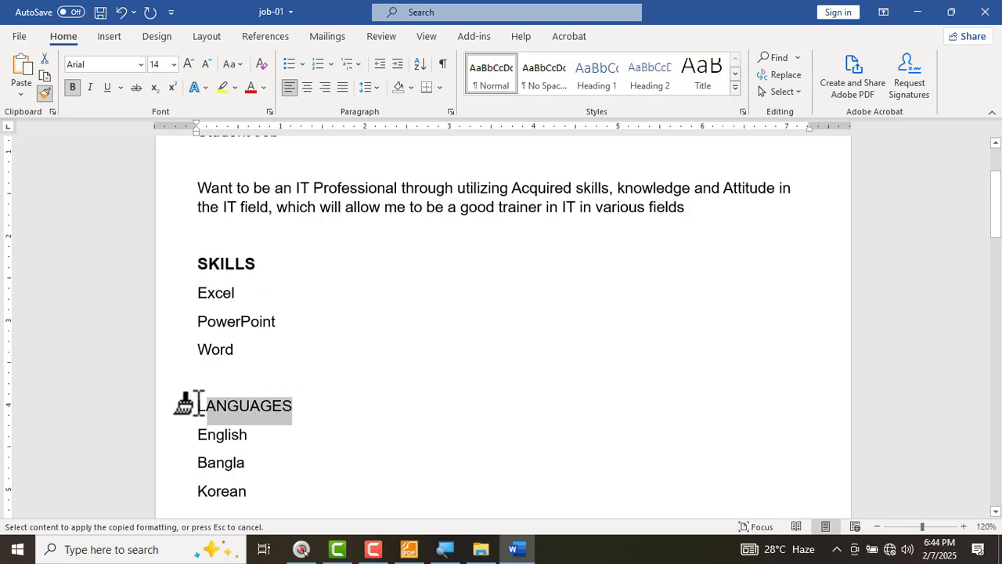
- Apply the copied bold 14 pt heading format to the INTERESTS and EDUCATION headings with Format Painter
{"action": "scroll", "coordinate": [282, 403], "scroll_direction": "down", "scroll_amount": 3}
{"action": "left_click_drag", "start_coordinate": [286, 383], "coordinate": [166, 388]}
{"action": "scroll", "coordinate": [290, 403], "scroll_direction": "down", "scroll_amount": 2}
{"action": "scroll", "coordinate": [294, 400], "scroll_direction": "down", "scroll_amount": 3}
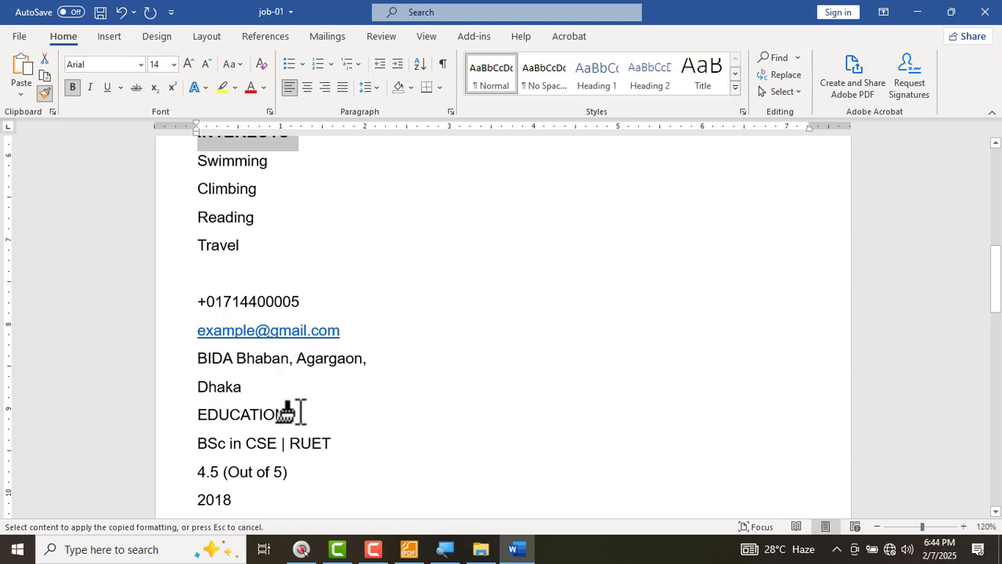
{"action": "left_click_drag", "start_coordinate": [299, 411], "coordinate": [196, 411]}
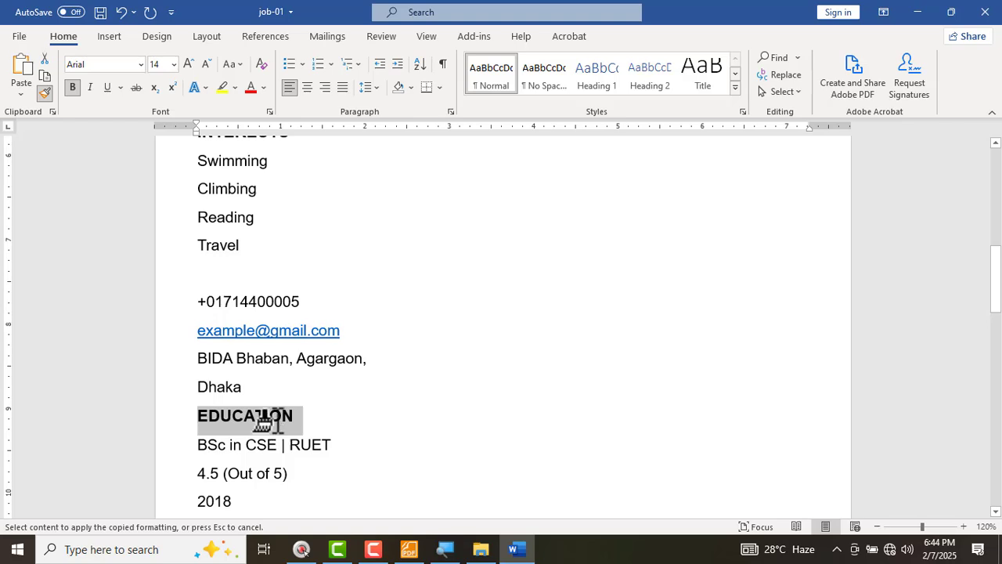
- Apply the same copied heading format to "HSC | Rajshahi", EXPERIENCE and "Facilitator | CBT&A", ending Format Painter when done
{"action": "scroll", "coordinate": [277, 423], "scroll_direction": "down", "scroll_amount": 2}
{"action": "left_click_drag", "start_coordinate": [329, 408], "coordinate": [200, 409]}
{"action": "scroll", "coordinate": [242, 410], "scroll_direction": "down", "scroll_amount": 3}
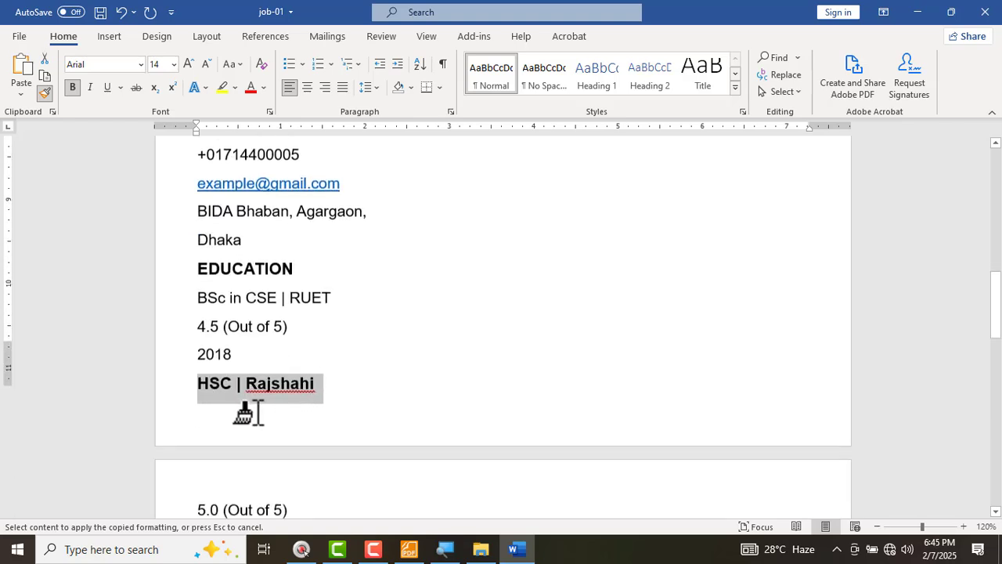
{"action": "left_click_drag", "start_coordinate": [305, 422], "coordinate": [188, 420]}
{"action": "scroll", "coordinate": [206, 423], "scroll_direction": "down", "scroll_amount": 2}
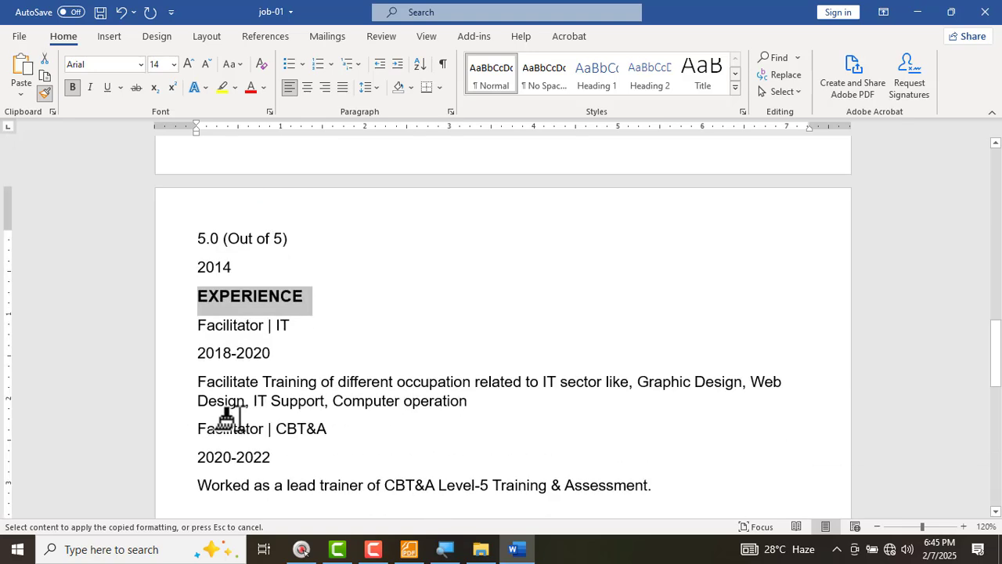
{"action": "left_click_drag", "start_coordinate": [317, 430], "coordinate": [194, 425]}
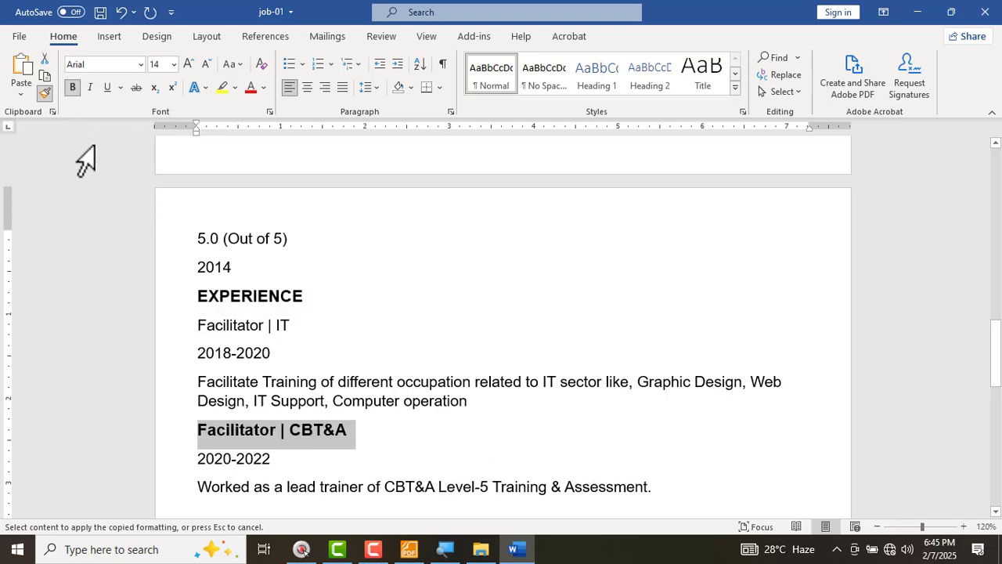
{"action": "left_click", "coordinate": [45, 93]}
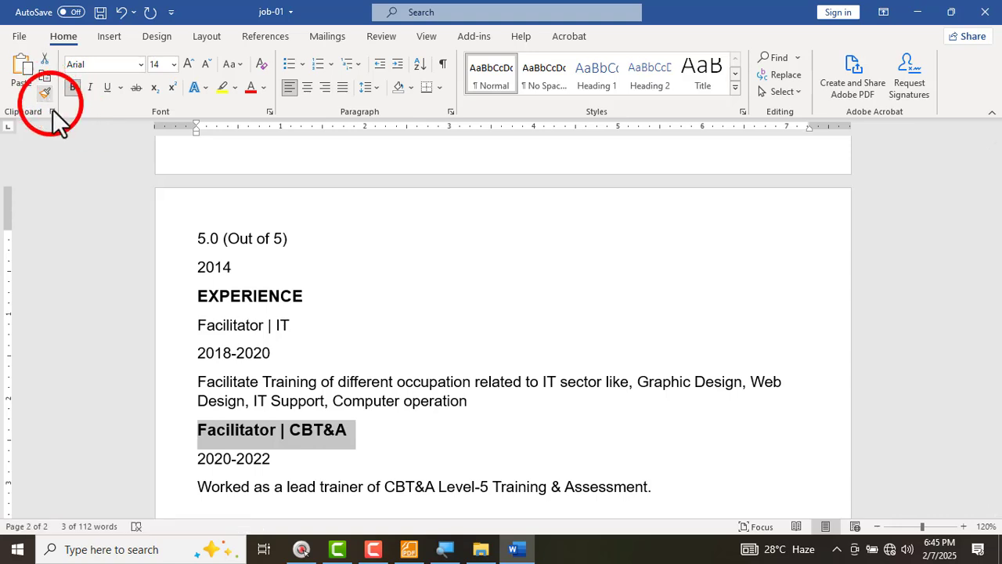
{"action": "left_click", "coordinate": [379, 327]}
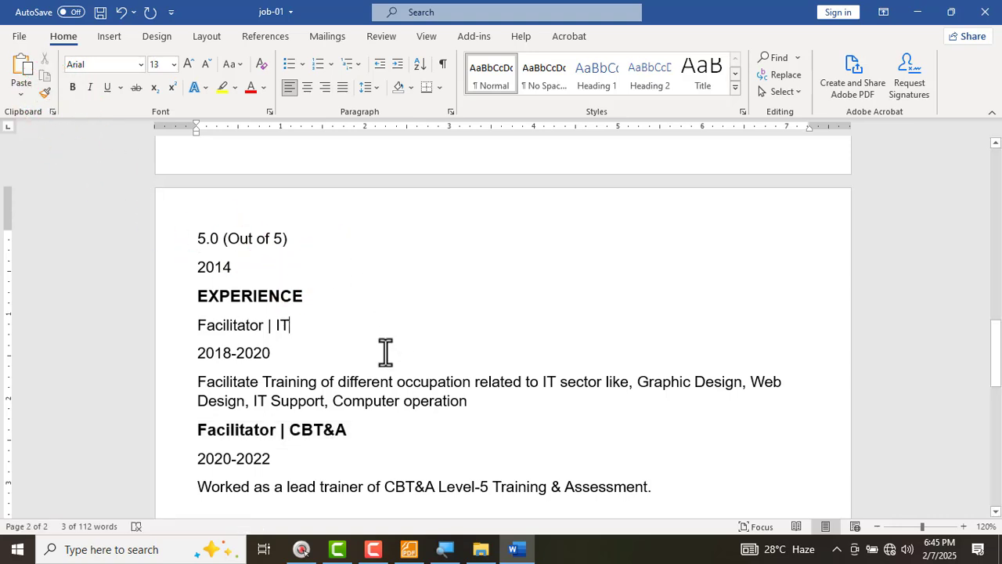
- Review the headings throughout the document, then switch to the sample PDF in Foxit Reader and examine its name and Student Job lines
{"action": "scroll", "coordinate": [385, 339], "scroll_direction": "up", "scroll_amount": 8}
{"action": "scroll", "coordinate": [405, 357], "scroll_direction": "down", "scroll_amount": 5}
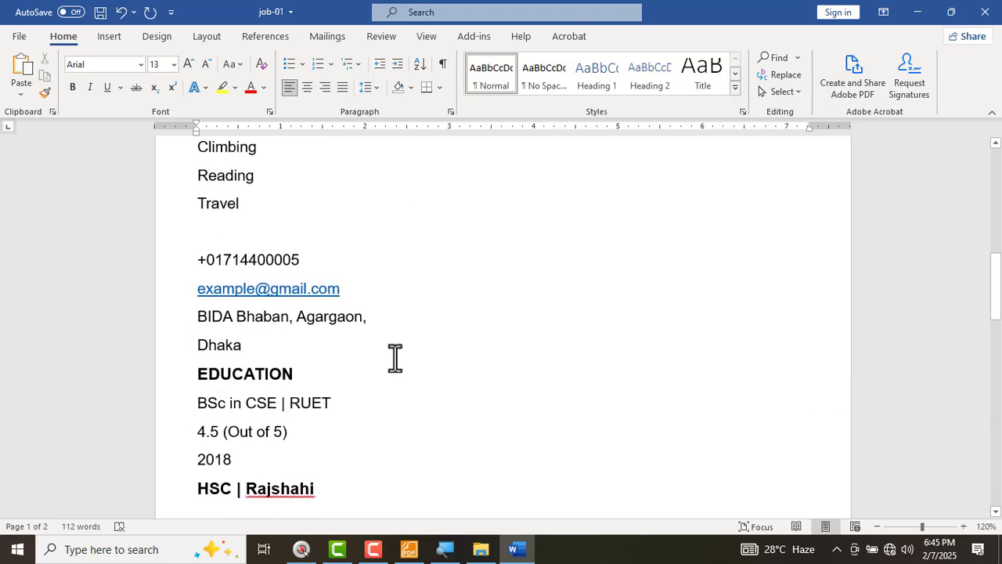
{"action": "scroll", "coordinate": [394, 358], "scroll_direction": "up", "scroll_amount": 10}
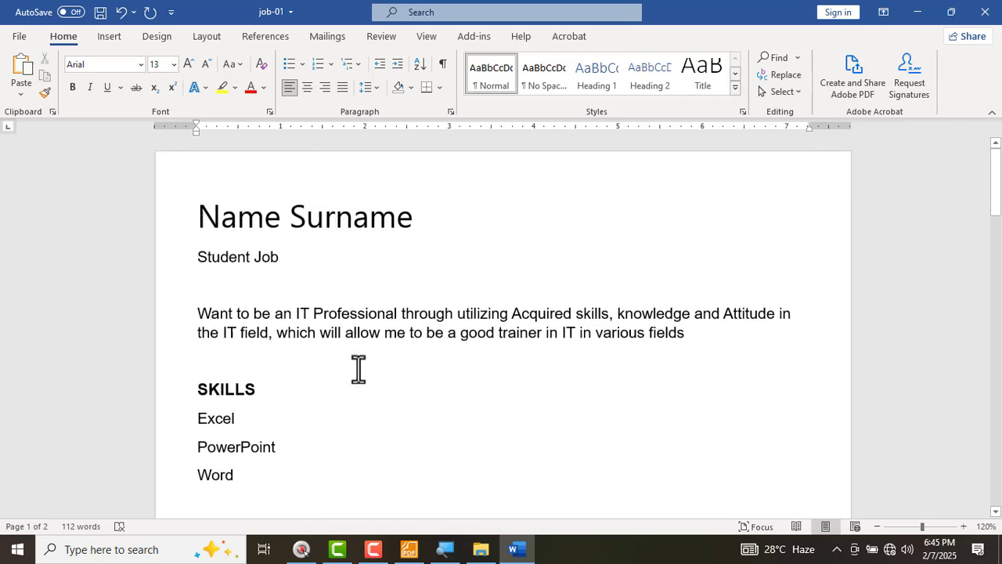
{"action": "left_click", "coordinate": [408, 549]}
{"action": "scroll", "coordinate": [351, 242], "scroll_direction": "up", "scroll_amount": 3}
{"action": "scroll", "coordinate": [405, 289], "scroll_direction": "down", "scroll_amount": 10}
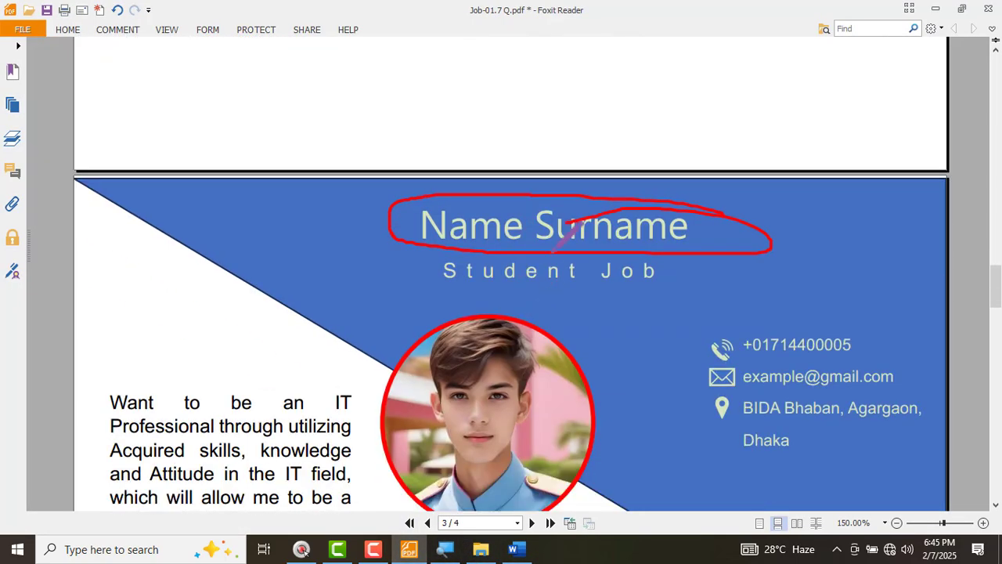
{"action": "scroll", "coordinate": [553, 249], "scroll_direction": "up", "scroll_amount": 1}
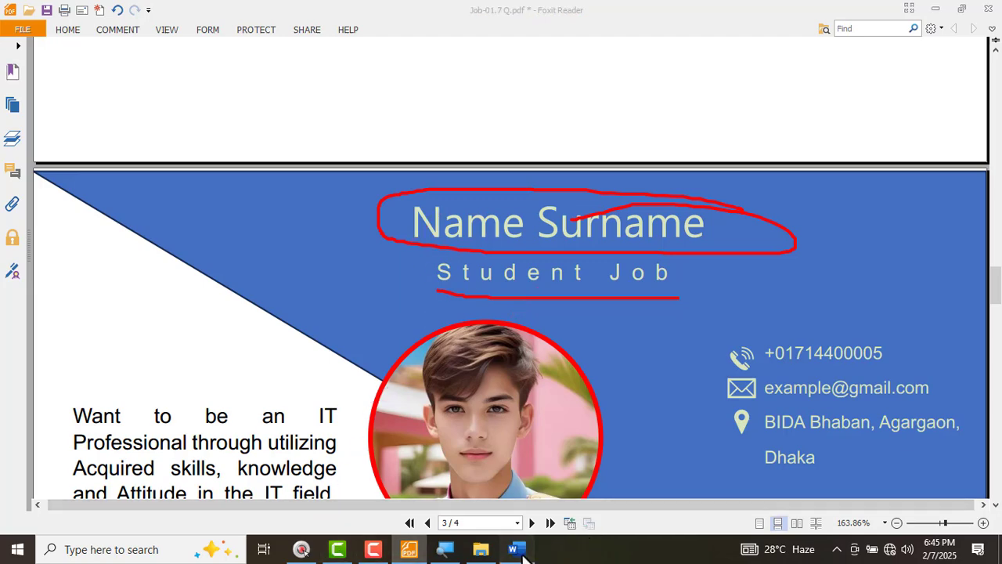
- Return to Word and expand the character spacing of the Student Job line by 4 pt
{"action": "left_click", "coordinate": [516, 549]}
{"action": "left_click_drag", "start_coordinate": [296, 264], "coordinate": [197, 264]}
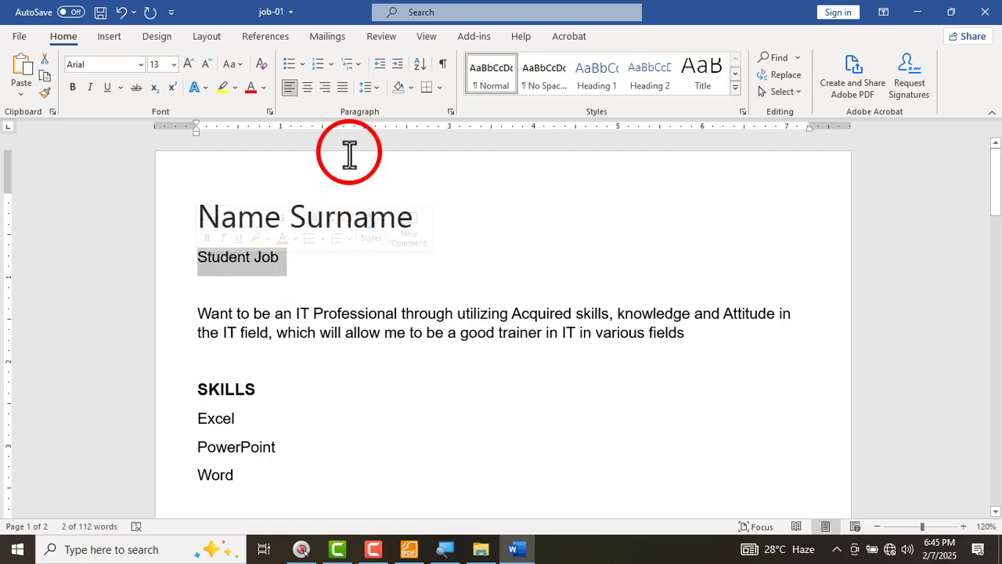
{"action": "left_click", "coordinate": [451, 112]}
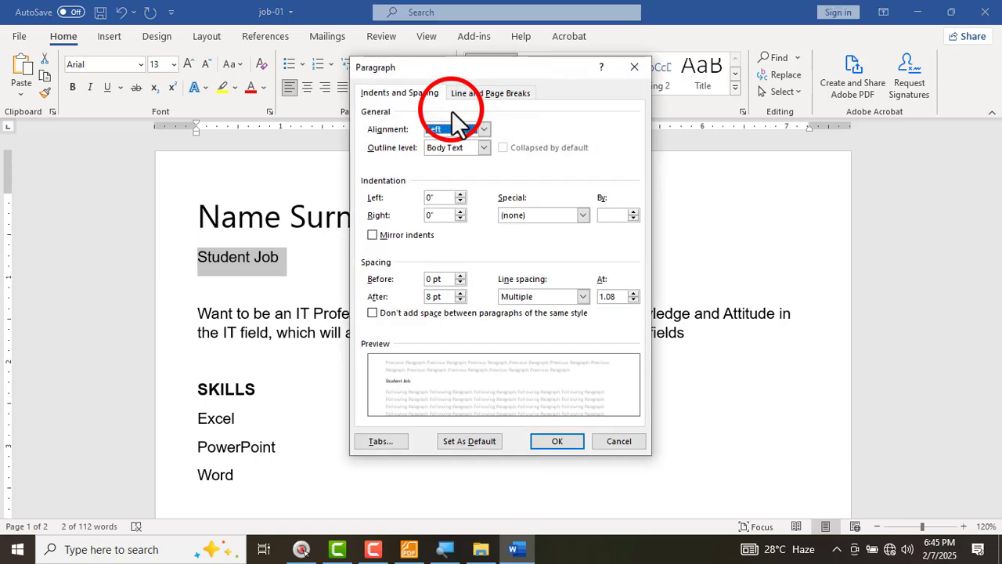
{"action": "left_click", "coordinate": [618, 441]}
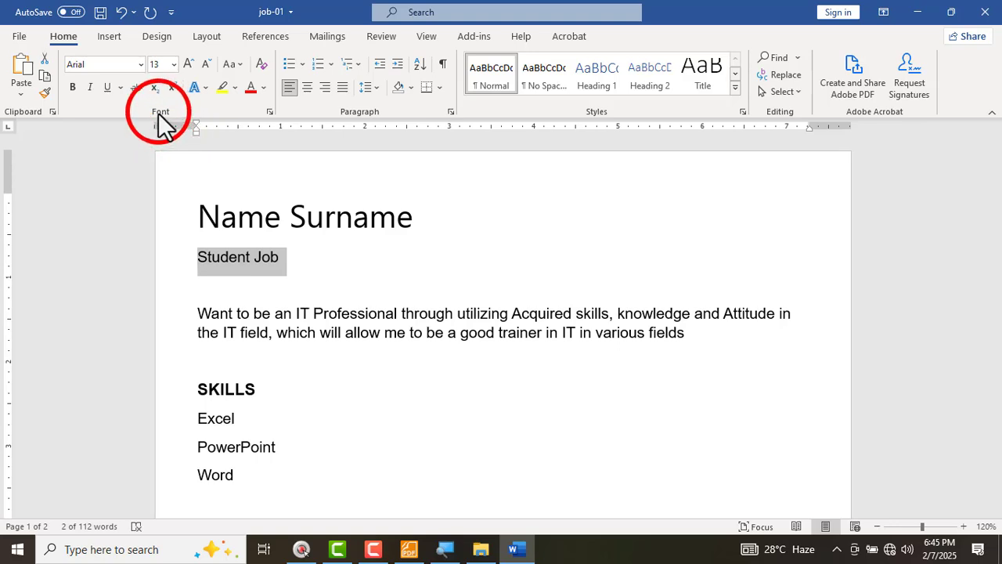
{"action": "left_click", "coordinate": [269, 113]}
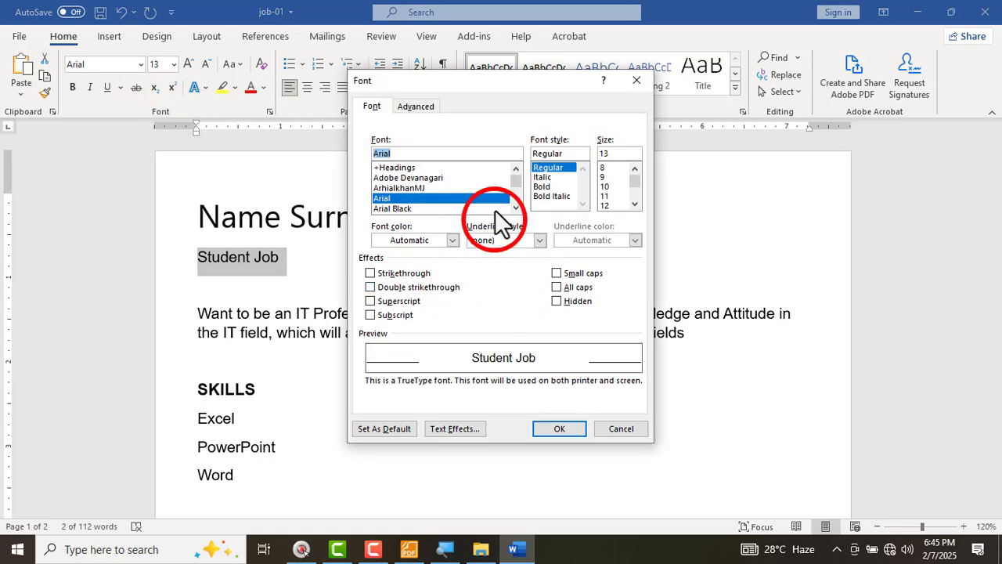
{"action": "left_click", "coordinate": [416, 105]}
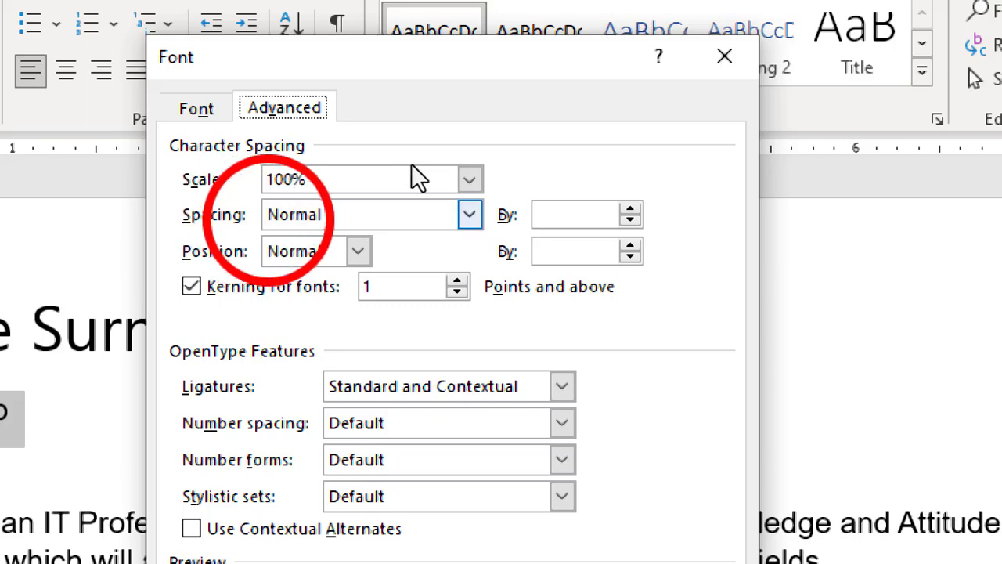
{"action": "left_click", "coordinate": [558, 214]}
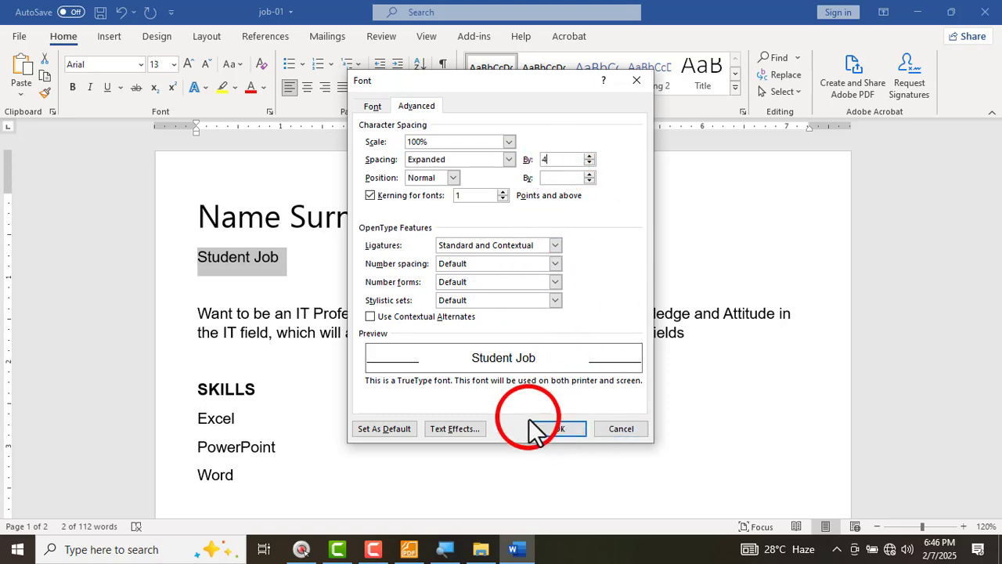
{"action": "left_click", "coordinate": [554, 430]}
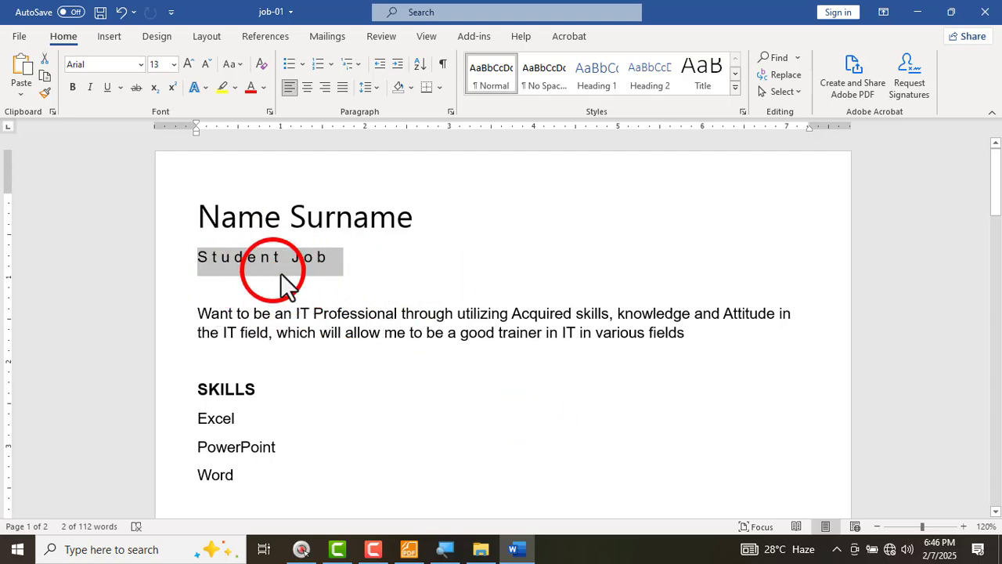
- Increase the expanded character spacing of the Student Job line further
{"action": "left_click", "coordinate": [269, 111]}
{"action": "left_click_drag", "start_coordinate": [564, 160], "coordinate": [519, 158]}
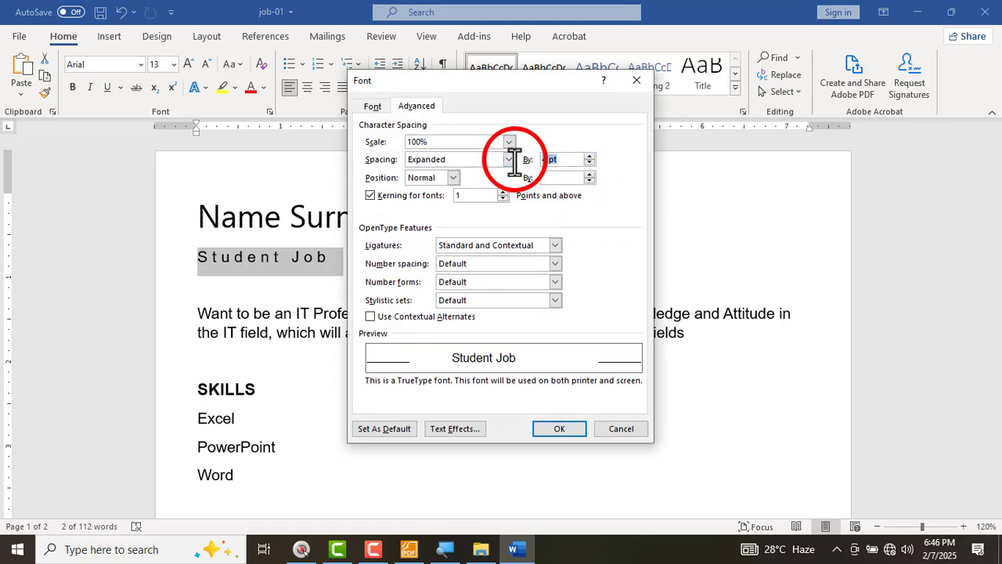
{"action": "key", "text": "Return"}
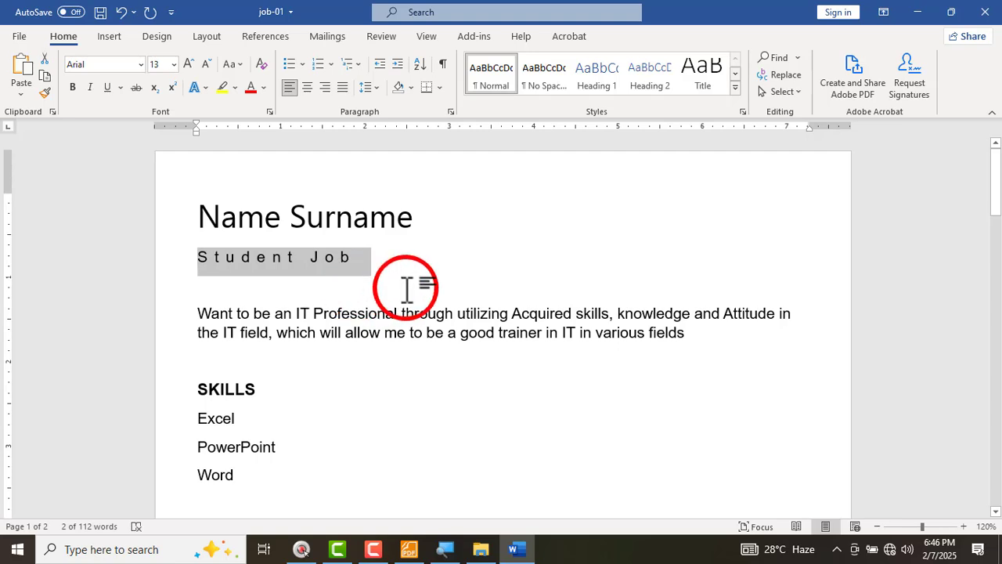
- Circle the Name Surname and Student Job lines in the Foxit Reader sample and centre both lines in the Word document
{"action": "left_click", "coordinate": [409, 551]}
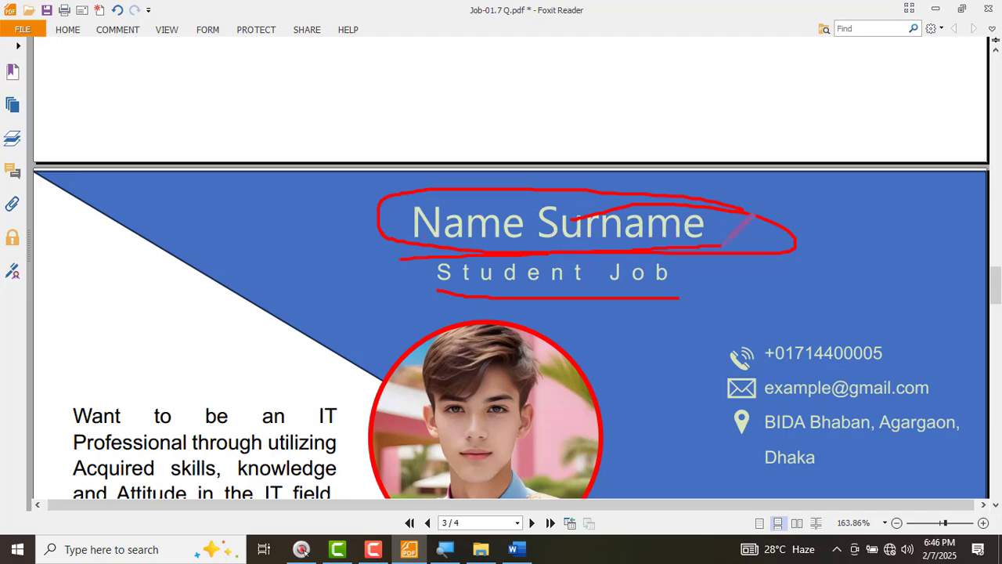
{"action": "mouse_move", "coordinate": [719, 207]}
{"action": "left_mouse_down"}
{"action": "mouse_move", "coordinate": [408, 210]}
{"action": "mouse_move", "coordinate": [583, 327]}
{"action": "mouse_move", "coordinate": [679, 164]}
{"action": "mouse_move", "coordinate": [601, 187]}
{"action": "left_mouse_up"}
{"action": "key", "text": "alt+Tab"}
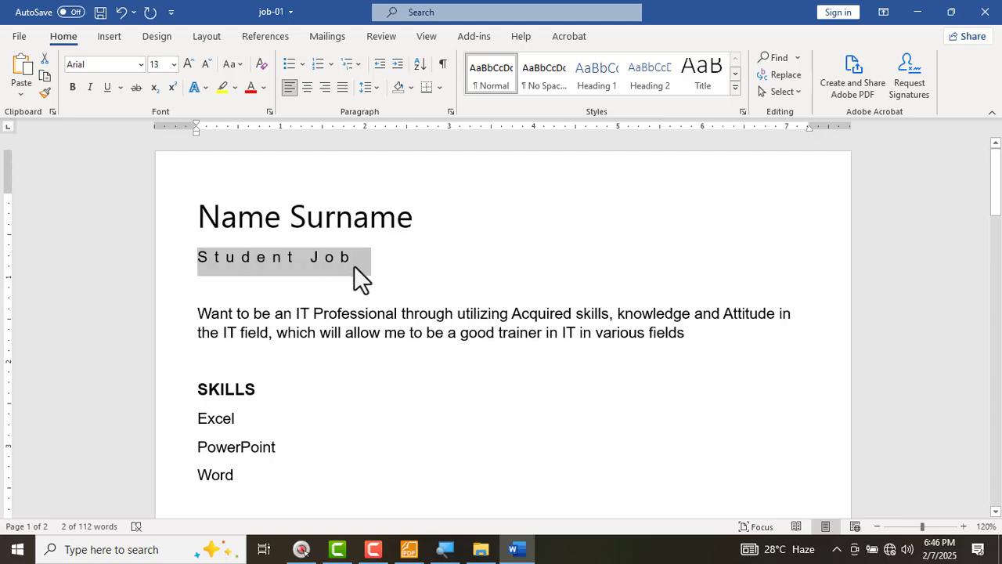
{"action": "left_click", "coordinate": [378, 267]}
{"action": "left_click_drag", "start_coordinate": [373, 264], "coordinate": [203, 212]}
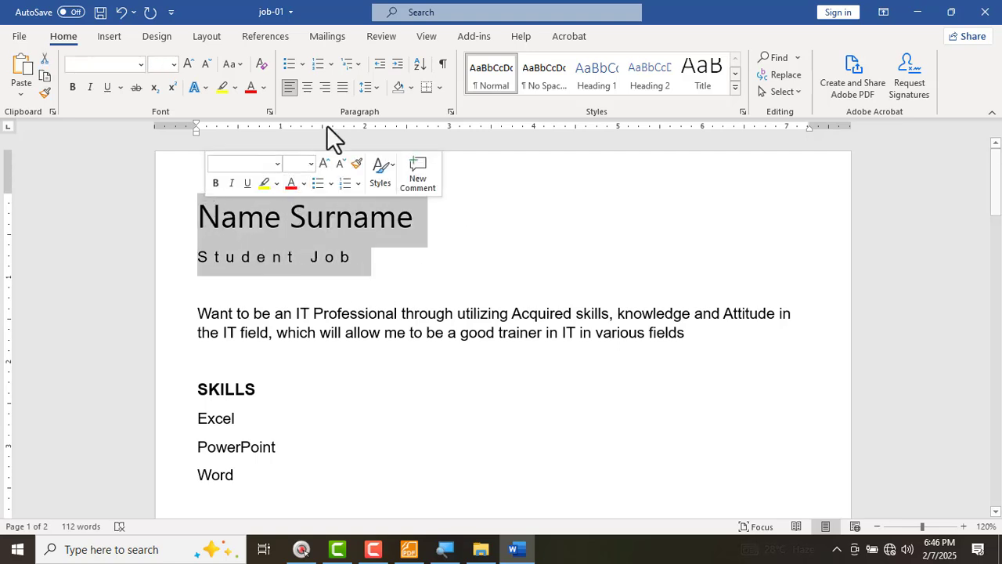
{"action": "left_click", "coordinate": [307, 88]}
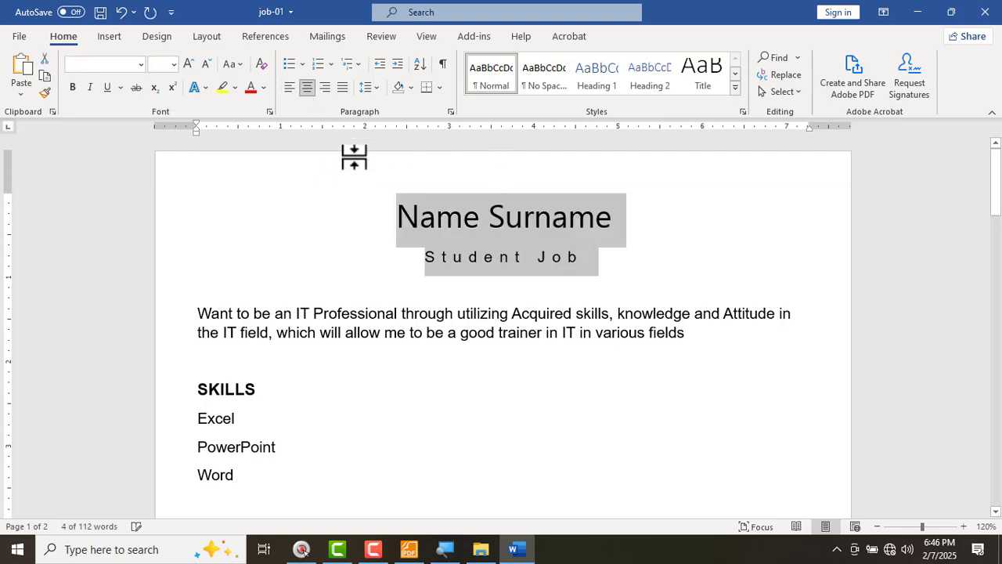
{"action": "left_click", "coordinate": [620, 267]}
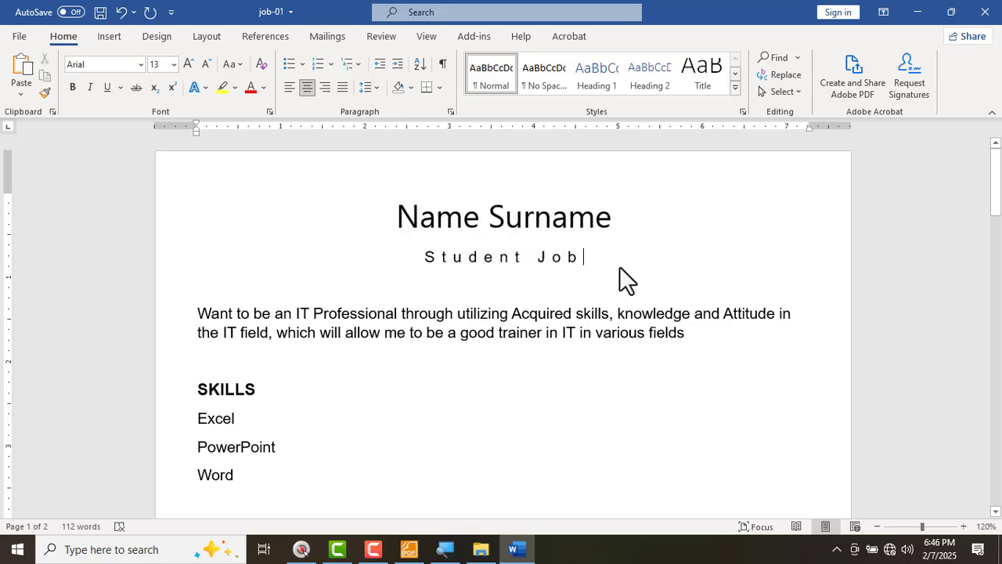
- In the Foxit Reader job specification, tick and underline the first-page column requirements: 2 columns, widths 2 in and 4.67 in, spacing 0.6
{"action": "key", "text": "alt+Tab"}
{"action": "scroll", "coordinate": [470, 325], "scroll_direction": "down", "scroll_amount": 2, "text": "ctrl"}
{"action": "scroll", "coordinate": [477, 306], "scroll_direction": "down", "scroll_amount": 3}
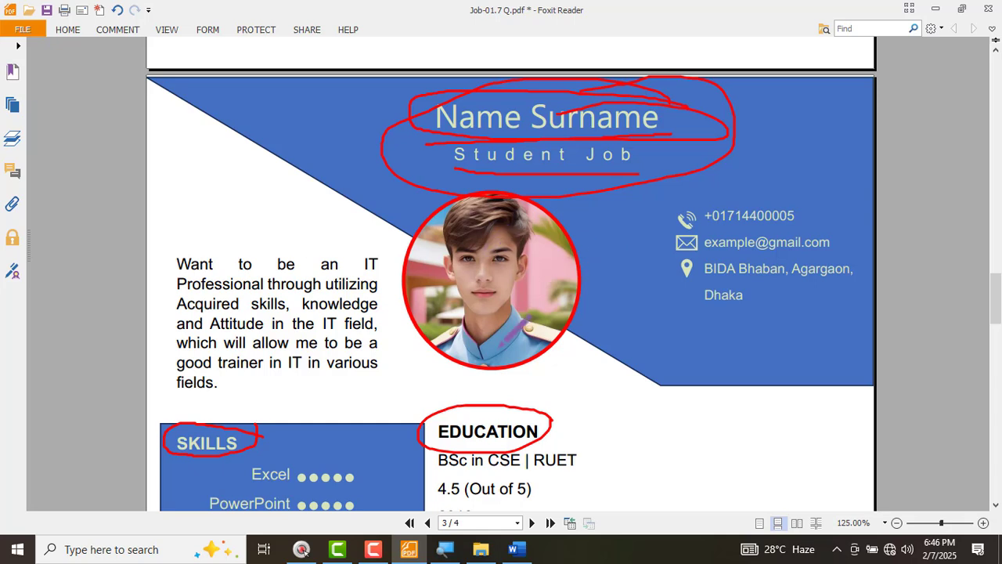
{"action": "scroll", "coordinate": [517, 321], "scroll_direction": "up", "scroll_amount": 15}
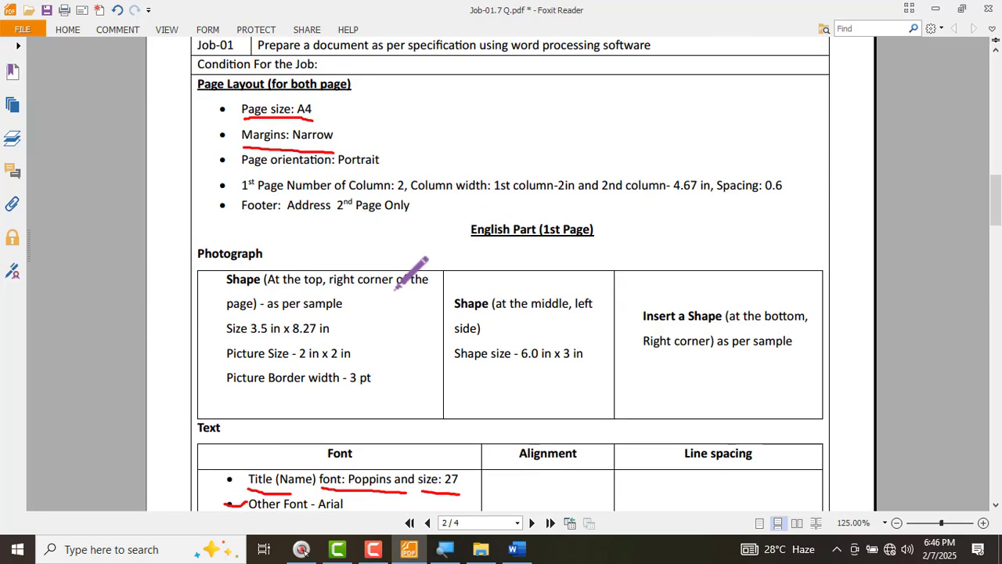
{"action": "scroll", "coordinate": [335, 287], "scroll_direction": "up", "scroll_amount": 2, "text": "ctrl"}
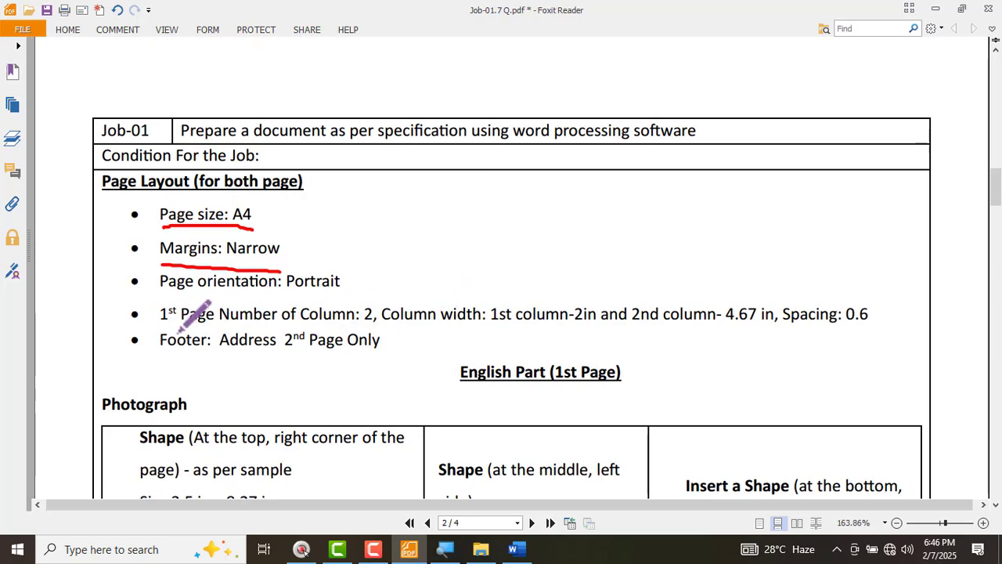
{"action": "left_click_drag", "start_coordinate": [114, 316], "coordinate": [166, 311]}
{"action": "left_click_drag", "start_coordinate": [300, 326], "coordinate": [881, 329]}
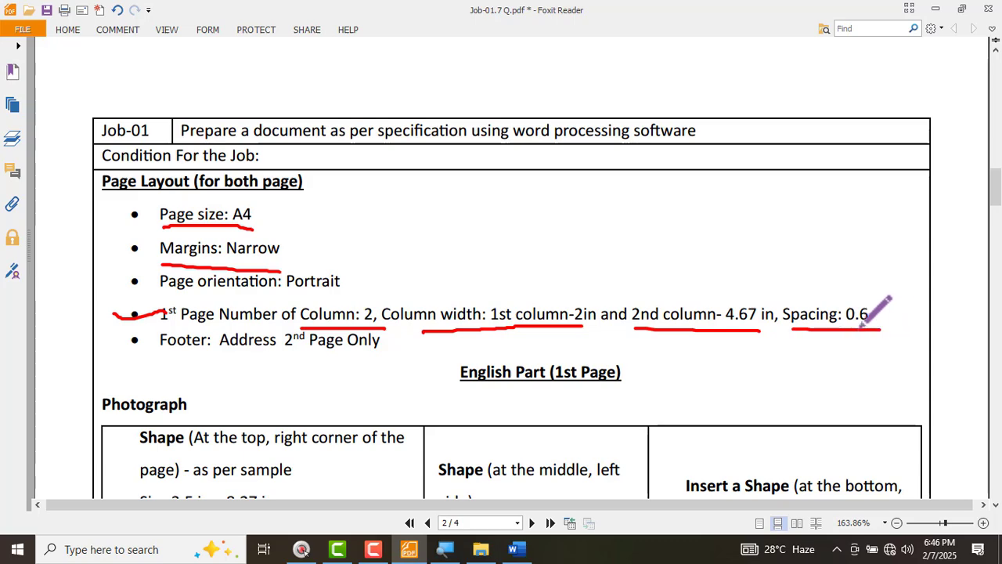
- Return to Word and set up a two-column layout without equal column widths from the start of the "Want to be an IT Professional" paragraph
{"action": "key", "text": "alt+Tab"}
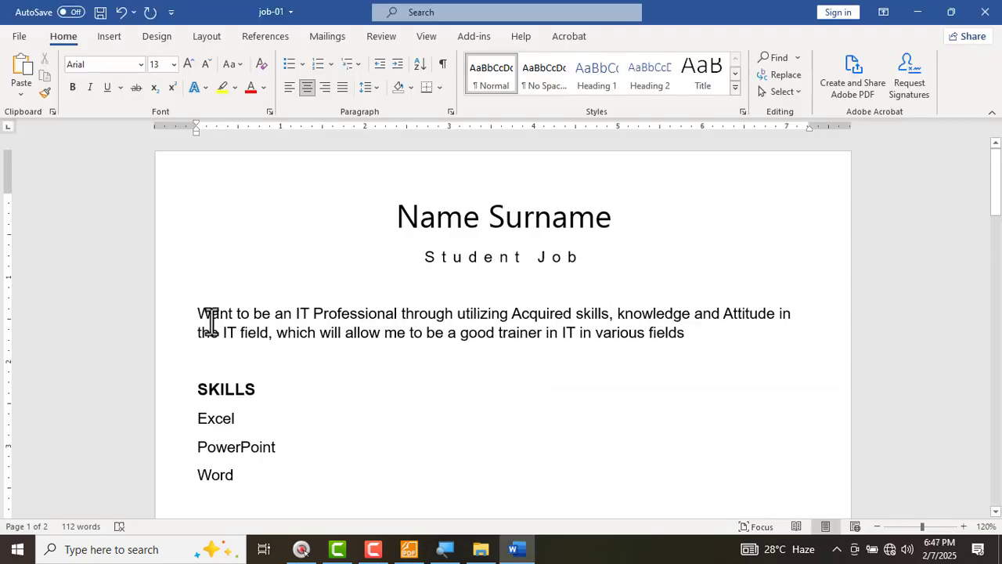
{"action": "left_click", "coordinate": [198, 317]}
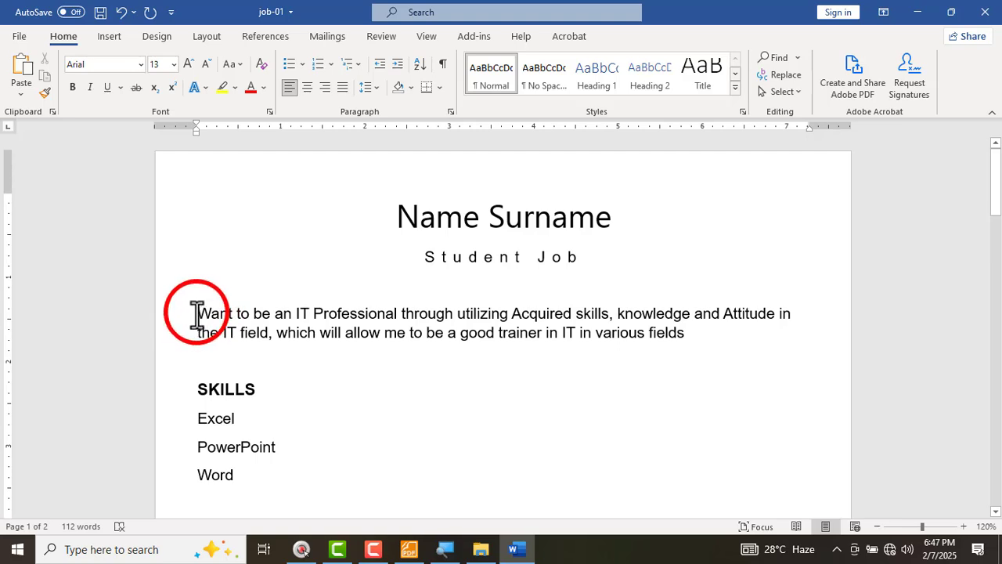
{"action": "left_click", "coordinate": [206, 39]}
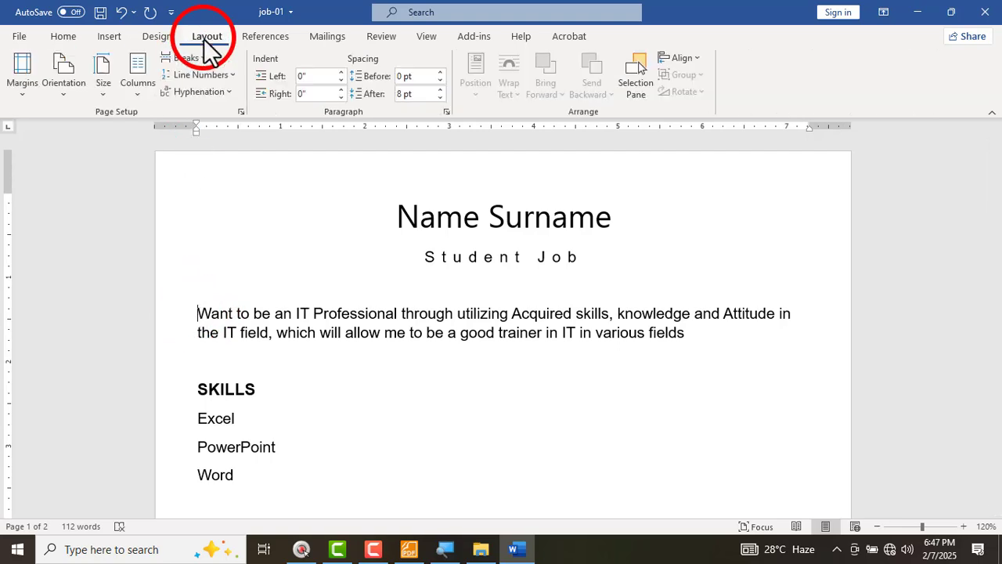
{"action": "left_click", "coordinate": [130, 93]}
{"action": "left_click", "coordinate": [145, 293]}
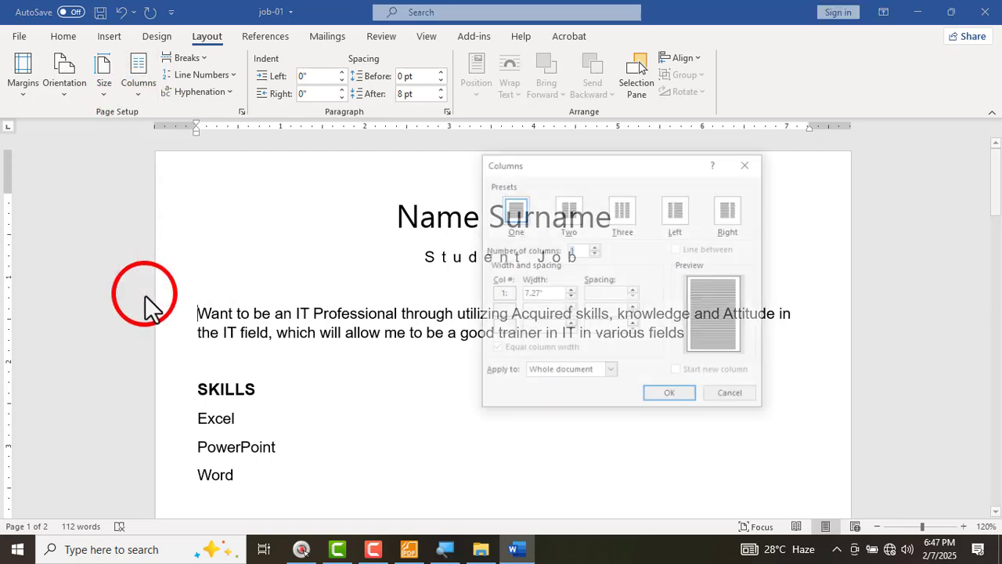
{"action": "left_click", "coordinate": [569, 209]}
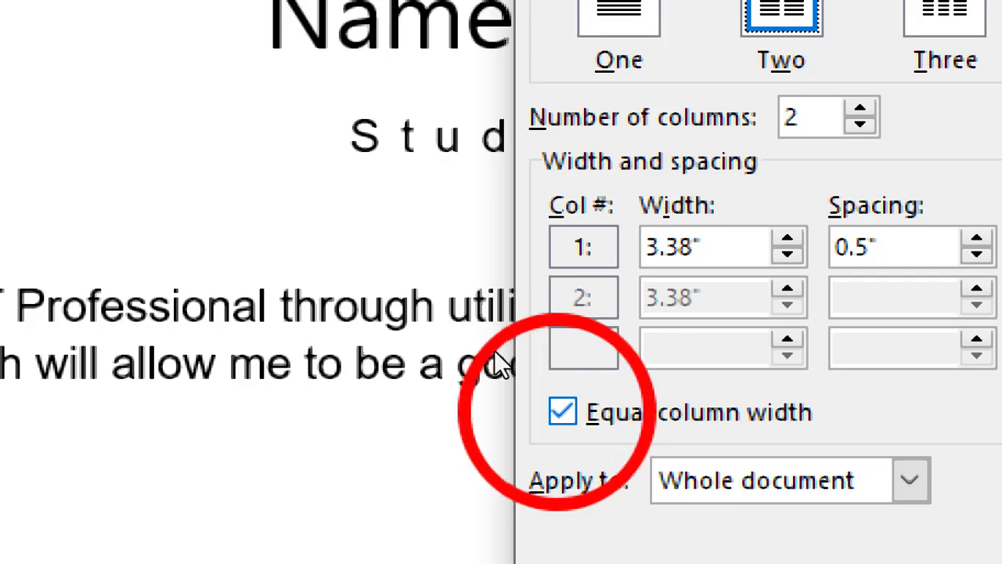
{"action": "left_click", "coordinate": [563, 411]}
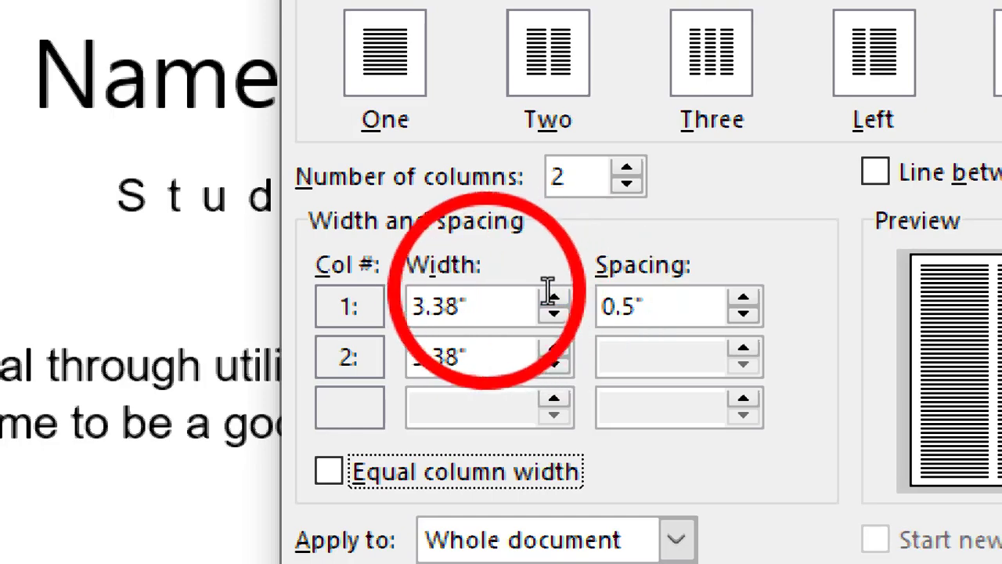
- Set the first column's width to 2" and its spacing to 0.6"
{"action": "left_click", "coordinate": [567, 290]}
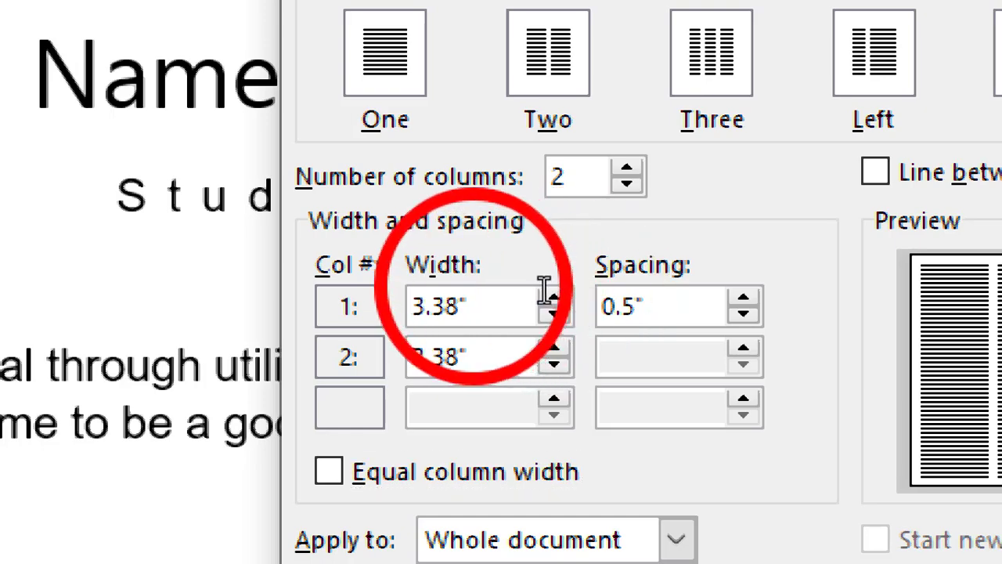
{"action": "double_click", "coordinate": [490, 302]}
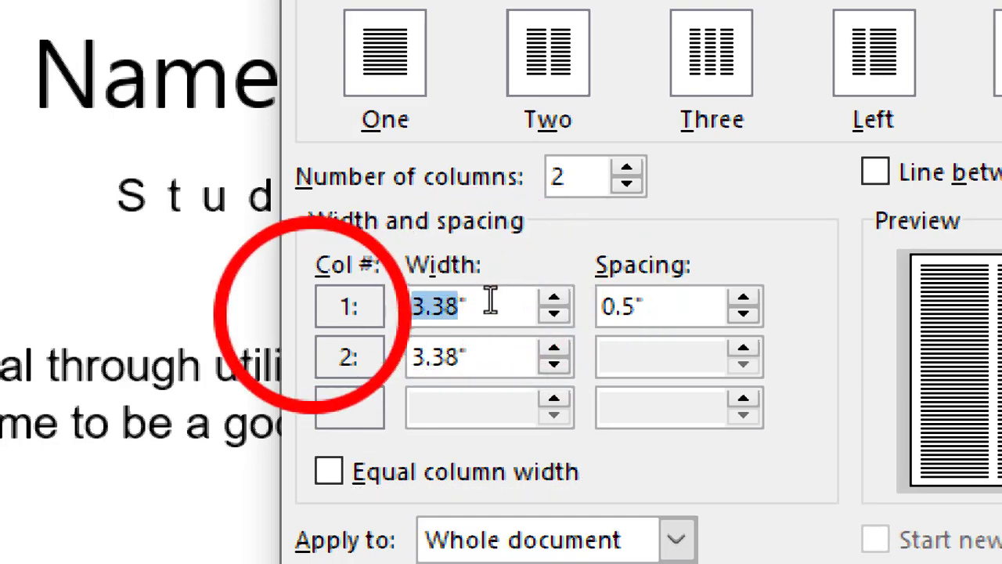
{"action": "type", "text": "2"}
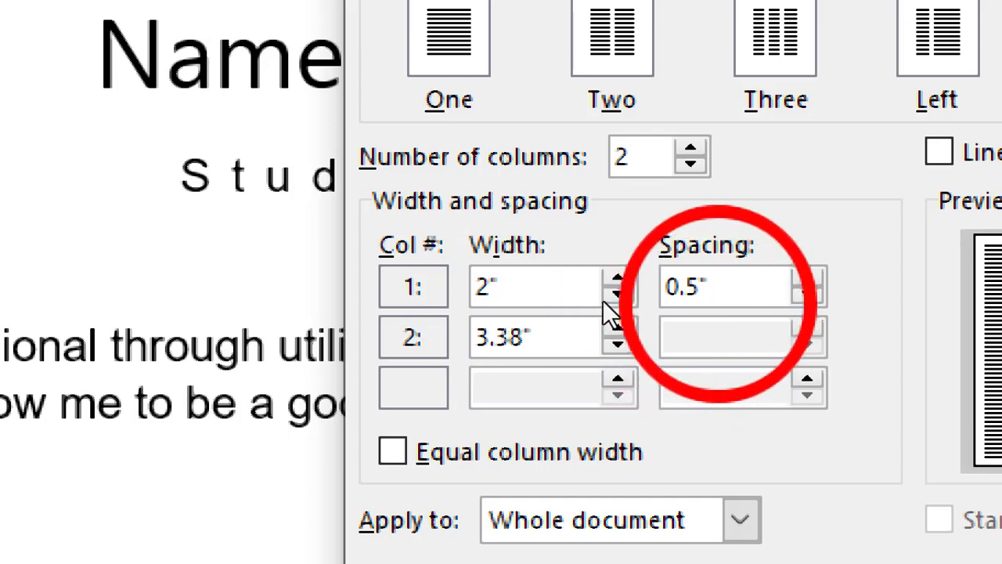
{"action": "key", "text": "Tab"}
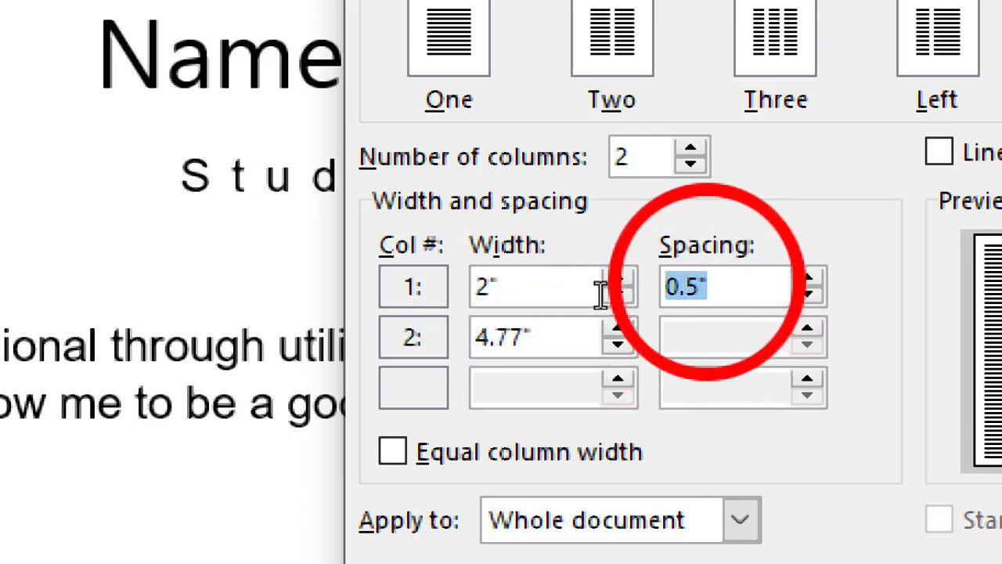
{"action": "type", "text": "0.6"}
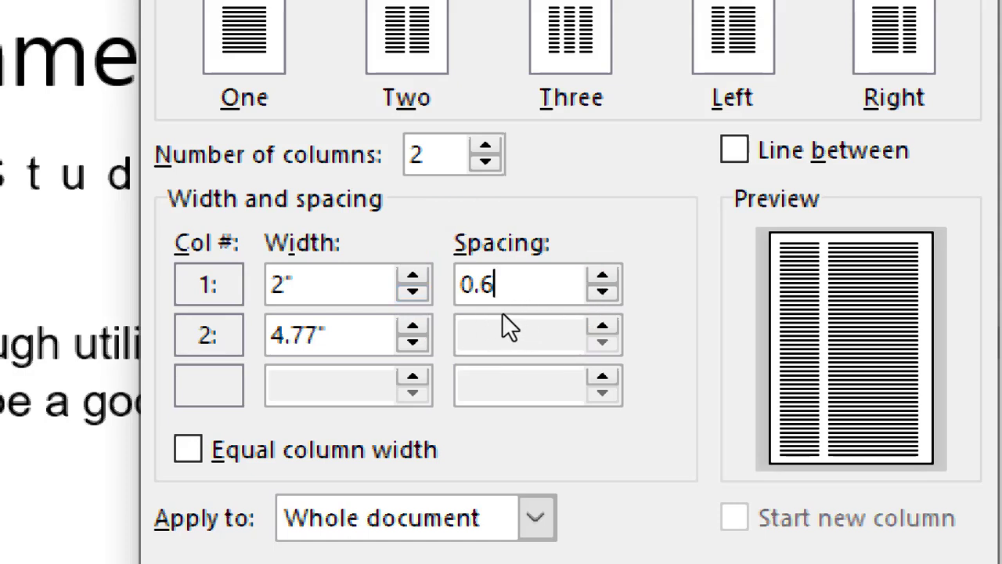
{"action": "key", "text": "Tab"}
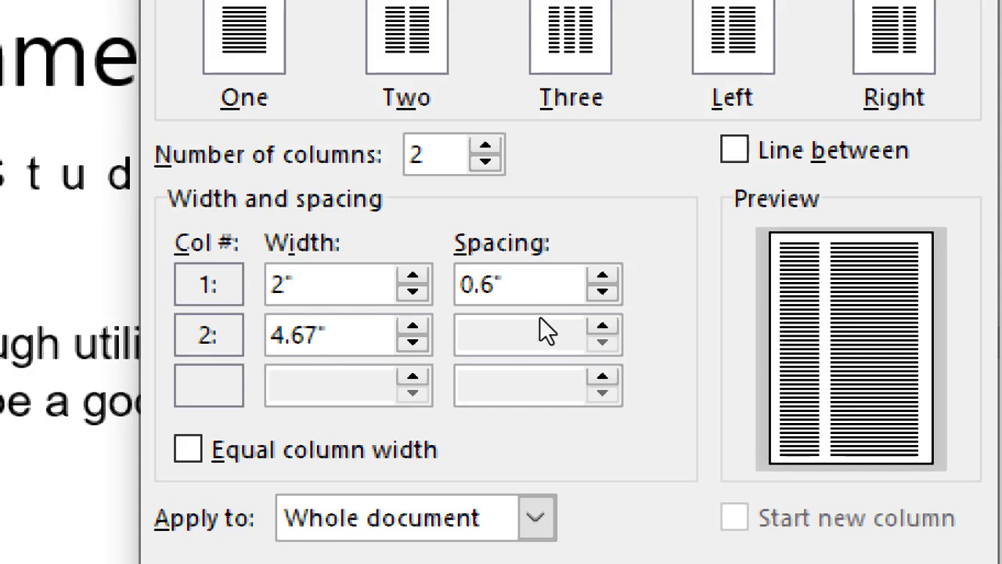
{"action": "key", "text": "shift+Tab"}
{"action": "key", "text": "shift+Tab"}
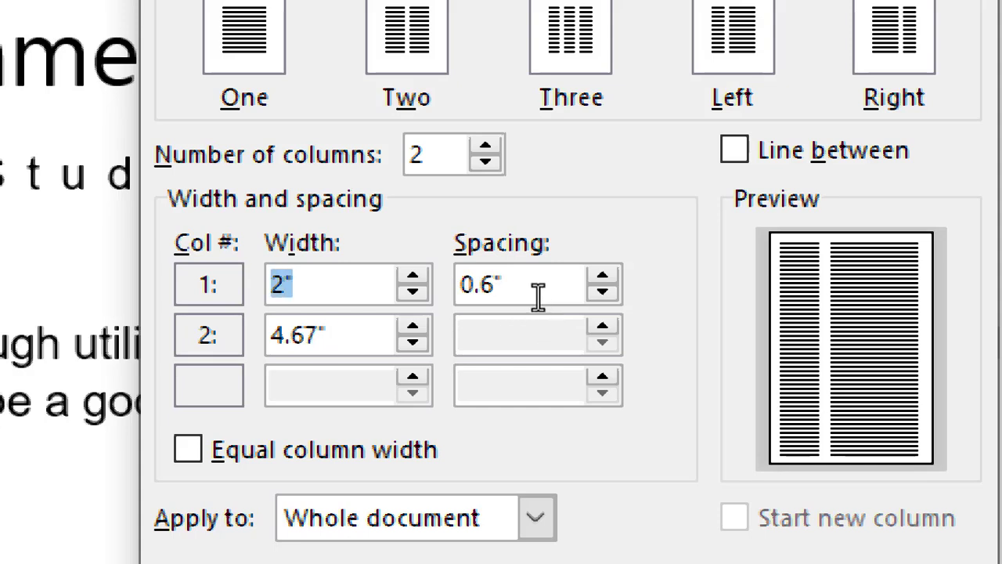
{"action": "key", "text": "Tab"}
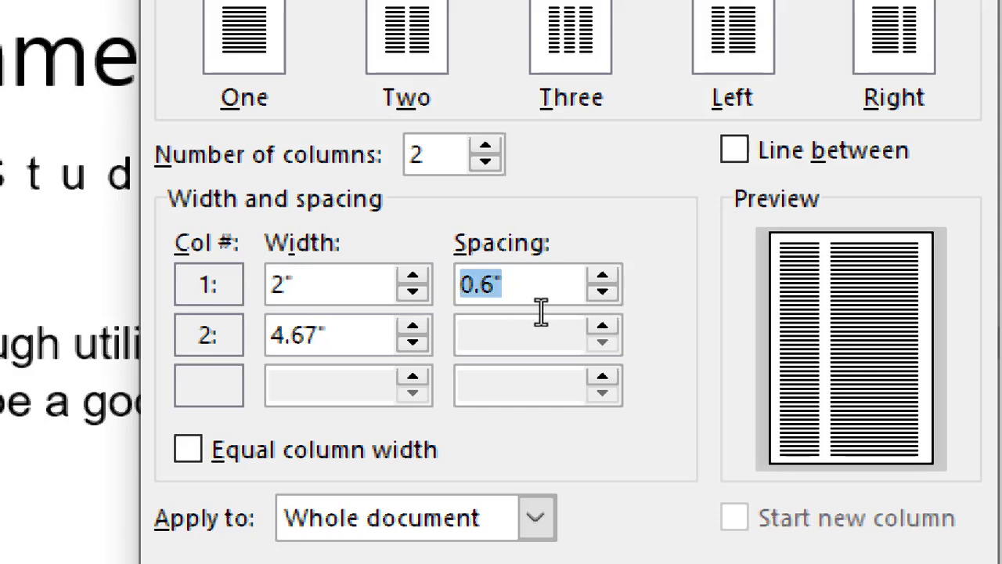
{"action": "key", "text": "Tab"}
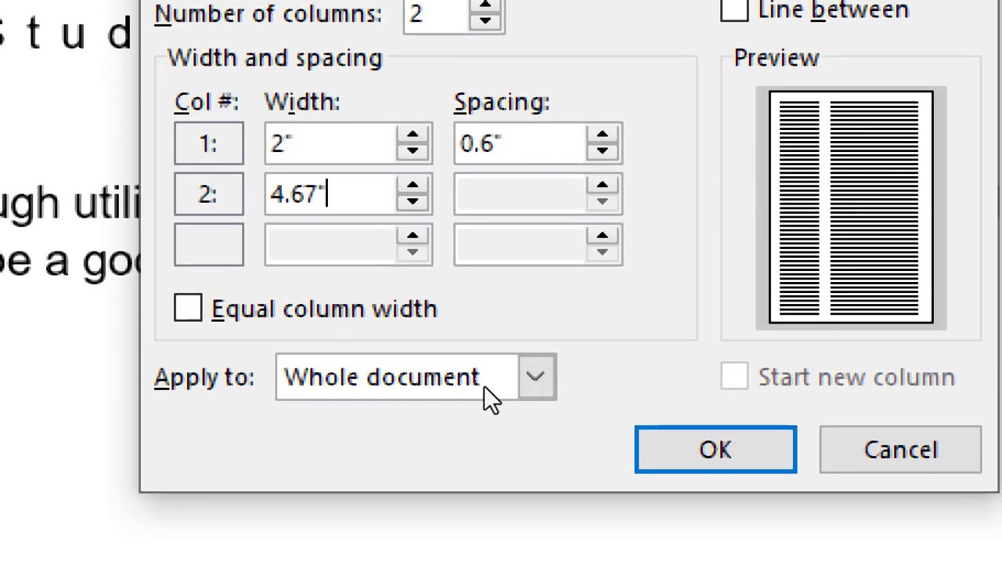
- Apply the two-column layout from this point forward
{"action": "left_click", "coordinate": [554, 371]}
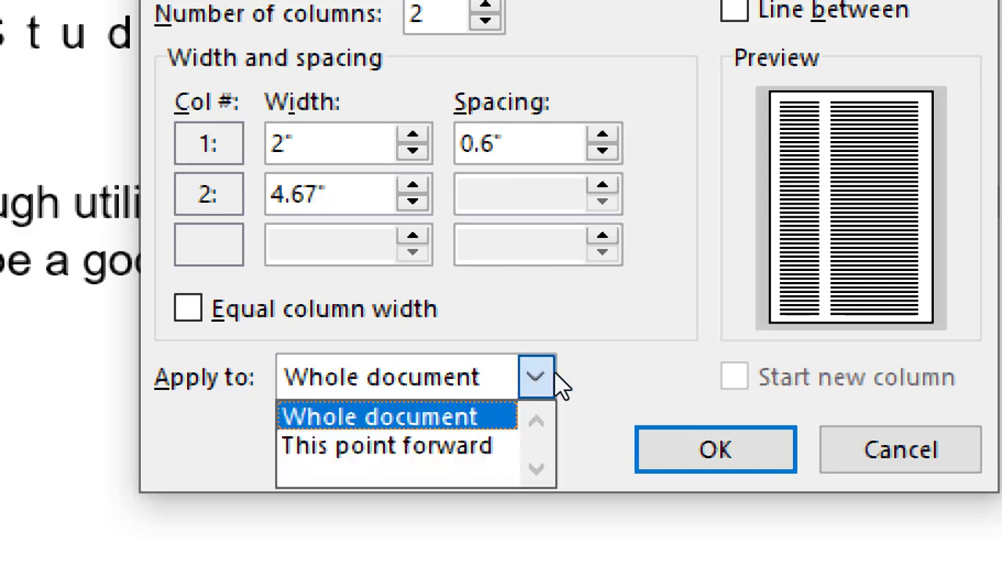
{"action": "key", "text": "Down"}
{"action": "key", "text": "Return"}
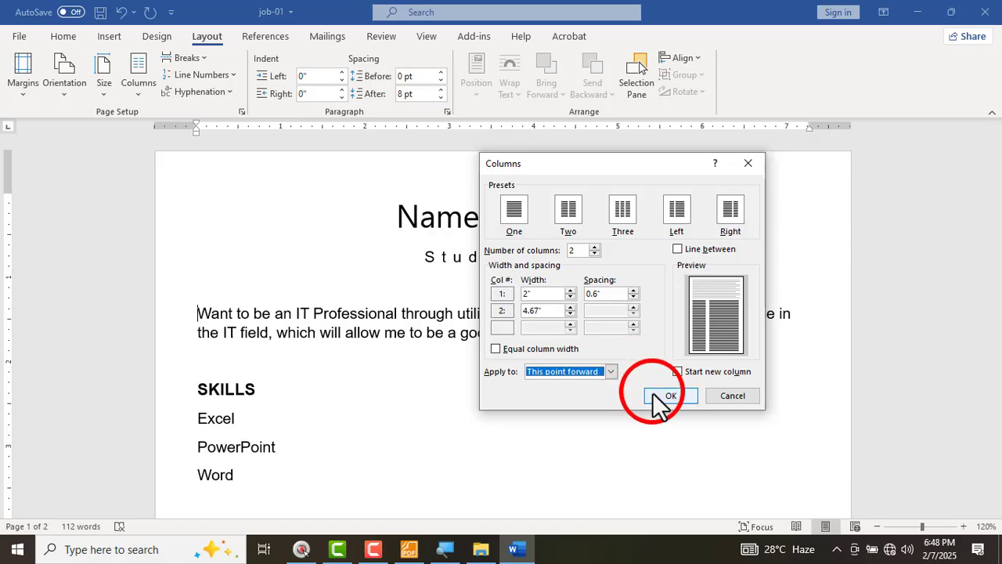
{"action": "left_click", "coordinate": [665, 395]}
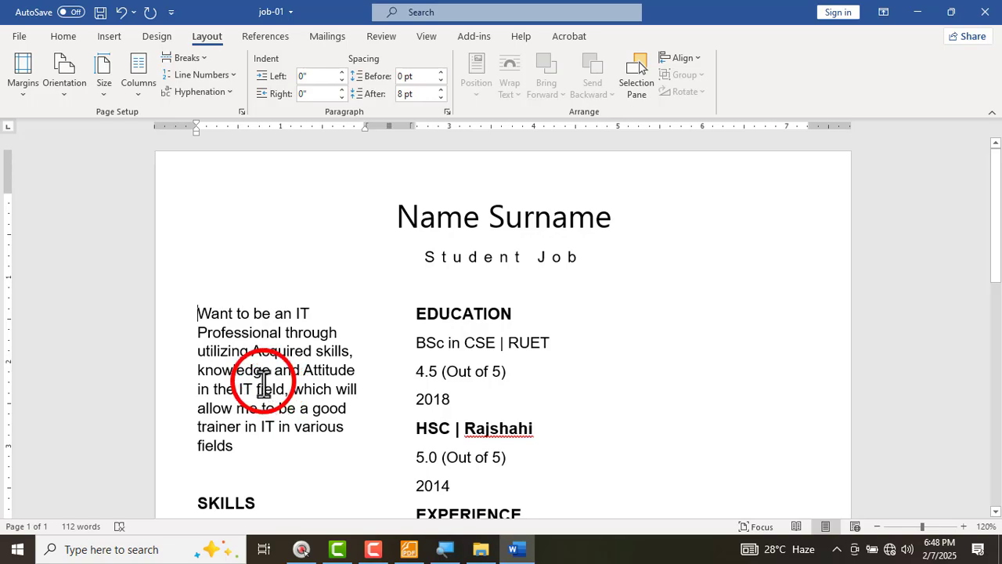
- In the Foxit Reader sample, mark Travel as the end of the first column and the EDUCATION heading with short pencil strokes
{"action": "left_click", "coordinate": [409, 548]}
{"action": "scroll", "coordinate": [459, 384], "scroll_direction": "down", "scroll_amount": 15}
{"action": "scroll", "coordinate": [446, 403], "scroll_direction": "down", "scroll_amount": 15}
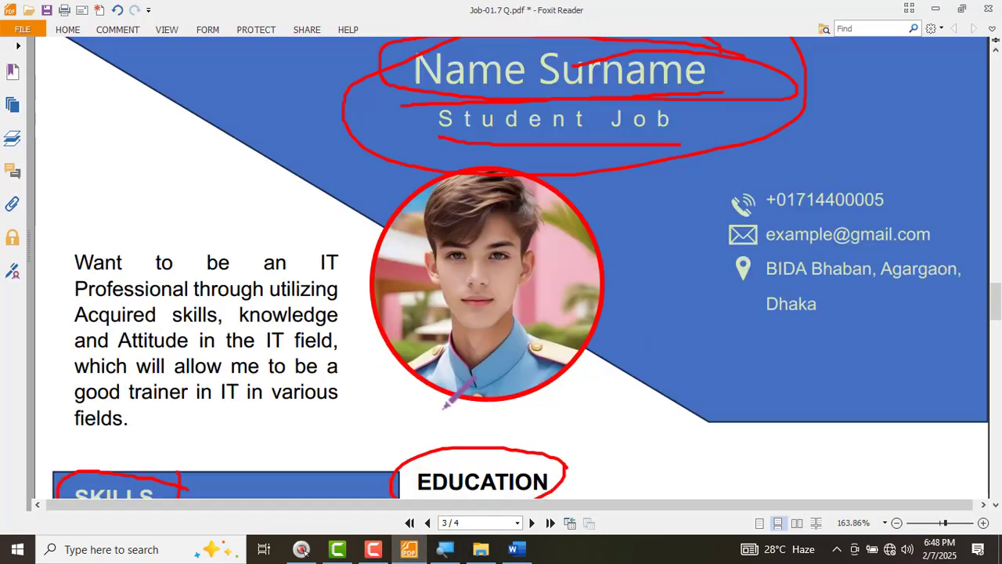
{"action": "scroll", "coordinate": [195, 372], "scroll_direction": "up", "scroll_amount": 2}
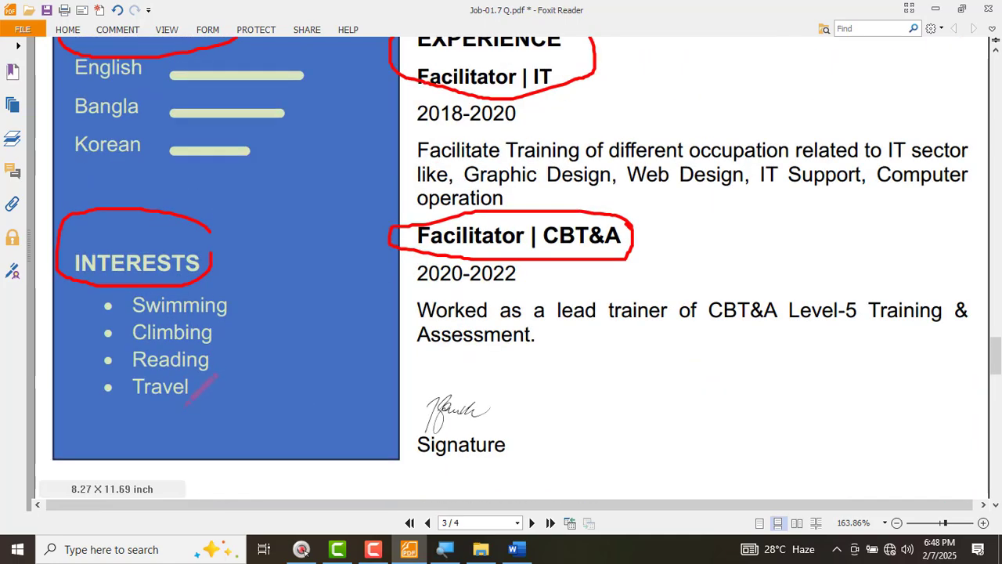
{"action": "mouse_move", "coordinate": [182, 407]}
{"action": "left_mouse_down"}
{"action": "mouse_move", "coordinate": [223, 381]}
{"action": "mouse_move", "coordinate": [237, 393]}
{"action": "left_mouse_up"}
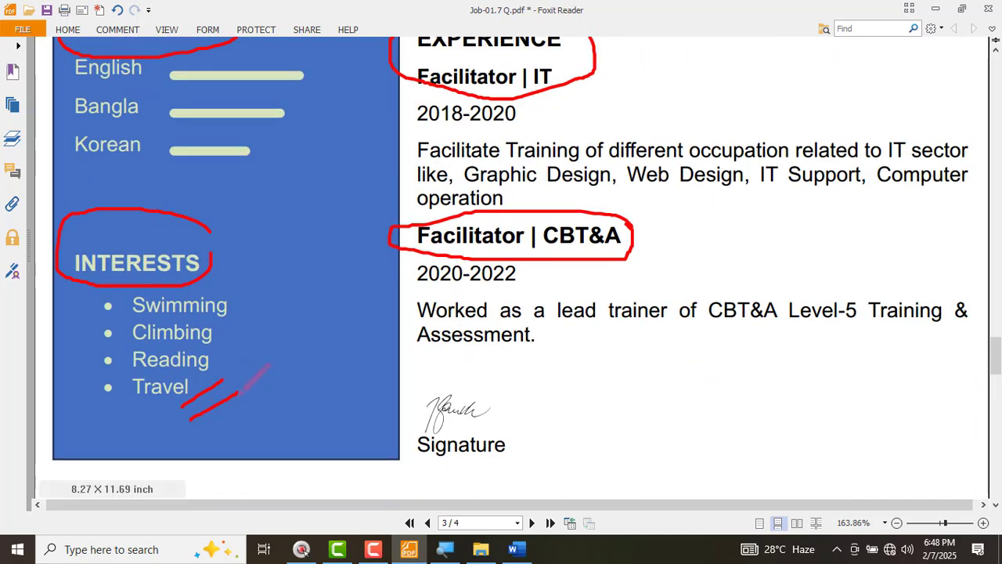
{"action": "scroll", "coordinate": [470, 329], "scroll_direction": "up", "scroll_amount": 14}
{"action": "scroll", "coordinate": [423, 317], "scroll_direction": "down", "scroll_amount": 2}
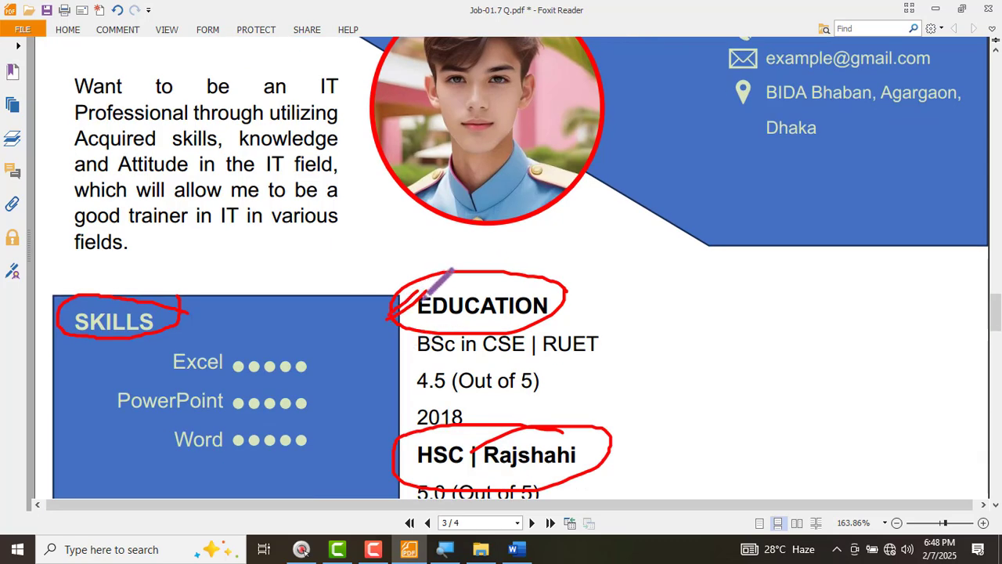
- Return to Word and delete the empty lines above the SKILLS and LANGUAGES headings
{"action": "key", "text": "alt+Tab"}
{"action": "scroll", "coordinate": [225, 356], "scroll_direction": "down", "scroll_amount": 7}
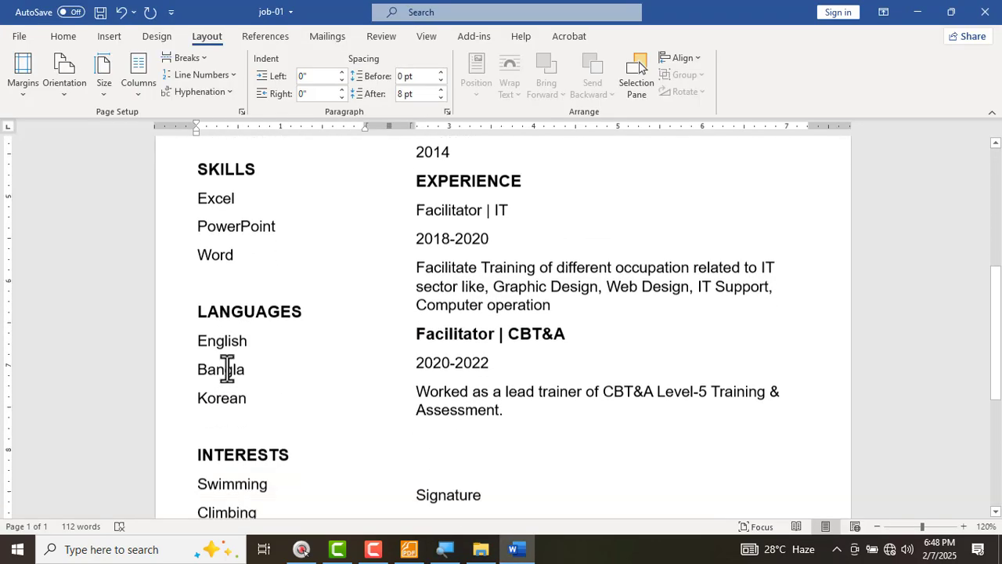
{"action": "scroll", "coordinate": [226, 368], "scroll_direction": "down", "scroll_amount": 1}
{"action": "scroll", "coordinate": [253, 425], "scroll_direction": "up", "scroll_amount": 6}
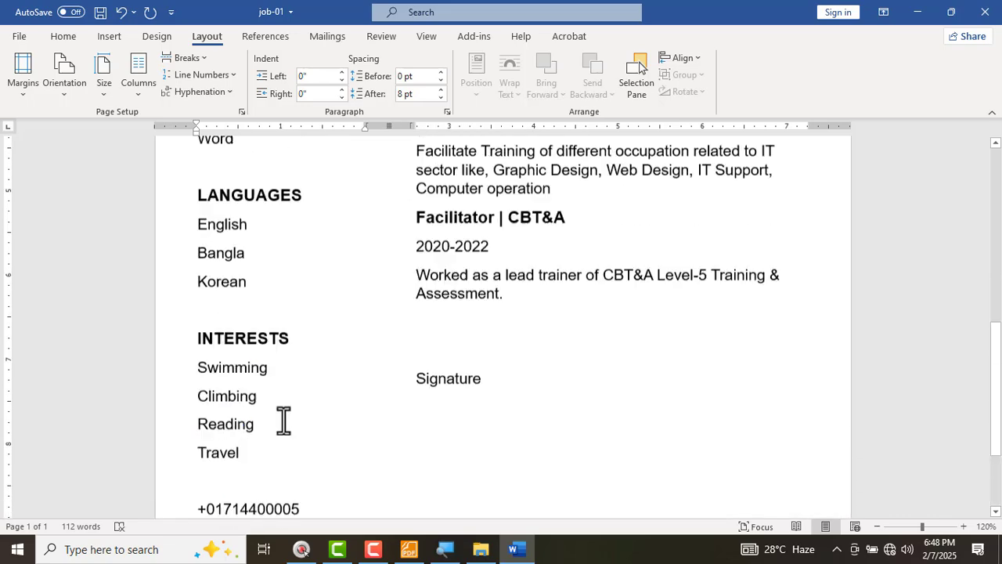
{"action": "scroll", "coordinate": [301, 401], "scroll_direction": "up", "scroll_amount": 1}
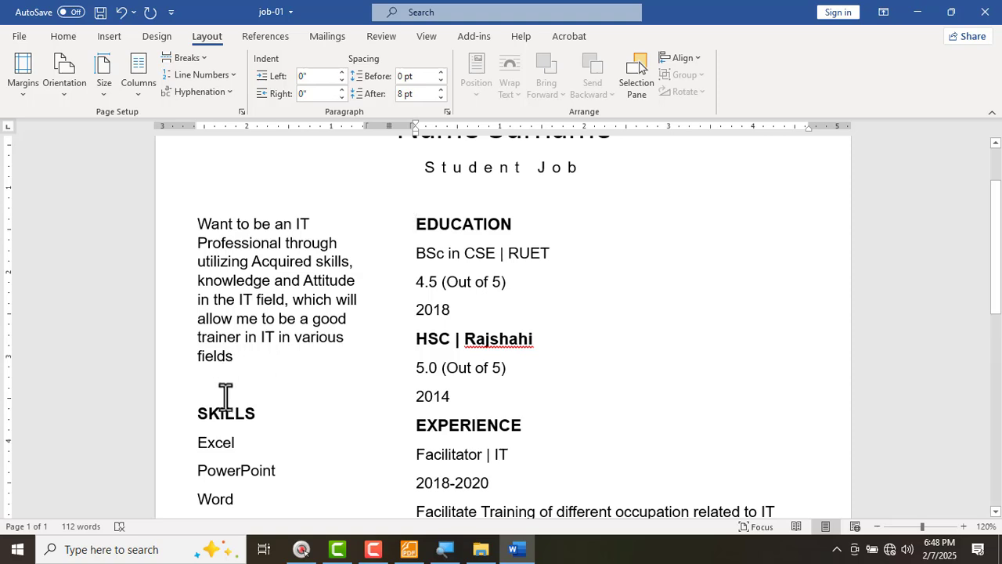
{"action": "key", "text": "Delete"}
{"action": "scroll", "coordinate": [202, 482], "scroll_direction": "down", "scroll_amount": 3}
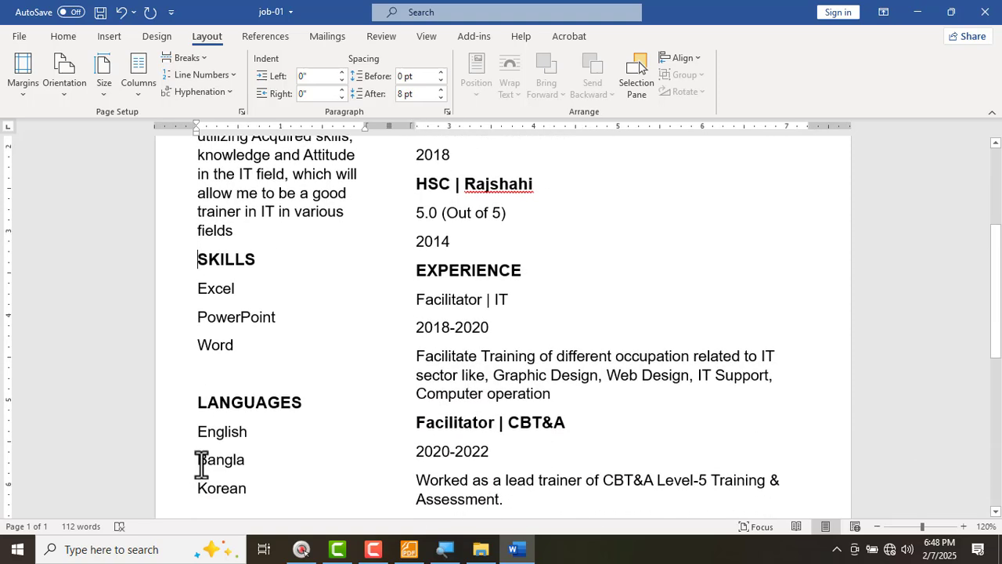
{"action": "key", "text": "Delete"}
{"action": "scroll", "coordinate": [227, 415], "scroll_direction": "down", "scroll_amount": 5}
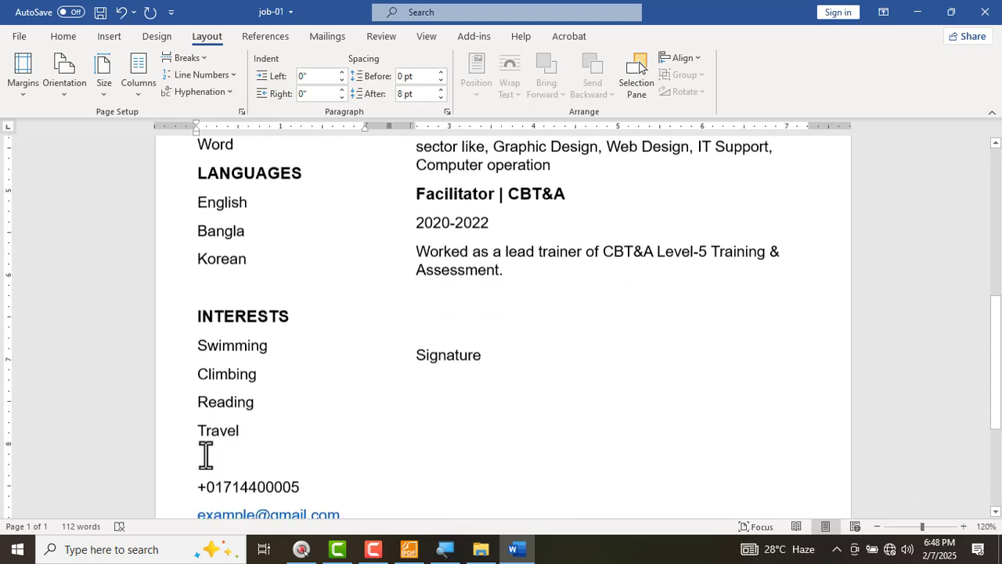
{"action": "scroll", "coordinate": [216, 472], "scroll_direction": "down", "scroll_amount": 2}
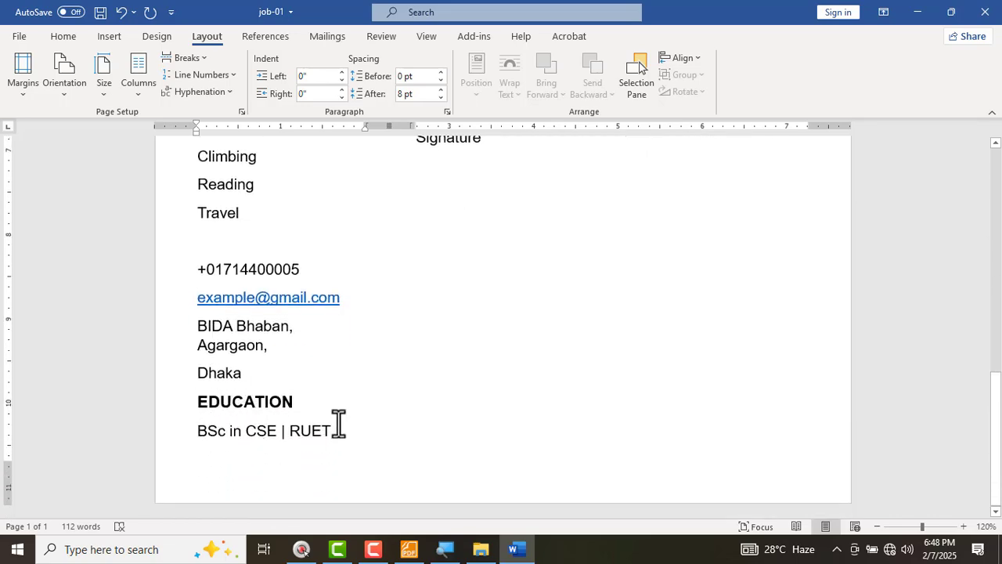
- Switch to Foxit Reader and circle the phone, e-mail and address block in the résumé sample
{"action": "key", "text": "alt+Tab"}
{"action": "scroll", "coordinate": [633, 380], "scroll_direction": "up", "scroll_amount": 4}
{"action": "scroll", "coordinate": [580, 356], "scroll_direction": "down", "scroll_amount": 2}
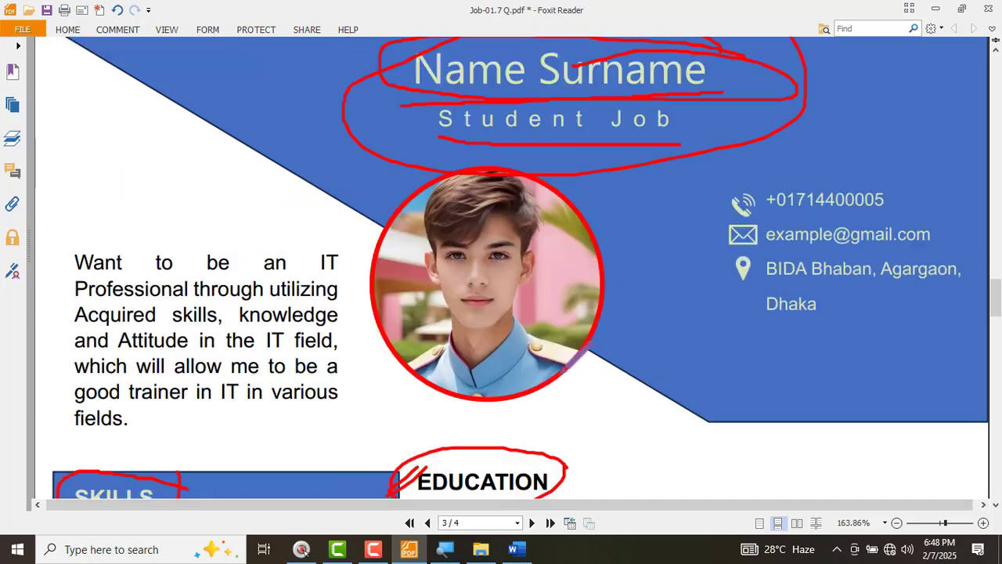
{"action": "scroll", "coordinate": [578, 358], "scroll_direction": "up", "scroll_amount": 4}
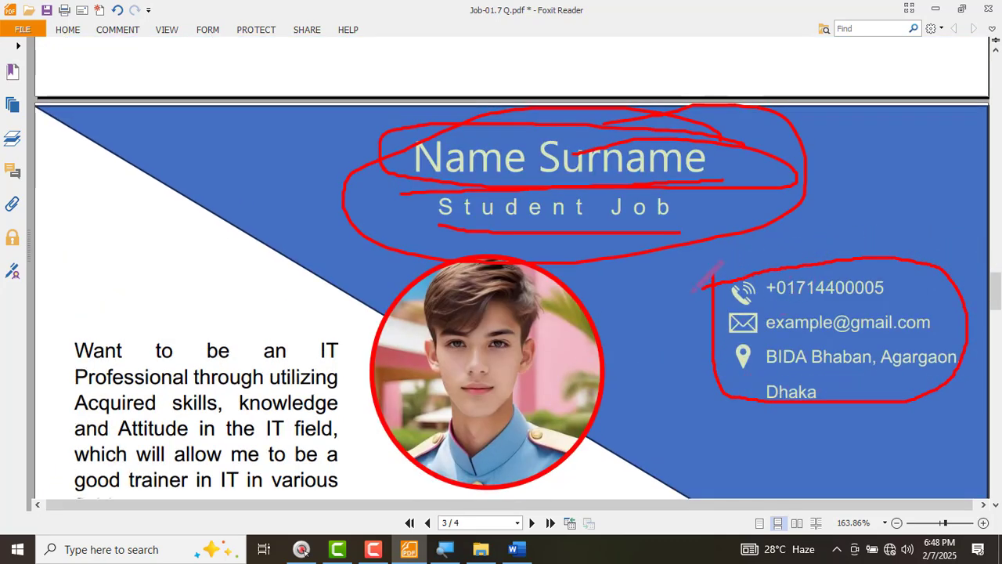
- Return to Word and insert a column break before the phone number line so the contact details start the second column
{"action": "key", "text": "alt+Tab"}
{"action": "scroll", "coordinate": [204, 396], "scroll_direction": "up", "scroll_amount": 3}
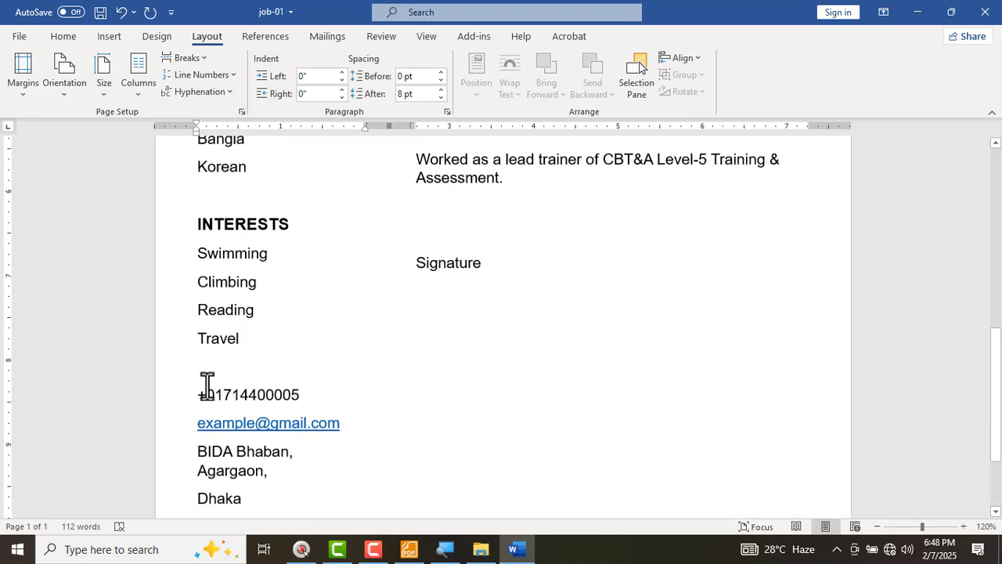
{"action": "left_click", "coordinate": [190, 406]}
{"action": "left_click", "coordinate": [184, 58]}
{"action": "left_click", "coordinate": [476, 345]}
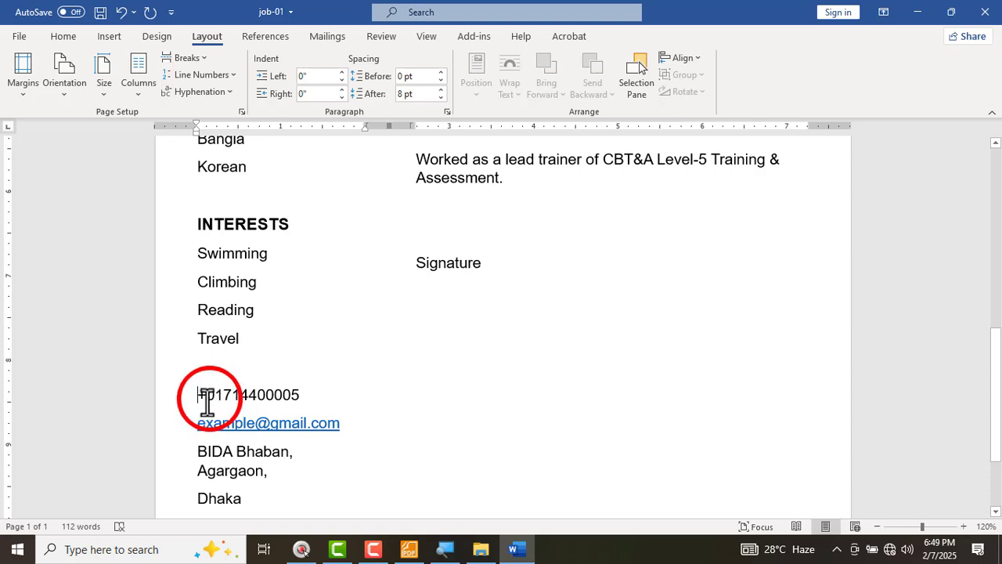
{"action": "left_click", "coordinate": [187, 60]}
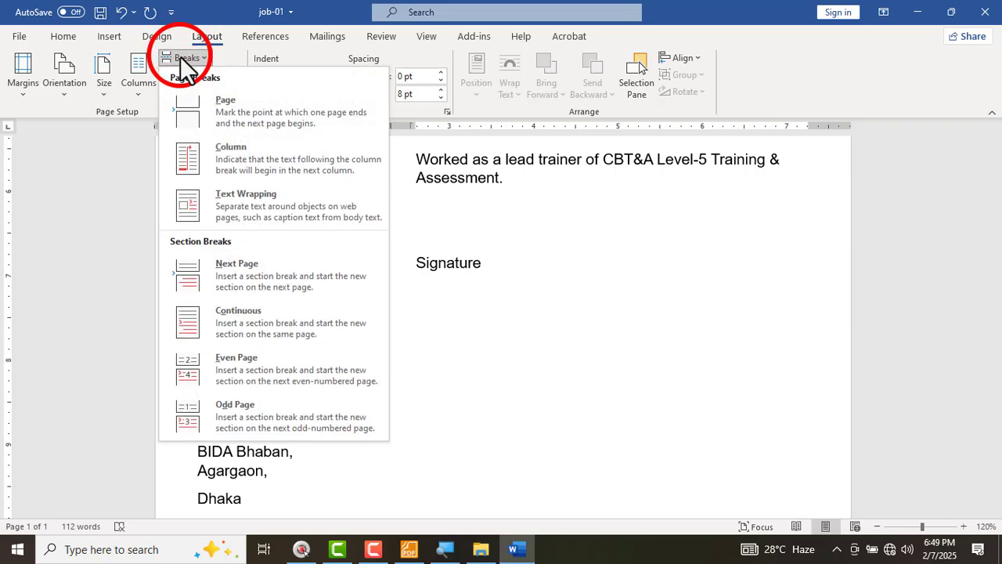
{"action": "left_click", "coordinate": [223, 162]}
{"action": "scroll", "coordinate": [392, 313], "scroll_direction": "up", "scroll_amount": 3}
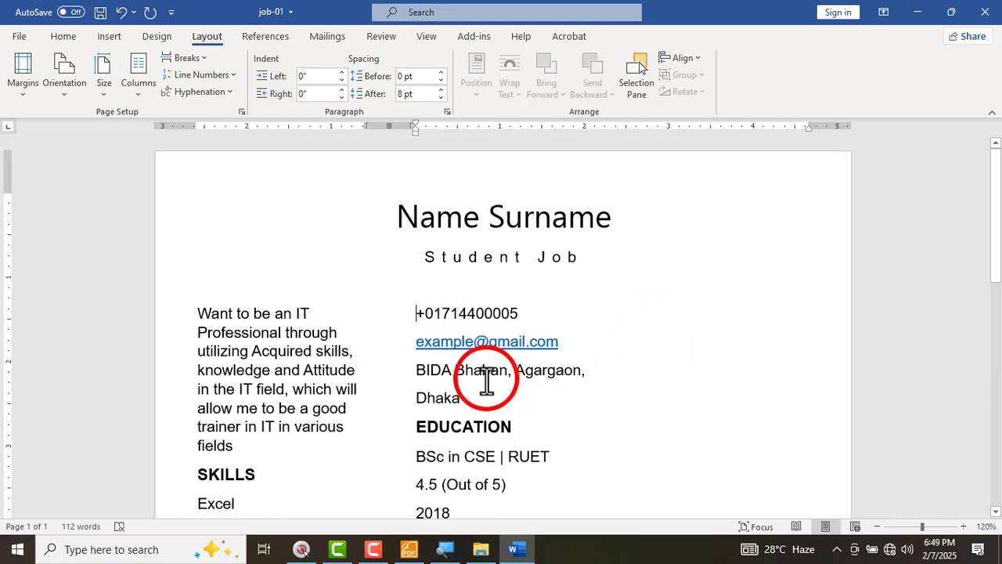
- Check the résumé sample in Foxit Reader and, back in Word, set the blue rectangle's height to 3.5" and width to 8.27"
{"action": "key", "text": "alt+Tab"}
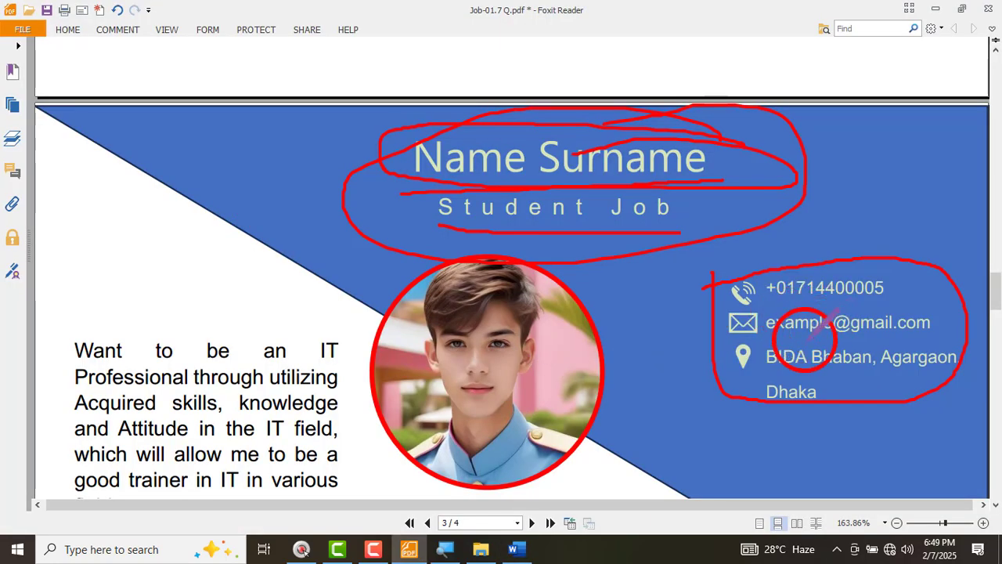
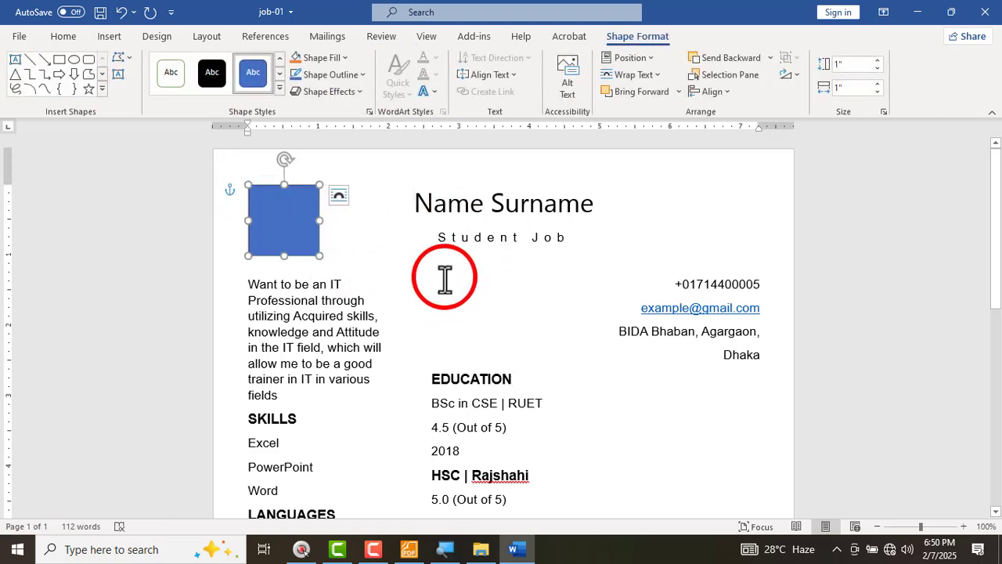
{"action": "left_click", "coordinate": [844, 66]}
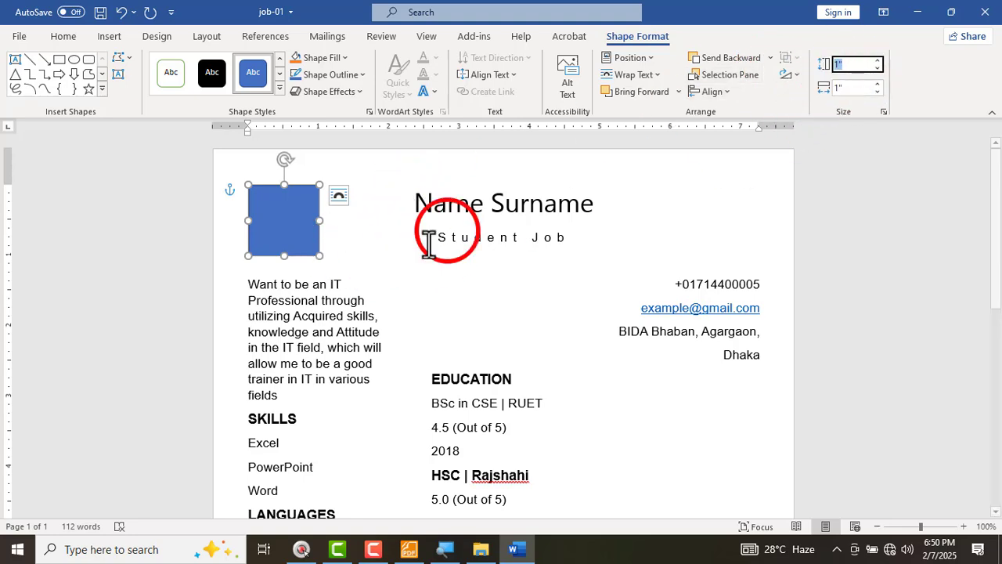
{"action": "left_click", "coordinate": [361, 260]}
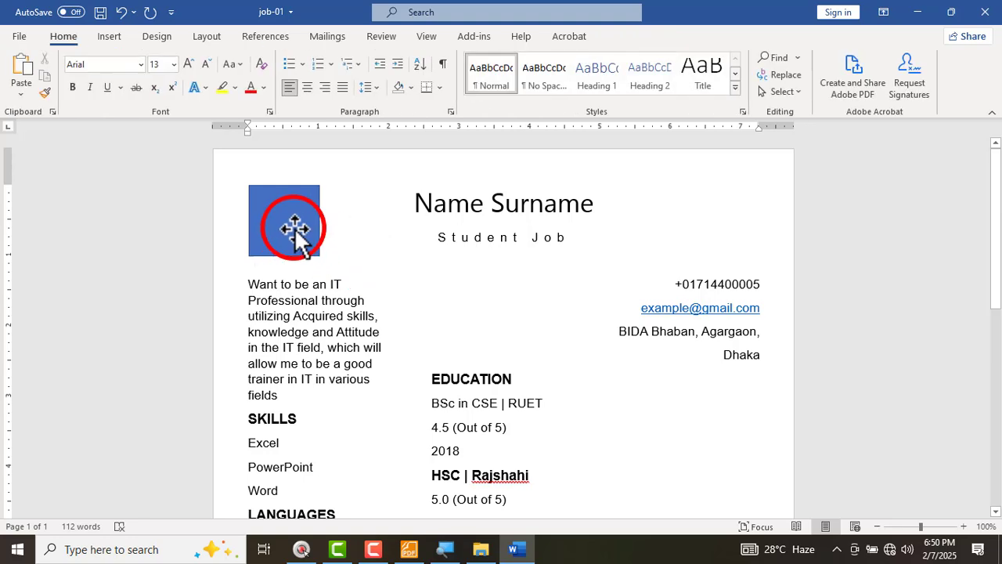
{"action": "left_click", "coordinate": [262, 227]}
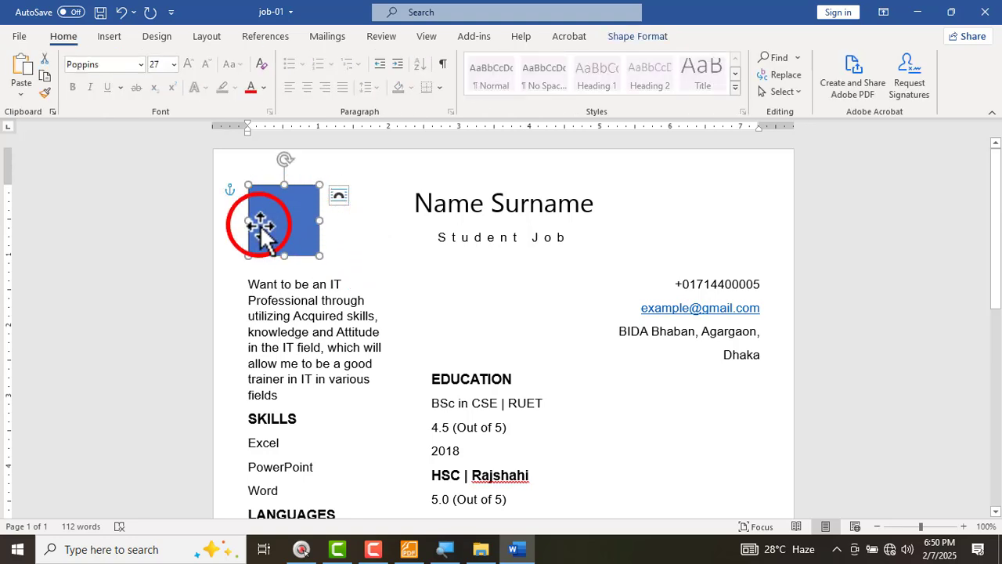
{"action": "left_click", "coordinate": [654, 41]}
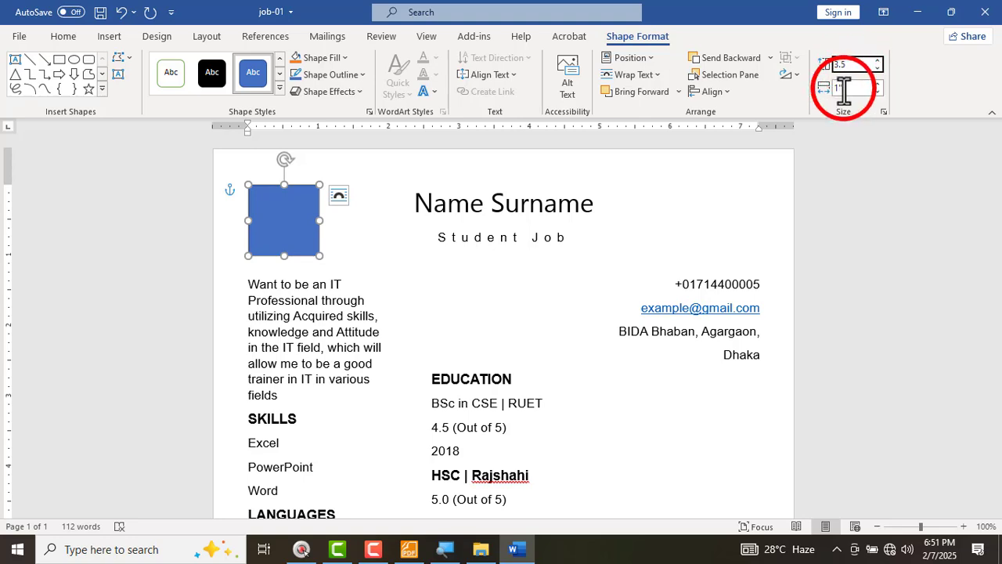
{"action": "left_click", "coordinate": [845, 89]}
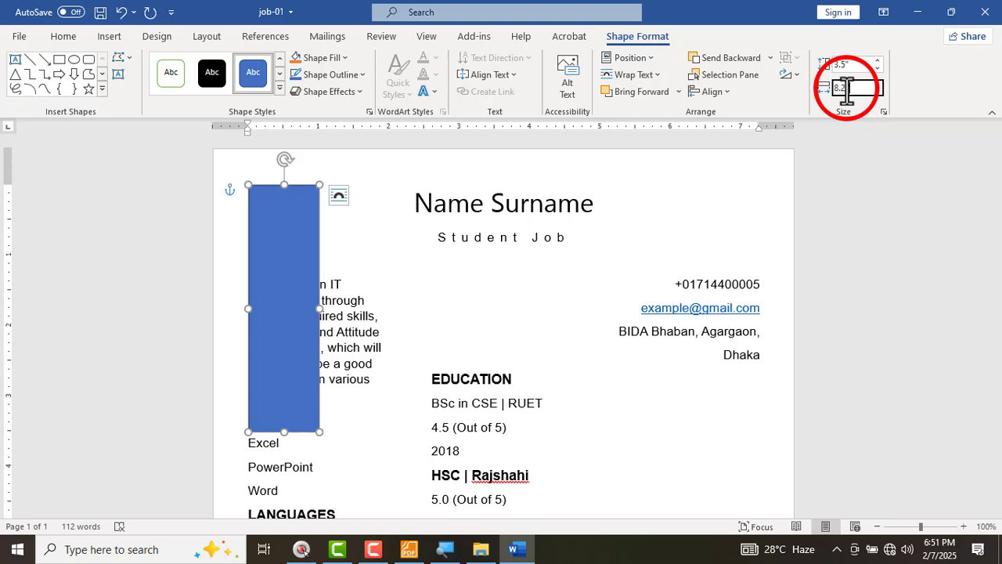
{"action": "key", "text": "Return"}
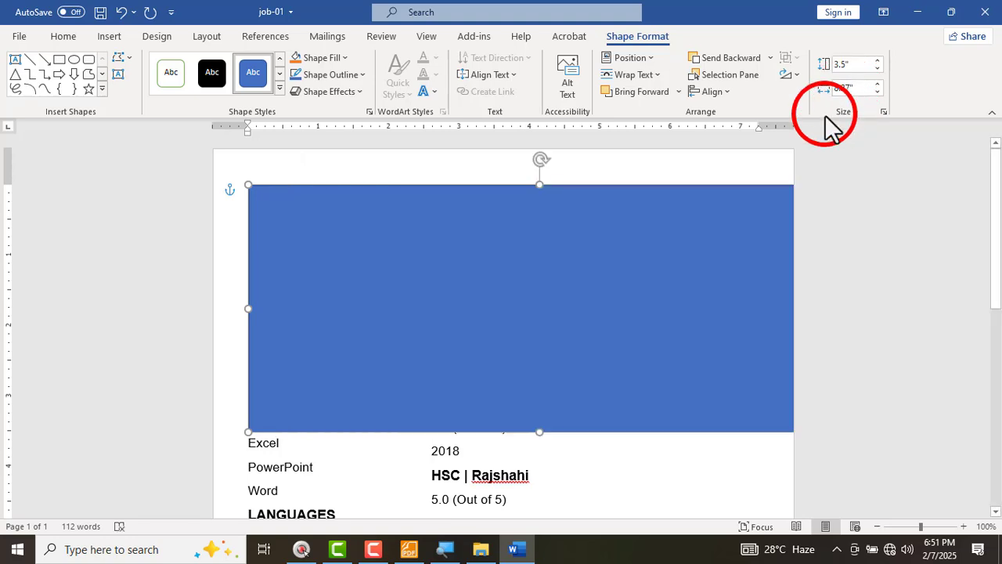
- Move the blue rectangle flush with the page's top and side edges and wrap it behind the text
{"action": "left_click_drag", "start_coordinate": [582, 262], "coordinate": [537, 214]}
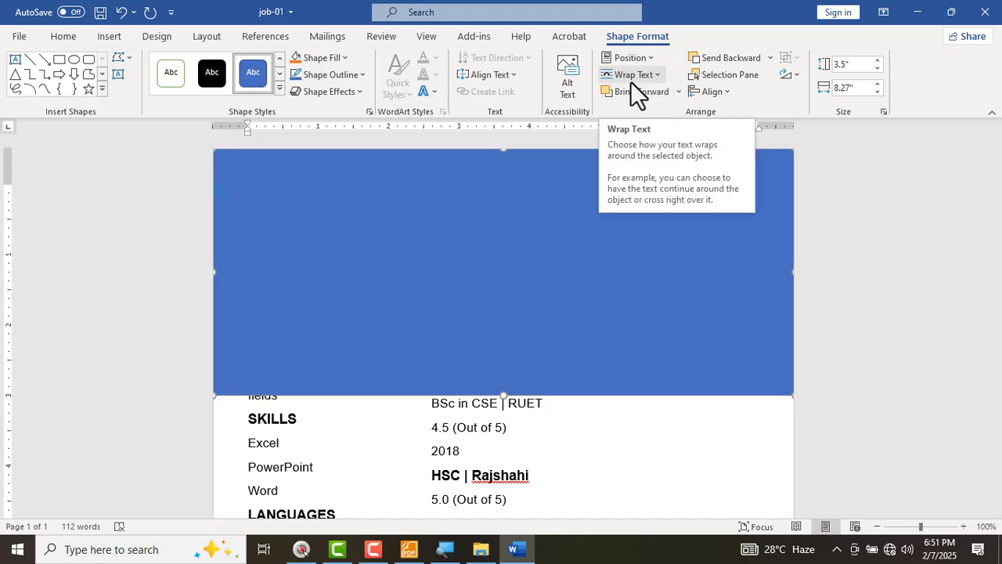
{"action": "left_click", "coordinate": [625, 39]}
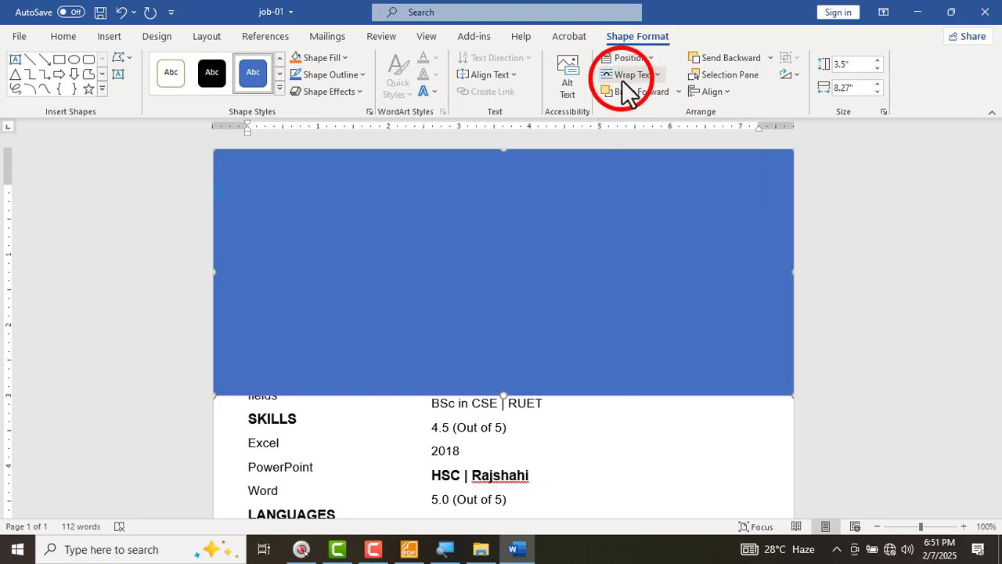
{"action": "left_click", "coordinate": [624, 78]}
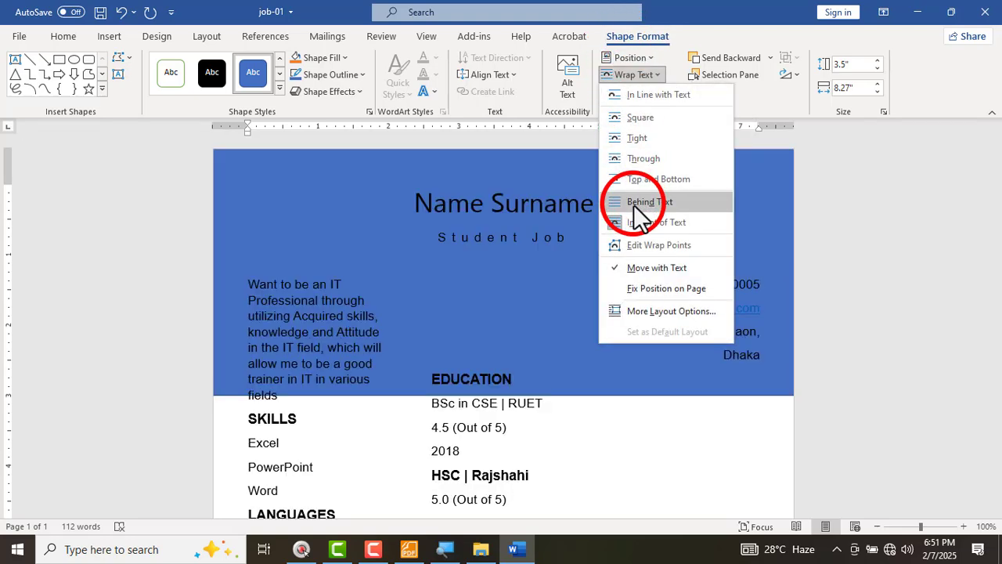
{"action": "left_click", "coordinate": [638, 201]}
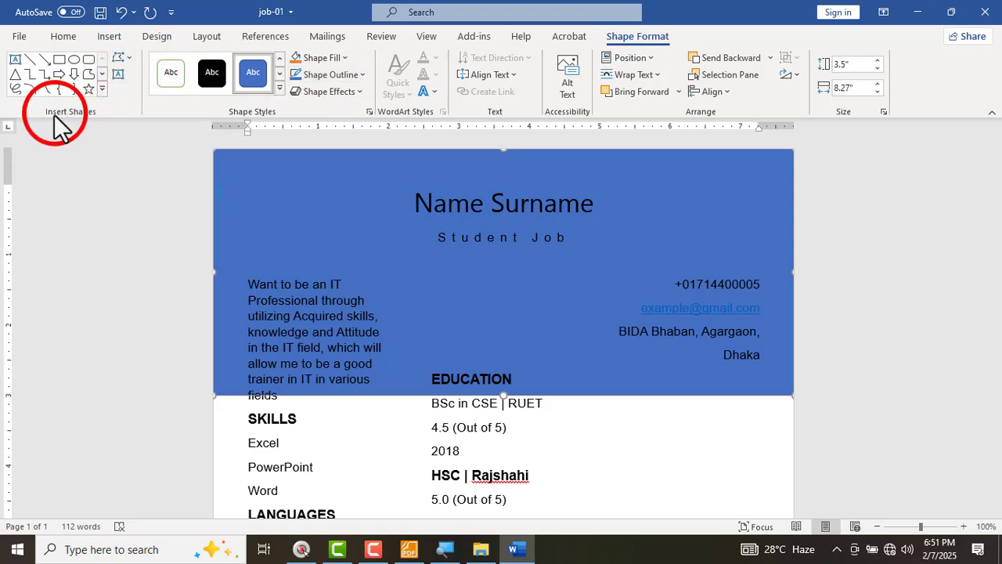
- Edit the rectangle's points, moving its lower-left corner about three quarters along the bottom edge to form a diagonal side
{"action": "left_click", "coordinate": [126, 60]}
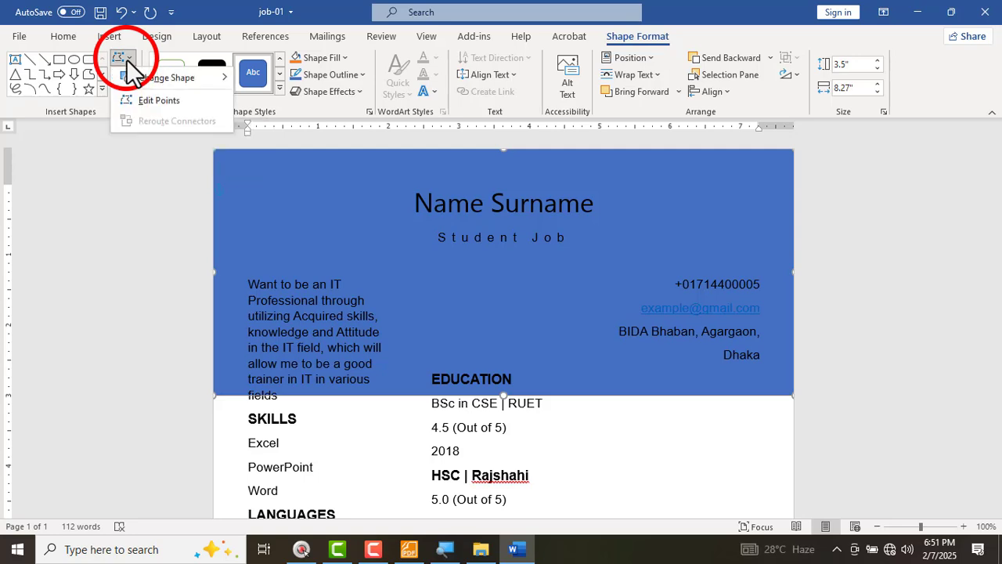
{"action": "left_click", "coordinate": [133, 100]}
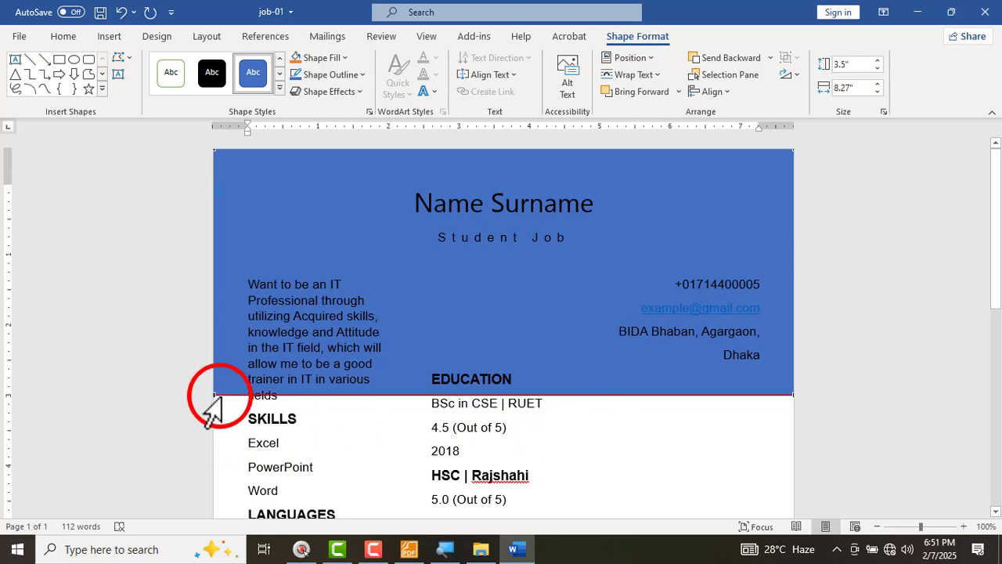
{"action": "left_click_drag", "start_coordinate": [215, 394], "coordinate": [628, 394]}
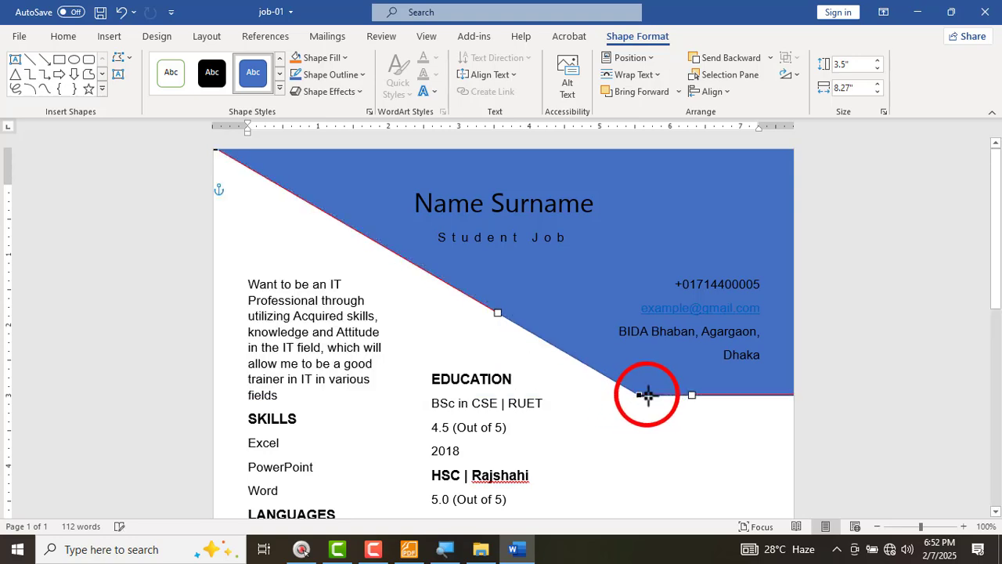
{"action": "left_click", "coordinate": [591, 411]}
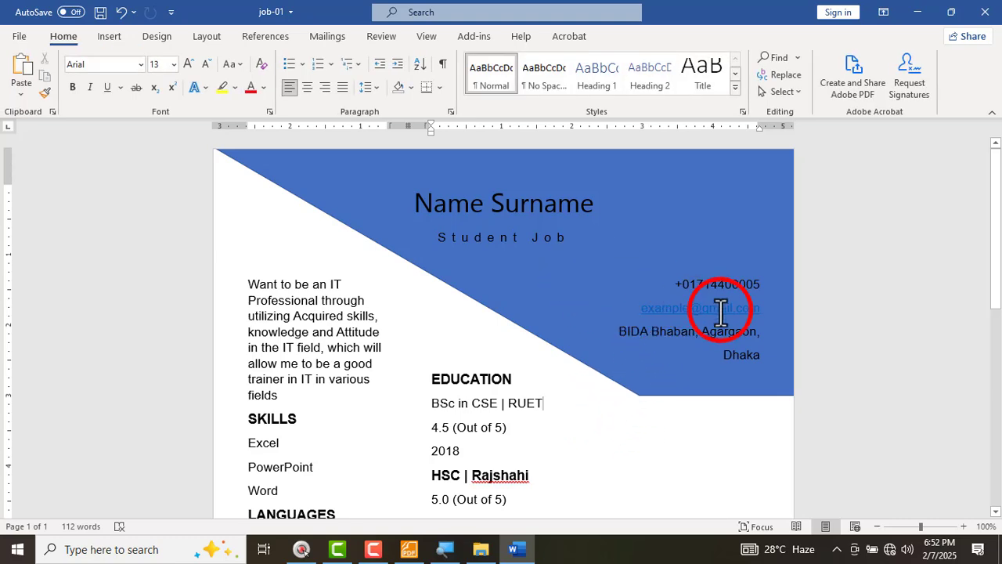
{"action": "left_click", "coordinate": [566, 320]}
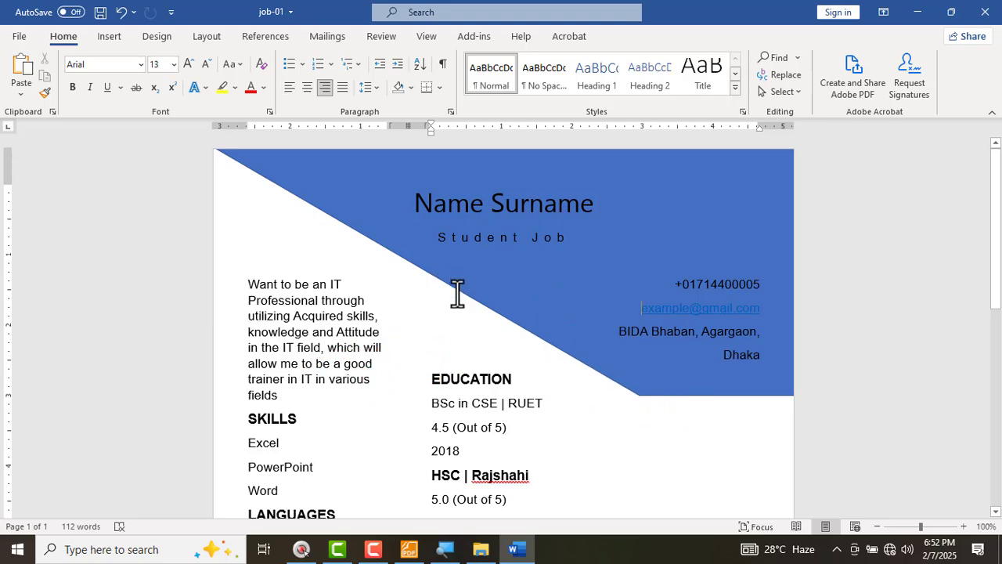
- In Foxit Reader, copy the colour code #D7E4BD given for the font over the shape, and return to Word
{"action": "key", "text": "alt+Tab"}
{"action": "scroll", "coordinate": [364, 363], "scroll_direction": "up", "scroll_amount": 6}
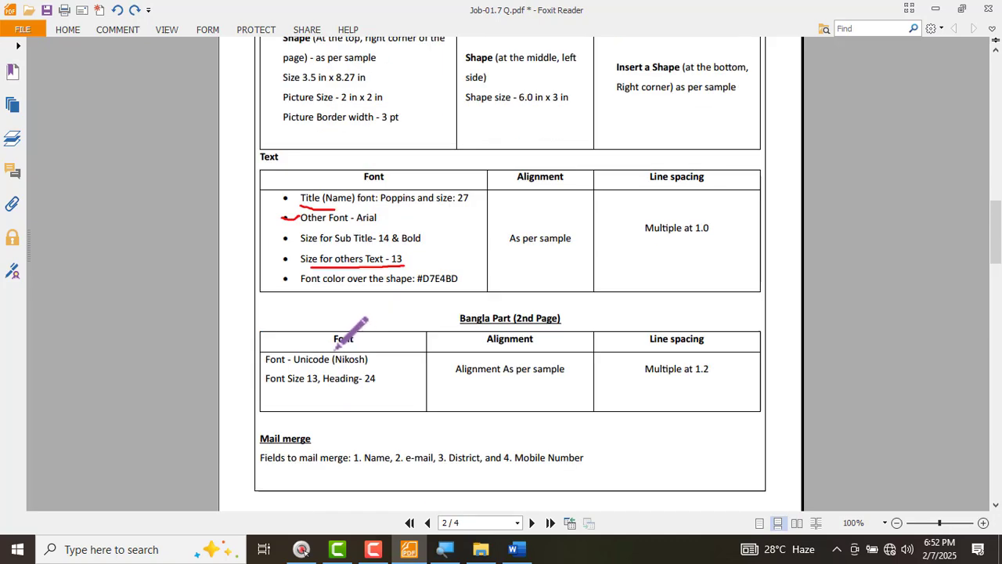
{"action": "scroll", "coordinate": [342, 347], "scroll_direction": "up", "scroll_amount": 3, "text": "ctrl"}
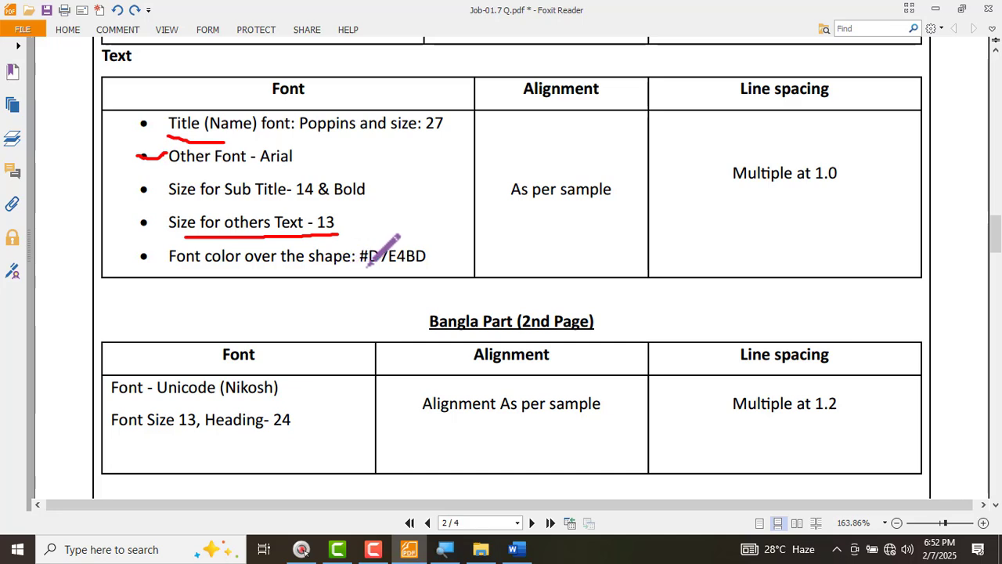
{"action": "left_click", "coordinate": [66, 29]}
{"action": "left_click", "coordinate": [48, 67]}
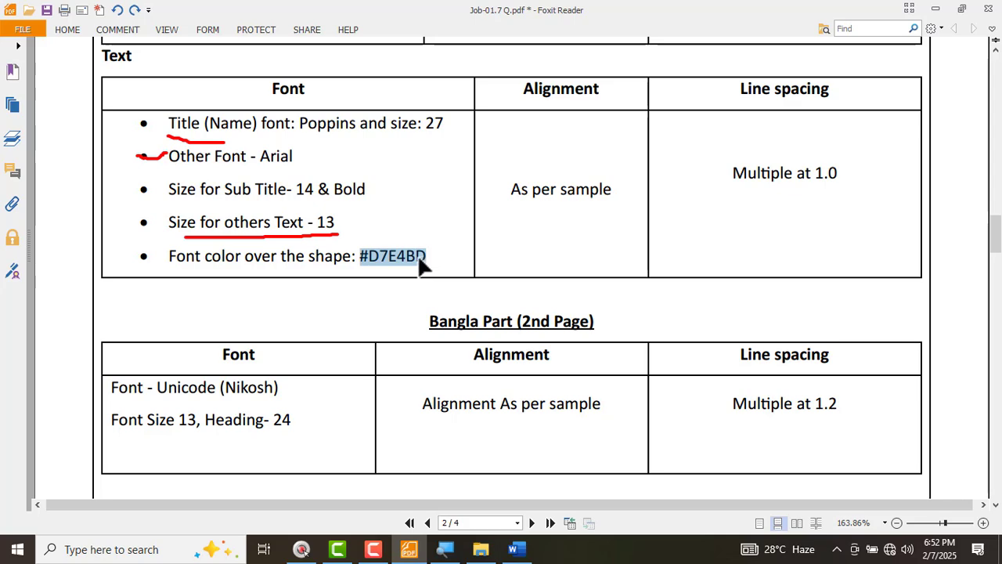
{"action": "key", "text": "alt+Tab"}
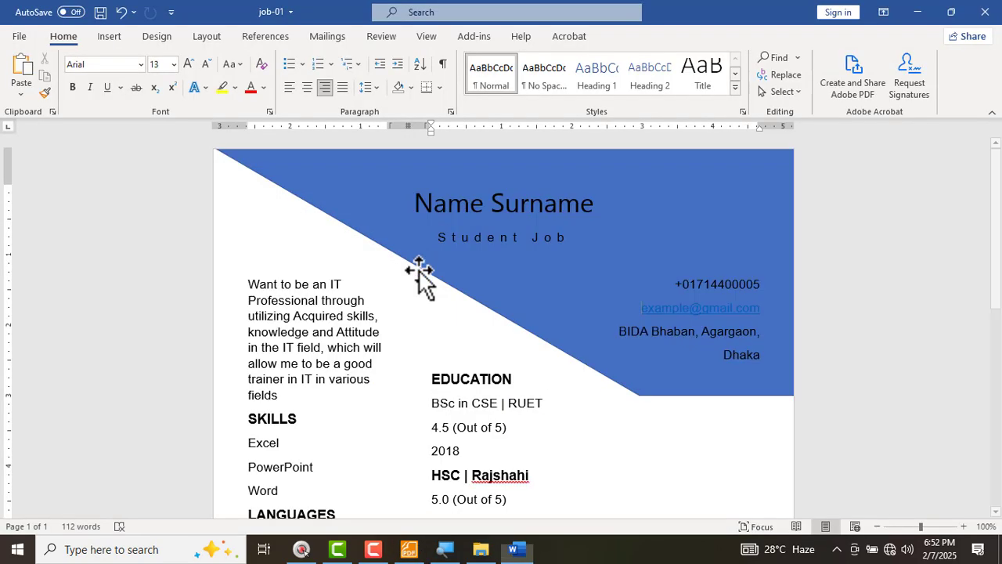
- Try filling the blue header shape with the custom colour #D7E4BD, and undo the fill
{"action": "left_click", "coordinate": [594, 161]}
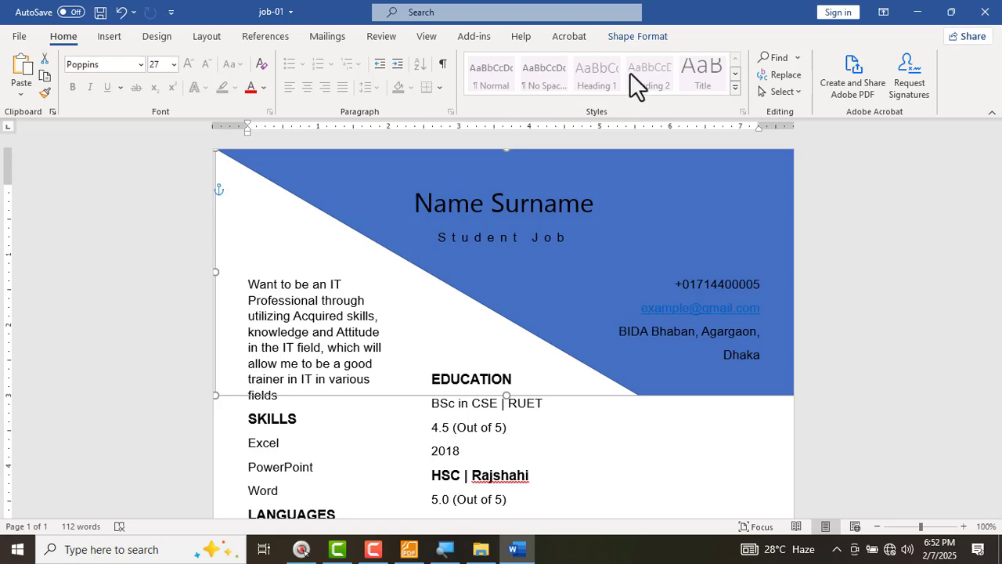
{"action": "left_click", "coordinate": [636, 40]}
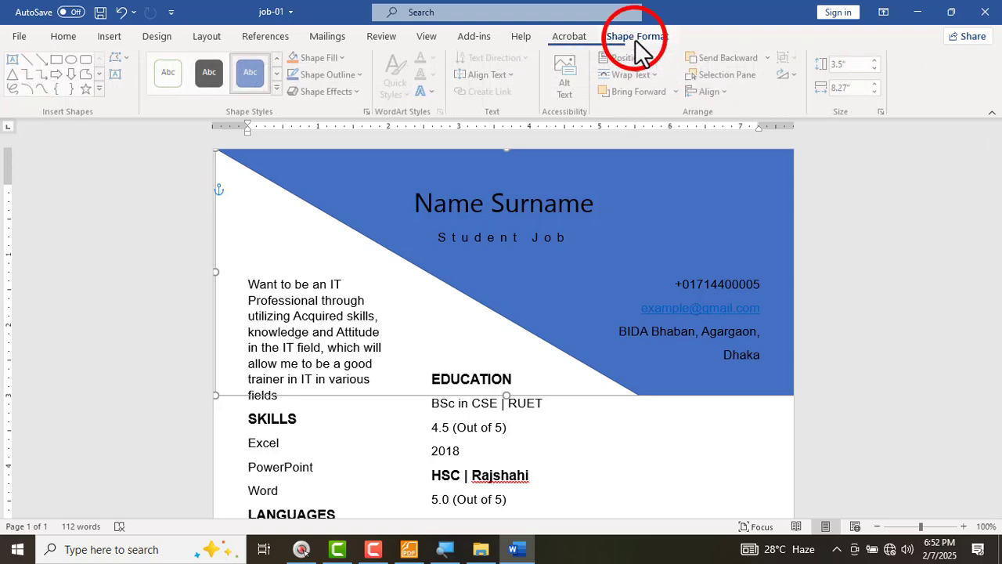
{"action": "left_click", "coordinate": [325, 60]}
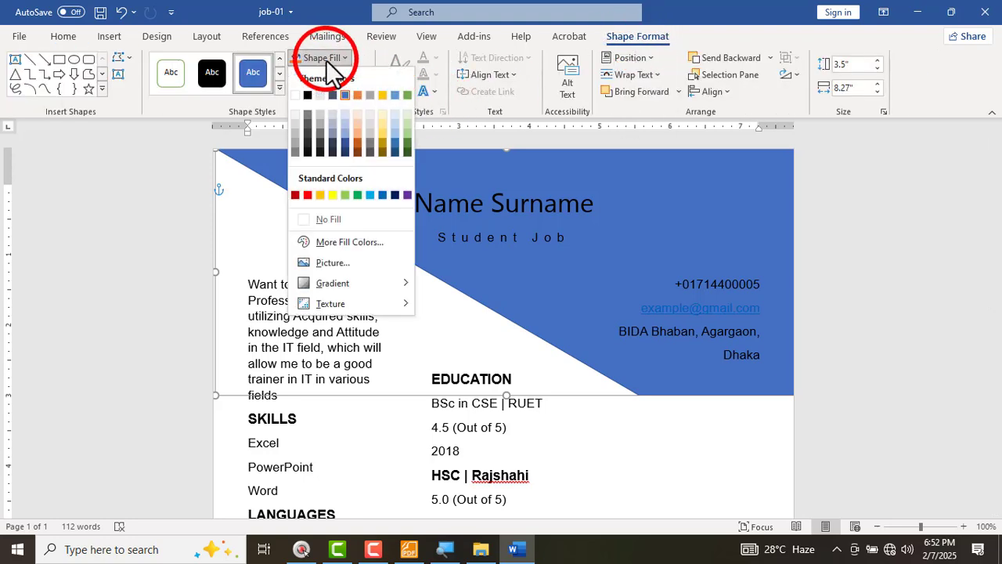
{"action": "left_click", "coordinate": [341, 243]}
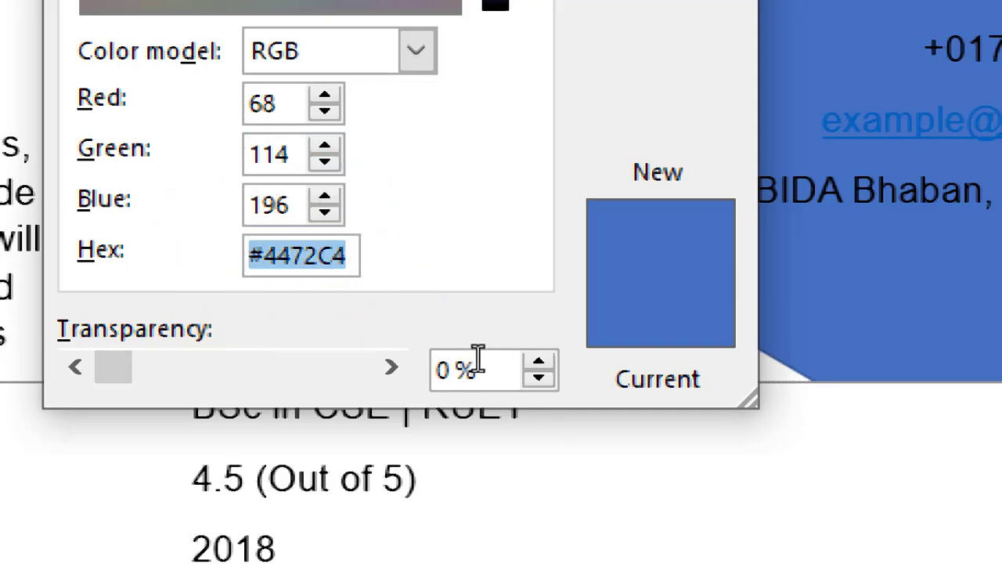
{"action": "type", "text": "#D7E4BD"}
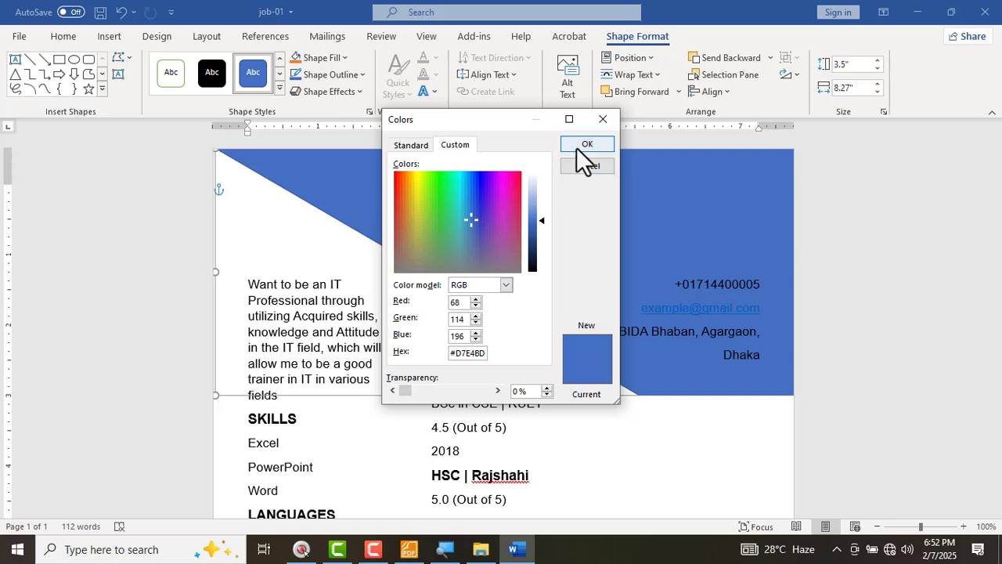
{"action": "left_click", "coordinate": [587, 145]}
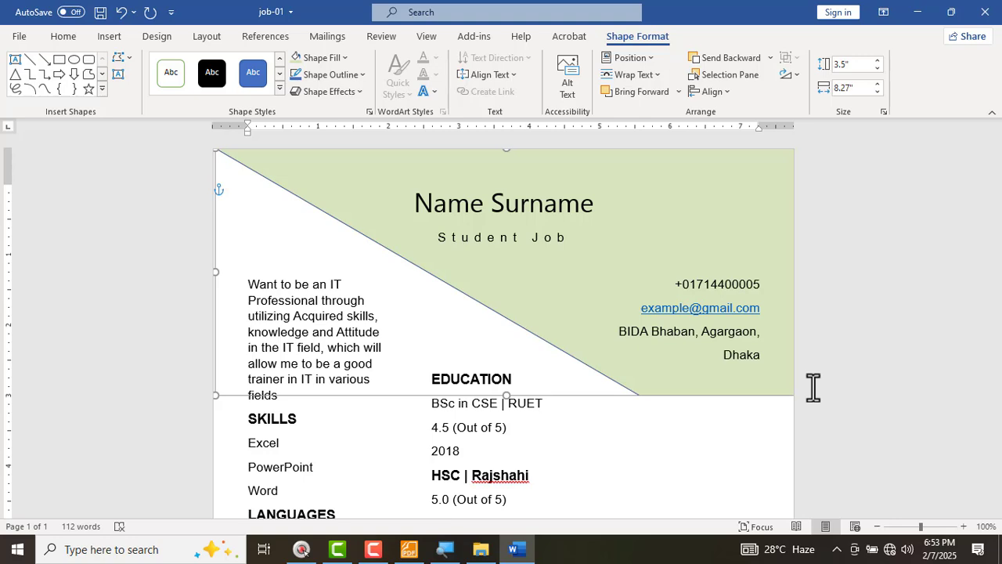
{"action": "key", "text": "ctrl+z"}
{"action": "left_click", "coordinate": [820, 331]}
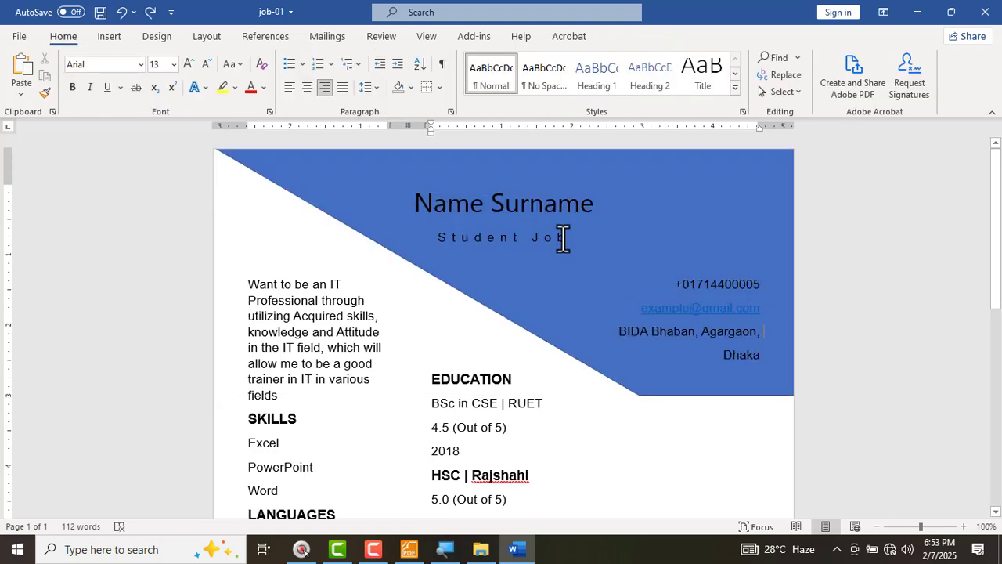
- Set the font colour of the name title and the Student Job subtitle to the custom colour #D7E4BD
{"action": "left_click_drag", "start_coordinate": [571, 248], "coordinate": [544, 233]}
{"action": "left_click", "coordinate": [423, 210]}
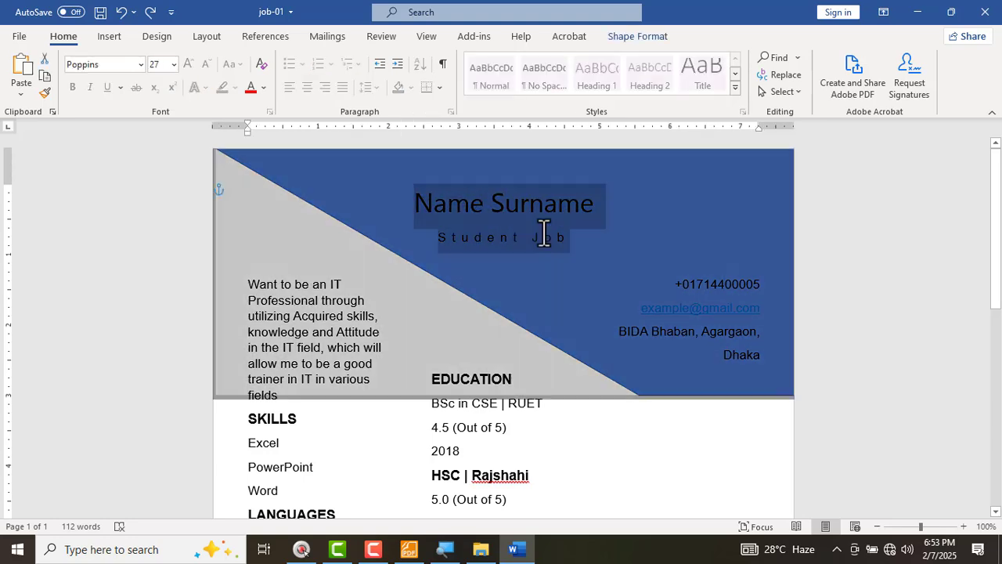
{"action": "left_click", "coordinate": [264, 88]}
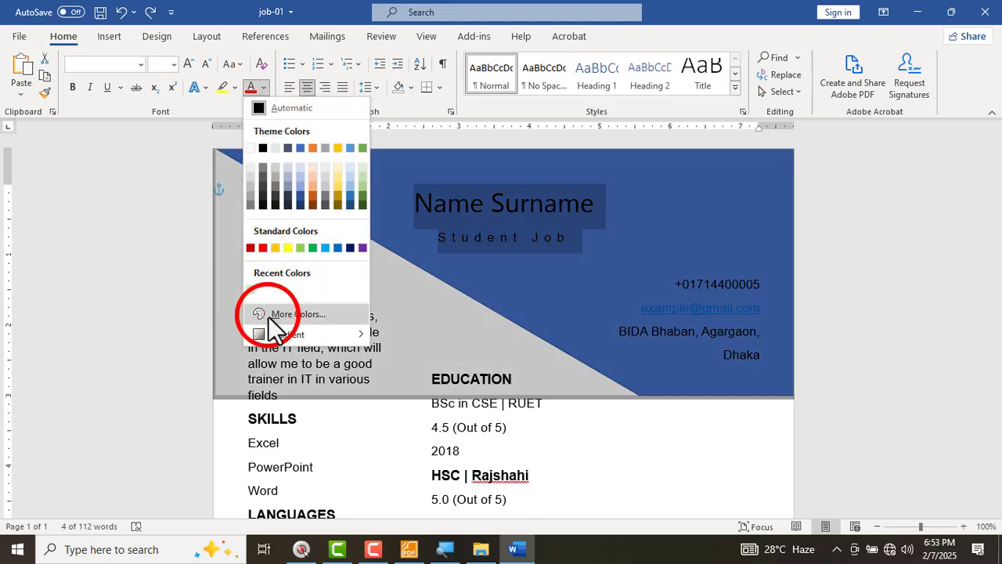
{"action": "left_click", "coordinate": [269, 316]}
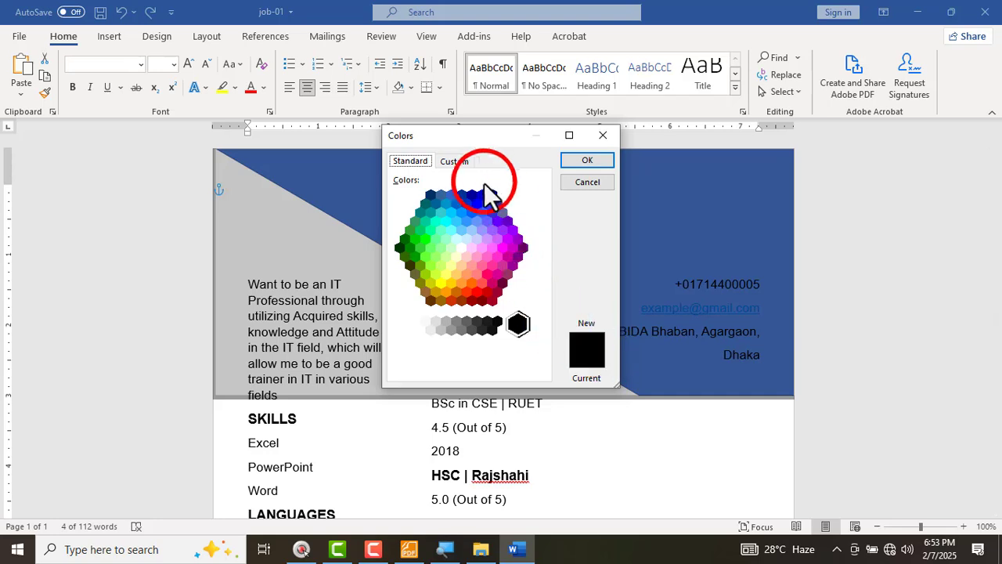
{"action": "left_click", "coordinate": [453, 162]}
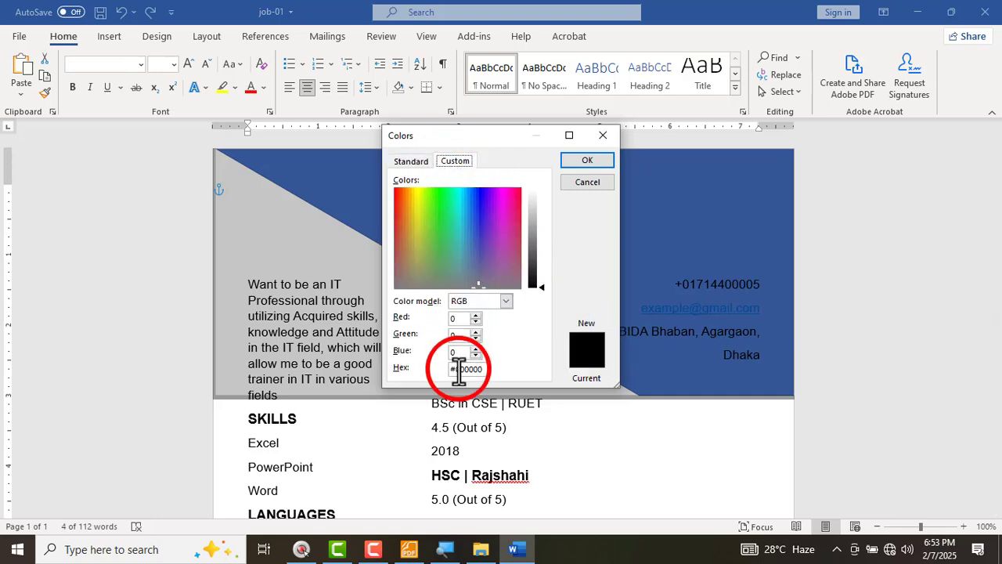
{"action": "type", "text": "#D7E4BD"}
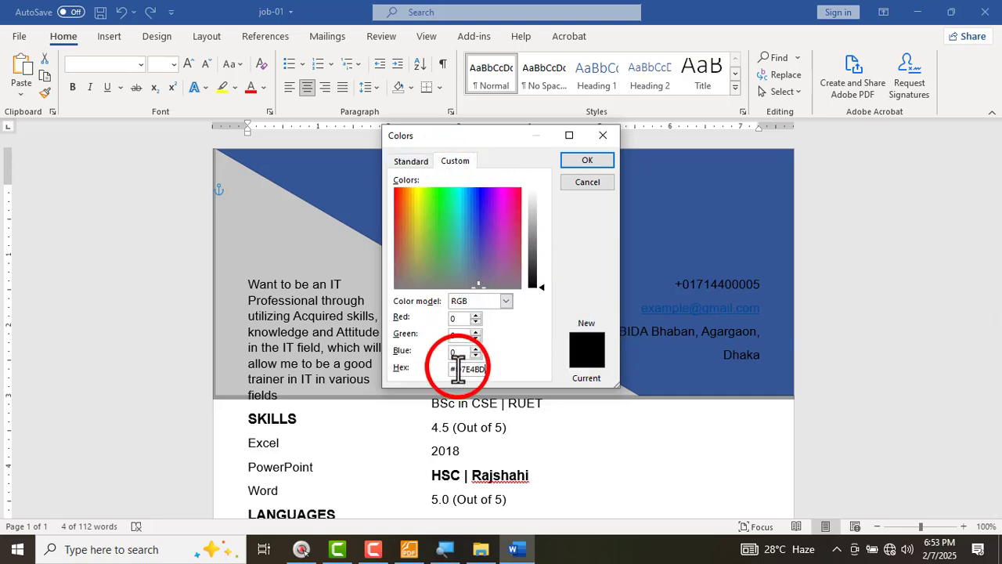
{"action": "left_click", "coordinate": [581, 160]}
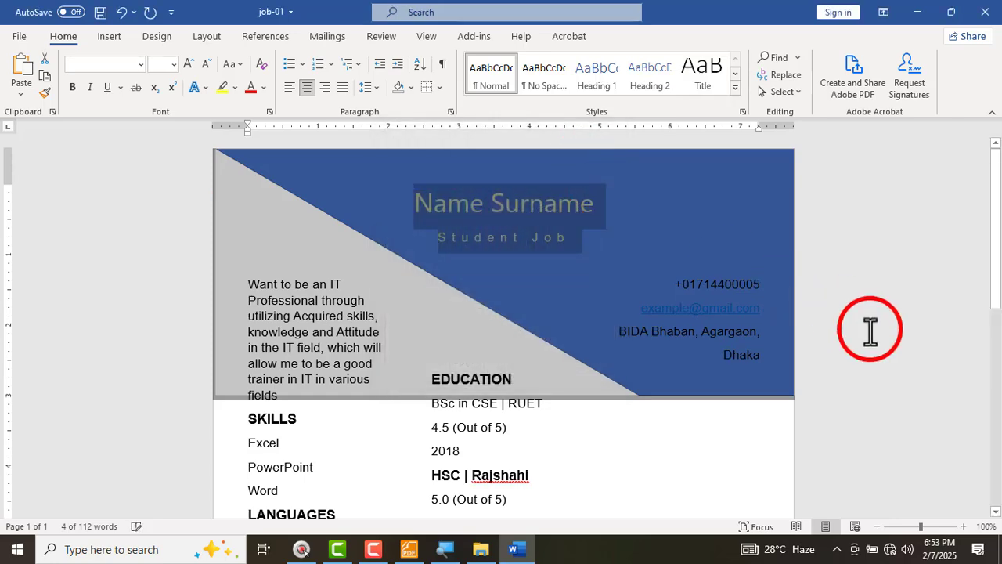
{"action": "left_click", "coordinate": [868, 329]}
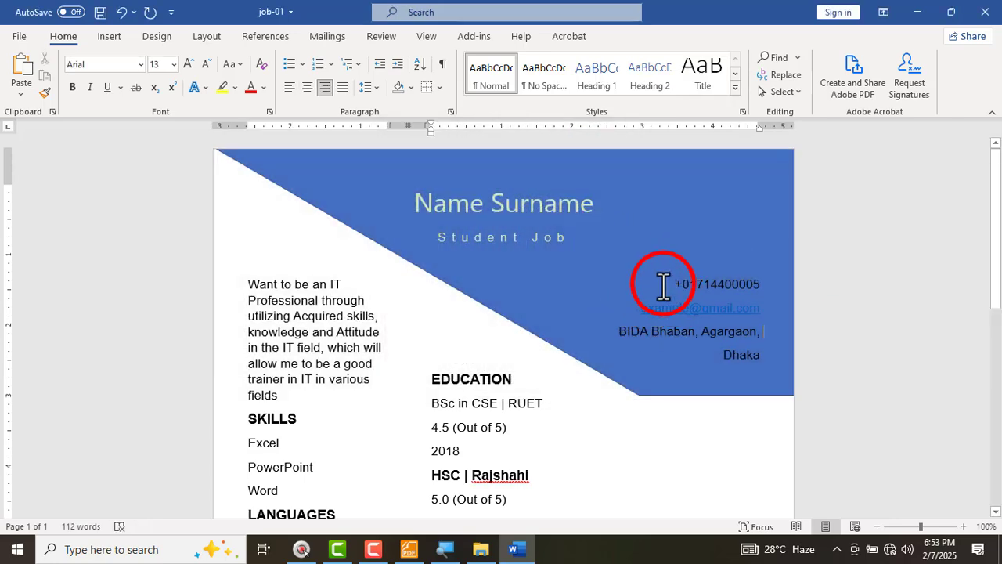
- Set the font colour of the phone, e-mail and address lines over the blue shape to the custom colour #D7E4BD
{"action": "left_click_drag", "start_coordinate": [672, 288], "coordinate": [756, 387]}
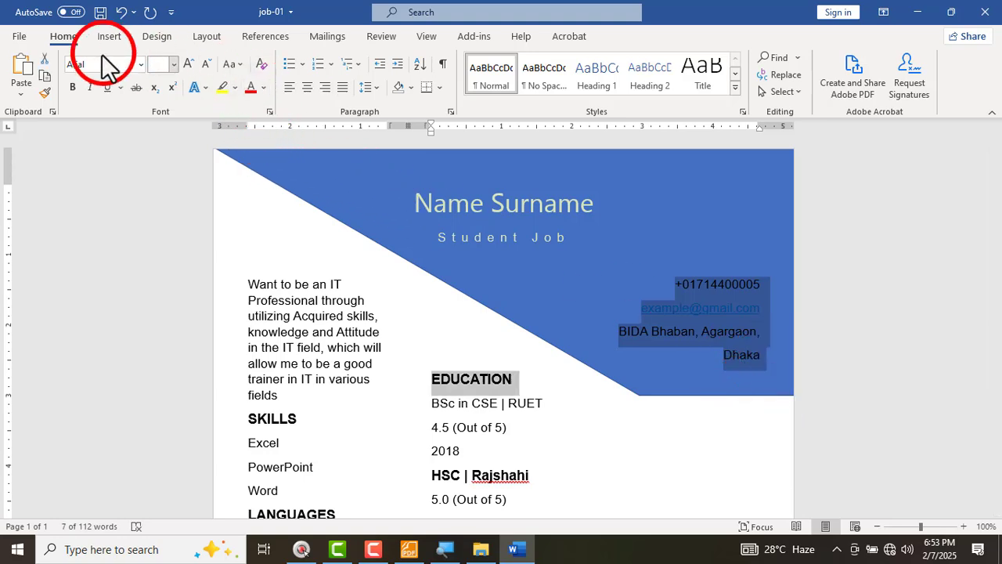
{"action": "left_click", "coordinate": [265, 88]}
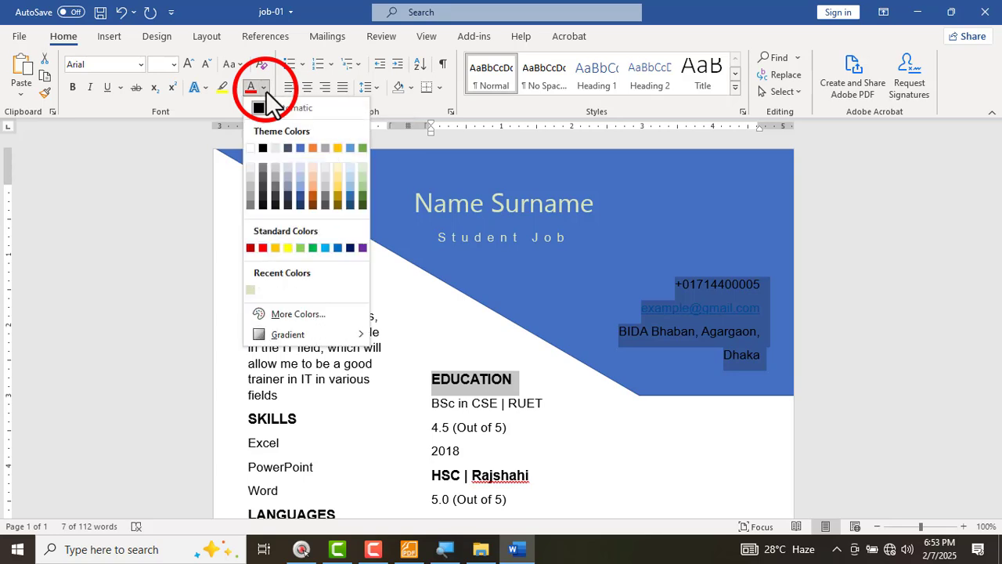
{"action": "left_click", "coordinate": [296, 315]}
{"action": "left_click", "coordinate": [454, 161]}
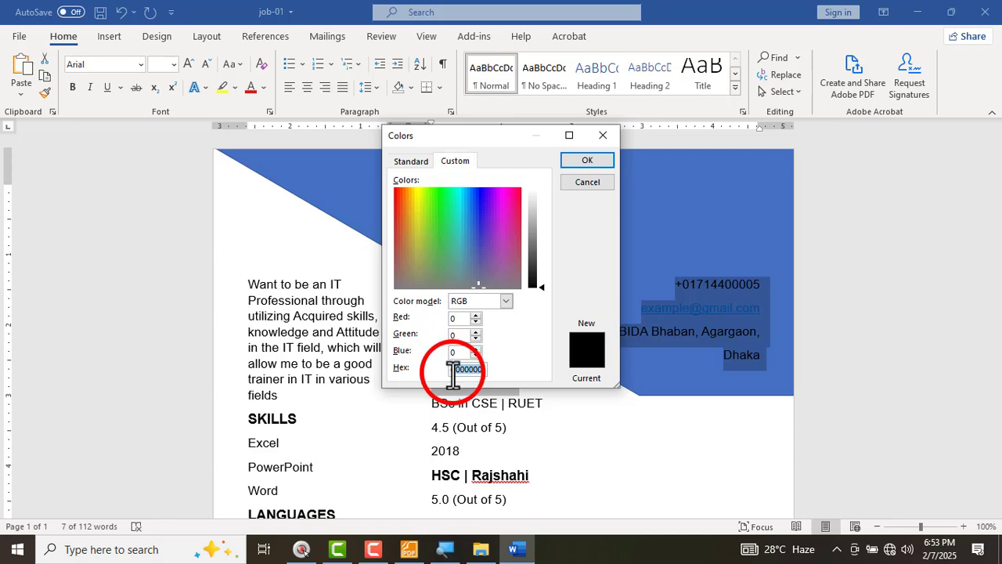
{"action": "key", "text": "ctrl+v"}
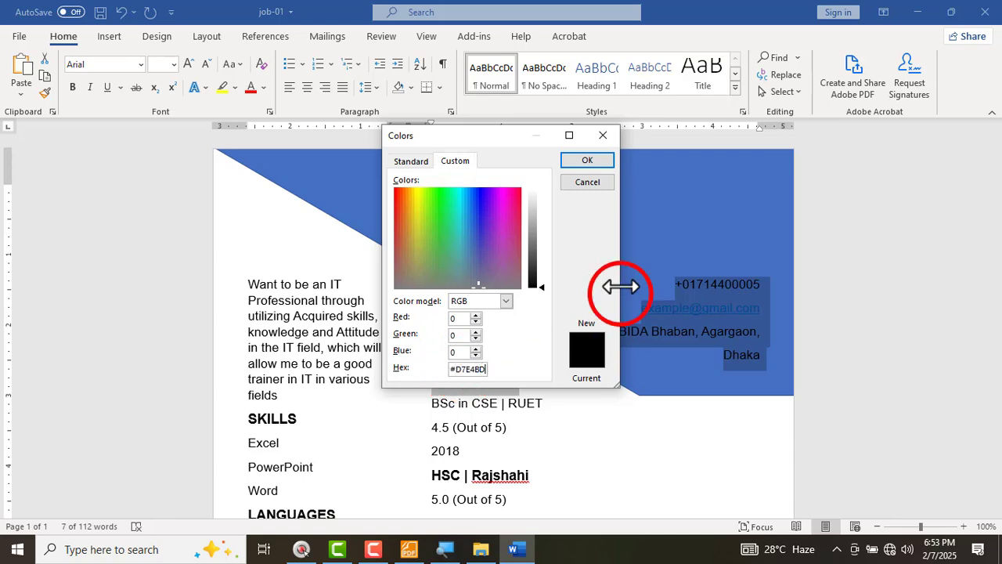
{"action": "left_click", "coordinate": [587, 161]}
{"action": "left_click", "coordinate": [877, 368]}
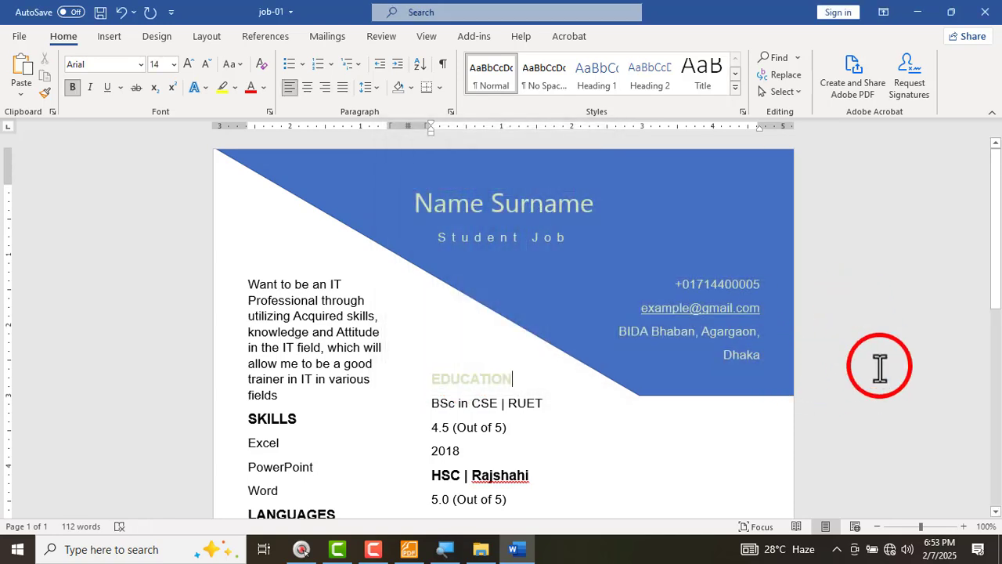
- Reset the font colour of the EDUCATION heading to Automatic
{"action": "scroll", "coordinate": [606, 432], "scroll_direction": "down", "scroll_amount": 2}
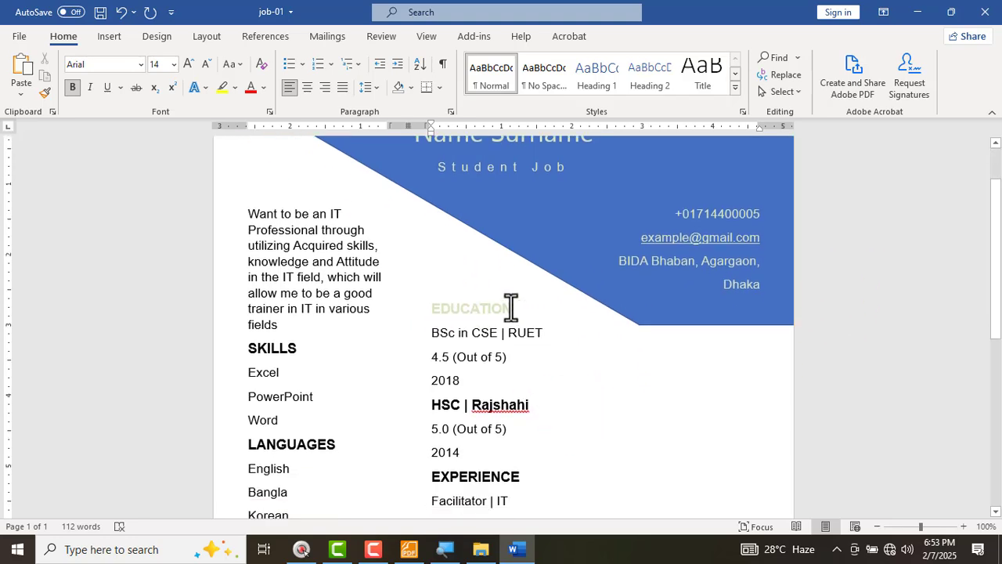
{"action": "left_click_drag", "start_coordinate": [507, 306], "coordinate": [428, 311]}
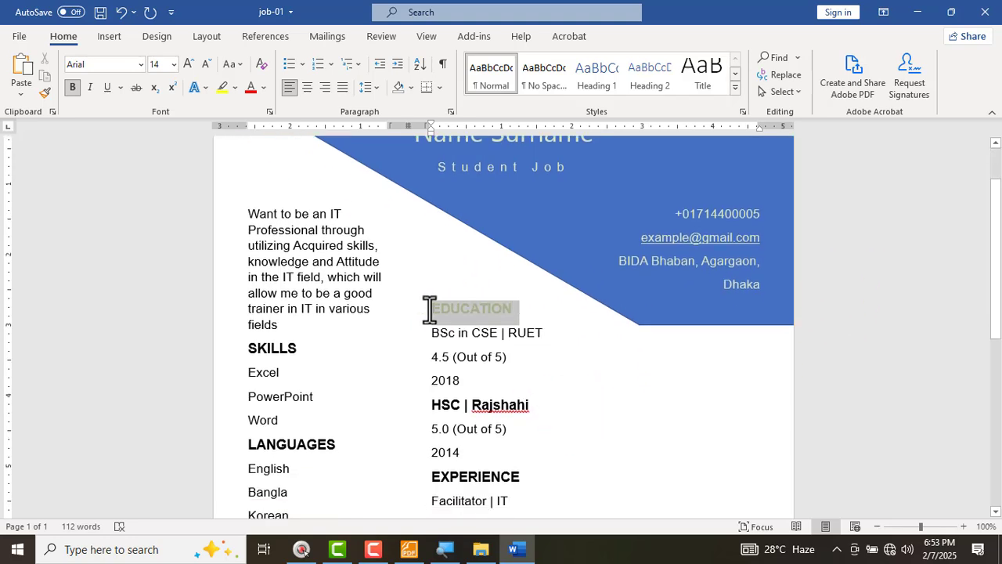
{"action": "left_click", "coordinate": [263, 87]}
{"action": "left_click", "coordinate": [274, 110]}
{"action": "left_click", "coordinate": [654, 391]}
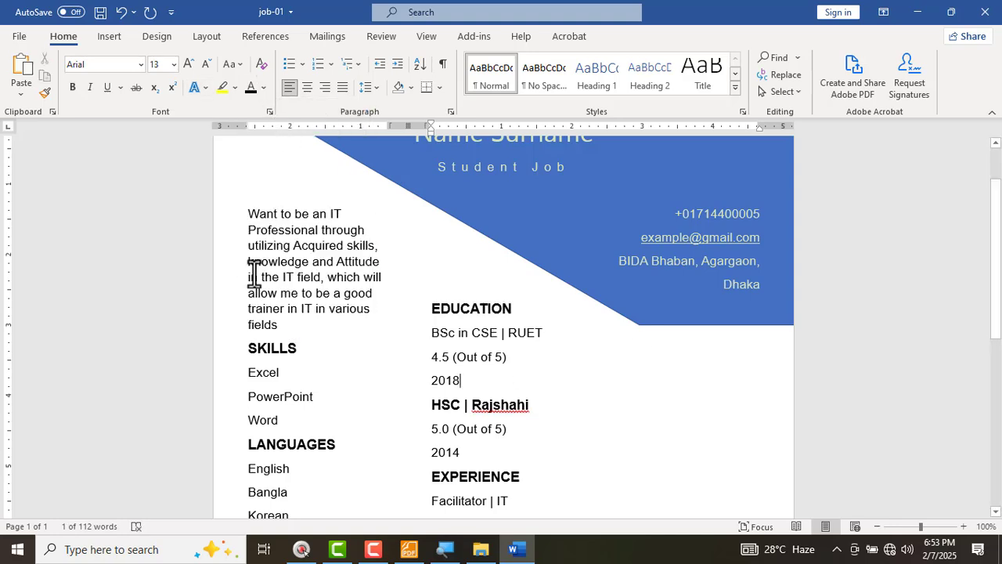
- Justify the career objective paragraph in the first column and add a blank line after it
{"action": "left_click_drag", "start_coordinate": [258, 237], "coordinate": [297, 325]}
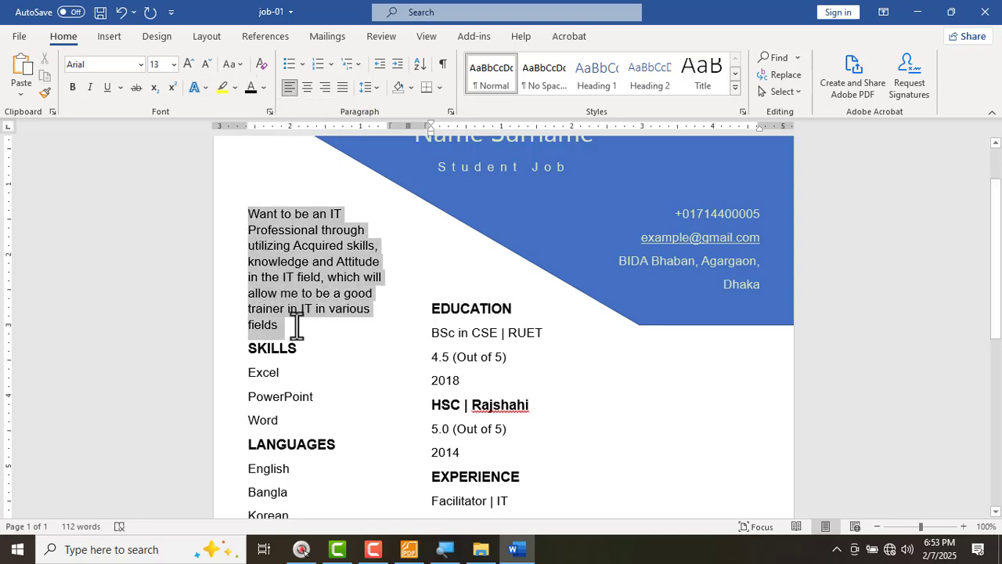
{"action": "left_click", "coordinate": [342, 87]}
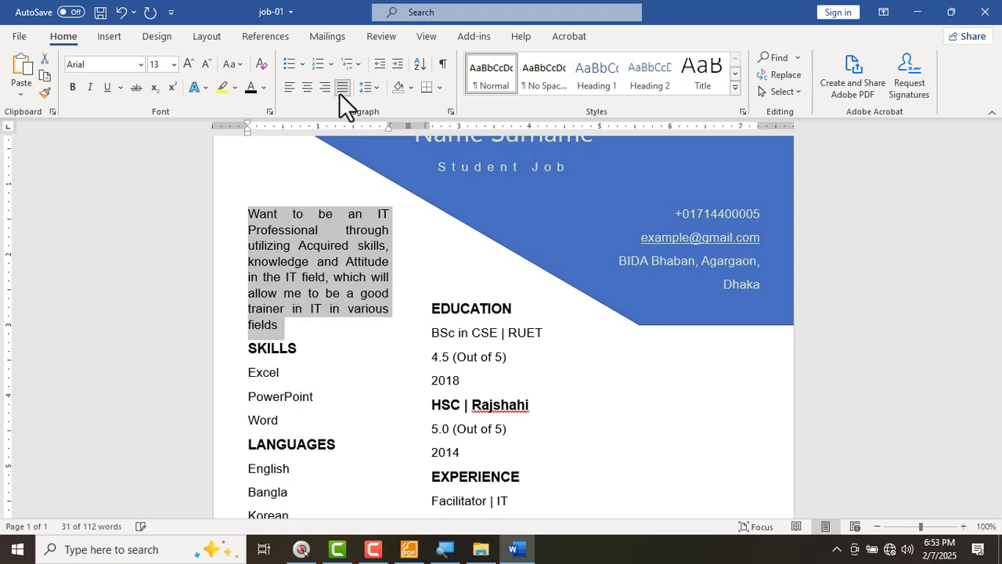
{"action": "left_click", "coordinate": [289, 326]}
{"action": "key", "text": "Return"}
- Add a blank line after the 2018 line and another after the 2014 line in the EDUCATION section
{"action": "scroll", "coordinate": [395, 398], "scroll_direction": "down", "scroll_amount": 1}
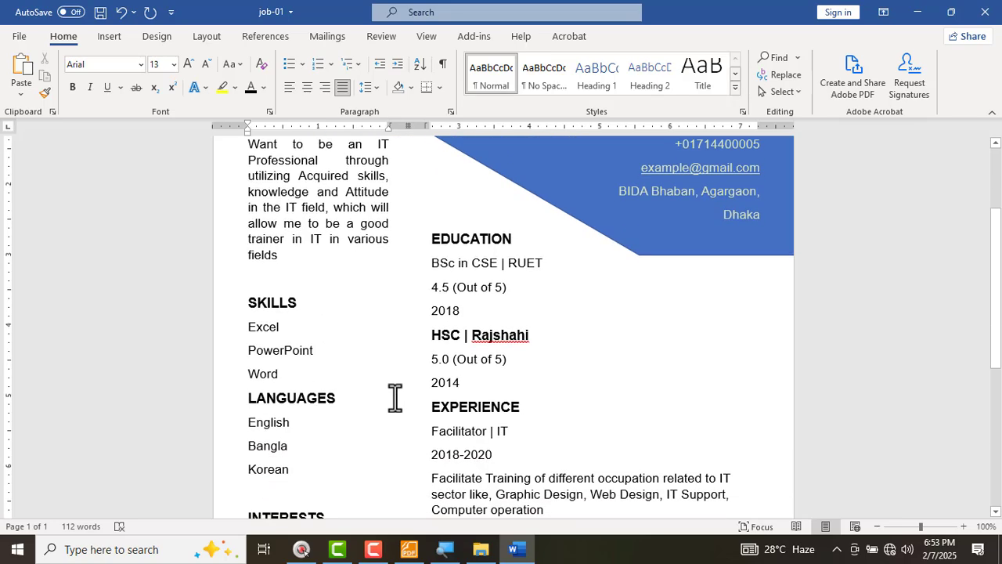
{"action": "scroll", "coordinate": [394, 397], "scroll_direction": "down", "scroll_amount": 4}
{"action": "scroll", "coordinate": [512, 426], "scroll_direction": "up", "scroll_amount": 3}
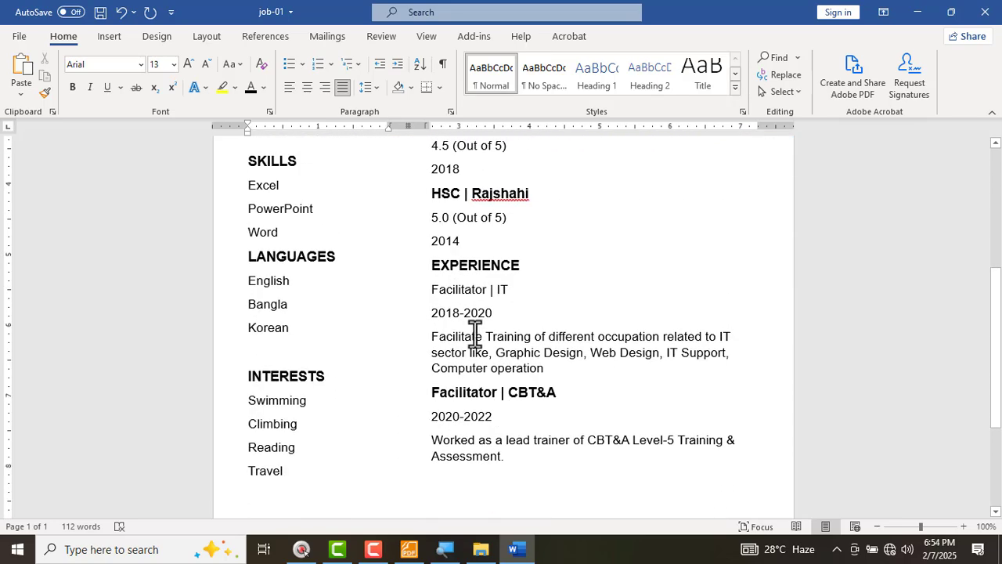
{"action": "scroll", "coordinate": [476, 335], "scroll_direction": "up", "scroll_amount": 3}
{"action": "left_click", "coordinate": [490, 350]}
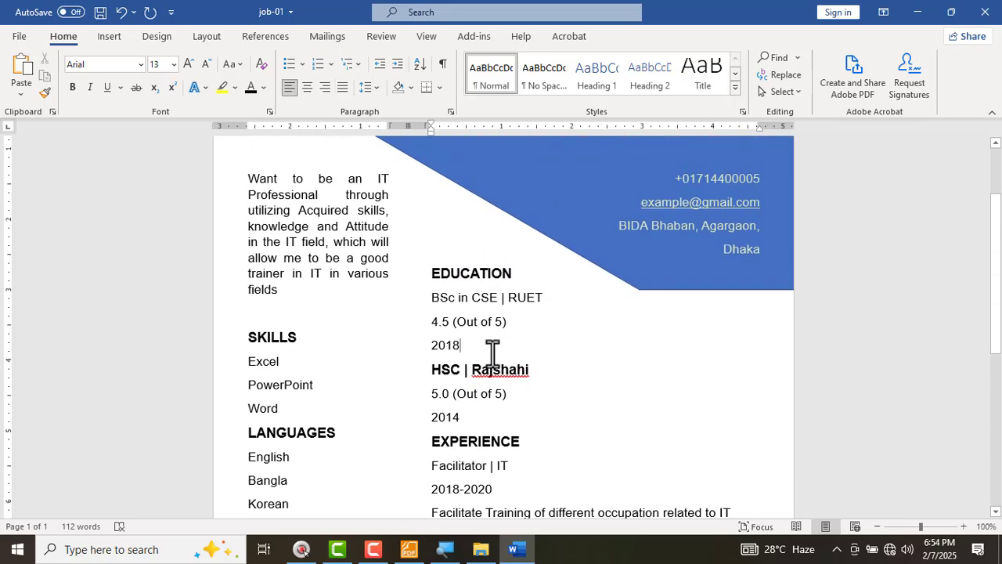
{"action": "key", "text": "Return"}
{"action": "left_click", "coordinate": [484, 445]}
{"action": "key", "text": "Return"}
- Add blank lines after 2018-2020 and after the first Facilitator description in the EXPERIENCE section, and save the document
{"action": "scroll", "coordinate": [484, 444], "scroll_direction": "down", "scroll_amount": 3}
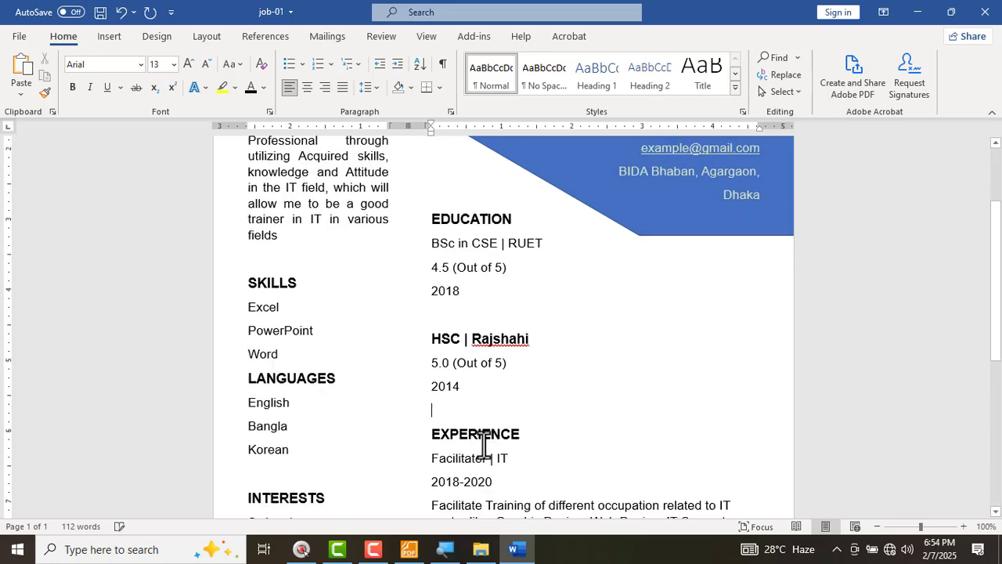
{"action": "left_click", "coordinate": [511, 398]}
{"action": "key", "text": "Return"}
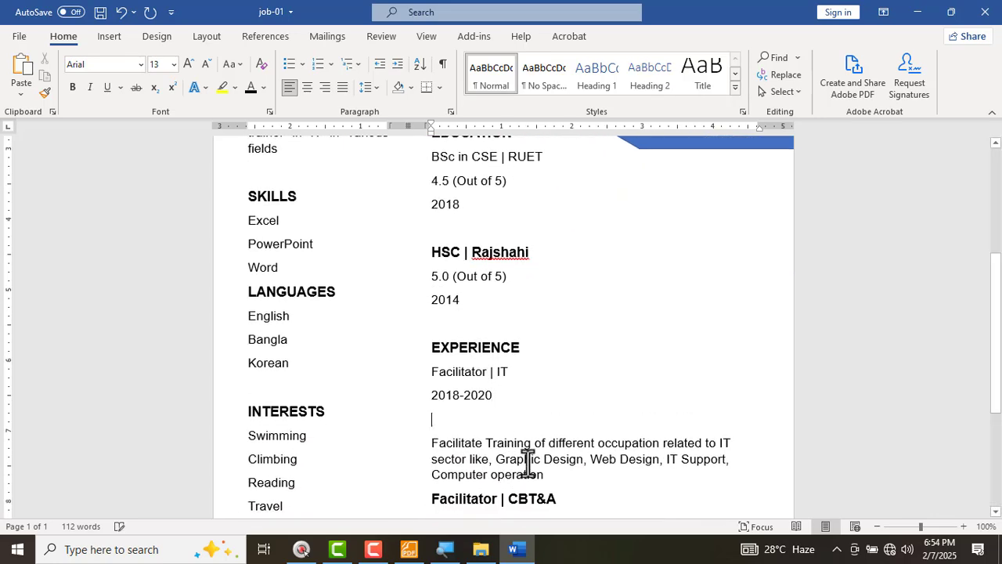
{"action": "left_click", "coordinate": [546, 475]}
{"action": "key", "text": "Return"}
{"action": "scroll", "coordinate": [517, 462], "scroll_direction": "down", "scroll_amount": 3}
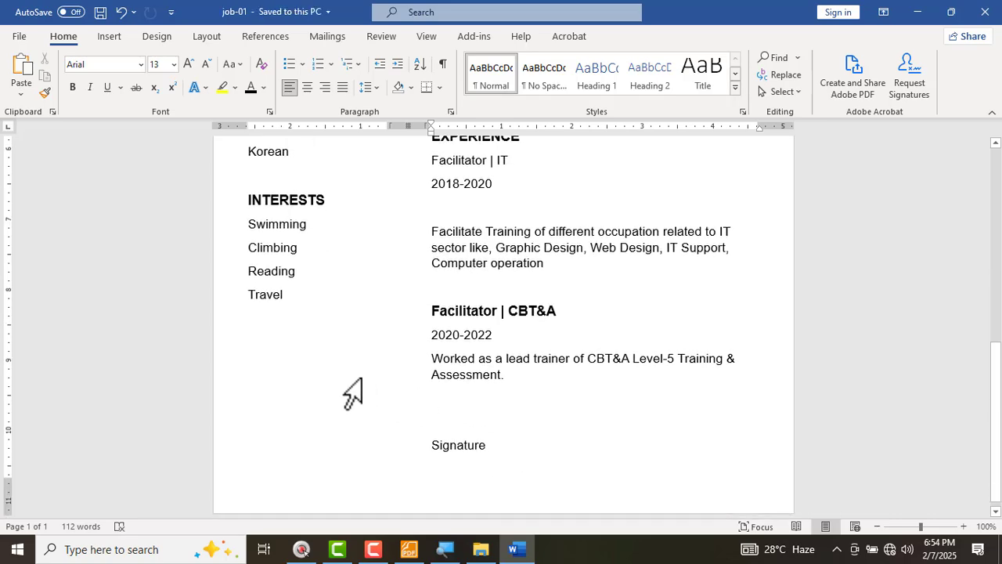
{"action": "scroll", "coordinate": [352, 392], "scroll_direction": "up", "scroll_amount": 3}
- Switch to Foxit Reader and tick the top-right Shape requirement in the Photograph table with the Pencil
{"action": "key", "text": "alt+Tab"}
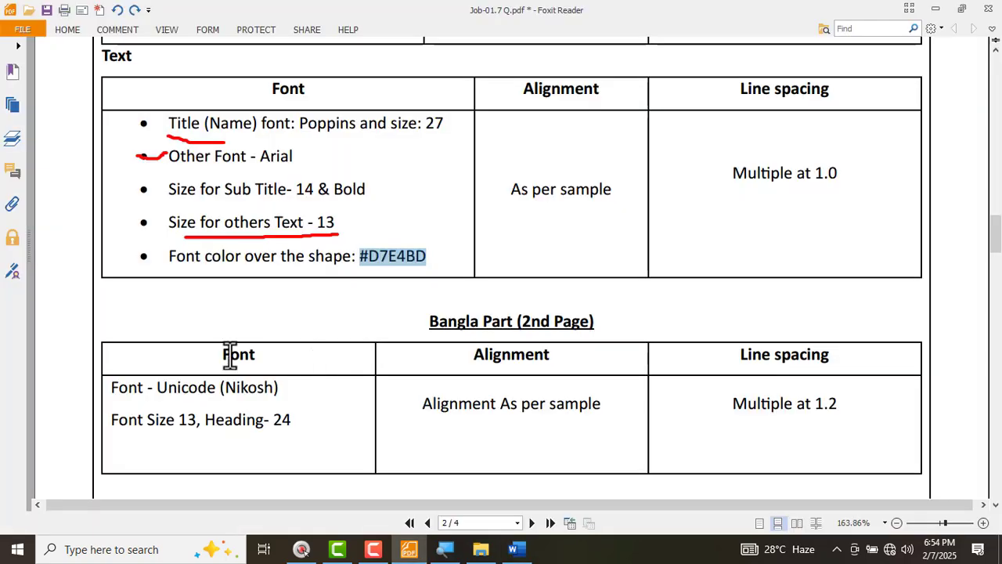
{"action": "left_click", "coordinate": [386, 314]}
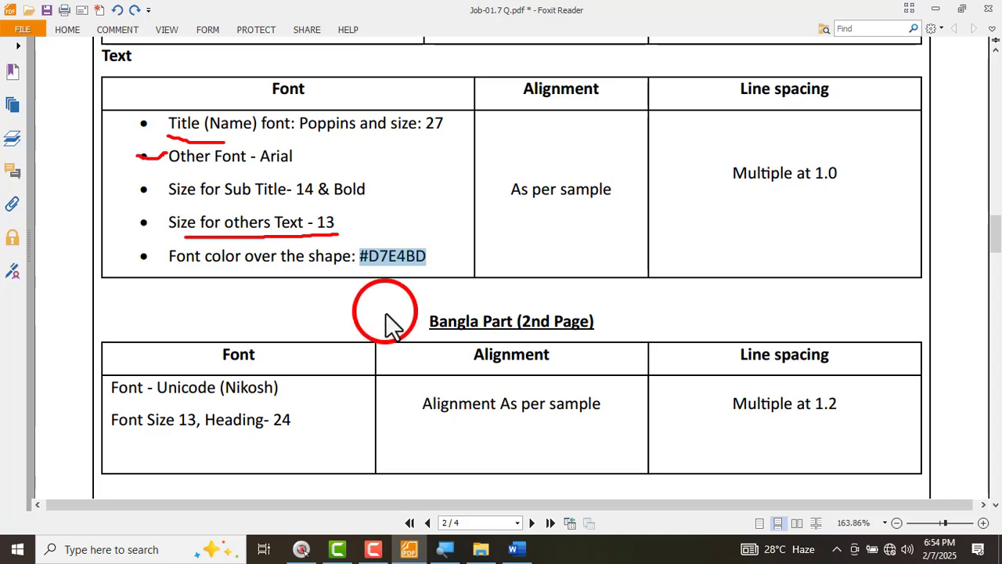
{"action": "scroll", "coordinate": [382, 307], "scroll_direction": "up", "scroll_amount": 2}
{"action": "scroll", "coordinate": [267, 157], "scroll_direction": "up", "scroll_amount": 1}
{"action": "left_click", "coordinate": [121, 29]}
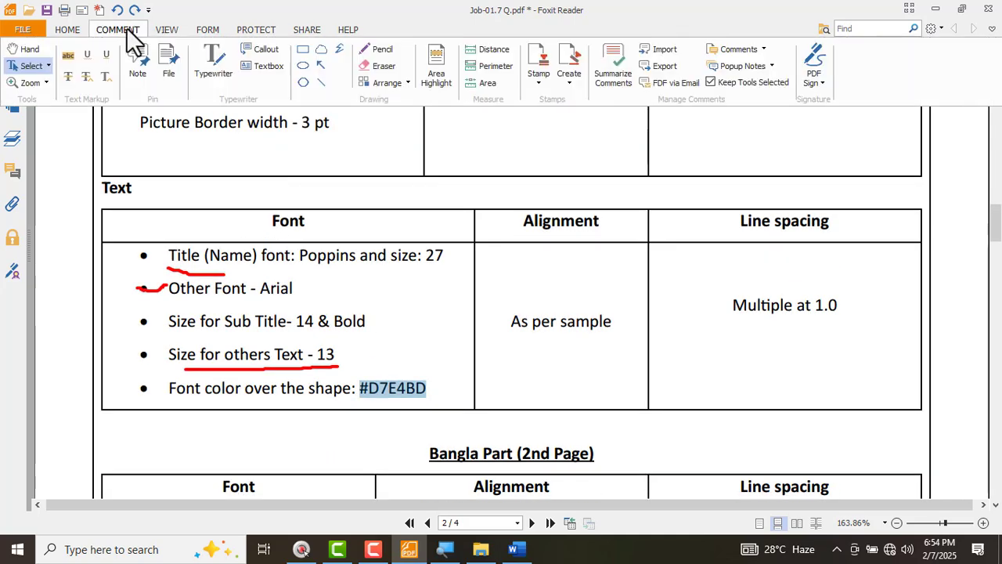
{"action": "left_click", "coordinate": [376, 51]}
{"action": "scroll", "coordinate": [365, 284], "scroll_direction": "up", "scroll_amount": 5}
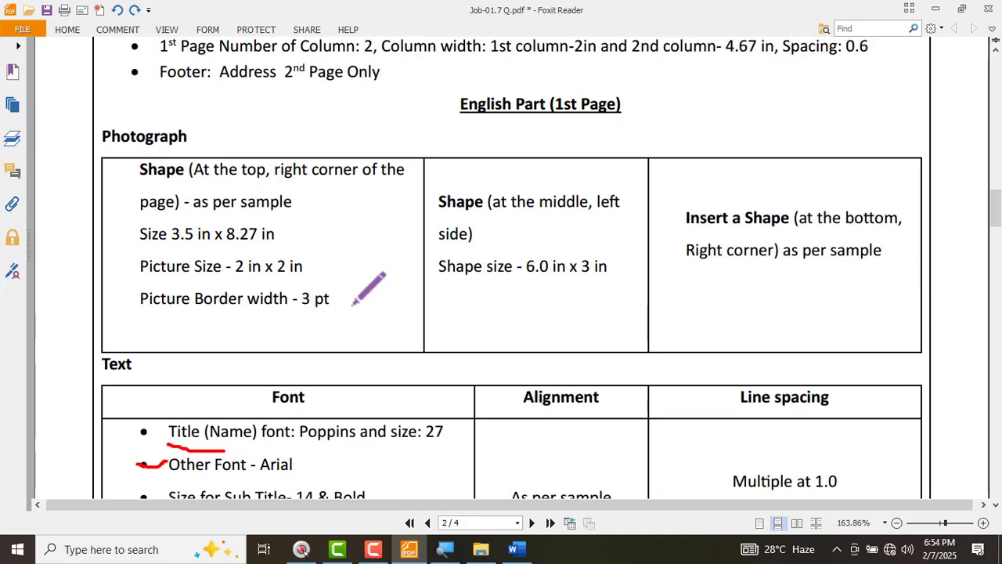
{"action": "scroll", "coordinate": [234, 278], "scroll_direction": "down", "scroll_amount": 2}
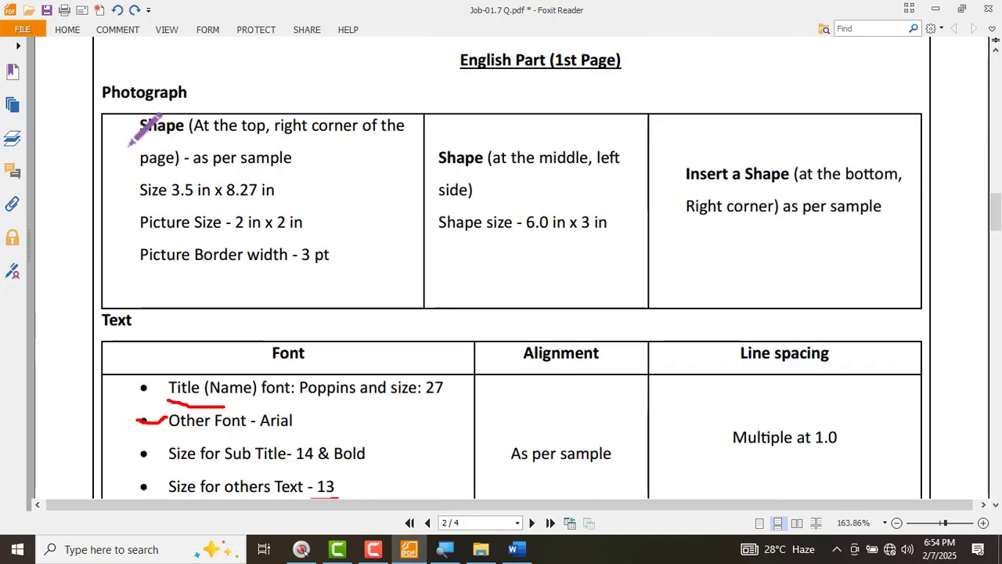
{"action": "left_click_drag", "start_coordinate": [129, 145], "coordinate": [235, 138]}
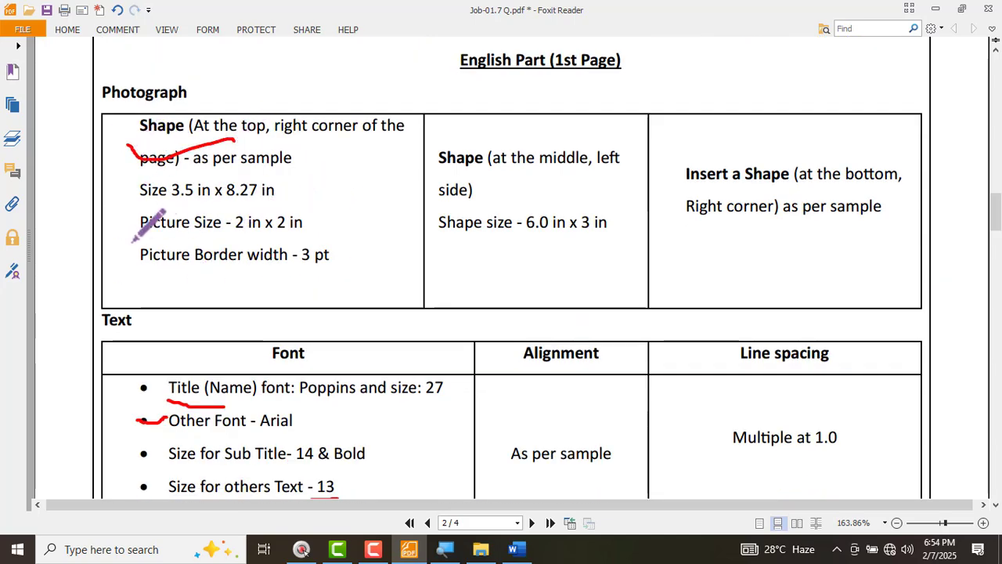
- Underline the picture size, 2 in x 2 in, and the picture border width, 3 pt, with the Pencil
{"action": "scroll", "coordinate": [133, 241], "scroll_direction": "up", "scroll_amount": 2}
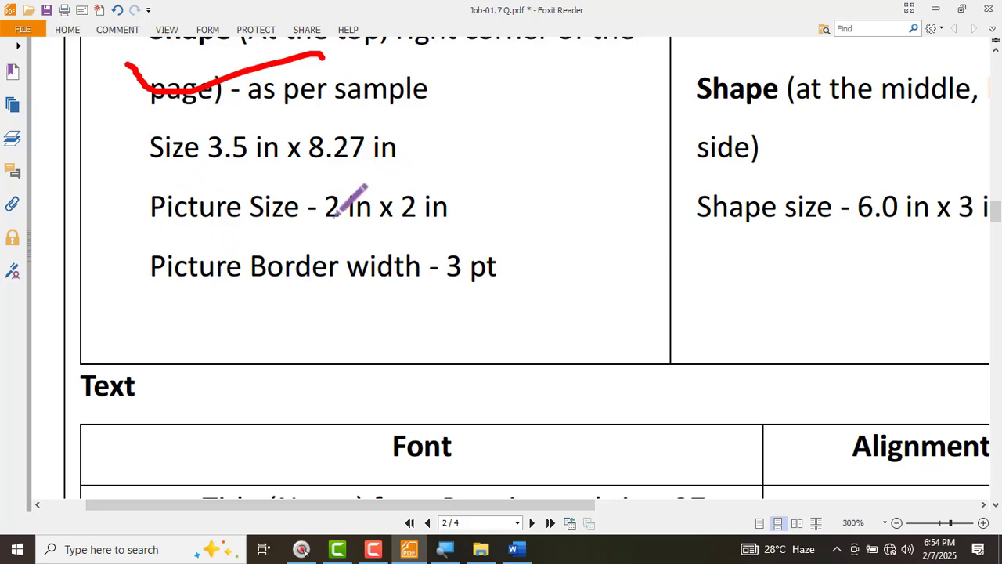
{"action": "scroll", "coordinate": [288, 249], "scroll_direction": "down", "scroll_amount": 2}
{"action": "scroll", "coordinate": [191, 249], "scroll_direction": "up", "scroll_amount": 2}
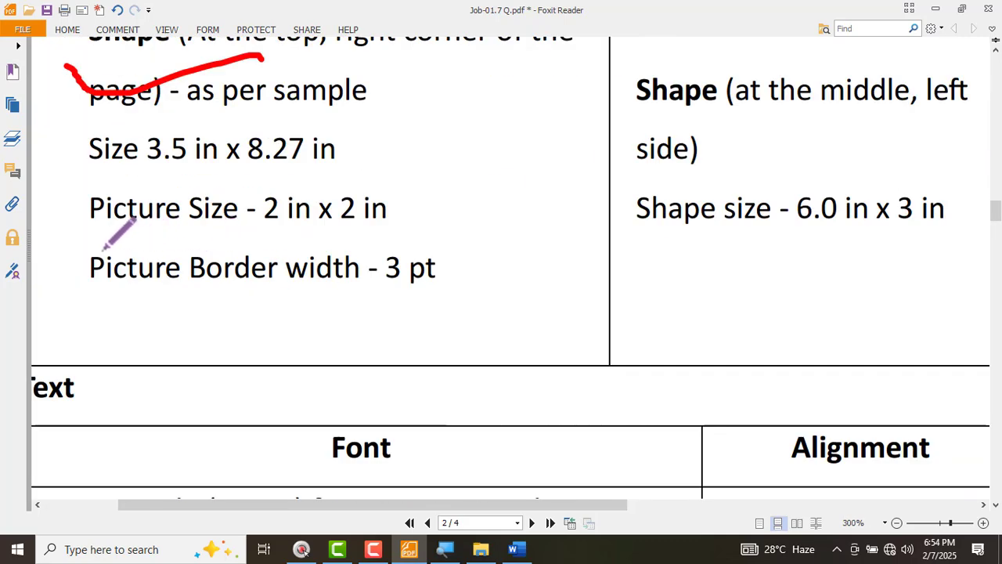
{"action": "left_click_drag", "start_coordinate": [420, 505], "coordinate": [368, 504]}
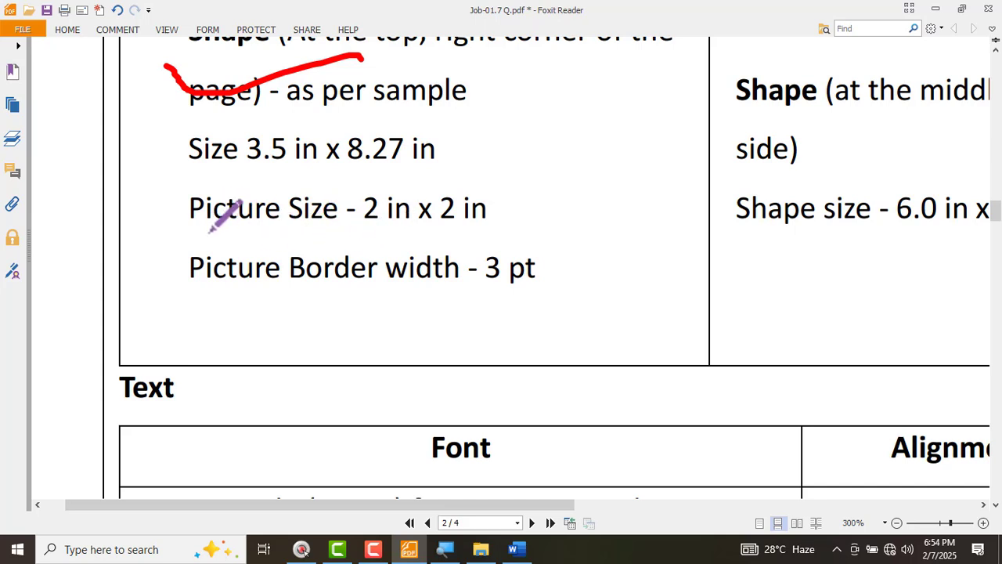
{"action": "left_click_drag", "start_coordinate": [342, 233], "coordinate": [513, 231]}
{"action": "left_click_drag", "start_coordinate": [201, 295], "coordinate": [537, 292]}
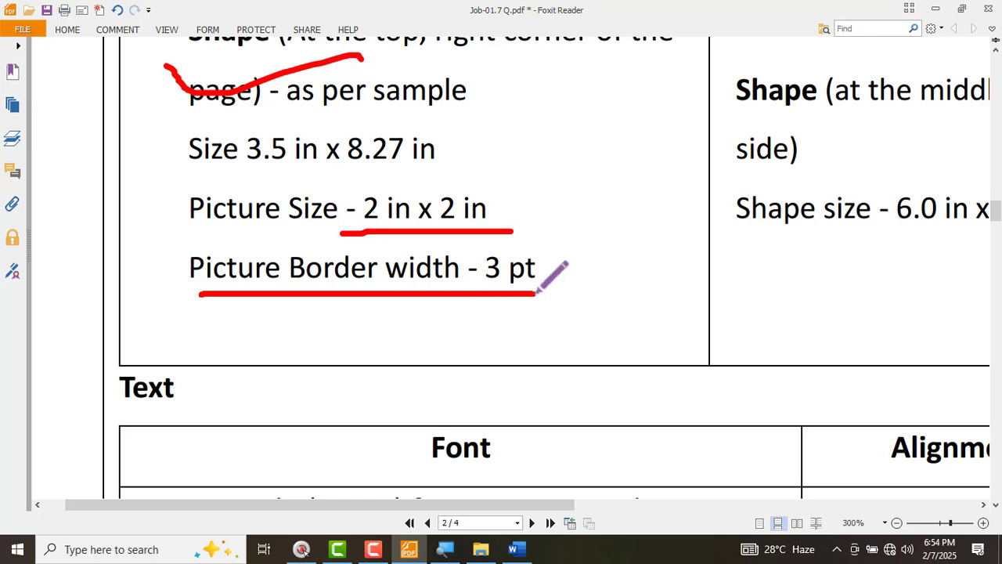
- Return to Word, insert a 1-inch circle near the header shape's diagonal edge, and move it just above the EDUCATION heading
{"action": "key", "text": "alt+Tab"}
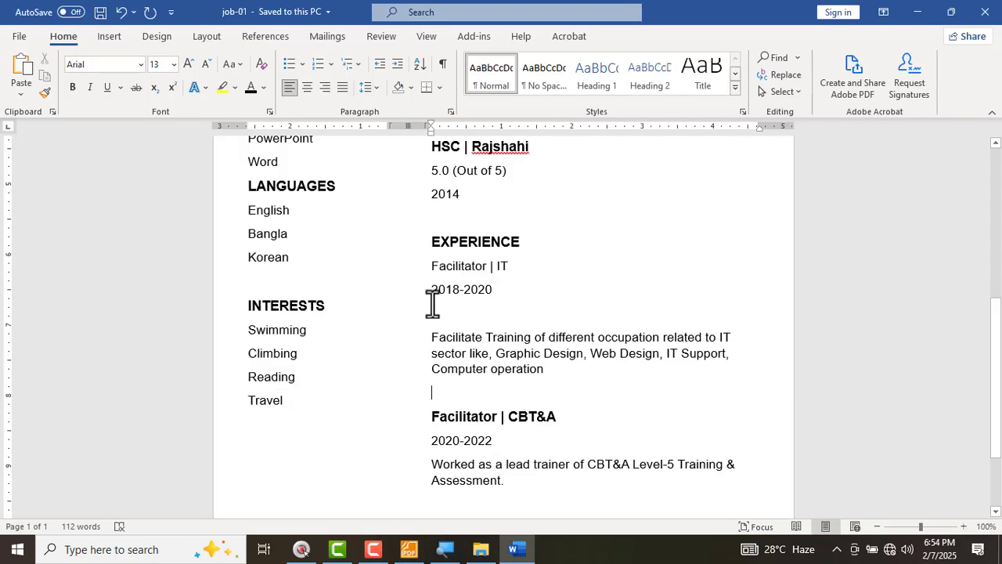
{"action": "scroll", "coordinate": [450, 325], "scroll_direction": "up", "scroll_amount": 8}
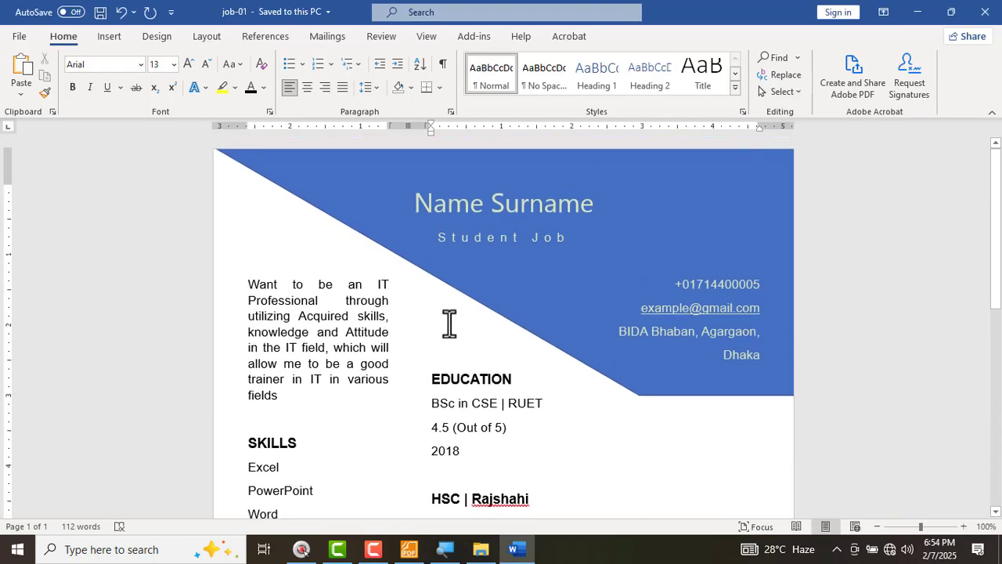
{"action": "left_click", "coordinate": [109, 36]}
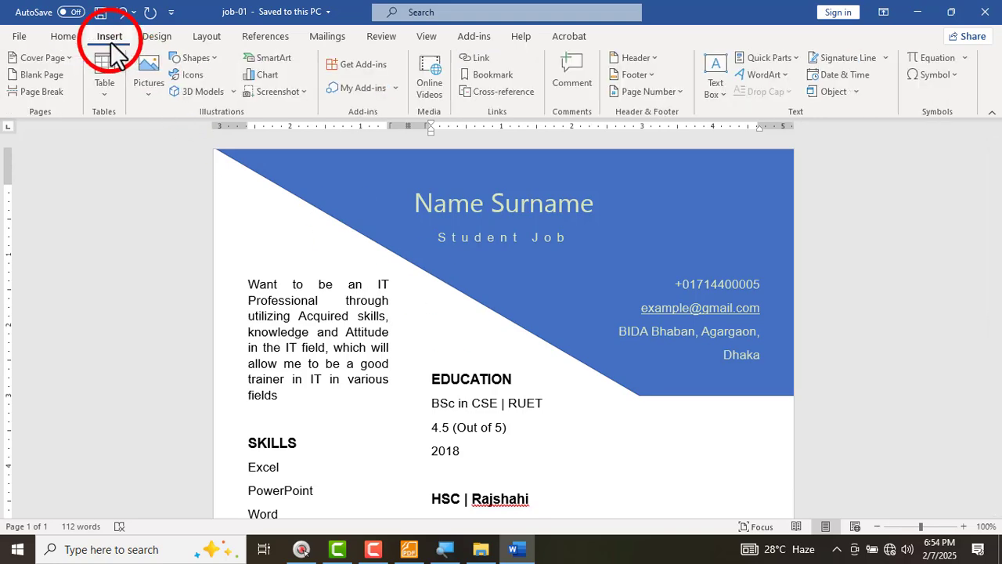
{"action": "left_click", "coordinate": [195, 58]}
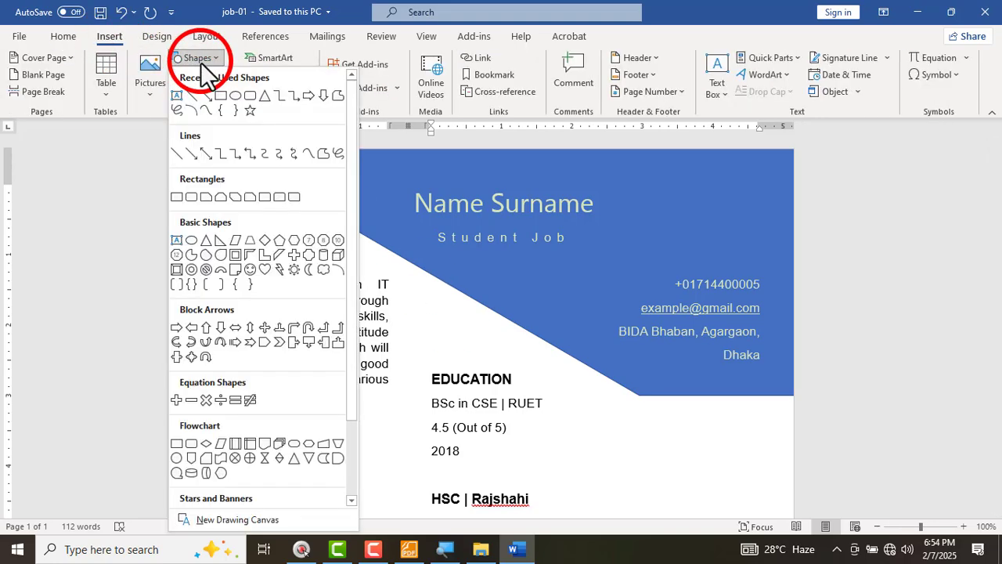
{"action": "left_click", "coordinate": [235, 95]}
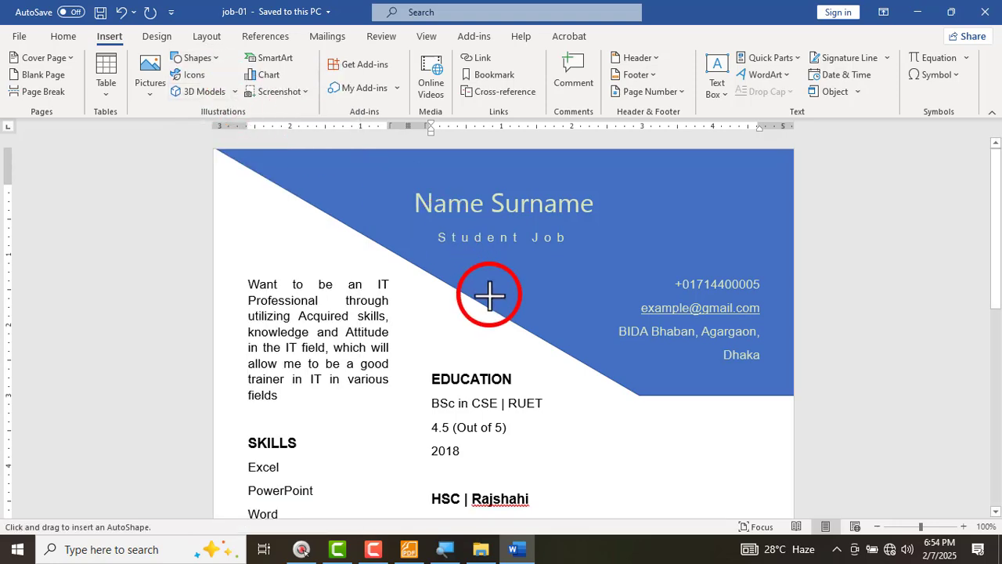
{"action": "left_click", "coordinate": [497, 290]}
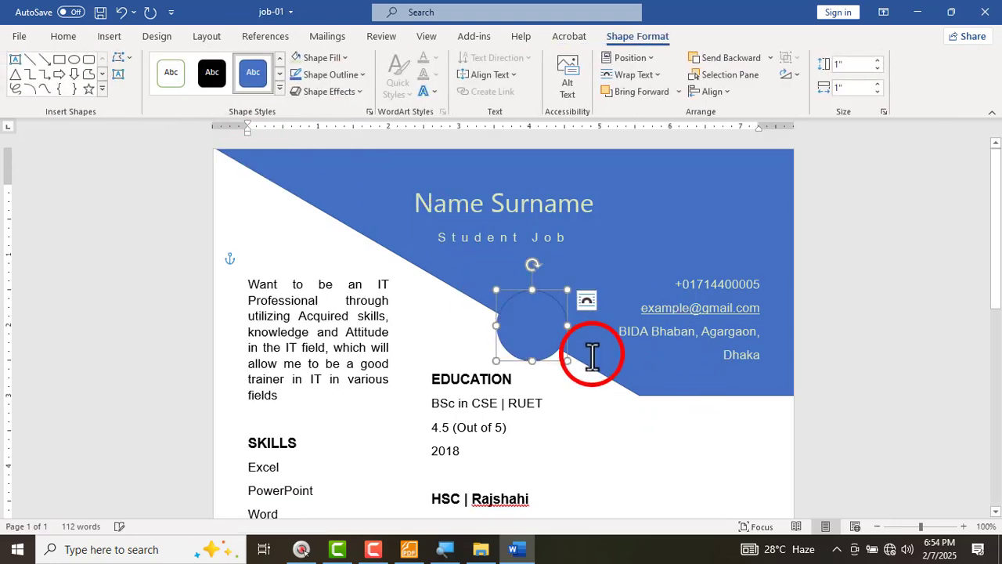
{"action": "left_click_drag", "start_coordinate": [540, 330], "coordinate": [458, 335]}
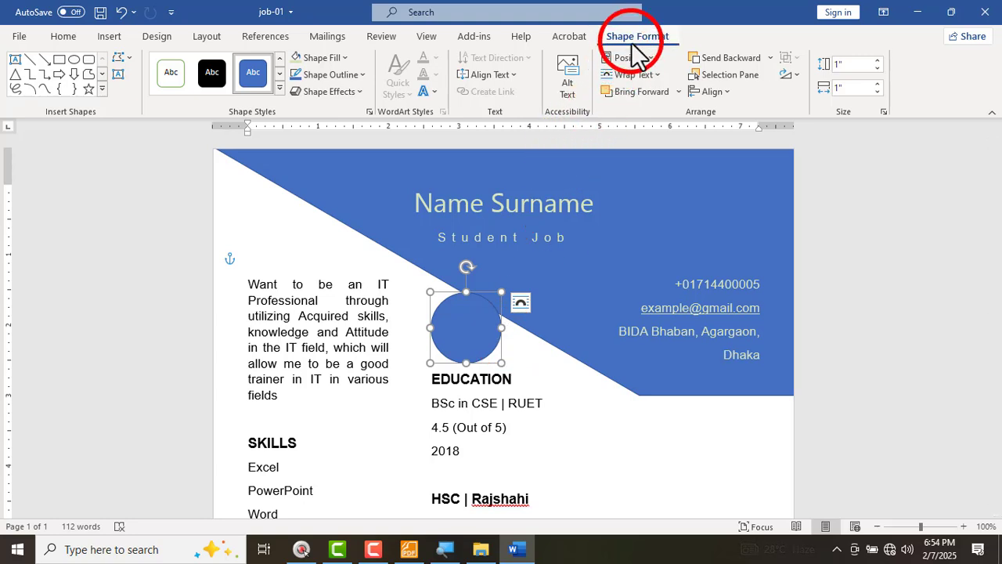
- Resize the circle to 2 in high by 2 in wide and move it up to just below the Student Job line
{"action": "left_click", "coordinate": [846, 65]}
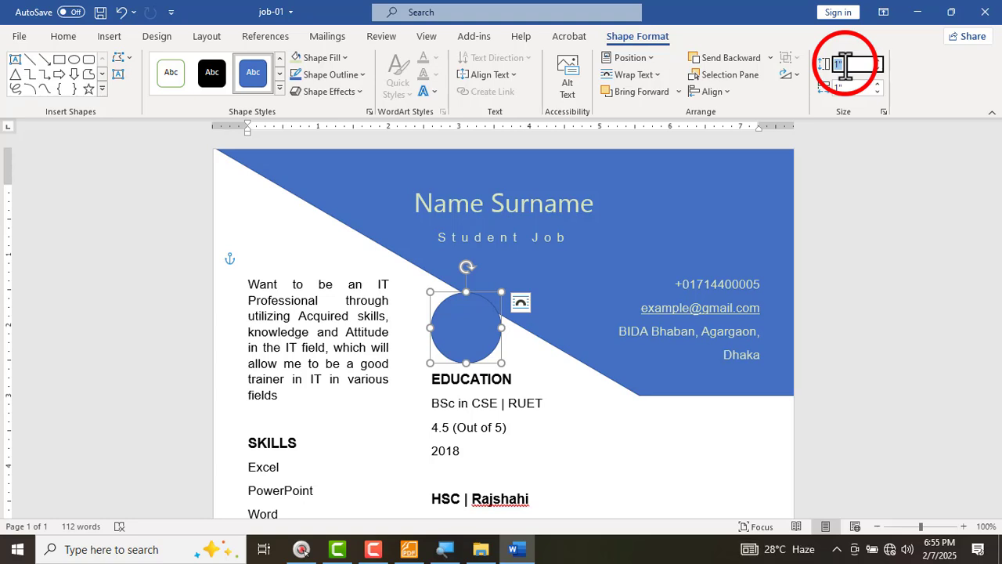
{"action": "key", "text": "Tab"}
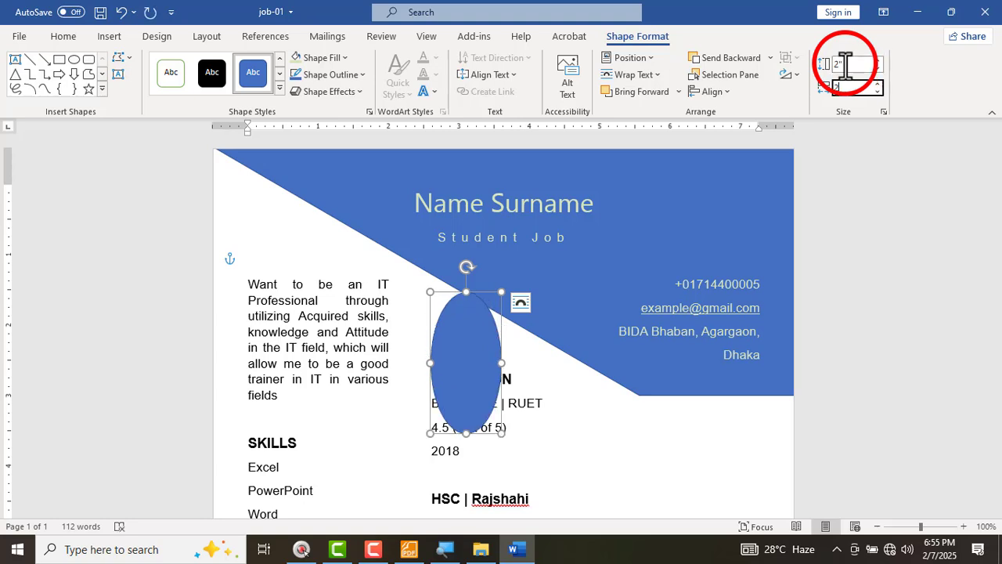
{"action": "type", "text": "2"}
{"action": "key", "text": "Return"}
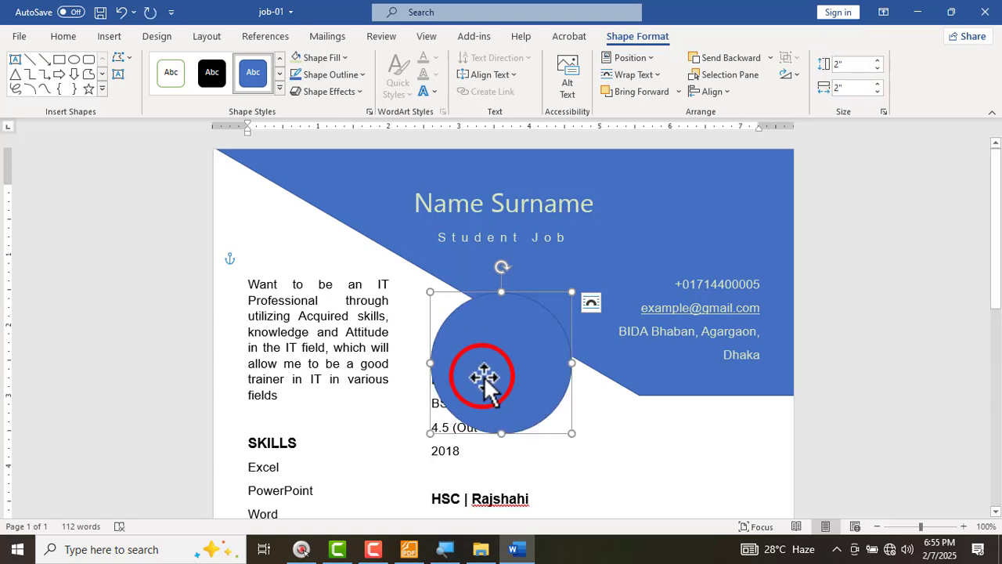
{"action": "left_click_drag", "start_coordinate": [485, 376], "coordinate": [509, 331]}
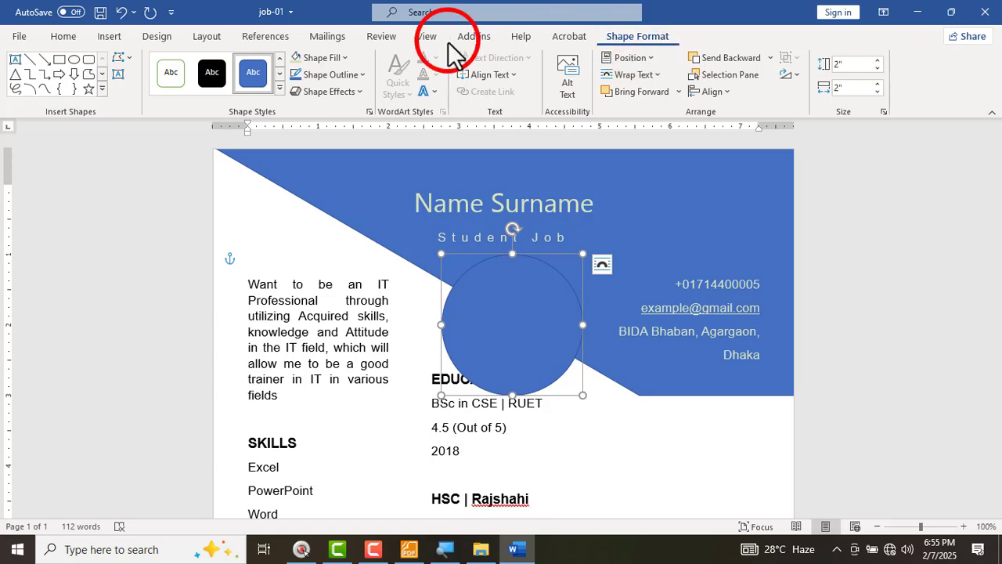
- Fill the circle with the picture file ai-generated-8723515_1280 from the Pictures folder
{"action": "left_click", "coordinate": [314, 58]}
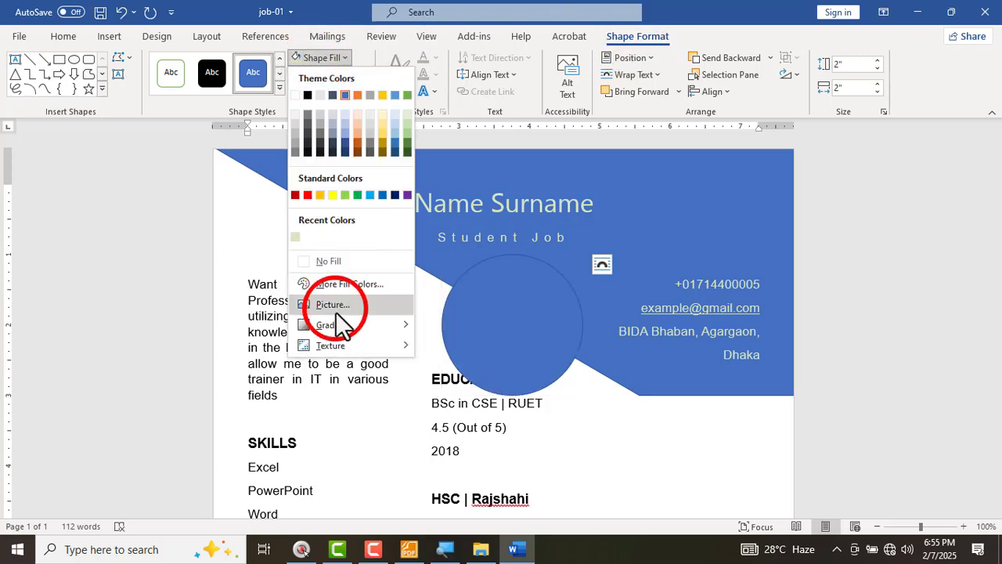
{"action": "left_click", "coordinate": [320, 305]}
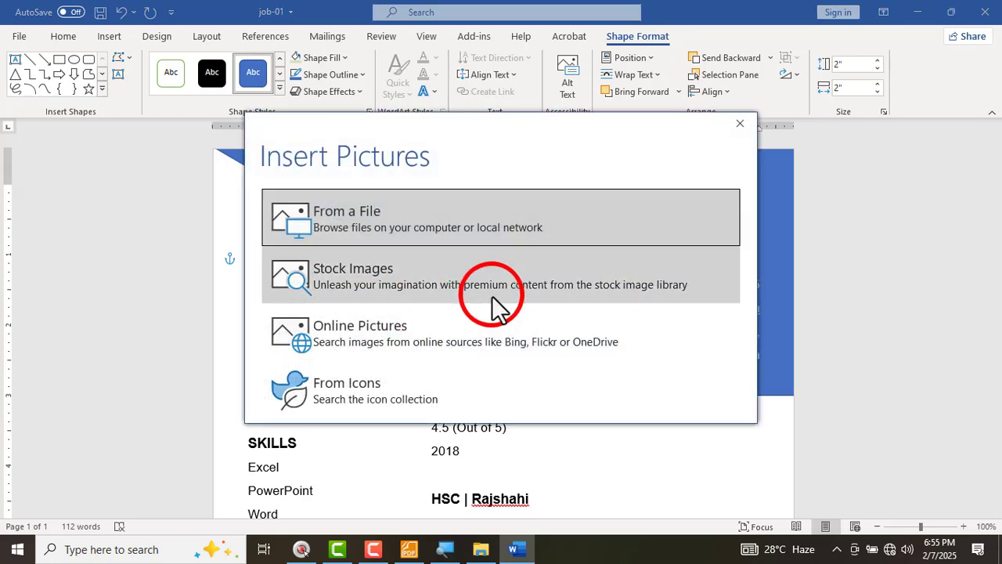
{"action": "left_click", "coordinate": [362, 223]}
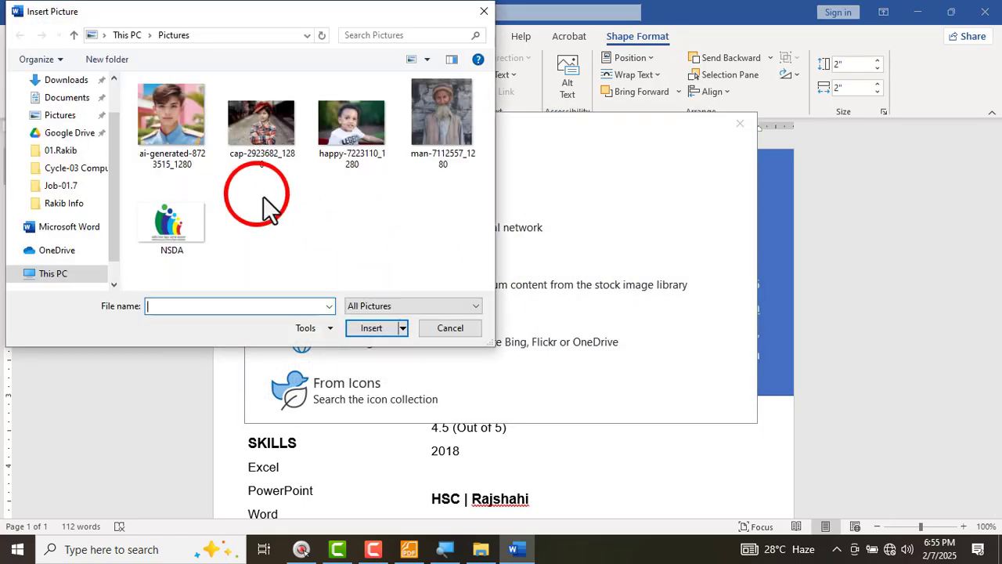
{"action": "left_click", "coordinate": [172, 117]}
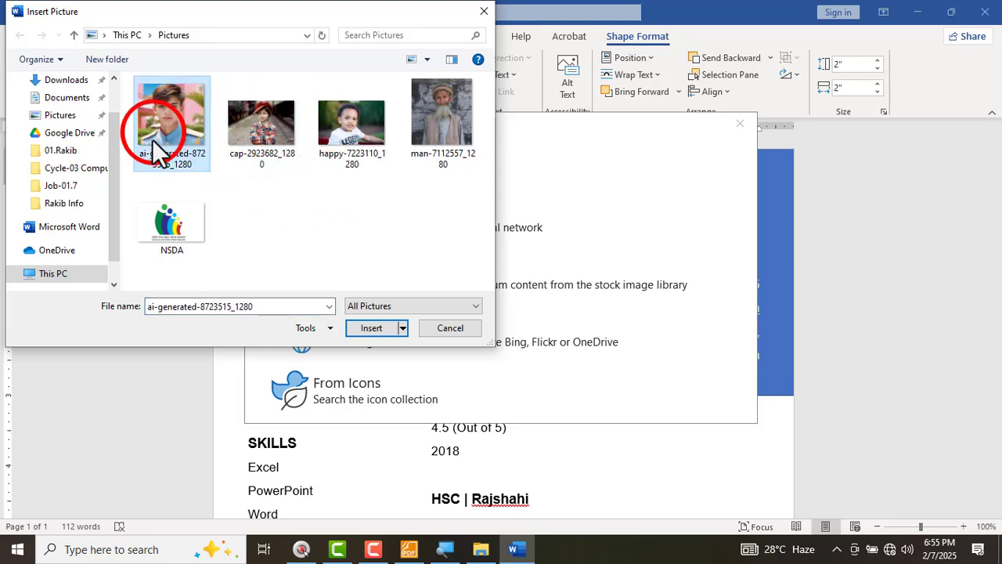
{"action": "left_click", "coordinate": [374, 331]}
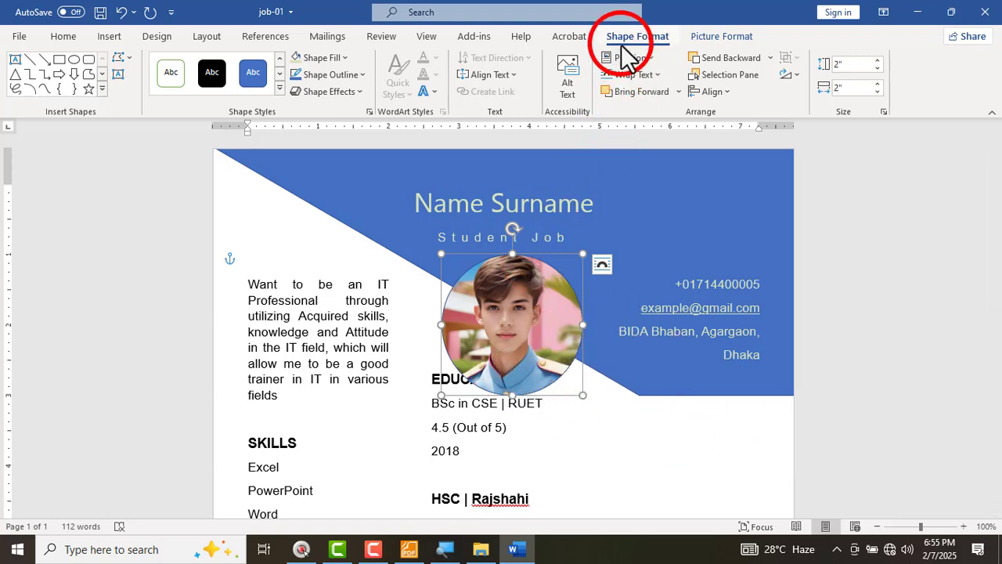
- Give the circular picture a 3 pt red outline and deselect it
{"action": "left_click", "coordinate": [321, 75]}
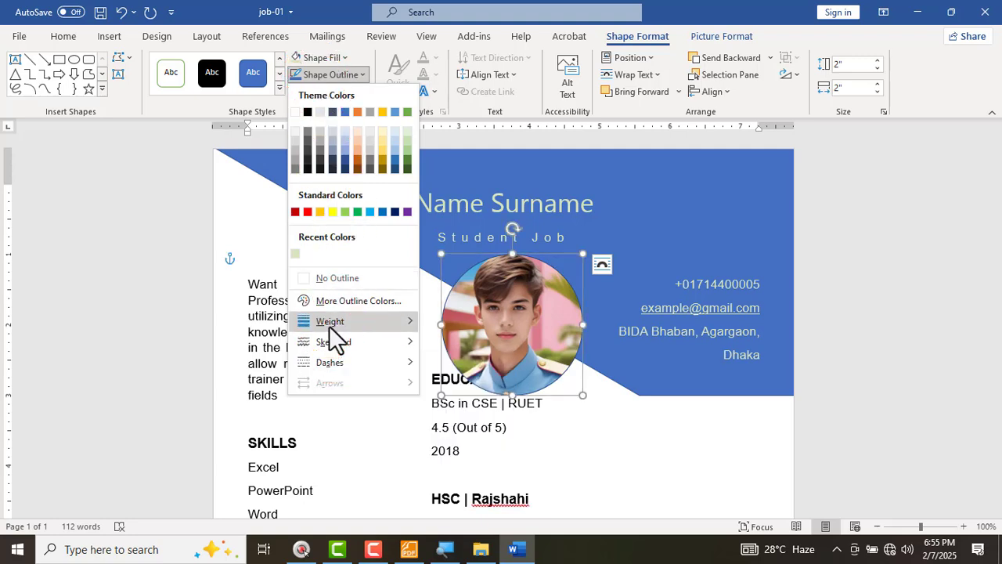
{"action": "mouse_move", "coordinate": [336, 322]}
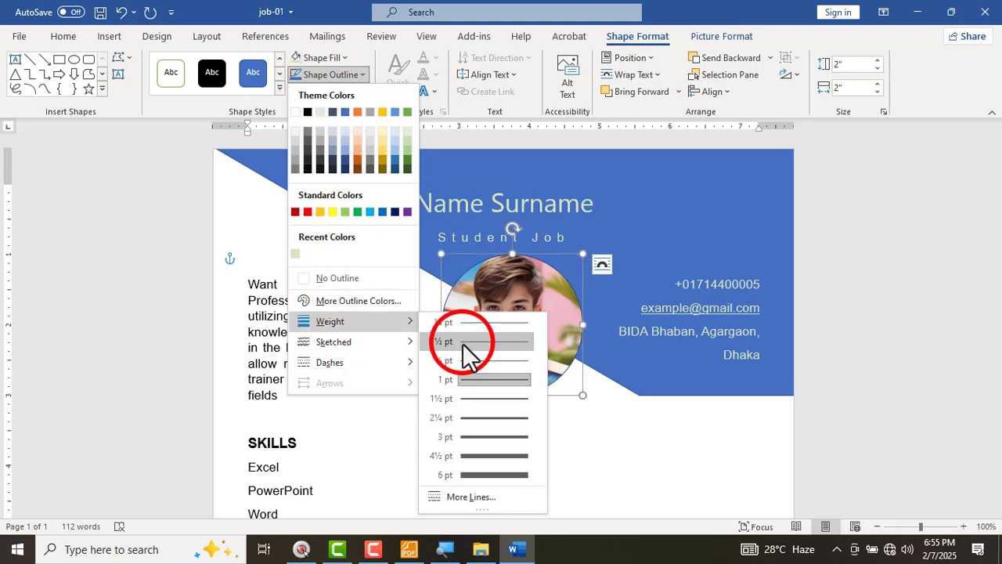
{"action": "left_click", "coordinate": [479, 443]}
{"action": "left_click", "coordinate": [329, 76]}
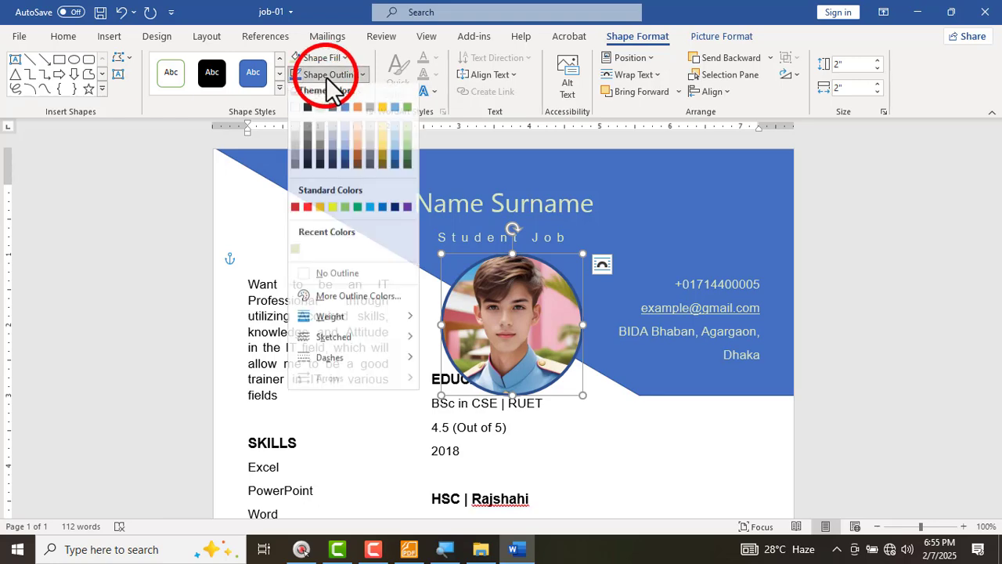
{"action": "left_click", "coordinate": [307, 213]}
{"action": "left_click", "coordinate": [870, 392]}
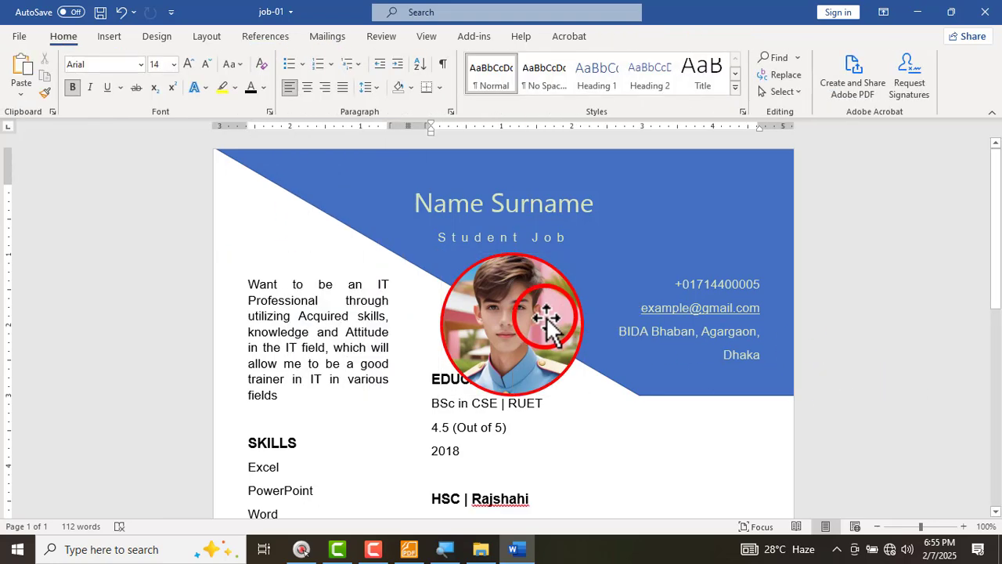
- Move the picture aside, insert two blank lines above the EDUCATION heading, and place the picture between Student Job and EDUCATION
{"action": "left_click_drag", "start_coordinate": [547, 317], "coordinate": [568, 290]}
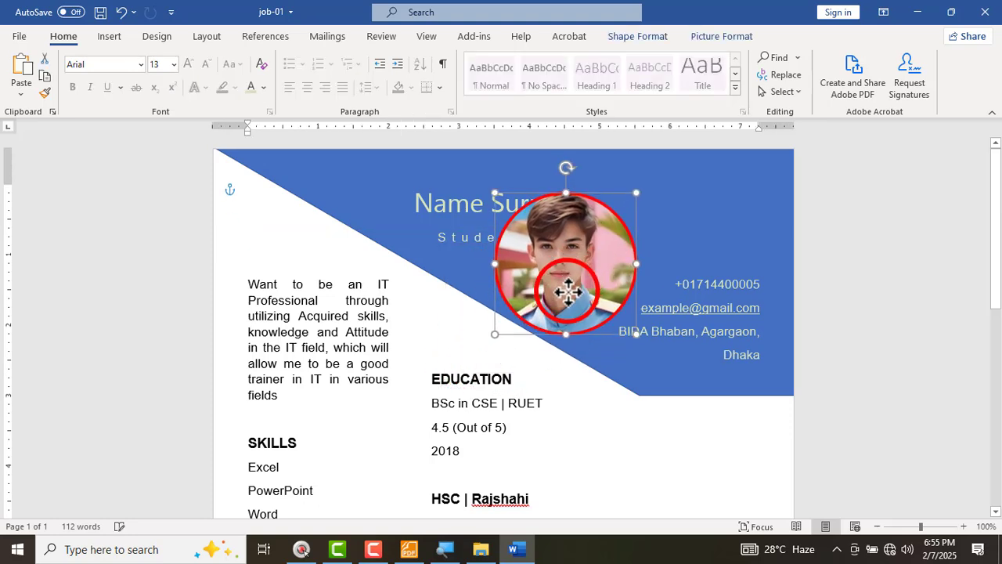
{"action": "left_click", "coordinate": [431, 380]}
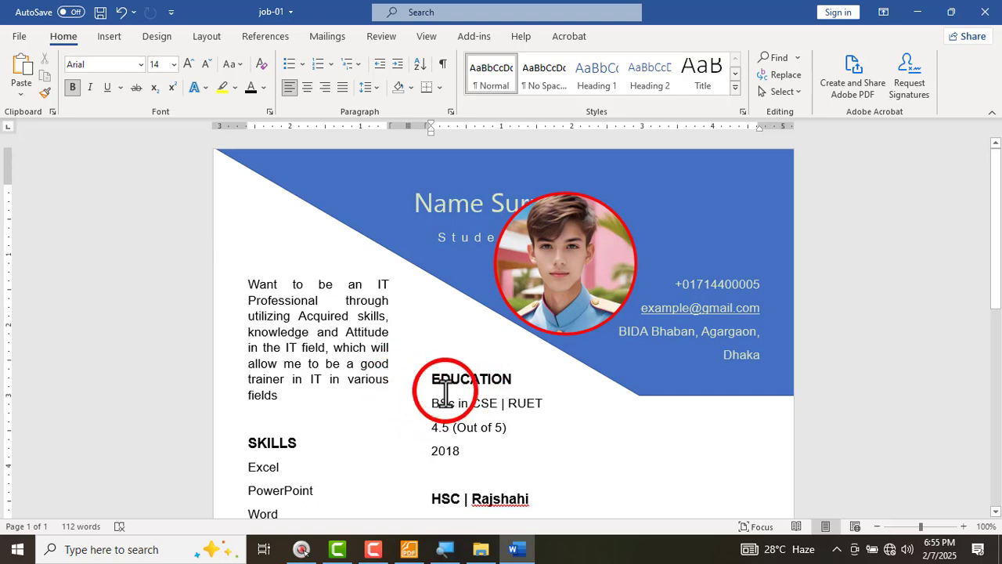
{"action": "key", "text": "Return"}
{"action": "key", "text": "Return"}
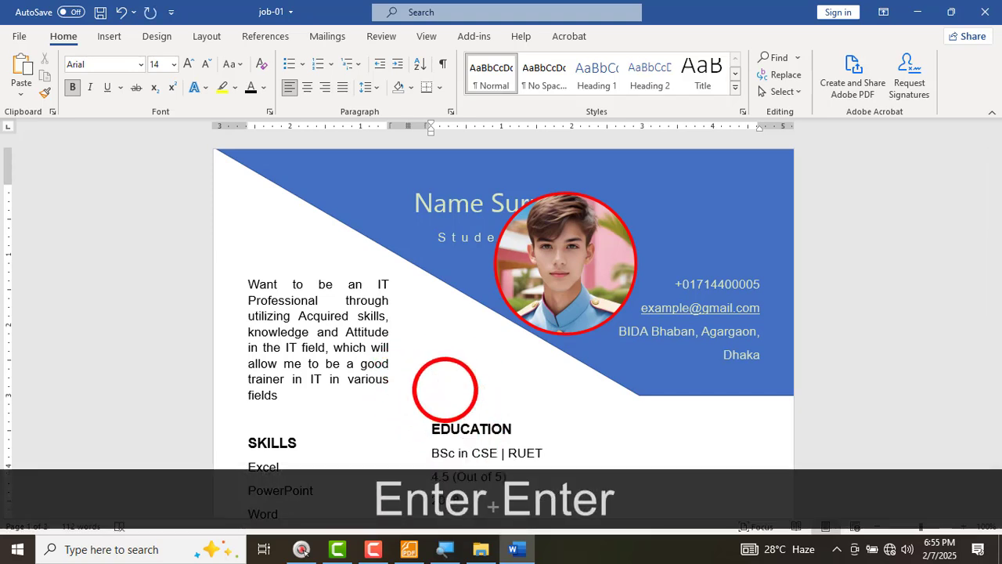
{"action": "left_click_drag", "start_coordinate": [584, 271], "coordinate": [544, 340]}
{"action": "left_click", "coordinate": [888, 386]}
- Switch to Foxit Reader and underline "side)" and "Shape size" in the Photograph table's middle cell with the Pencil
{"action": "key", "text": "Scroll_Lock"}
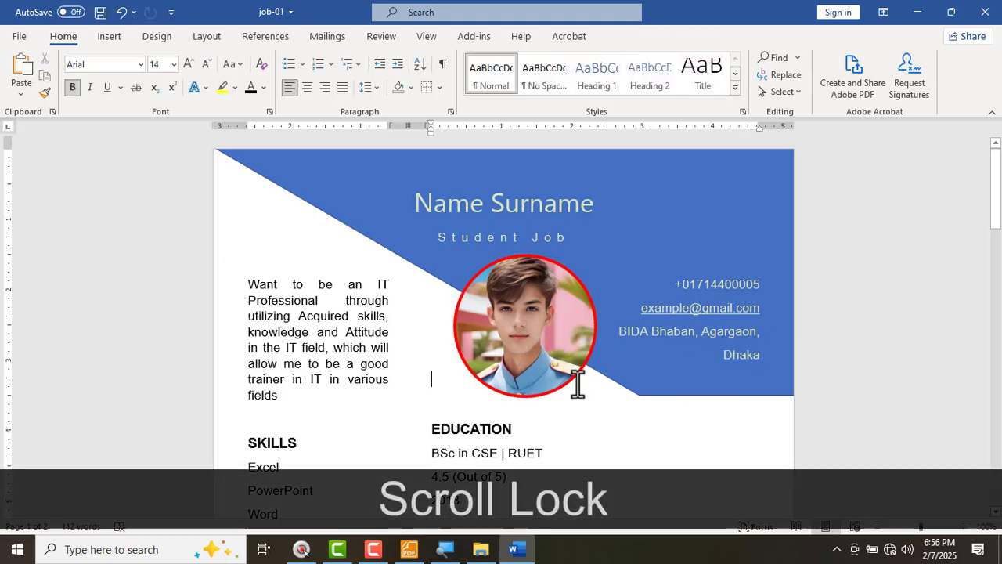
{"action": "scroll", "coordinate": [579, 392], "scroll_direction": "down", "scroll_amount": 1}
{"action": "key", "text": "alt+Tab"}
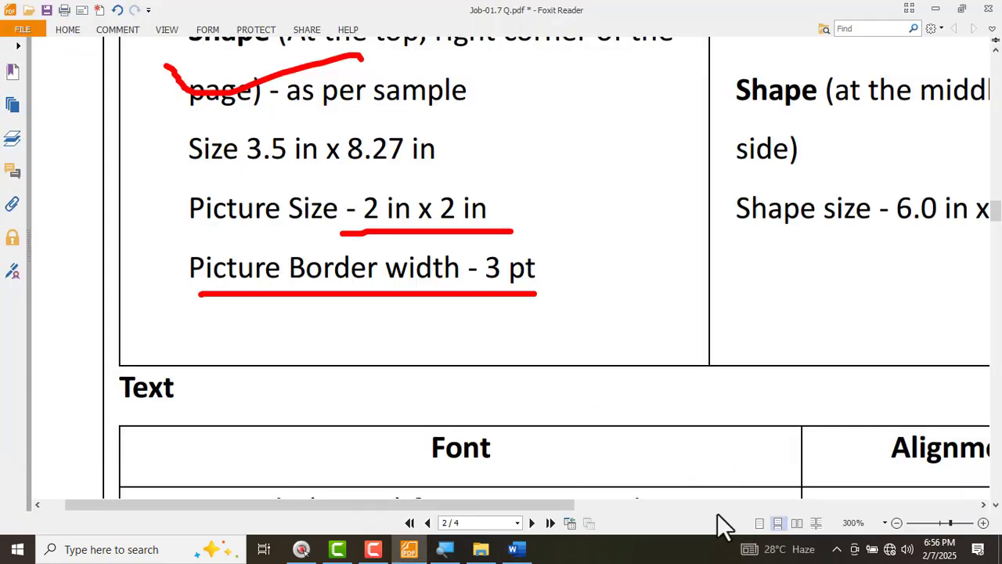
{"action": "scroll", "coordinate": [419, 365], "scroll_direction": "down", "scroll_amount": 3}
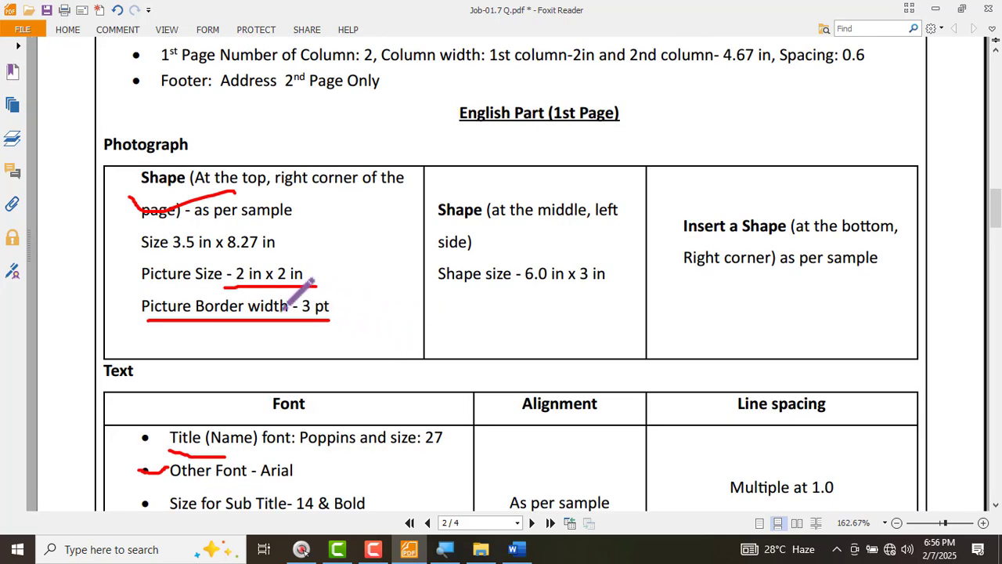
{"action": "scroll", "coordinate": [284, 309], "scroll_direction": "down", "scroll_amount": 1}
{"action": "scroll", "coordinate": [413, 317], "scroll_direction": "up", "scroll_amount": 2}
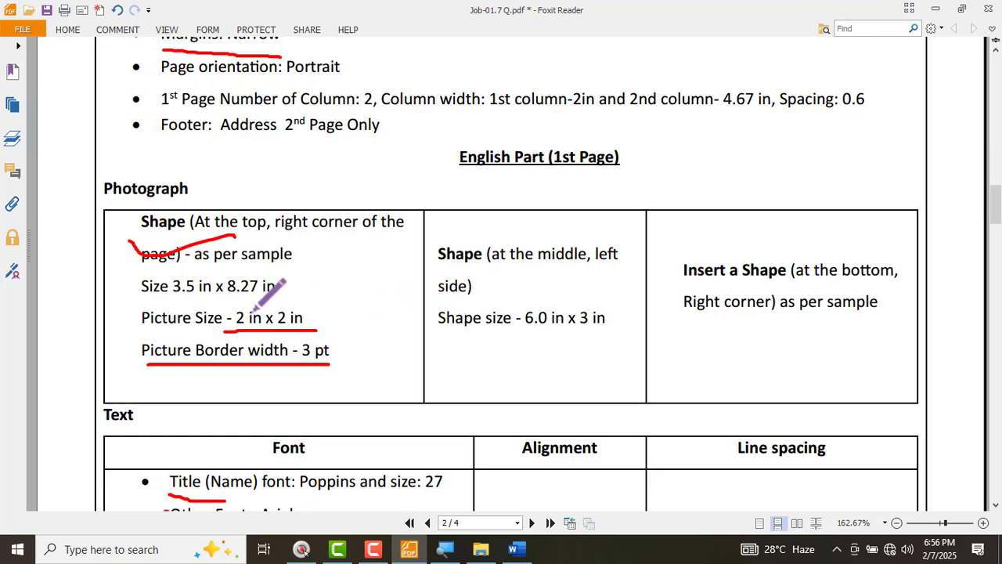
{"action": "scroll", "coordinate": [249, 303], "scroll_direction": "down", "scroll_amount": 10}
{"action": "scroll", "coordinate": [279, 340], "scroll_direction": "up", "scroll_amount": 10}
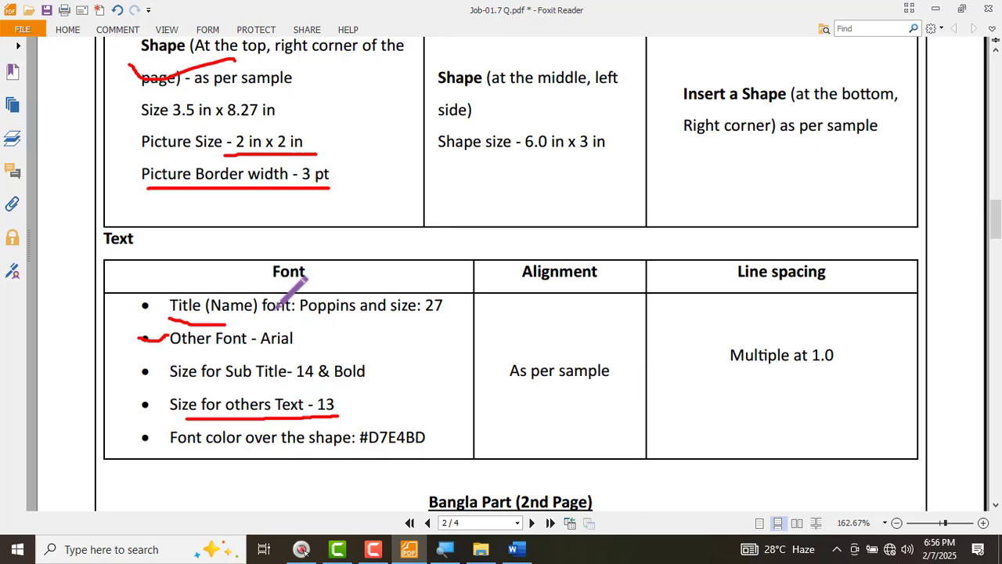
{"action": "scroll", "coordinate": [519, 304], "scroll_direction": "up", "scroll_amount": 5, "text": "ctrl"}
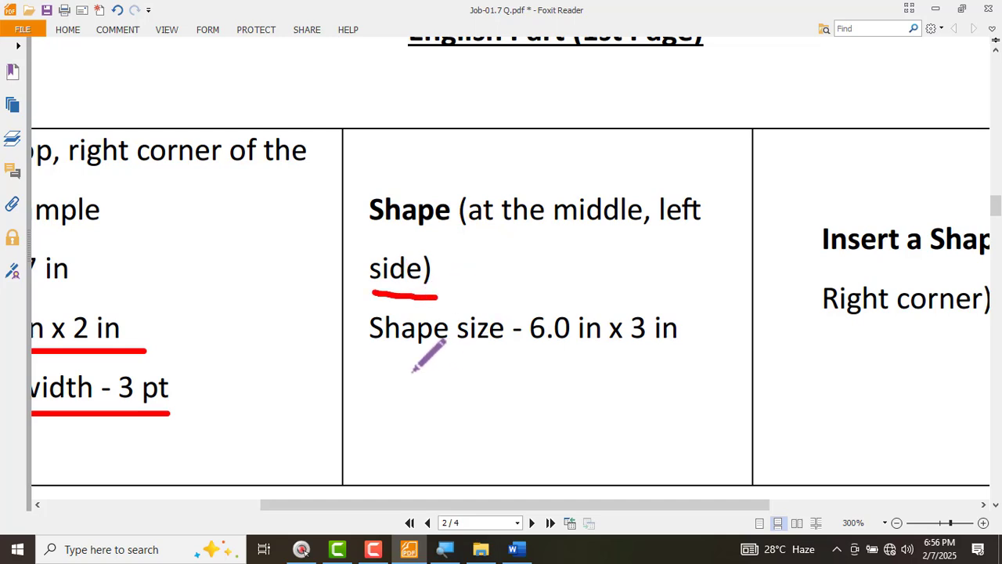
{"action": "left_click_drag", "start_coordinate": [368, 360], "coordinate": [490, 361]}
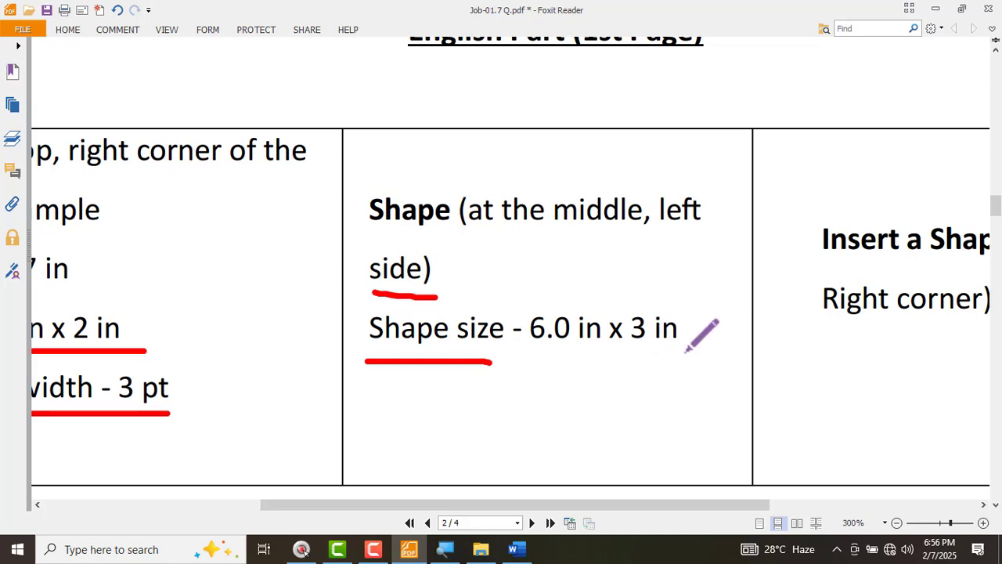
- Examine the sample résumé's blue panel behind SKILLS, LANGUAGES and INTERESTS, and undo the Pencil loop drawn over it
{"action": "scroll", "coordinate": [470, 368], "scroll_direction": "down", "scroll_amount": 3}
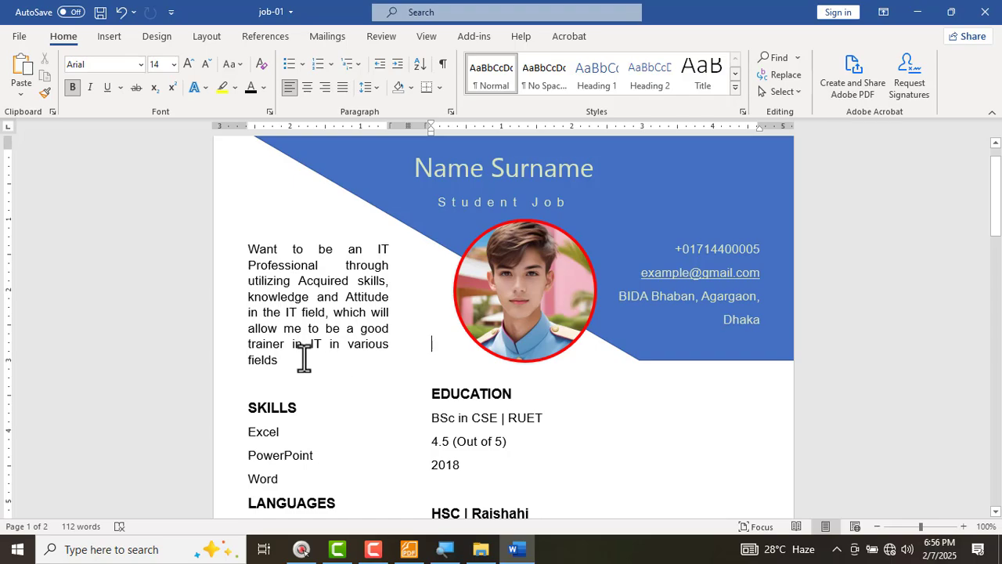
{"action": "scroll", "coordinate": [306, 358], "scroll_direction": "down", "scroll_amount": 3}
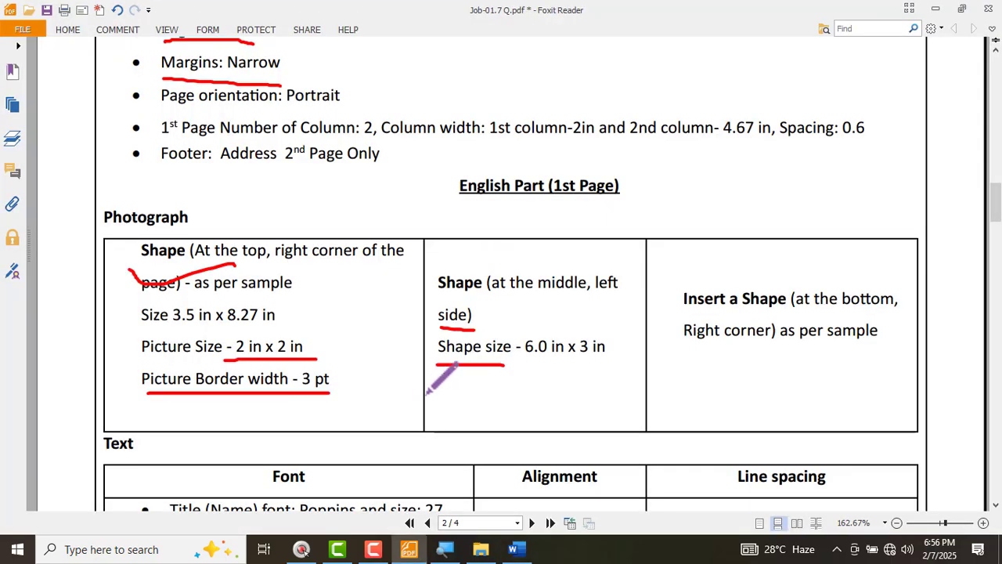
{"action": "scroll", "coordinate": [427, 392], "scroll_direction": "down", "scroll_amount": 2}
{"action": "scroll", "coordinate": [392, 391], "scroll_direction": "down", "scroll_amount": 10}
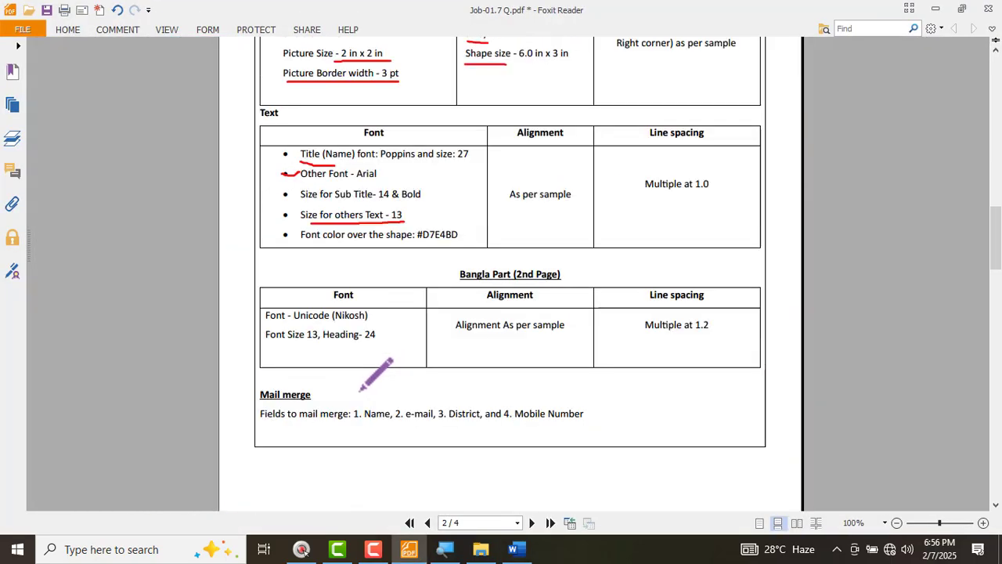
{"action": "scroll", "coordinate": [368, 380], "scroll_direction": "down", "scroll_amount": 3}
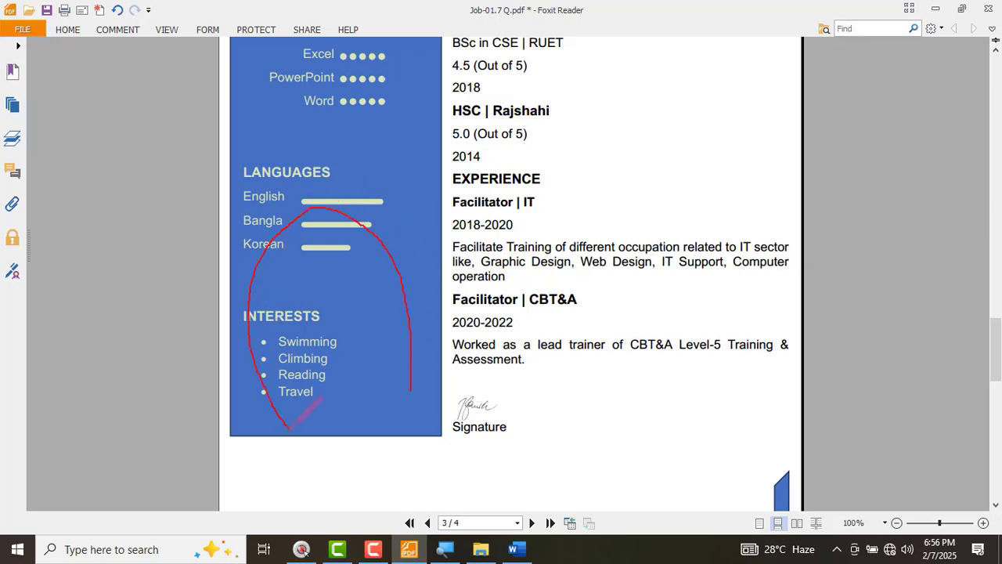
{"action": "scroll", "coordinate": [291, 426], "scroll_direction": "up", "scroll_amount": 3}
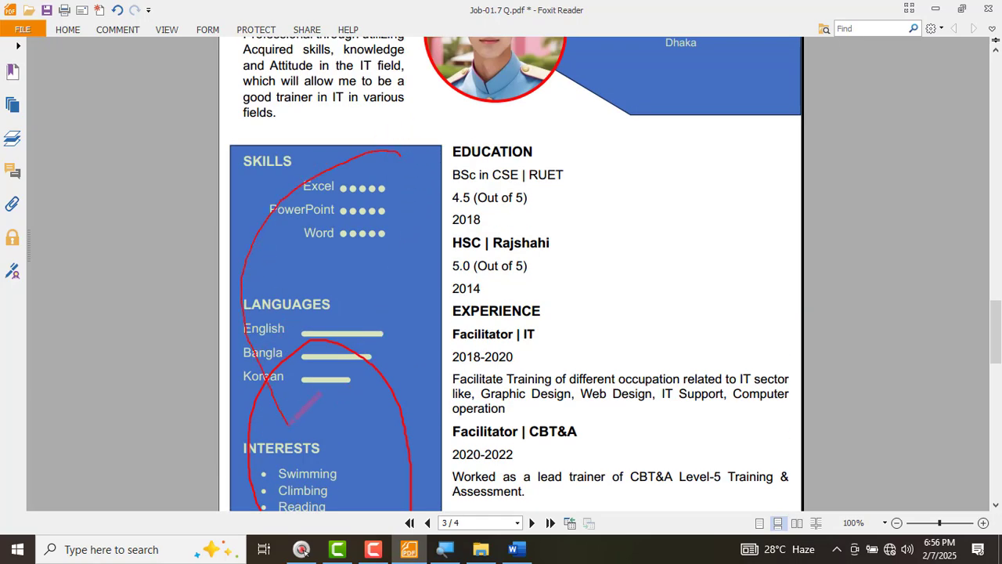
{"action": "key", "text": "ctrl+z"}
- Return to Word and delete the blank line above the HSC | Rajshahi heading in the EDUCATION section
{"action": "key", "text": "alt+Tab"}
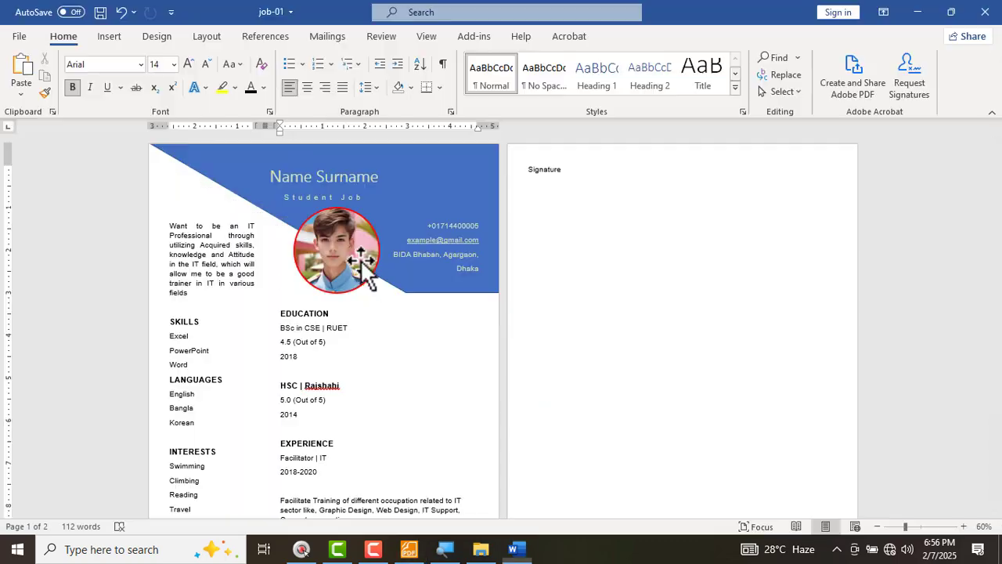
{"action": "scroll", "coordinate": [225, 363], "scroll_direction": "up", "scroll_amount": 5}
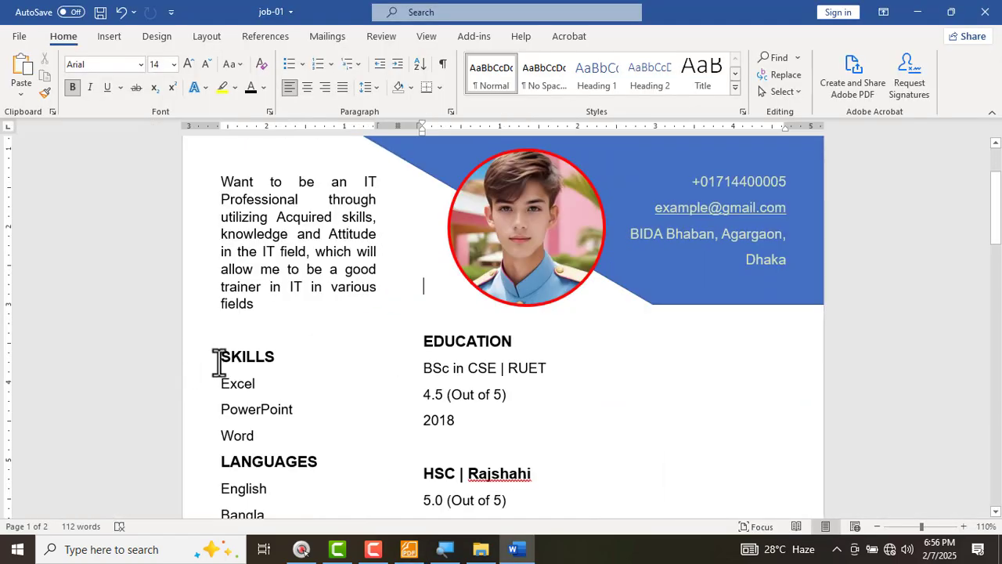
{"action": "key", "text": "Delete"}
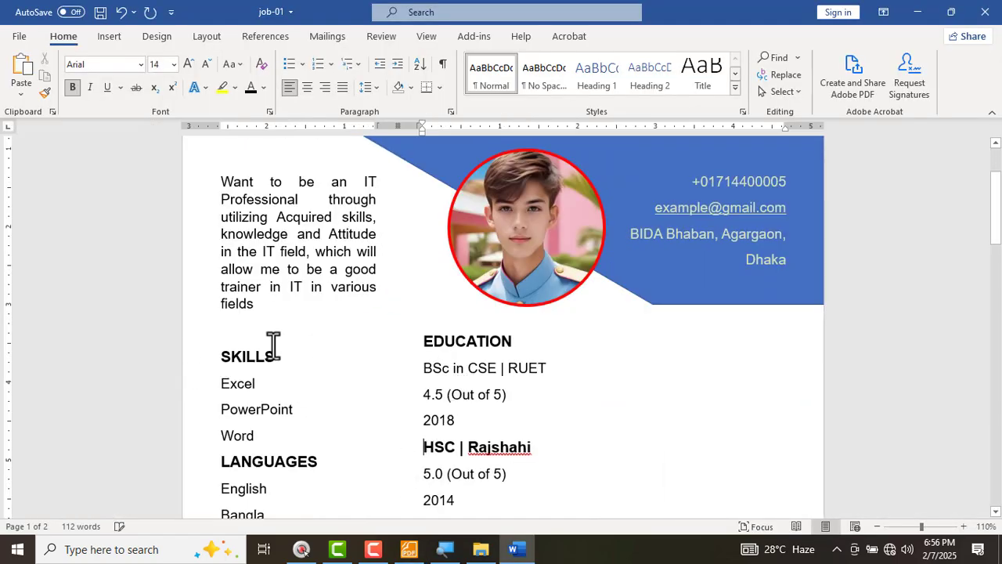
- Insert a 1 in x 1 in rectangle shape over the SKILLS list in the first column
{"action": "left_click", "coordinate": [109, 37]}
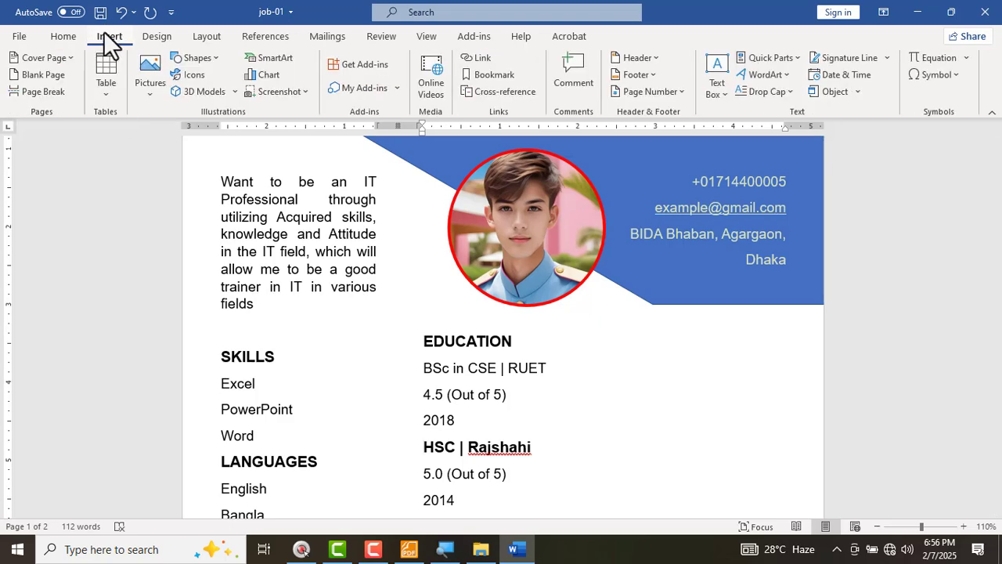
{"action": "left_click", "coordinate": [196, 59]}
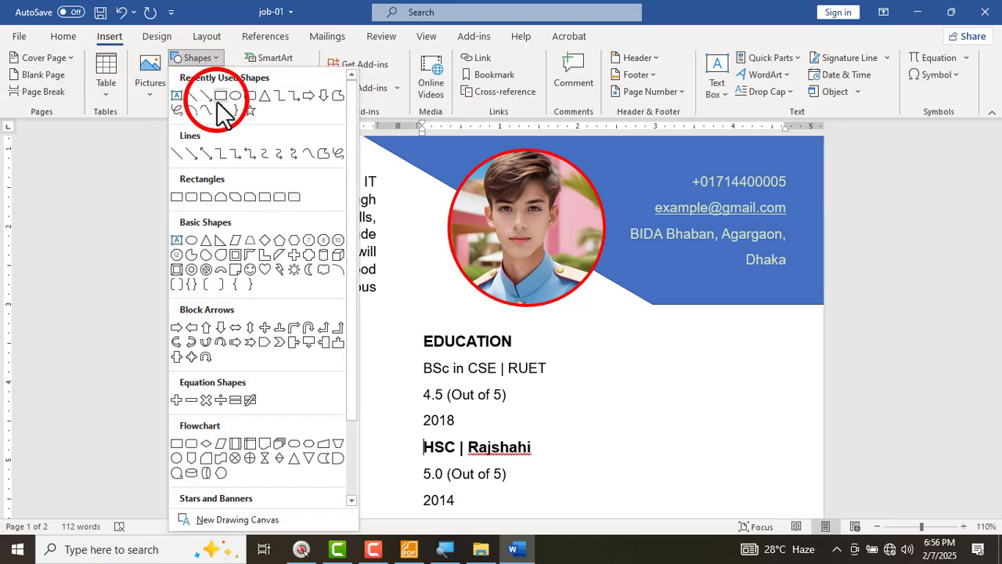
{"action": "left_click", "coordinate": [220, 97]}
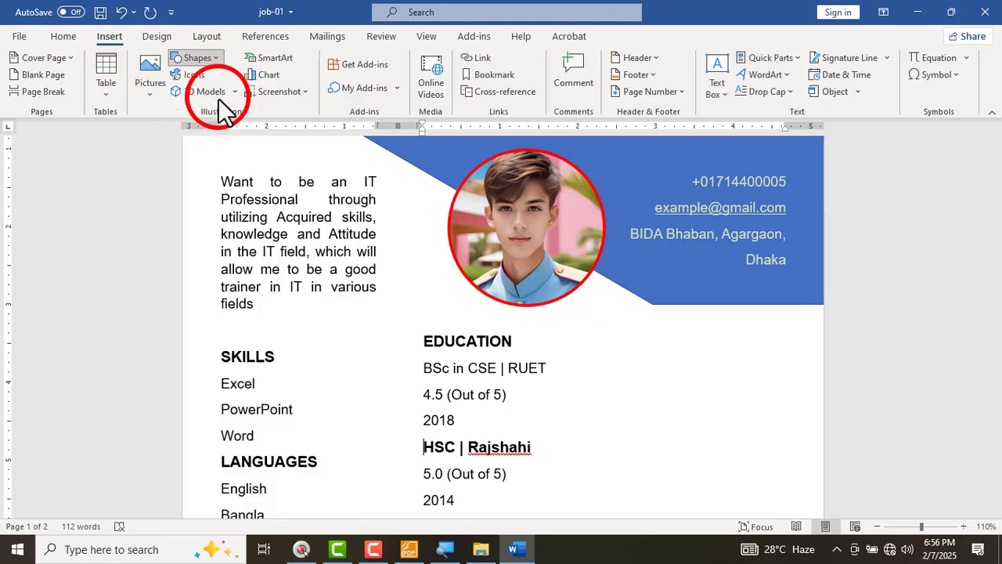
{"action": "left_click", "coordinate": [235, 342]}
{"action": "left_click_drag", "start_coordinate": [313, 410], "coordinate": [275, 360]}
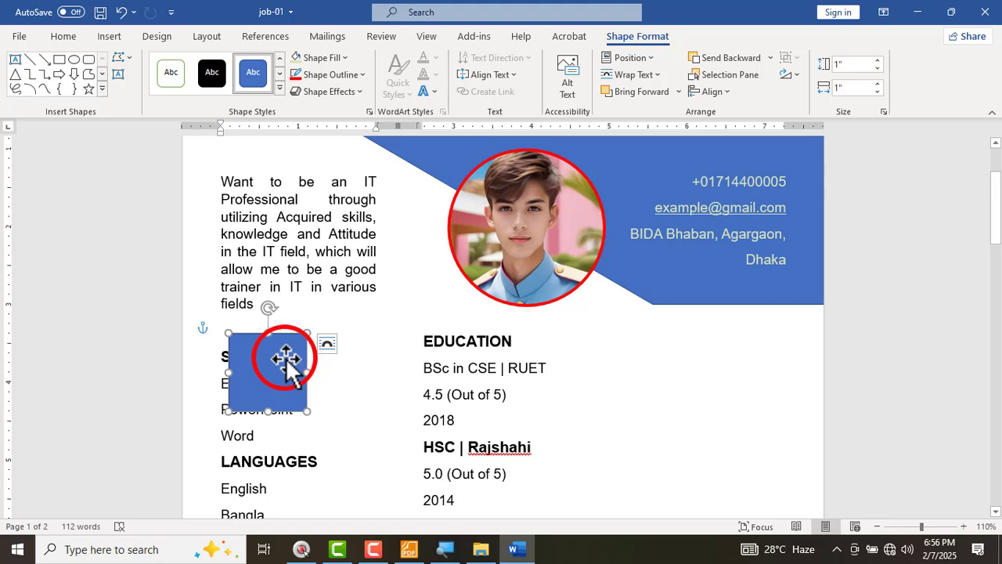
- Set the rectangle over the SKILLS list to 6 in high and 2.3 in wide
{"action": "left_click", "coordinate": [860, 64]}
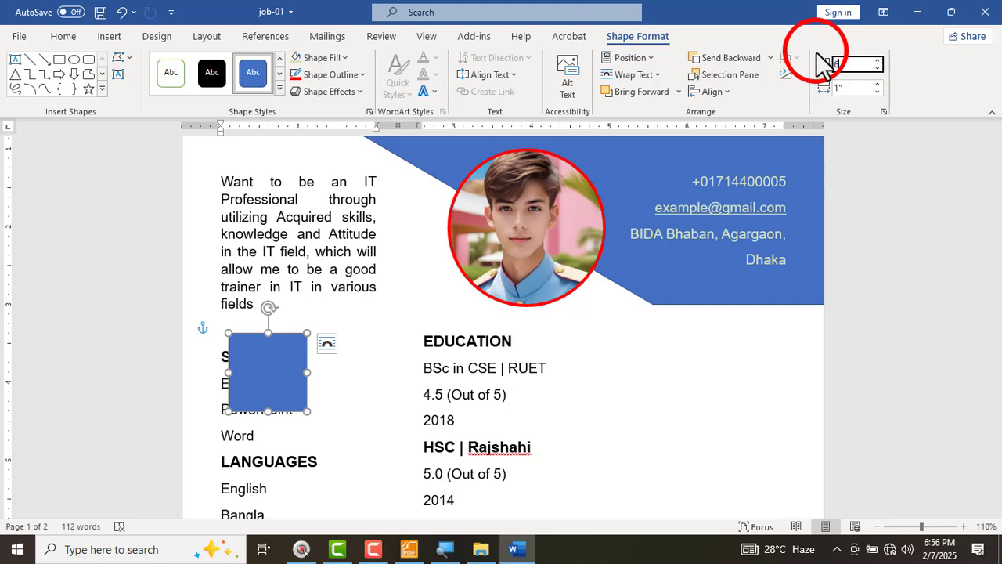
{"action": "type", "text": "6."}
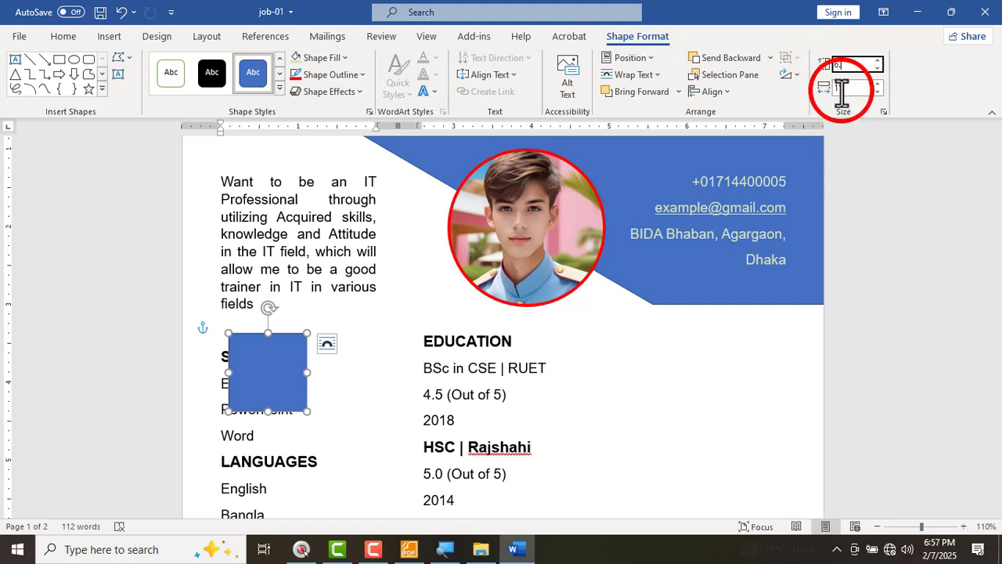
{"action": "left_click", "coordinate": [841, 88]}
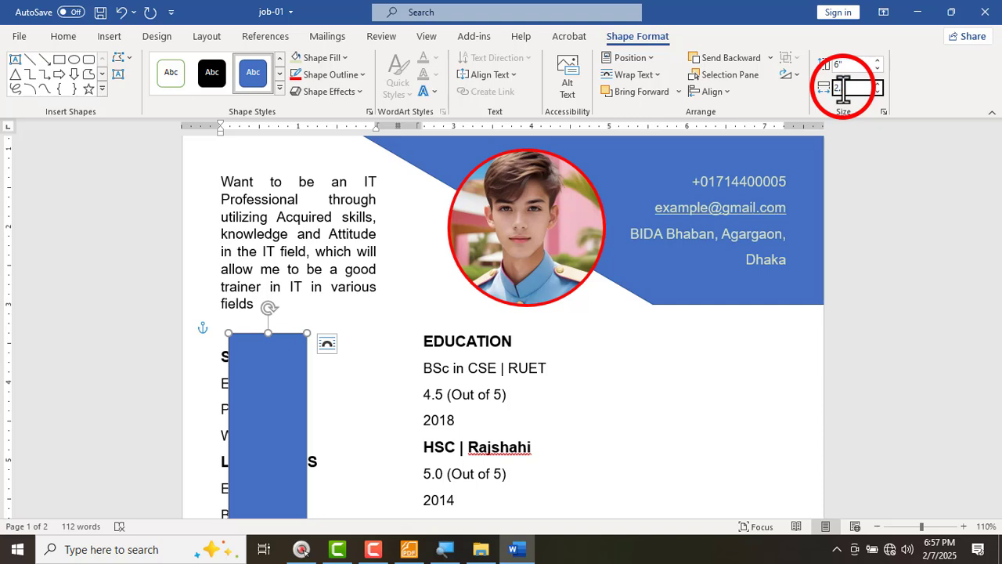
{"action": "key", "text": "Return"}
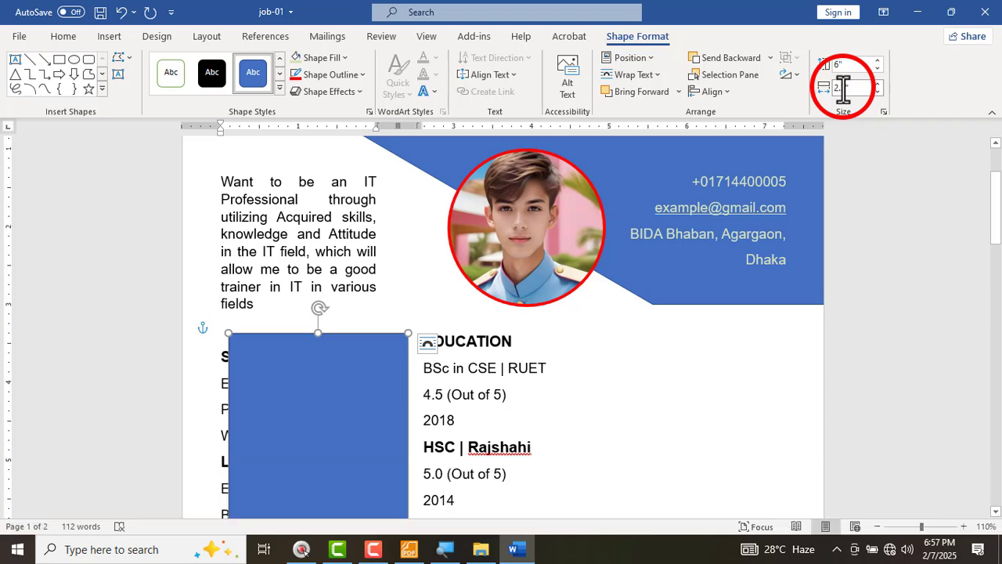
{"action": "key", "text": "Scroll_Lock"}
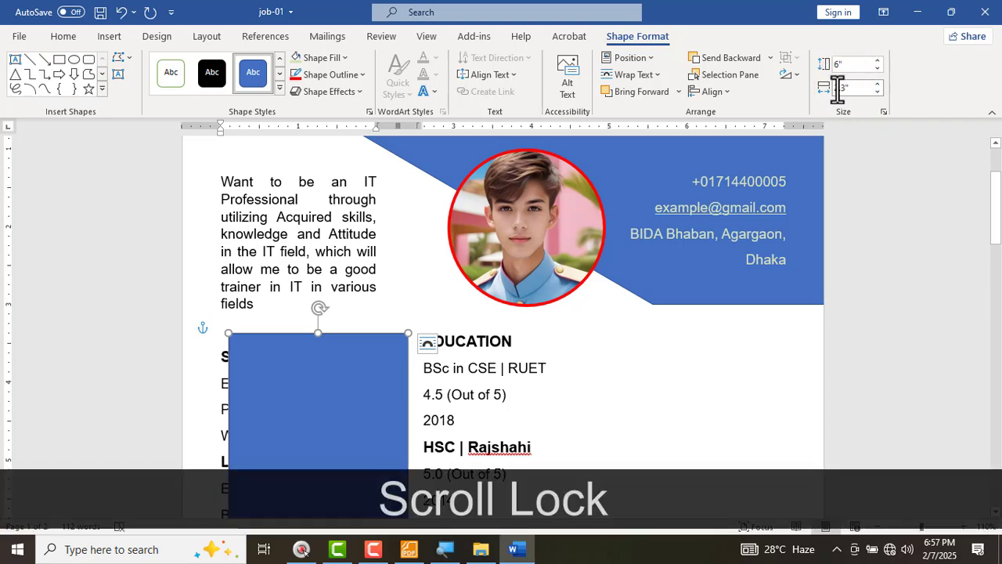
- Align the blue rectangle's left edge with the first column's text and set its wrapping to Behind Text
{"action": "scroll", "coordinate": [369, 339], "scroll_direction": "down", "scroll_amount": 5}
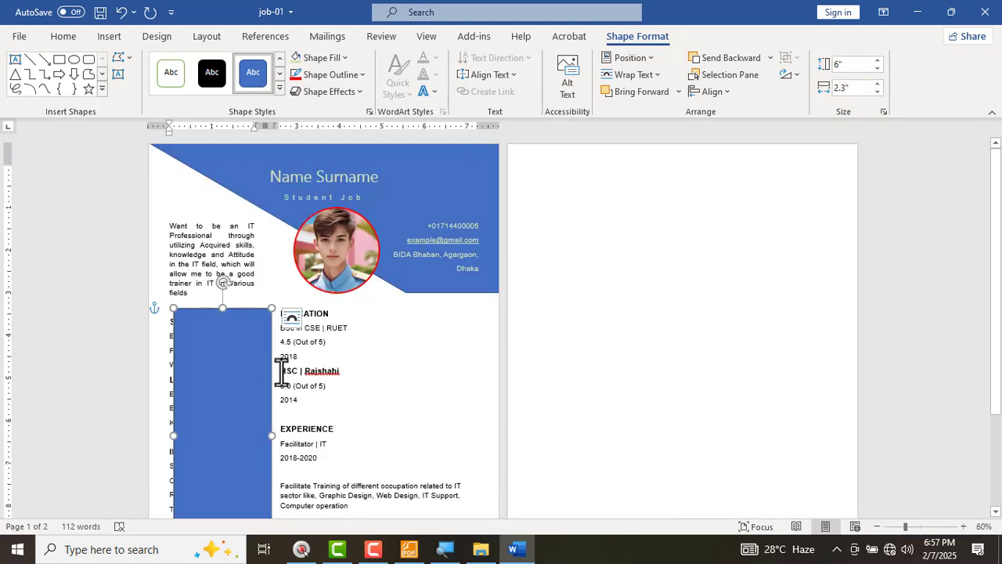
{"action": "left_click_drag", "start_coordinate": [259, 368], "coordinate": [253, 368]}
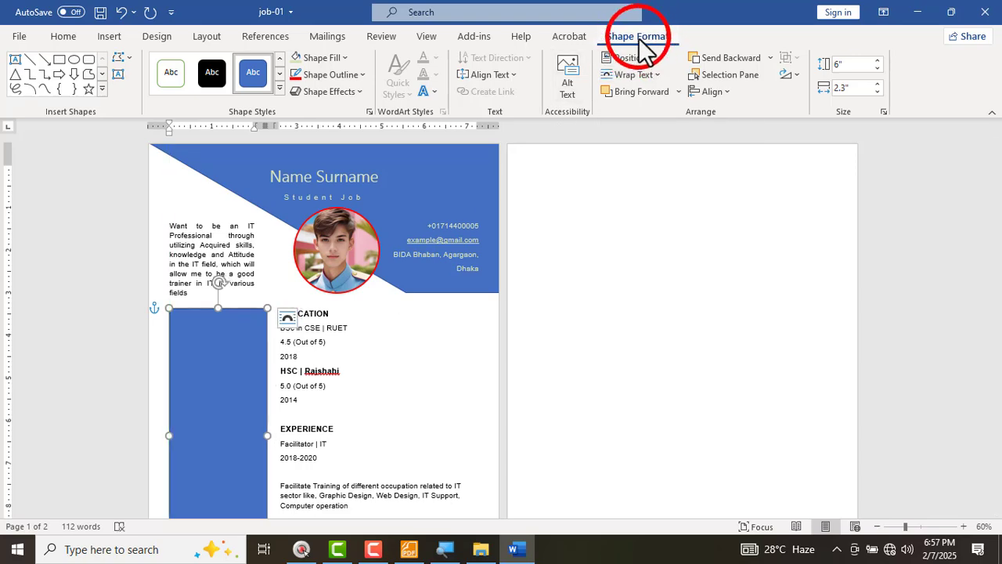
{"action": "left_click", "coordinate": [635, 77]}
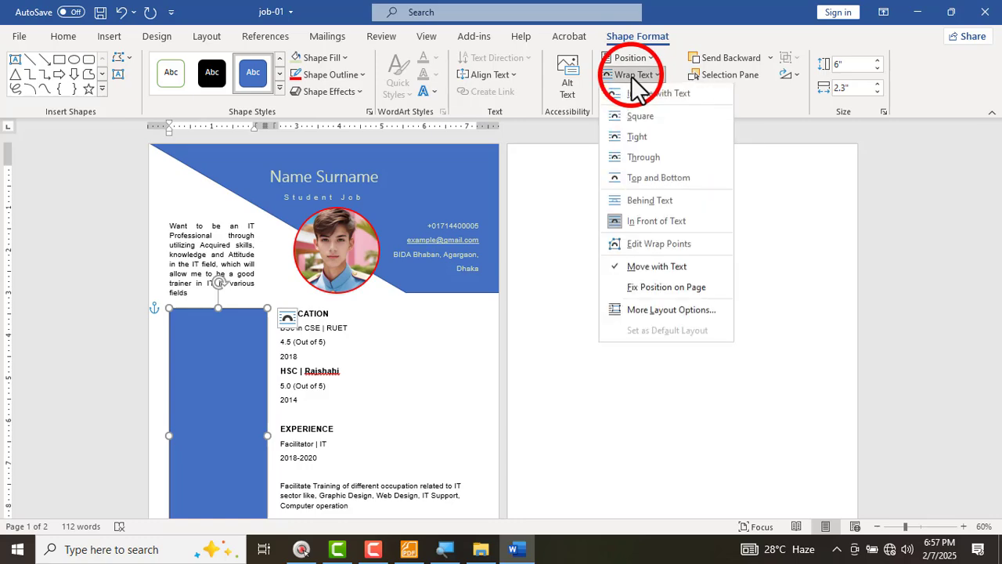
{"action": "left_click", "coordinate": [642, 202]}
- Shift the blue panel left so its right edge aligns with the first column's edge, leaving a margin beside the text
{"action": "scroll", "coordinate": [98, 435], "scroll_direction": "up", "scroll_amount": 4}
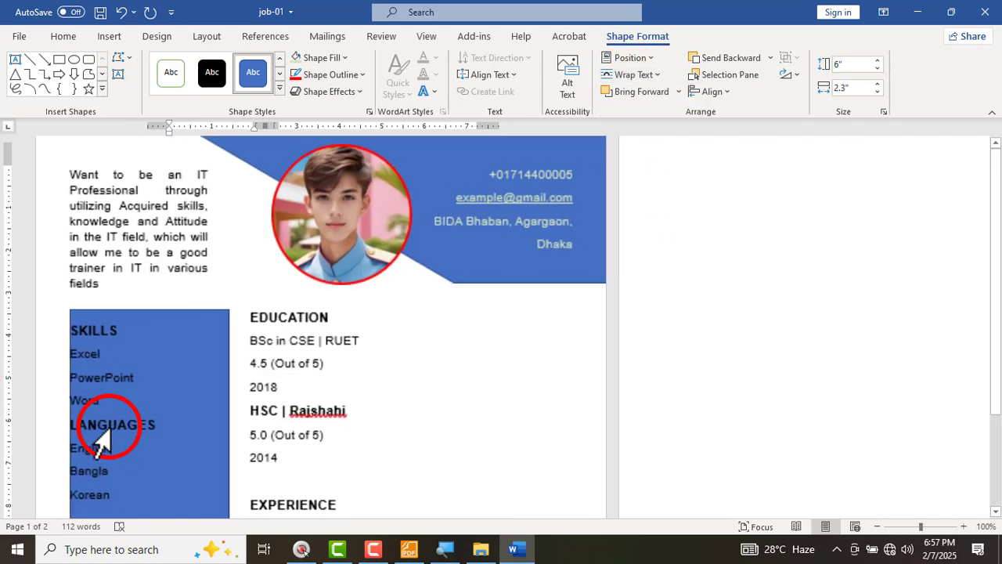
{"action": "scroll", "coordinate": [324, 336], "scroll_direction": "down", "scroll_amount": 2}
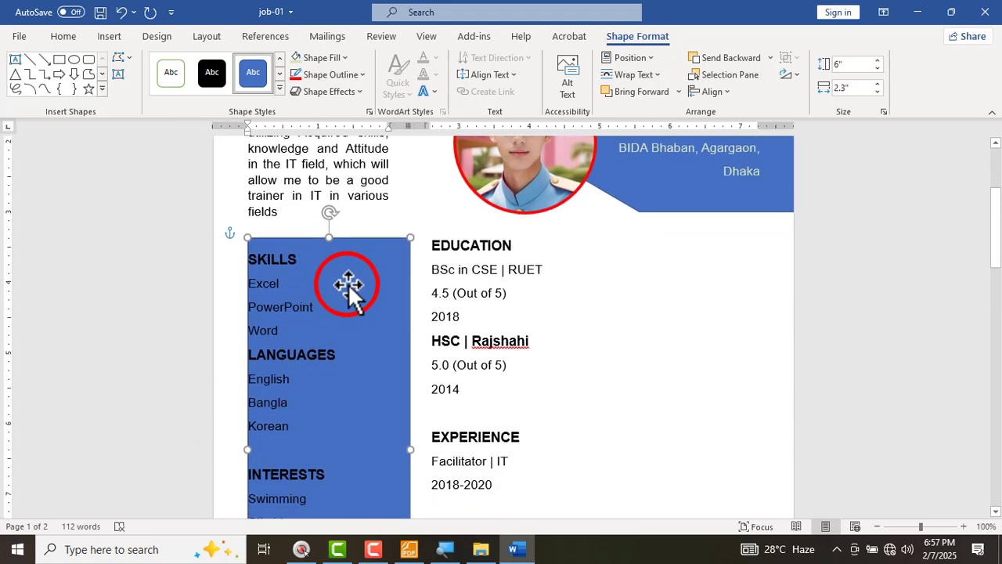
{"action": "left_click_drag", "start_coordinate": [348, 285], "coordinate": [329, 273]}
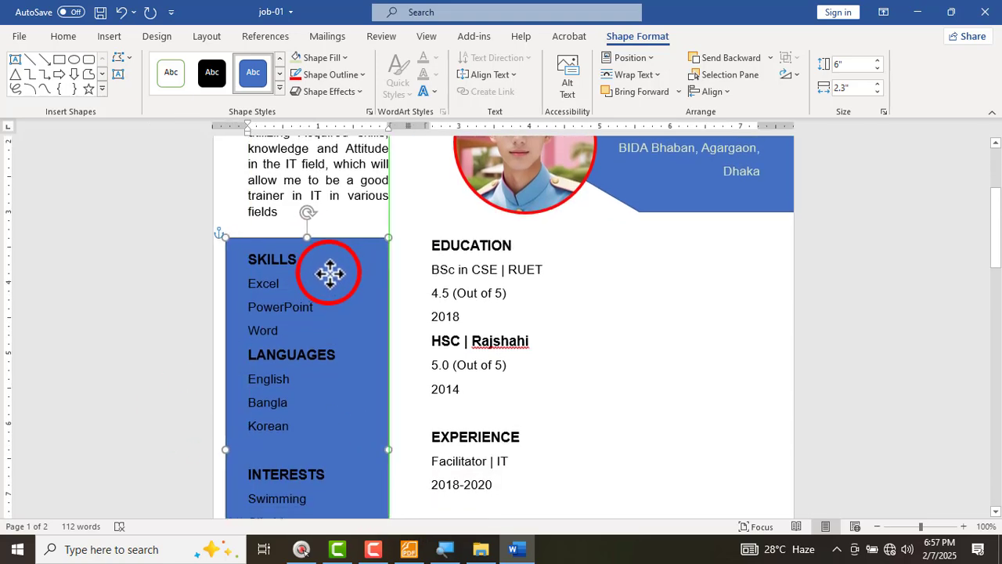
{"action": "scroll", "coordinate": [309, 399], "scroll_direction": "down", "scroll_amount": 3}
{"action": "scroll", "coordinate": [311, 451], "scroll_direction": "down", "scroll_amount": 1}
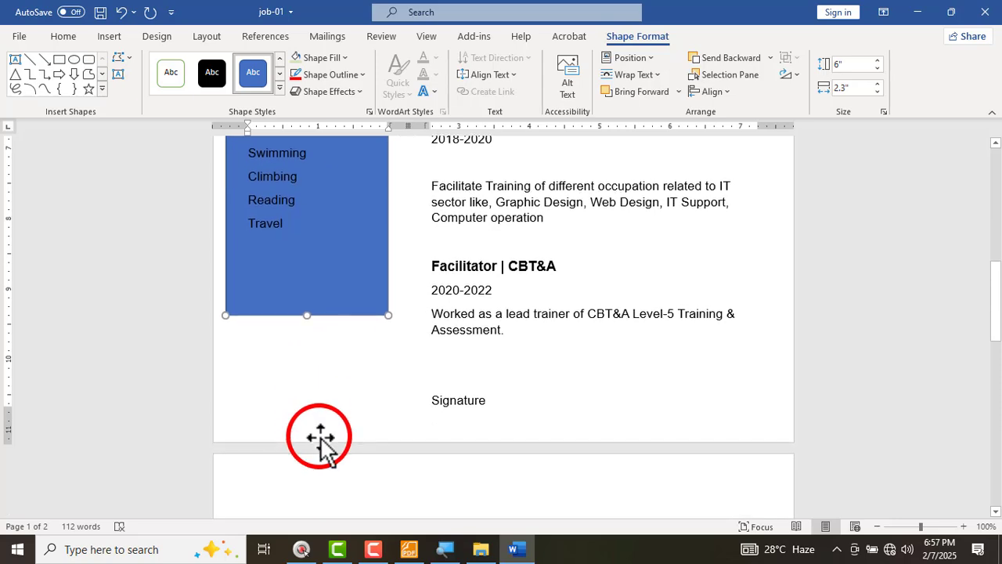
{"action": "scroll", "coordinate": [319, 441], "scroll_direction": "up", "scroll_amount": 3}
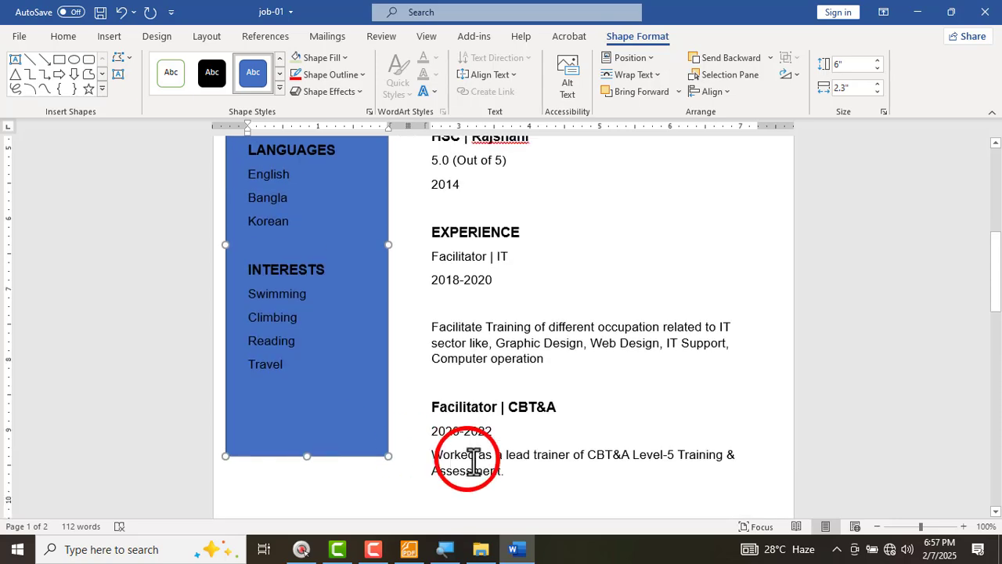
- Switch to Foxit Reader and underline the shape font color code #D7E4BD in the Text table with the Pencil
{"action": "left_click", "coordinate": [409, 549]}
{"action": "scroll", "coordinate": [385, 318], "scroll_direction": "down", "scroll_amount": 2}
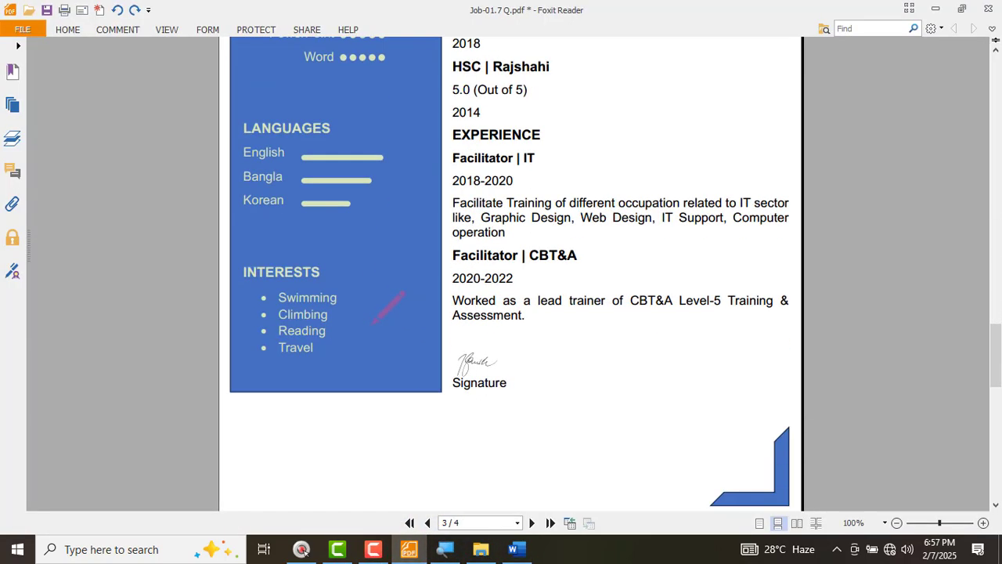
{"action": "scroll", "coordinate": [368, 321], "scroll_direction": "up", "scroll_amount": 8}
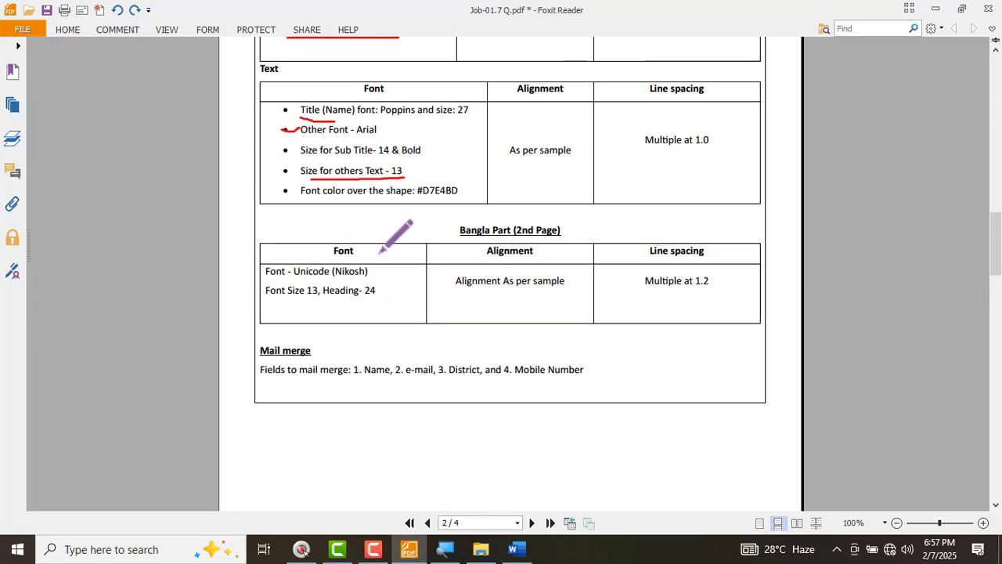
{"action": "scroll", "coordinate": [379, 253], "scroll_direction": "up", "scroll_amount": 3}
{"action": "scroll", "coordinate": [398, 250], "scroll_direction": "up", "scroll_amount": 3}
{"action": "left_click_drag", "start_coordinate": [358, 299], "coordinate": [436, 296]}
- Copy the color code D7E4BD from the Text table's Font cell and switch back to Word
{"action": "left_click", "coordinate": [101, 29]}
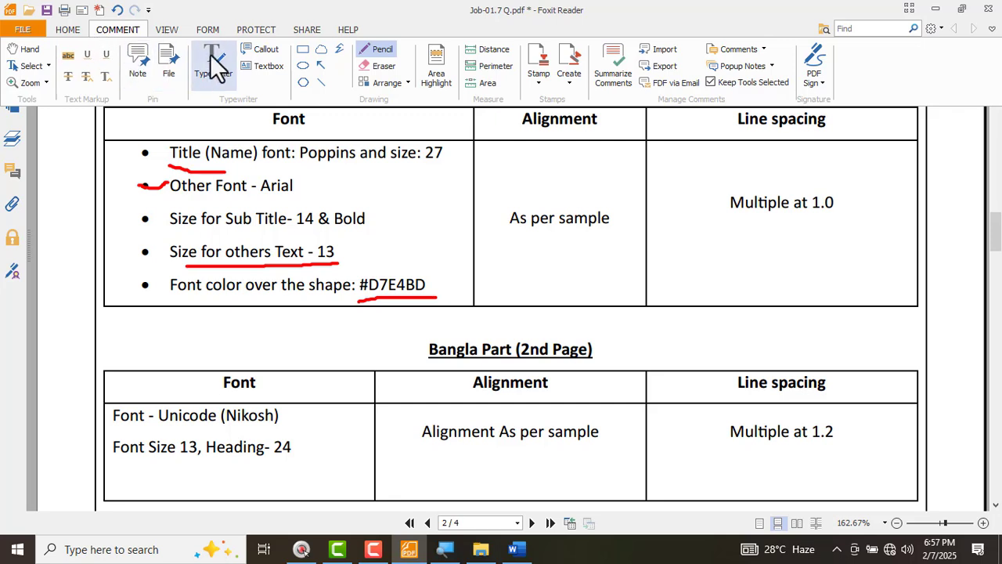
{"action": "left_click", "coordinate": [68, 30]}
{"action": "left_click", "coordinate": [63, 69]}
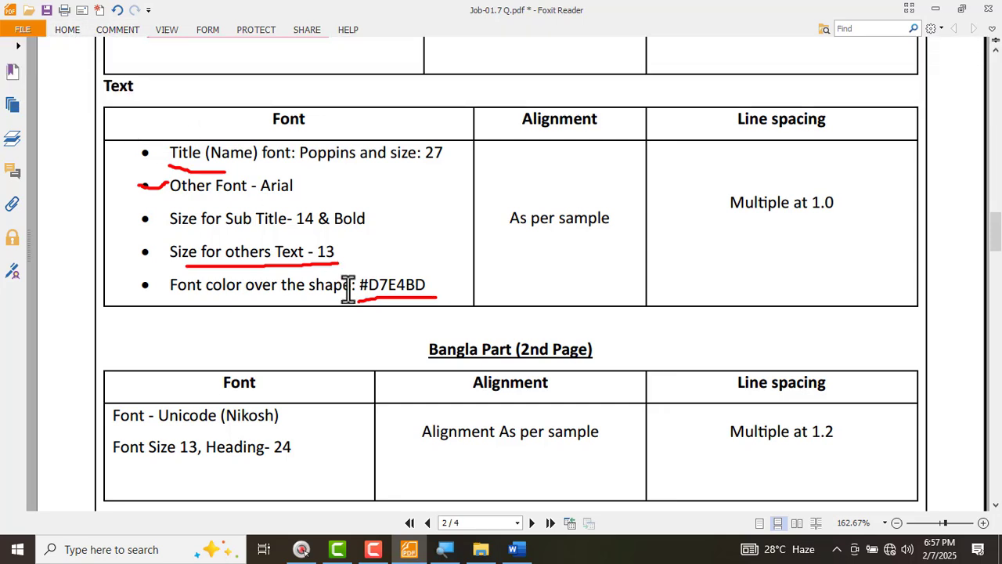
{"action": "double_click", "coordinate": [379, 284]}
{"action": "triple_click", "coordinate": [382, 286]}
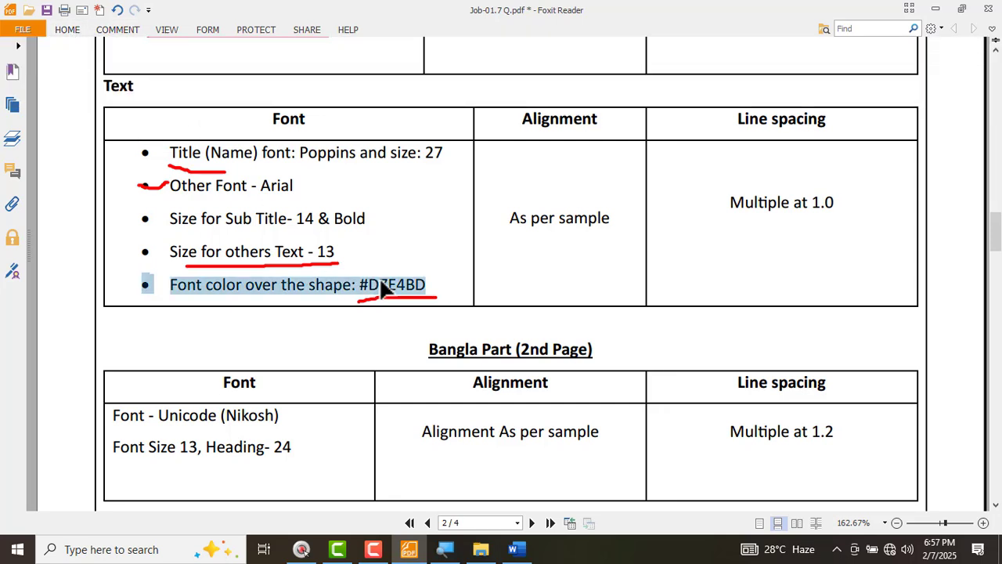
{"action": "left_click", "coordinate": [367, 286]}
{"action": "left_click_drag", "start_coordinate": [379, 284], "coordinate": [386, 290]}
{"action": "key", "text": "ctrl+c"}
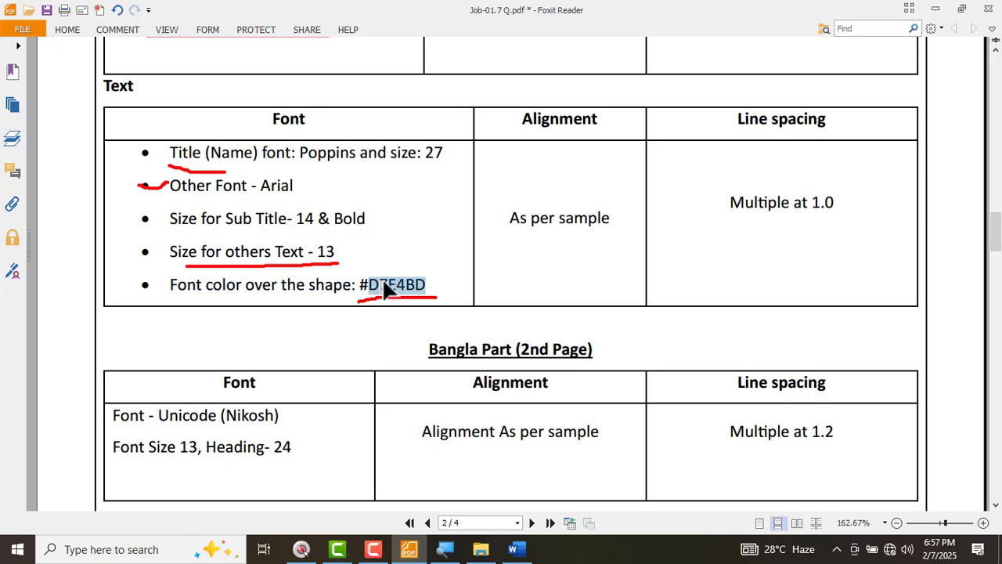
{"action": "key", "text": "alt+Tab"}
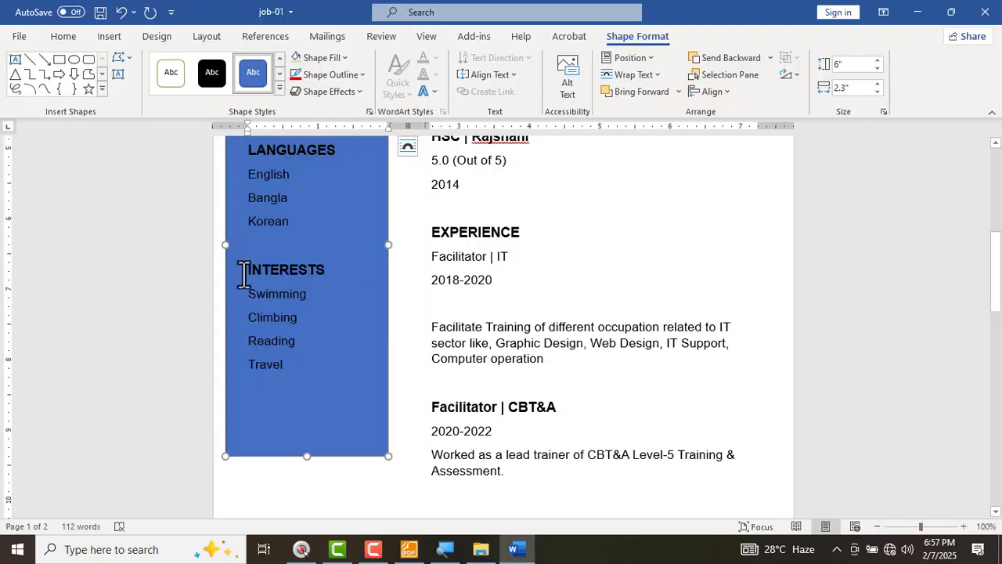
{"action": "scroll", "coordinate": [249, 298], "scroll_direction": "up", "scroll_amount": 3}
{"action": "left_click_drag", "start_coordinate": [247, 196], "coordinate": [297, 245]}
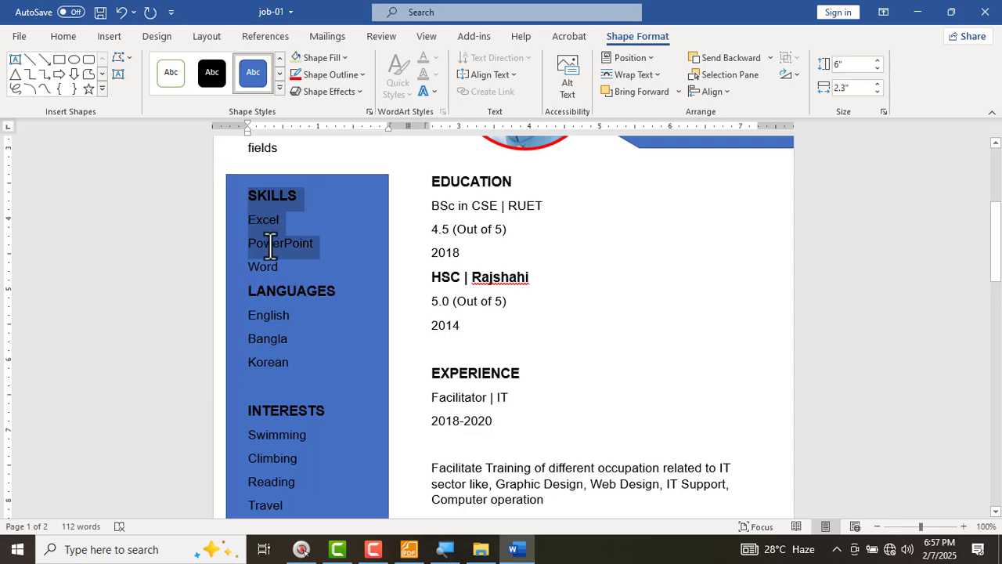
{"action": "scroll", "coordinate": [281, 368], "scroll_direction": "down", "scroll_amount": 3}
{"action": "left_click", "coordinate": [298, 364]}
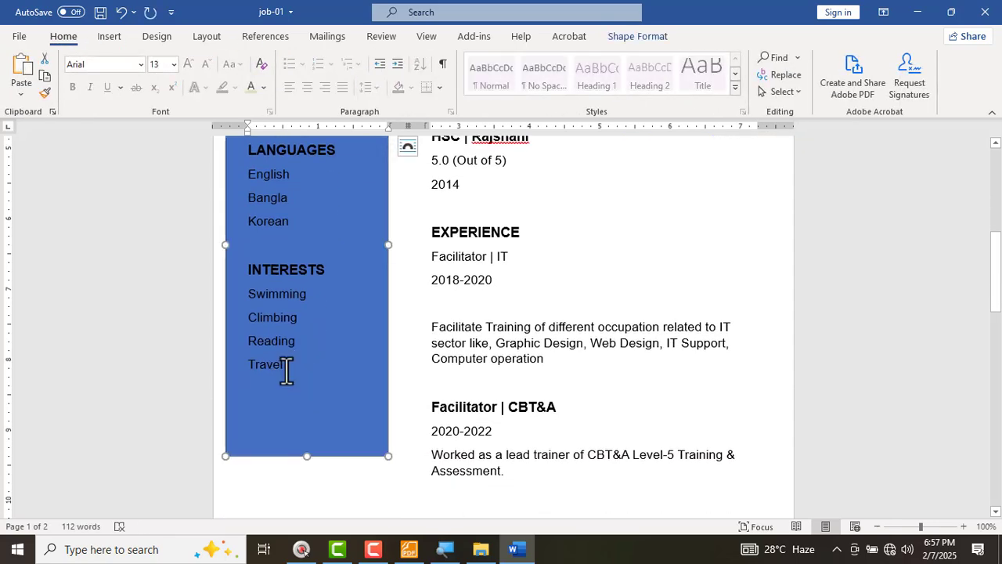
- Apply the custom font color #D7E4BD to all text over the blue panel, from SKILLS through Travel
{"action": "left_click", "coordinate": [286, 372]}
{"action": "scroll", "coordinate": [282, 371], "scroll_direction": "up", "scroll_amount": 3}
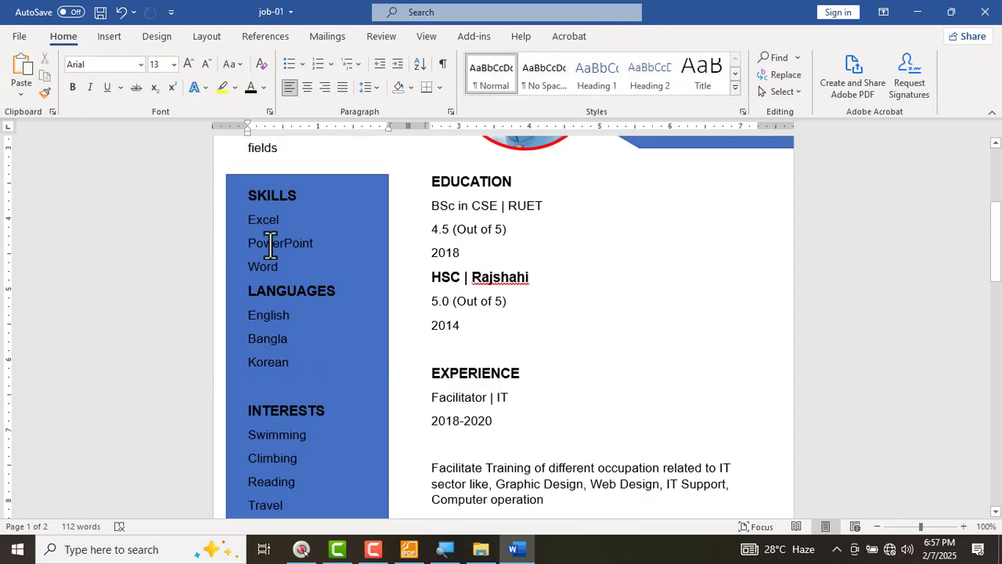
{"action": "left_click", "coordinate": [248, 198], "text": "shift"}
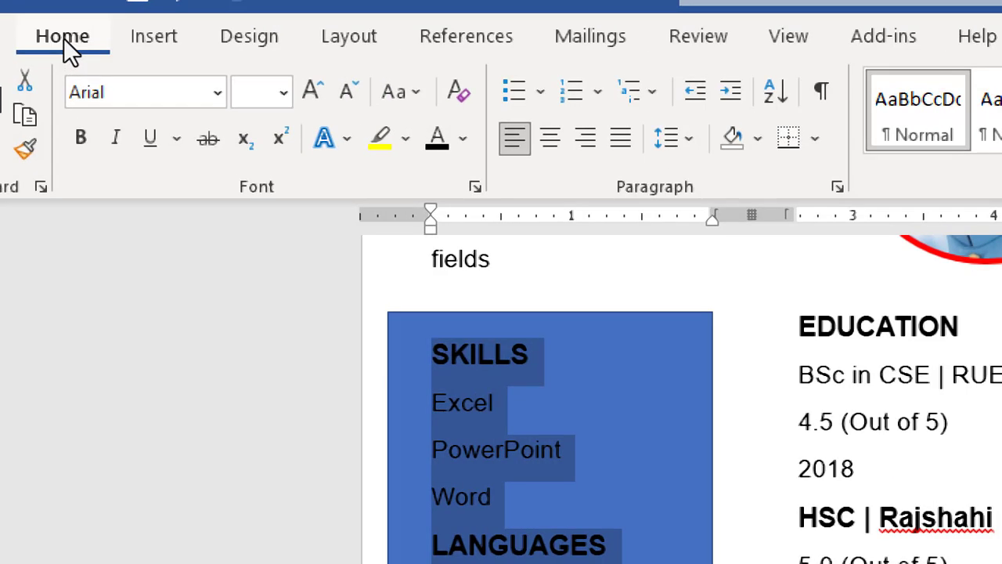
{"action": "left_click", "coordinate": [462, 138]}
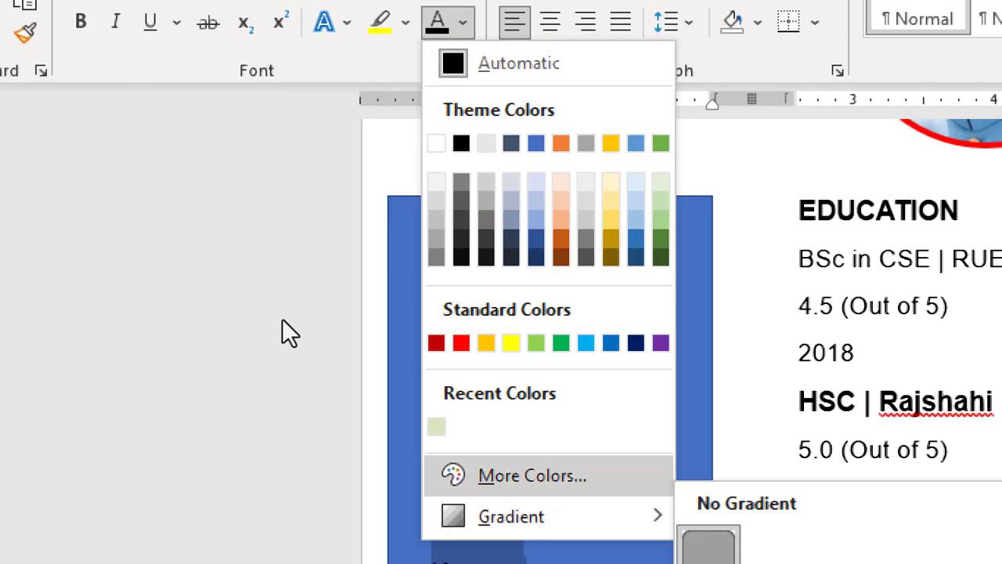
{"action": "left_click", "coordinate": [532, 478]}
{"action": "left_click_drag", "start_coordinate": [877, 118], "coordinate": [402, 105]}
{"action": "left_click", "coordinate": [365, 158]}
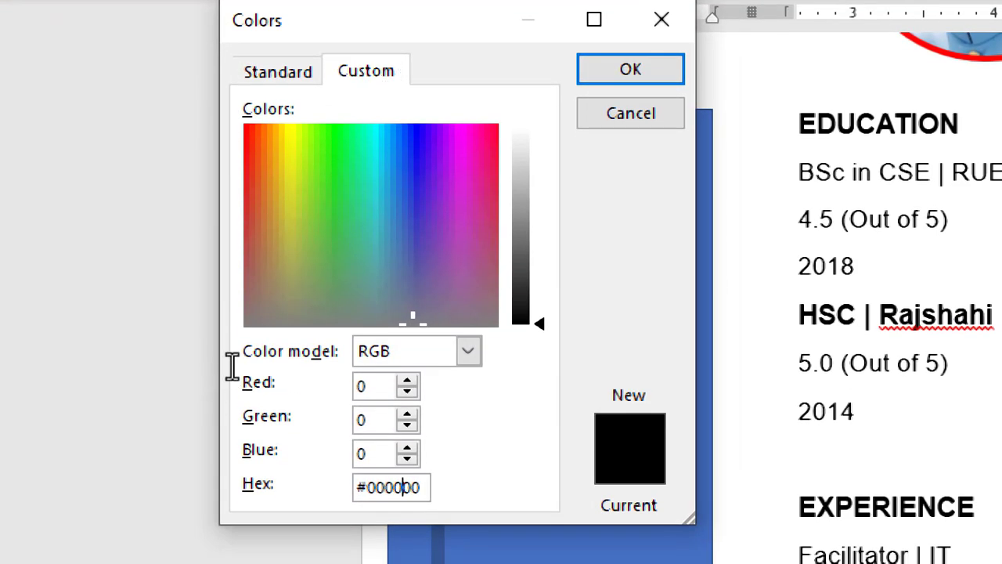
{"action": "double_click", "coordinate": [404, 487]}
{"action": "key", "text": "ctrl+v"}
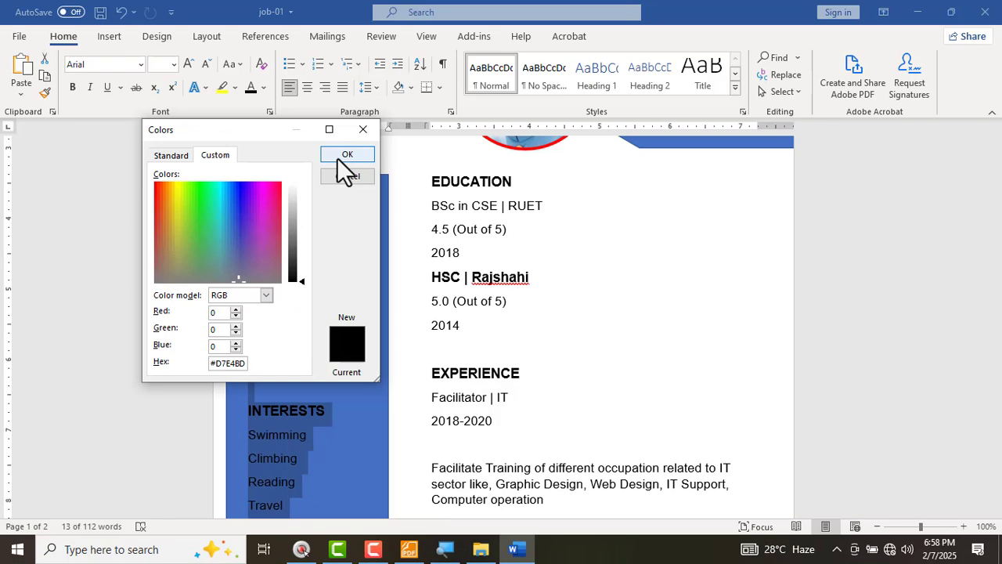
{"action": "left_click", "coordinate": [343, 155]}
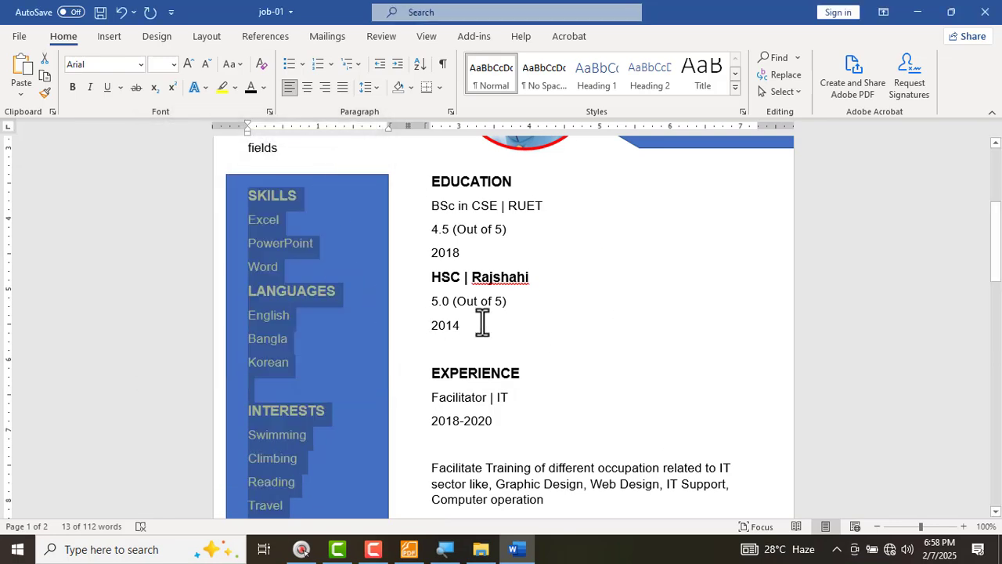
- Deselect the recolored panel text, check the page layout, and save the document
{"action": "left_click", "coordinate": [550, 333]}
{"action": "scroll", "coordinate": [398, 352], "scroll_direction": "down", "scroll_amount": 4, "text": "ctrl"}
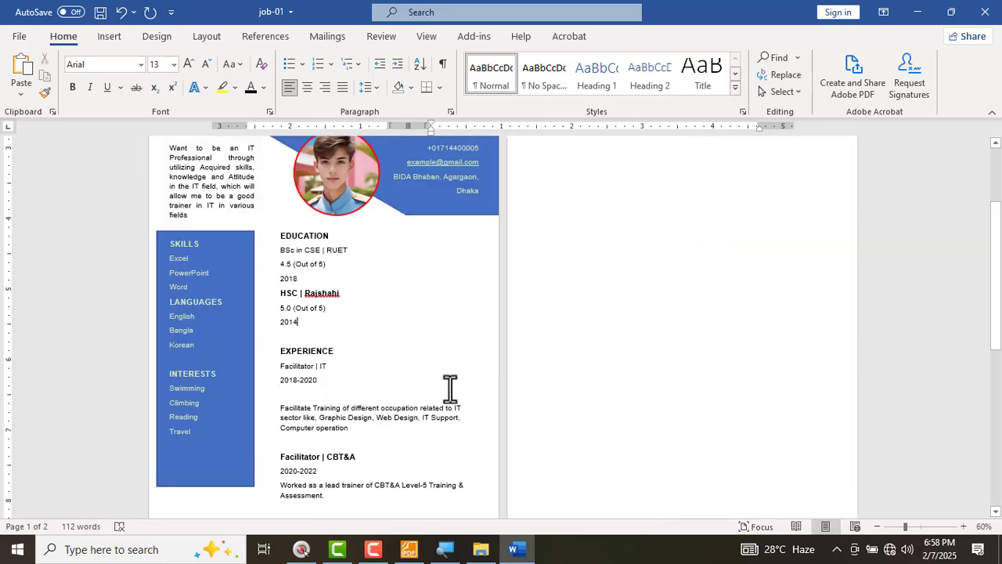
{"action": "scroll", "coordinate": [305, 366], "scroll_direction": "up", "scroll_amount": 1}
{"action": "scroll", "coordinate": [282, 365], "scroll_direction": "up", "scroll_amount": 2, "text": "ctrl"}
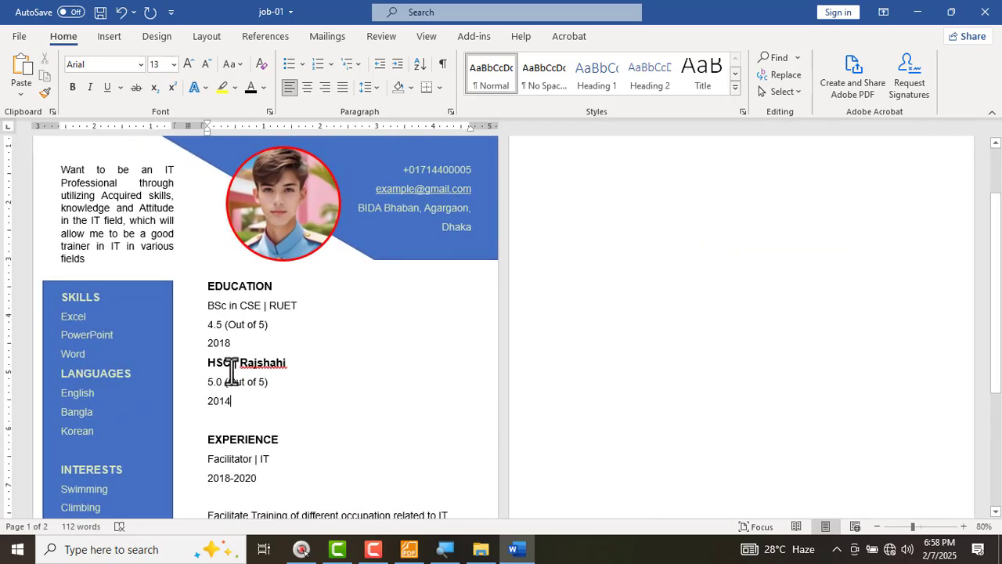
{"action": "key", "text": "ctrl+s"}
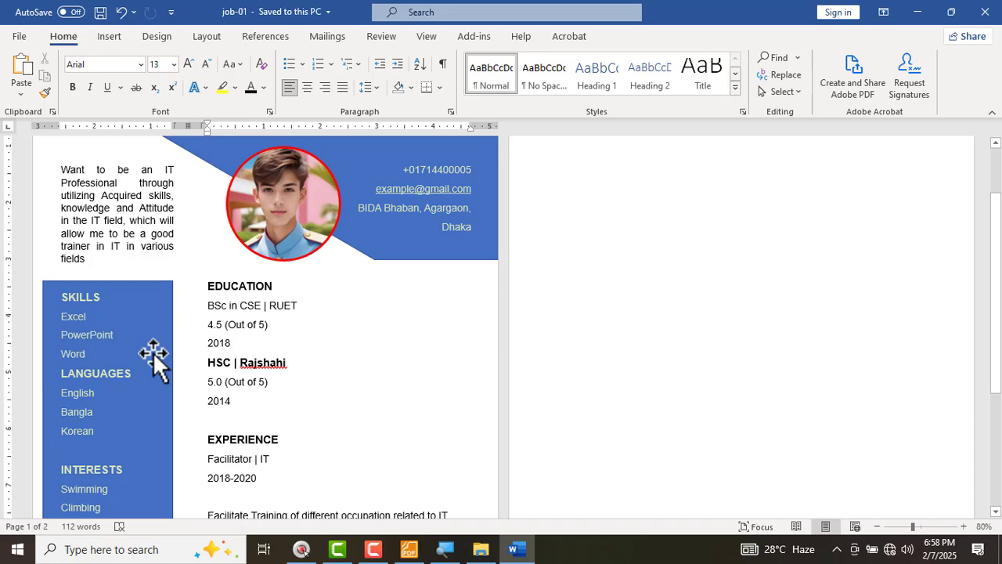
- Try removing the blank line above the EDUCATION heading, and put the line back
{"action": "left_click", "coordinate": [224, 270]}
{"action": "key", "text": "Delete"}
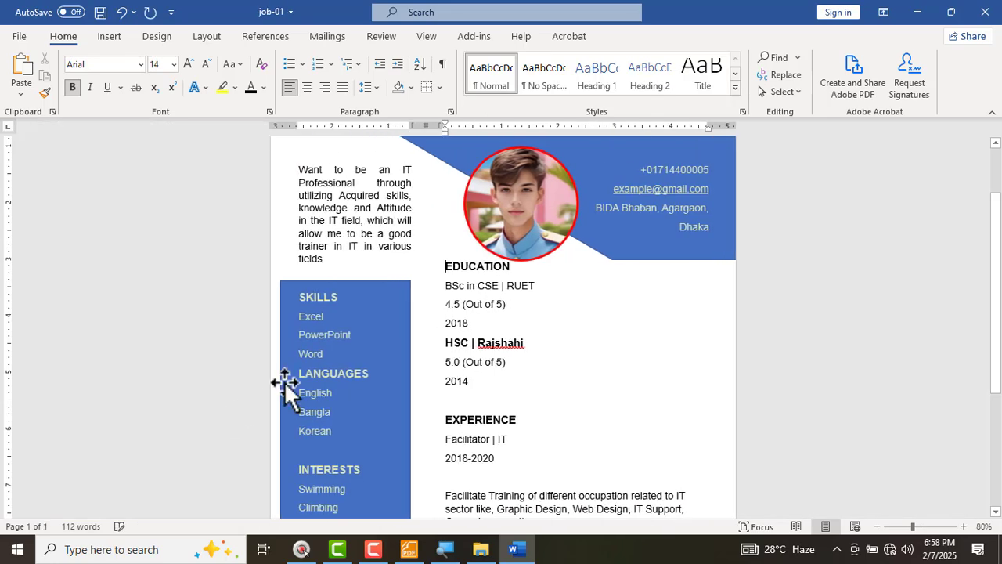
{"action": "key", "text": "Return"}
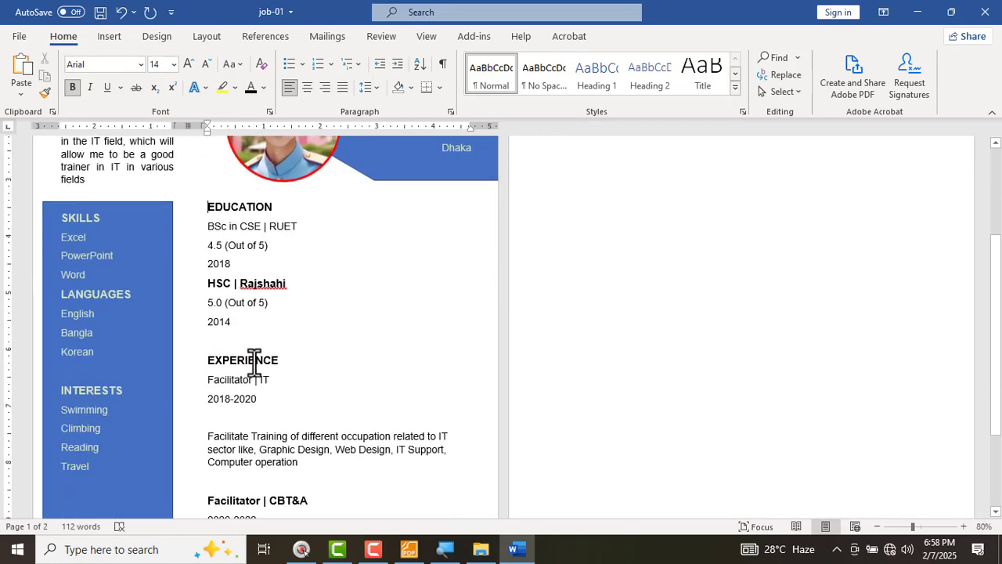
- Delete the blank line below 2018-2020 in the EXPERIENCE section and switch to Foxit Reader
{"action": "key", "text": "Delete"}
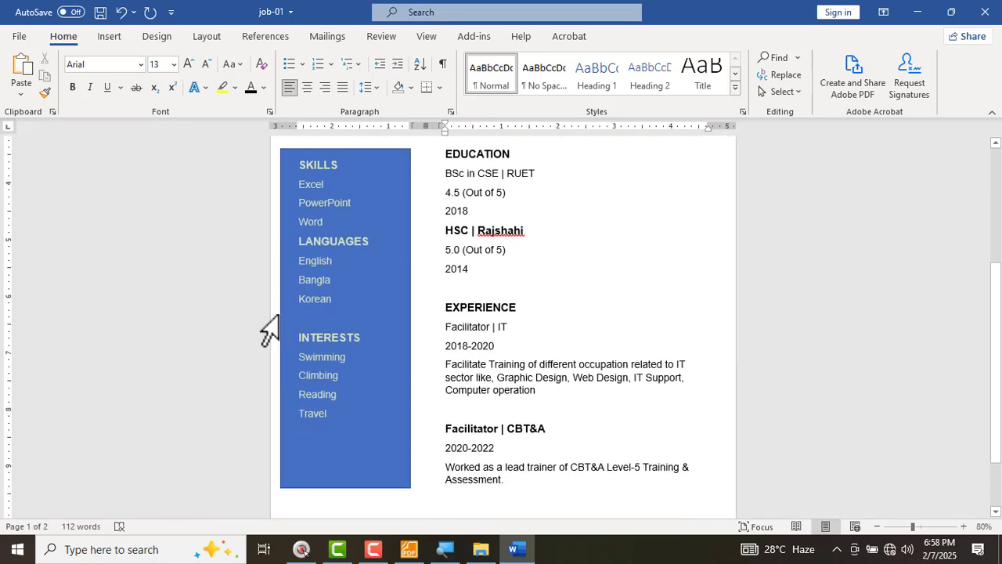
{"action": "scroll", "coordinate": [291, 324], "scroll_direction": "up", "scroll_amount": 3}
{"action": "key", "text": "alt+Tab"}
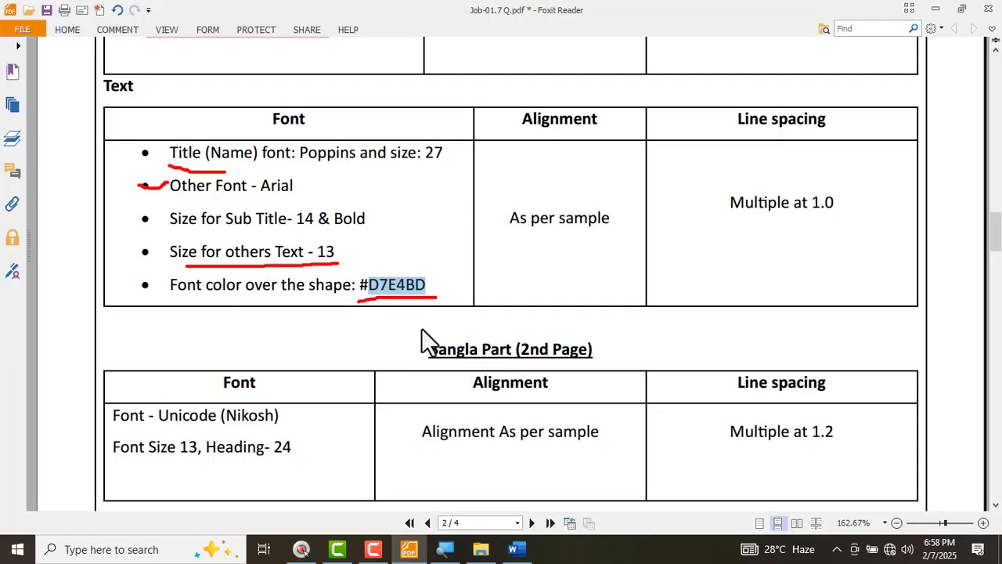
- Mark the Multiple at 1.0 line spacing requirement in the English part's Text table with a freehand tick
{"action": "scroll", "coordinate": [407, 333], "scroll_direction": "down", "scroll_amount": 1}
{"action": "scroll", "coordinate": [548, 321], "scroll_direction": "up", "scroll_amount": 2}
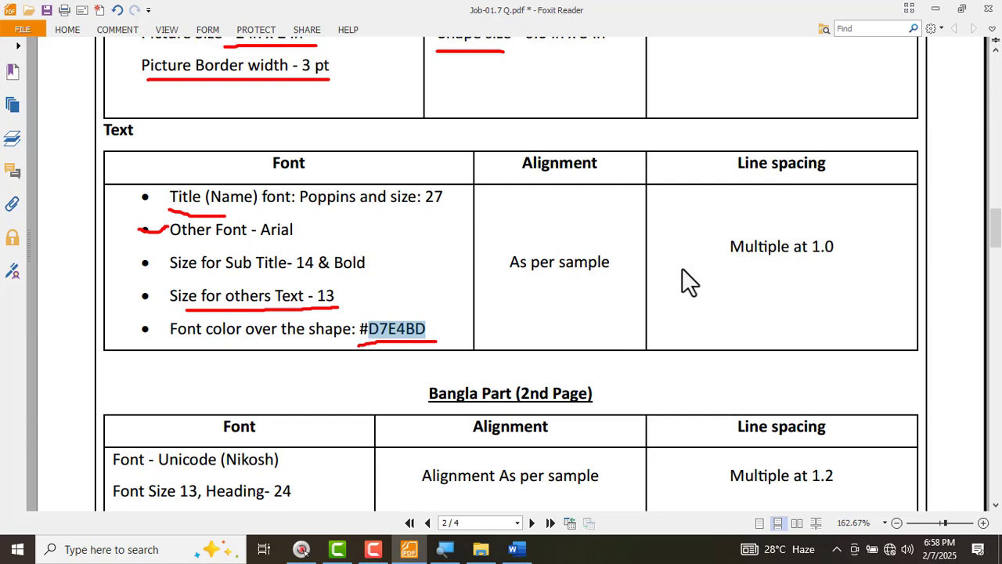
{"action": "scroll", "coordinate": [751, 282], "scroll_direction": "up", "scroll_amount": 2}
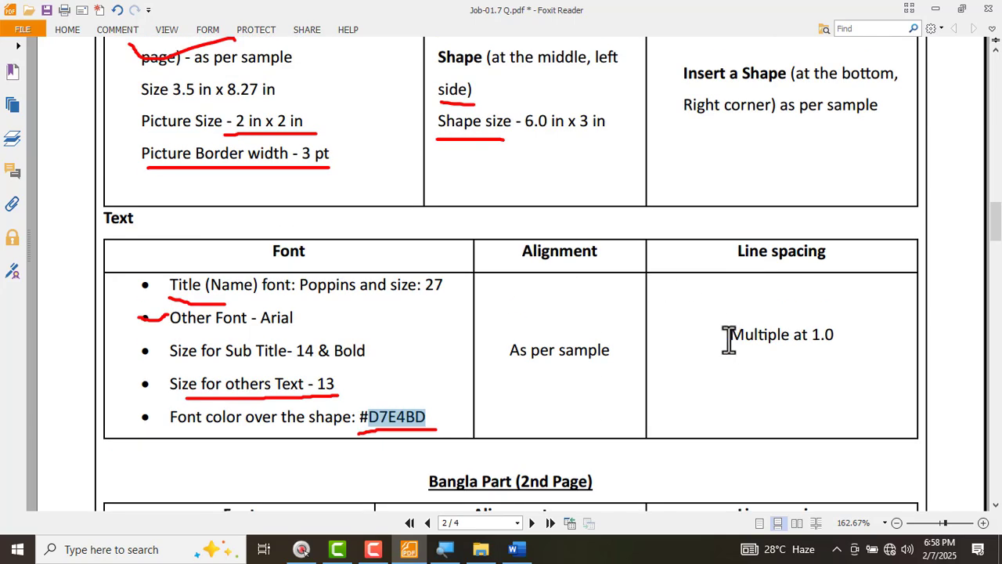
{"action": "scroll", "coordinate": [137, 47], "scroll_direction": "up", "scroll_amount": 2}
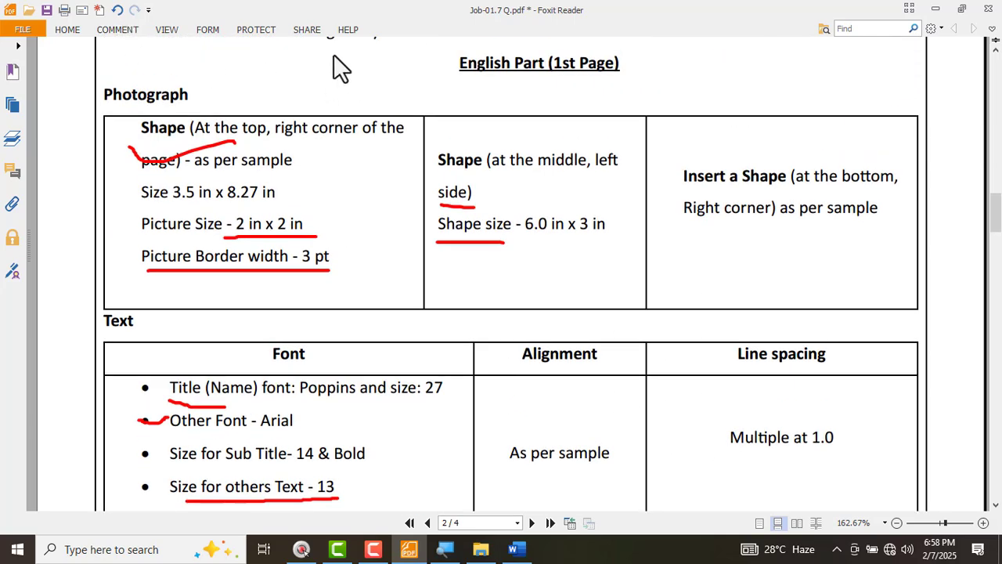
{"action": "left_click", "coordinate": [121, 33]}
{"action": "left_click", "coordinate": [366, 49]}
{"action": "scroll", "coordinate": [561, 249], "scroll_direction": "down", "scroll_amount": 2}
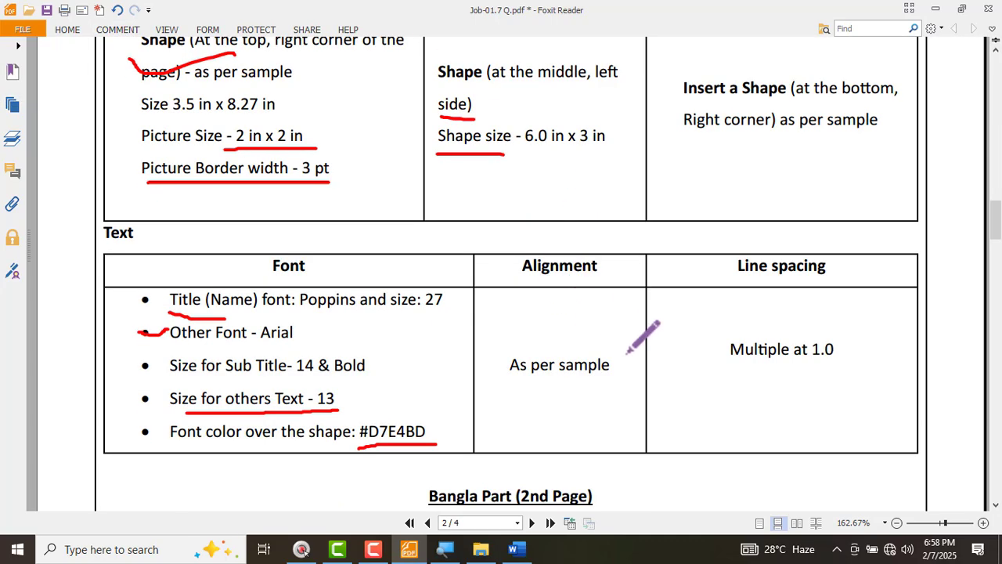
{"action": "mouse_move", "coordinate": [716, 337]}
{"action": "left_mouse_down"}
{"action": "mouse_move", "coordinate": [769, 363]}
{"action": "mouse_move", "coordinate": [822, 350]}
{"action": "left_mouse_up"}
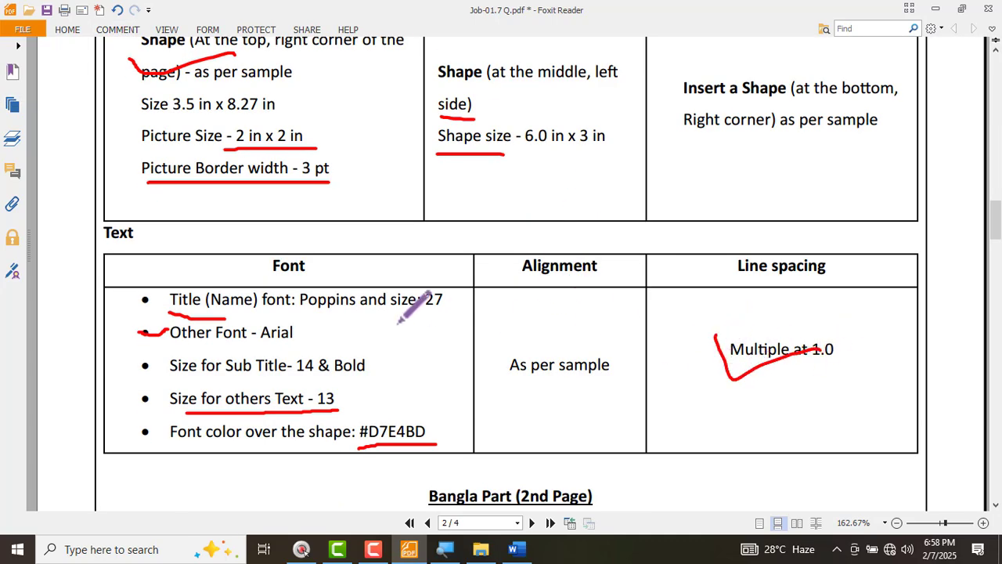
- Switch to Word and set the line spacing of the entire résumé to Multiple at 1.0
{"action": "key", "text": "alt+Tab"}
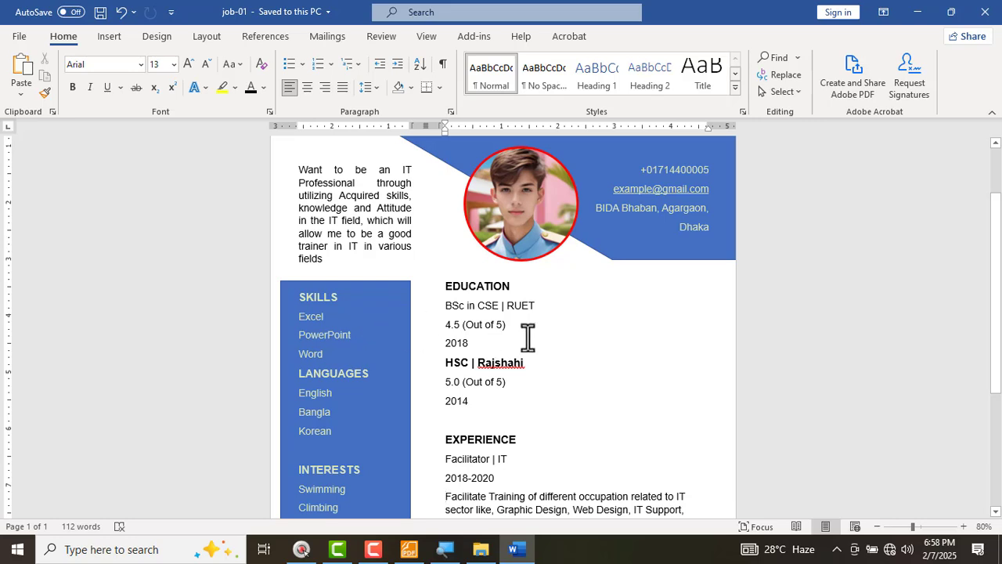
{"action": "key", "text": "ctrl+a"}
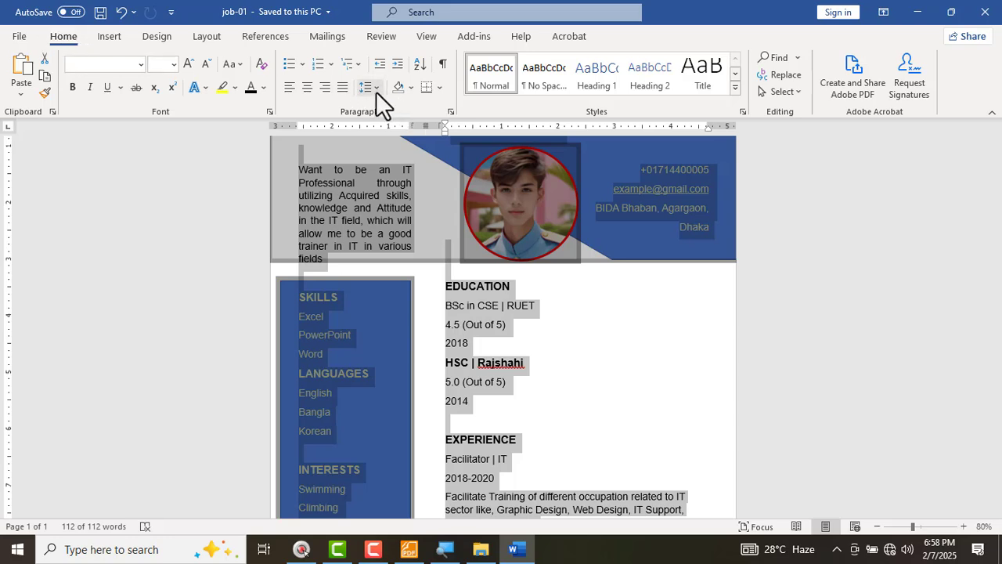
{"action": "left_click", "coordinate": [451, 113]}
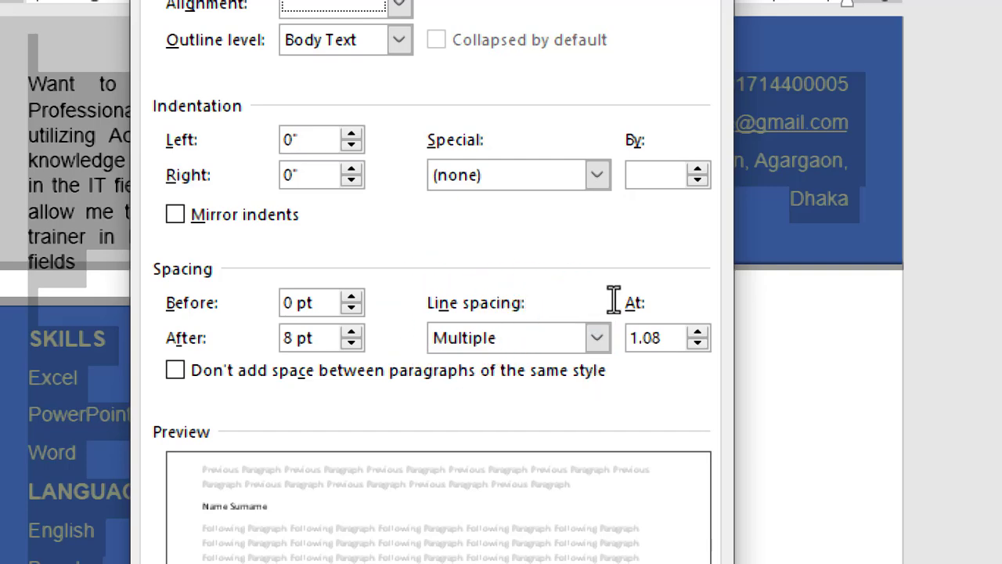
{"action": "key", "text": "alt+a"}
{"action": "type", "text": "1.0"}
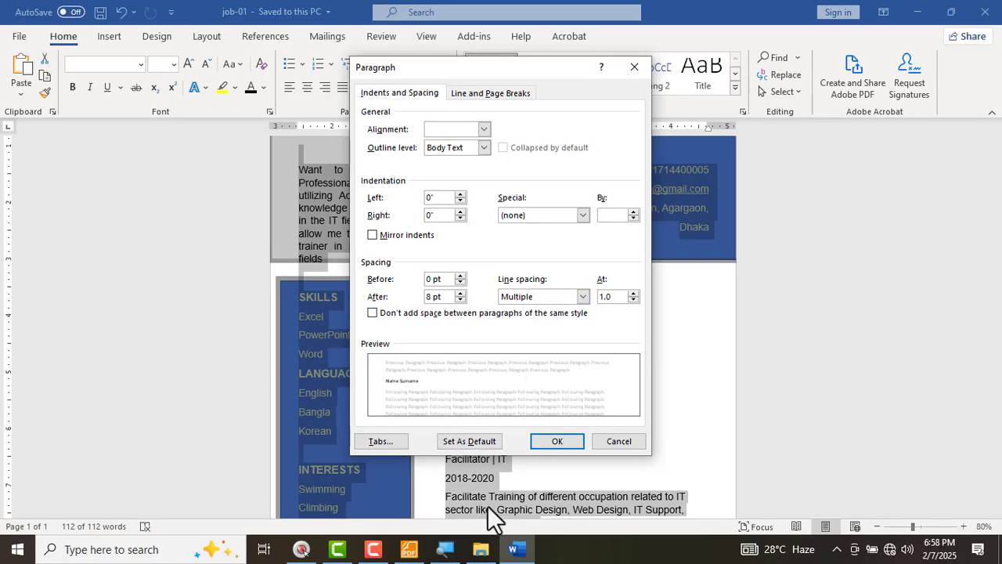
{"action": "left_click", "coordinate": [549, 441]}
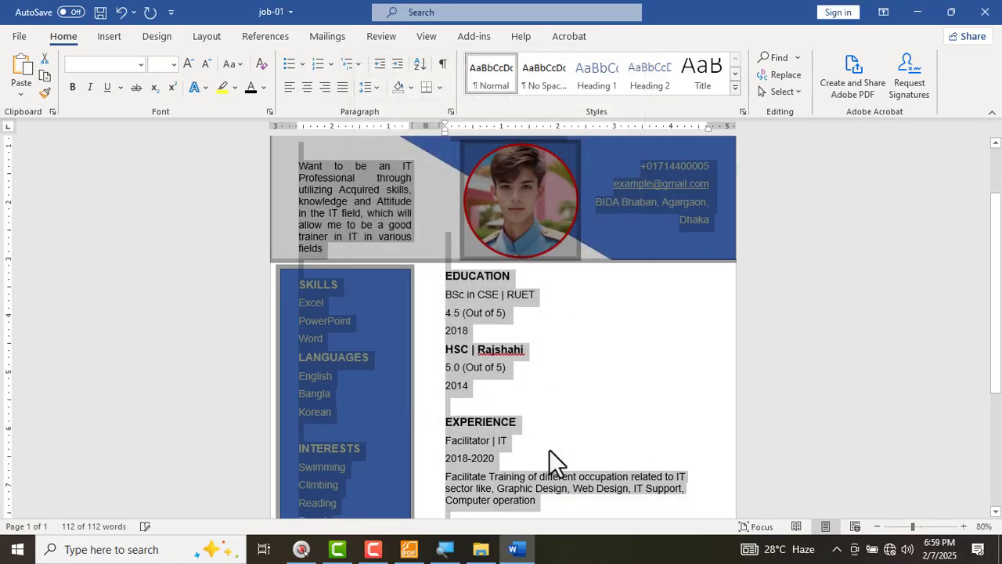
{"action": "left_click", "coordinate": [664, 397]}
{"action": "scroll", "coordinate": [649, 353], "scroll_direction": "up", "scroll_amount": 2}
{"action": "scroll", "coordinate": [608, 367], "scroll_direction": "down", "scroll_amount": 2}
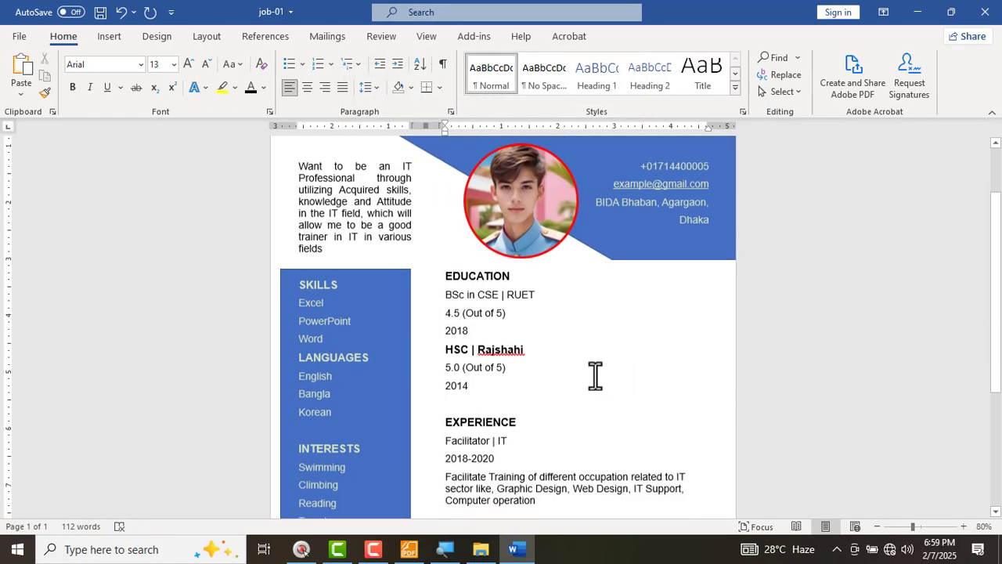
{"action": "scroll", "coordinate": [394, 465], "scroll_direction": "down", "scroll_amount": 1}
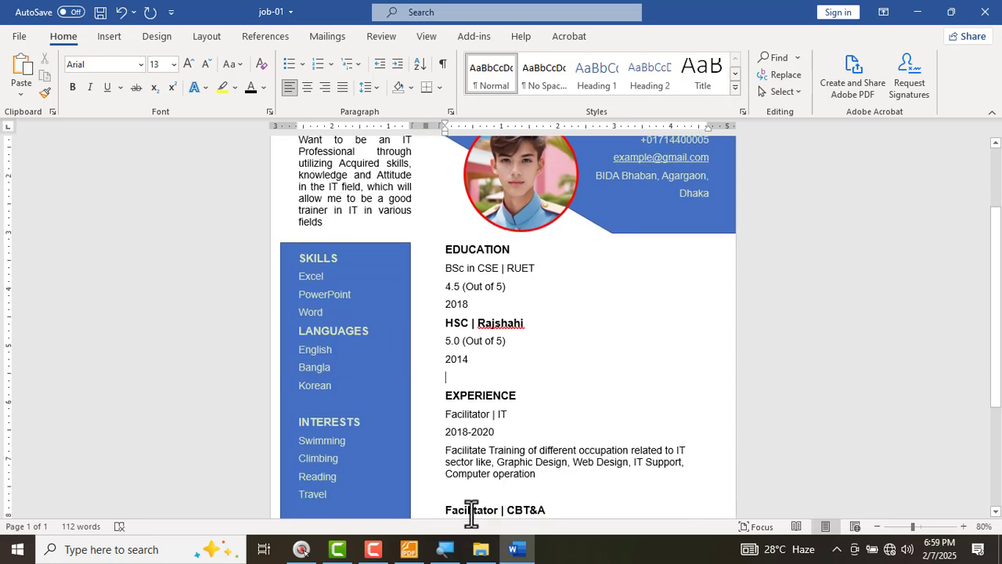
- Switch to Foxit Reader and underline the requirement to insert a shape at the bottom right corner with freehand strokes
{"action": "left_click", "coordinate": [408, 549]}
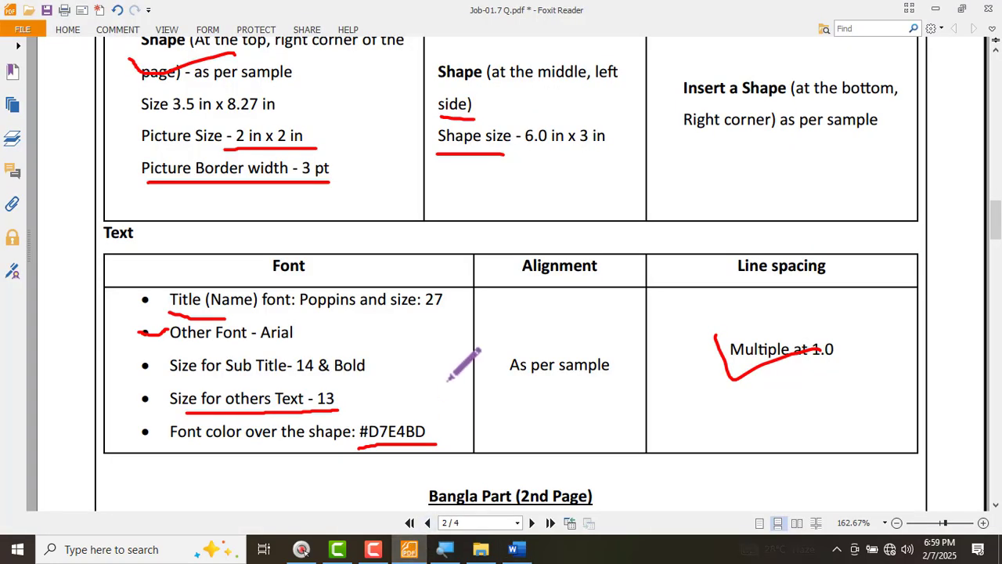
{"action": "scroll", "coordinate": [552, 357], "scroll_direction": "down", "scroll_amount": 1}
{"action": "scroll", "coordinate": [689, 283], "scroll_direction": "up", "scroll_amount": 1}
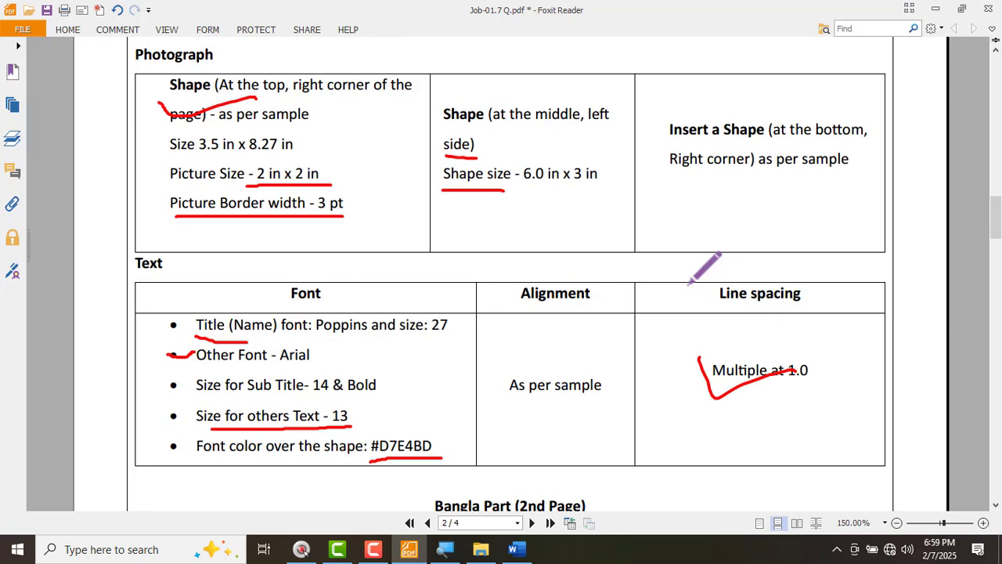
{"action": "scroll", "coordinate": [736, 278], "scroll_direction": "up", "scroll_amount": 2}
{"action": "scroll", "coordinate": [799, 283], "scroll_direction": "up", "scroll_amount": 1}
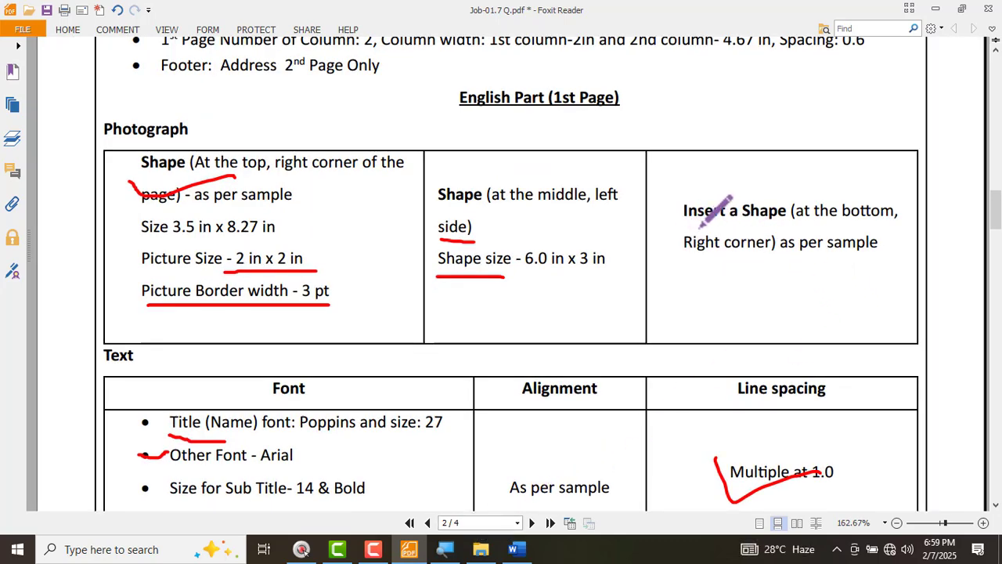
{"action": "left_click_drag", "start_coordinate": [684, 222], "coordinate": [896, 221]}
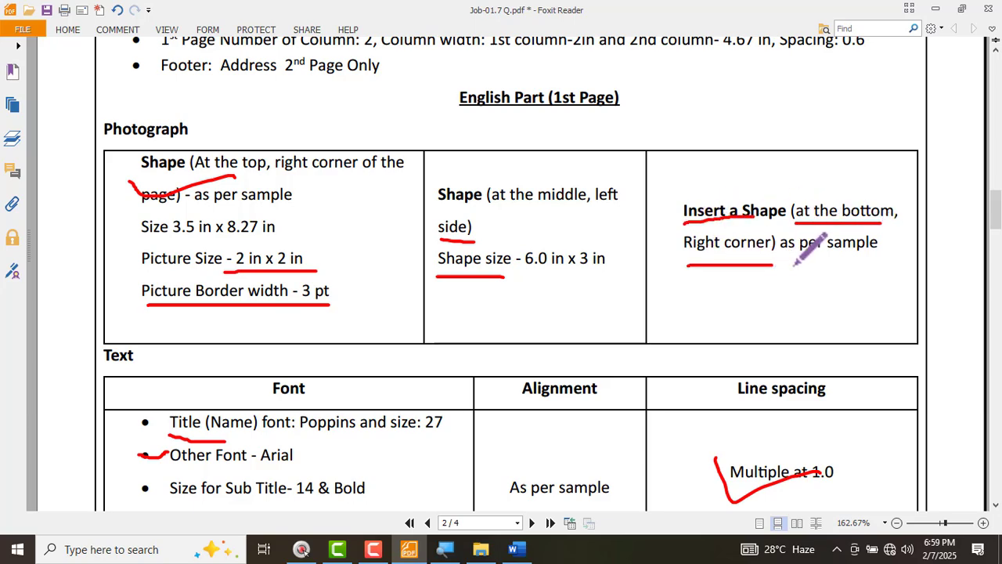
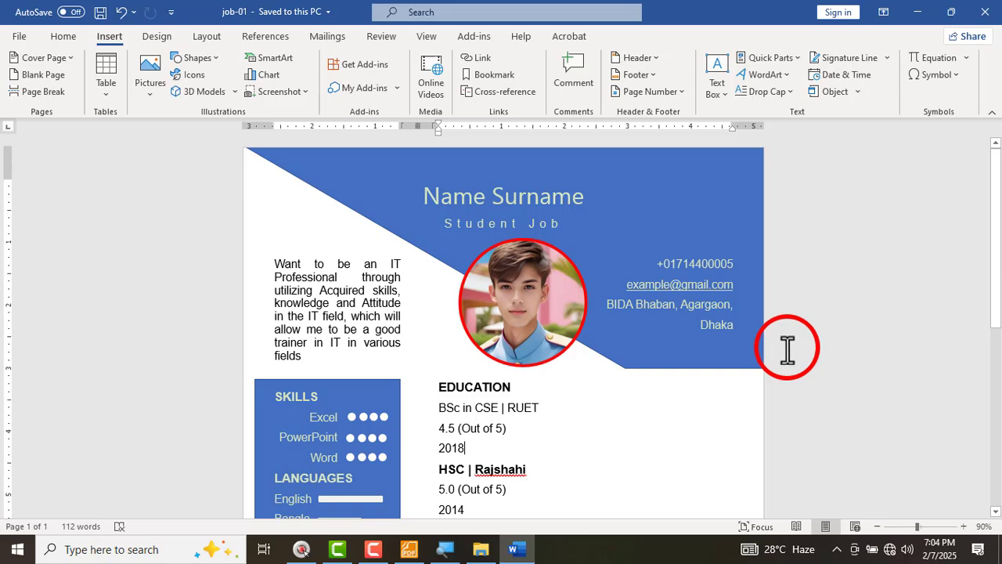
- Move the circular picture in Word to the horizontal center of the page, directly under the Student Job line
{"action": "key", "text": "alt+Tab"}
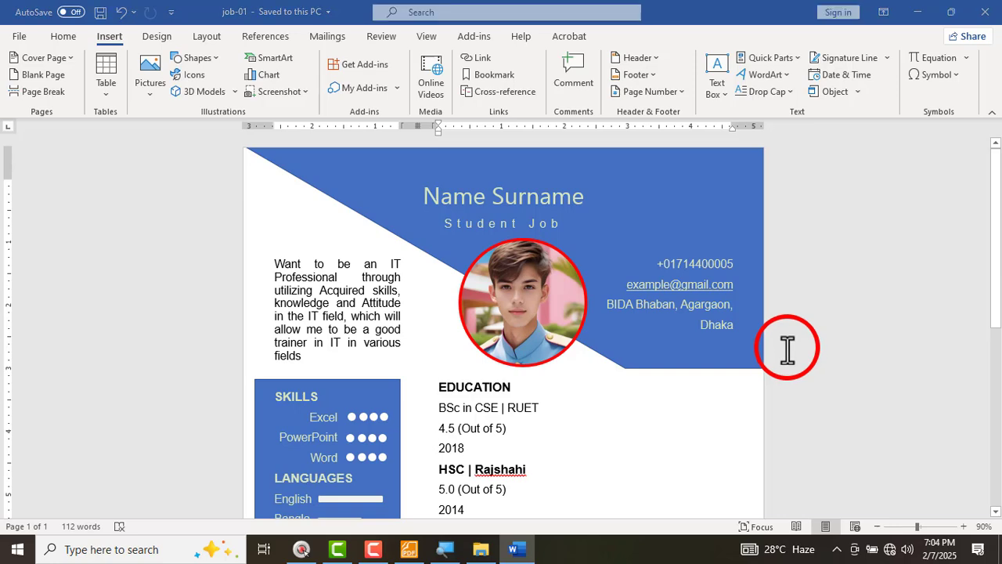
{"action": "key", "text": "alt+Tab"}
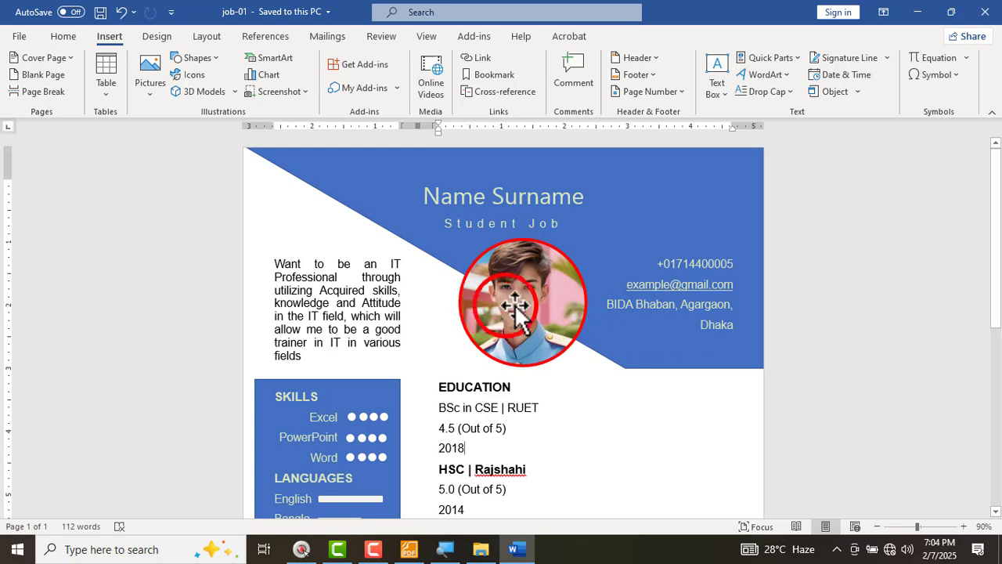
{"action": "left_click_drag", "start_coordinate": [514, 305], "coordinate": [517, 295]}
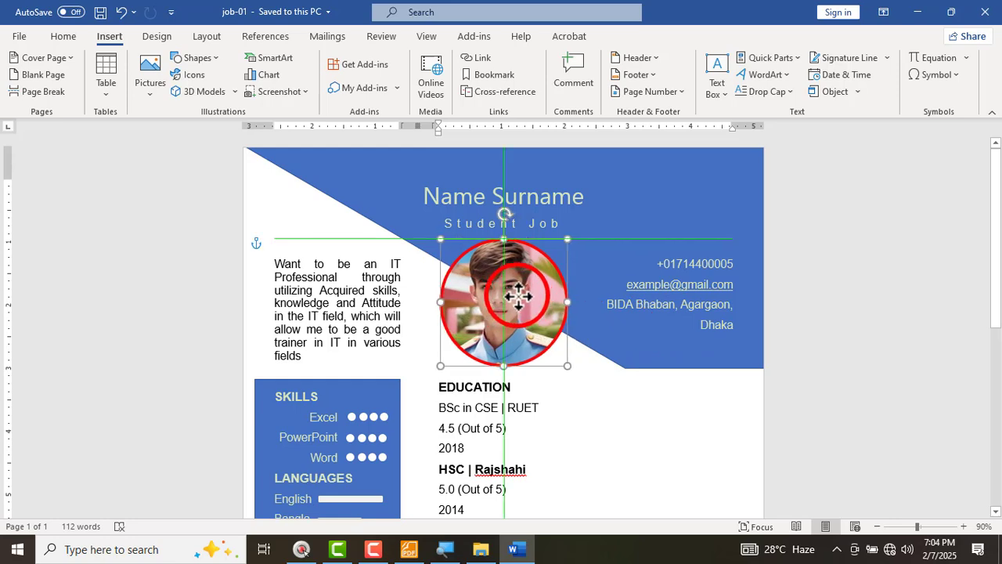
{"action": "left_click", "coordinate": [819, 350]}
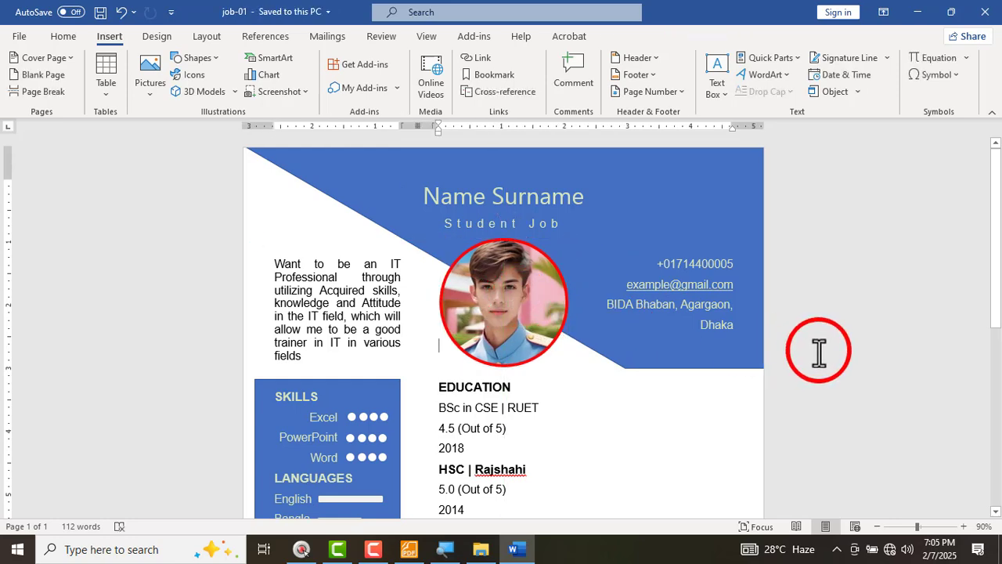
- Switch to Foxit Reader and examine the sample résumé page and the Bangla letter page, from letterhead to footer
{"action": "scroll", "coordinate": [463, 405], "scroll_direction": "down", "scroll_amount": 6}
{"action": "key", "text": "alt+Tab"}
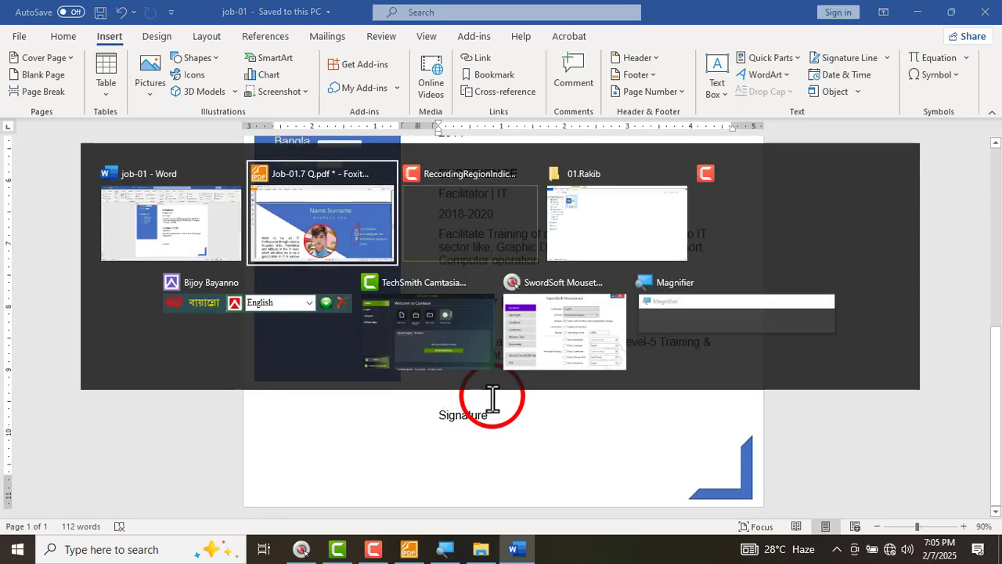
{"action": "scroll", "coordinate": [593, 396], "scroll_direction": "down", "scroll_amount": 3}
{"action": "scroll", "coordinate": [587, 395], "scroll_direction": "down", "scroll_amount": 2}
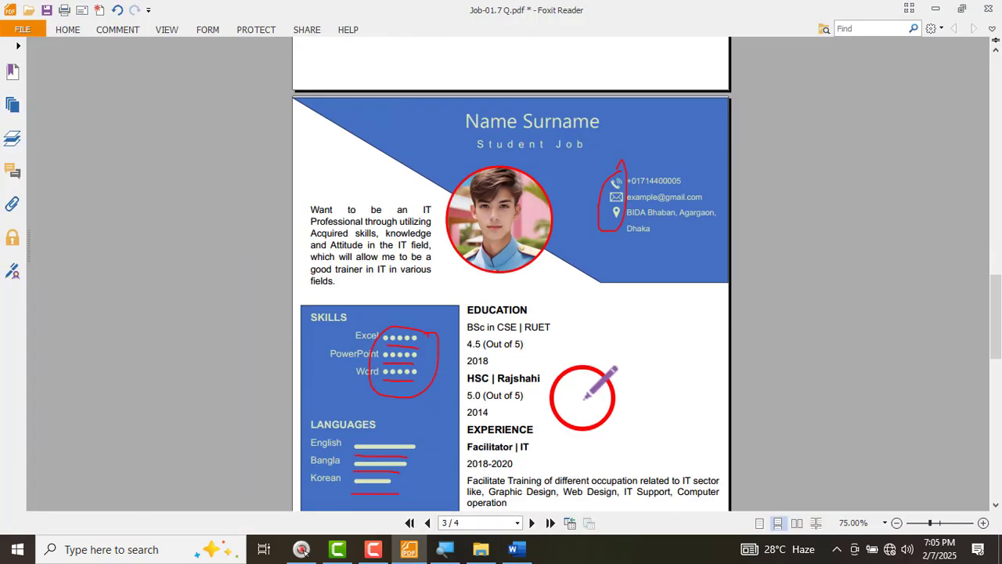
{"action": "scroll", "coordinate": [585, 397], "scroll_direction": "down", "scroll_amount": 4}
{"action": "scroll", "coordinate": [522, 416], "scroll_direction": "down", "scroll_amount": 3}
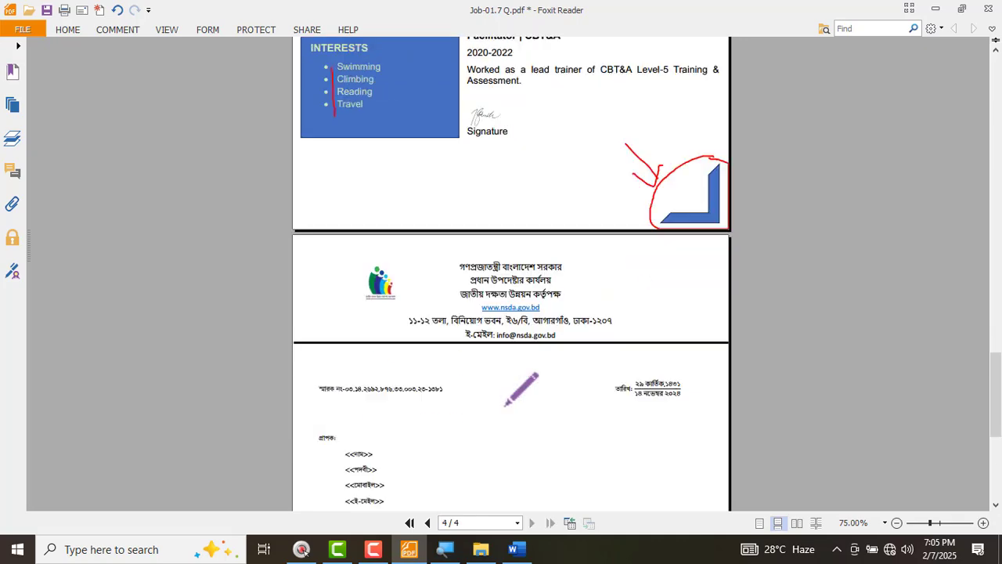
{"action": "scroll", "coordinate": [489, 354], "scroll_direction": "up", "scroll_amount": 4, "text": "ctrl"}
{"action": "scroll", "coordinate": [464, 260], "scroll_direction": "down", "scroll_amount": 3, "text": "ctrl"}
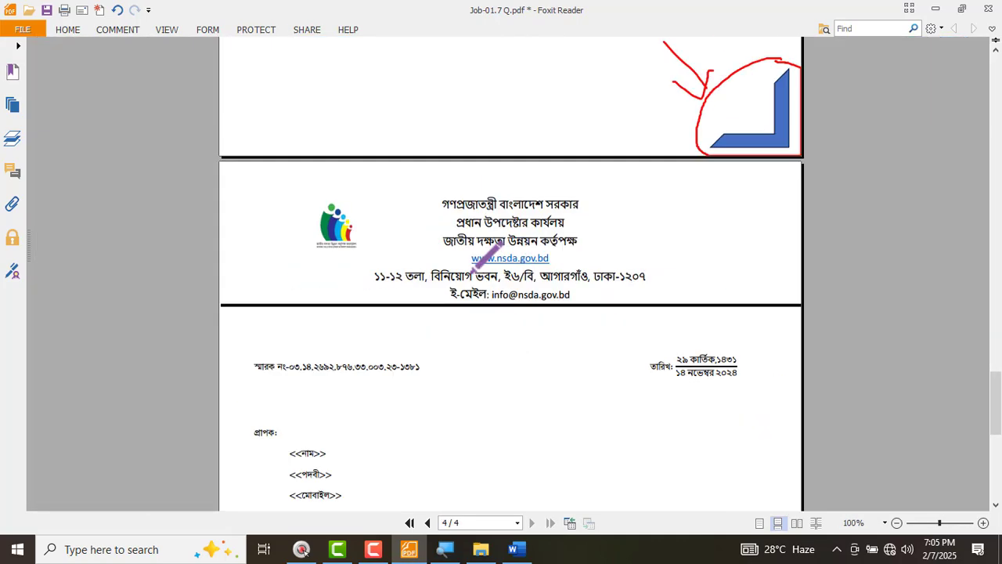
{"action": "scroll", "coordinate": [482, 266], "scroll_direction": "up", "scroll_amount": 2, "text": "ctrl"}
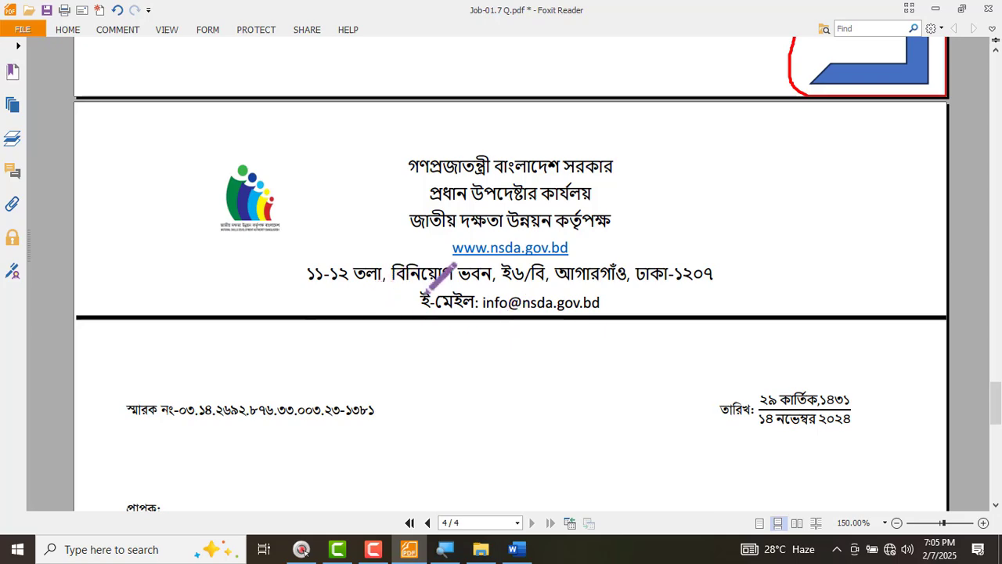
{"action": "scroll", "coordinate": [441, 310], "scroll_direction": "down", "scroll_amount": 1, "text": "ctrl"}
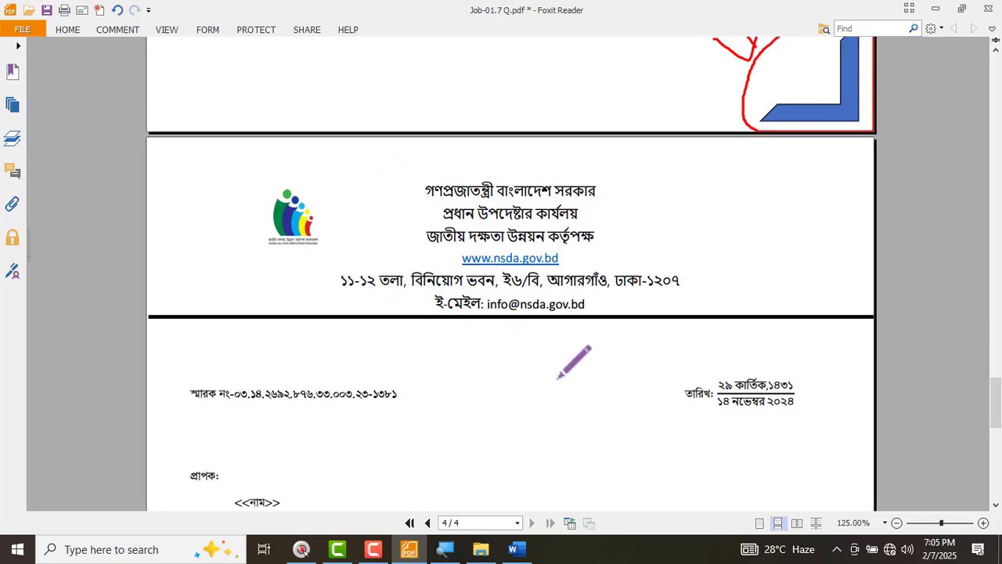
{"action": "scroll", "coordinate": [558, 378], "scroll_direction": "down", "scroll_amount": 10}
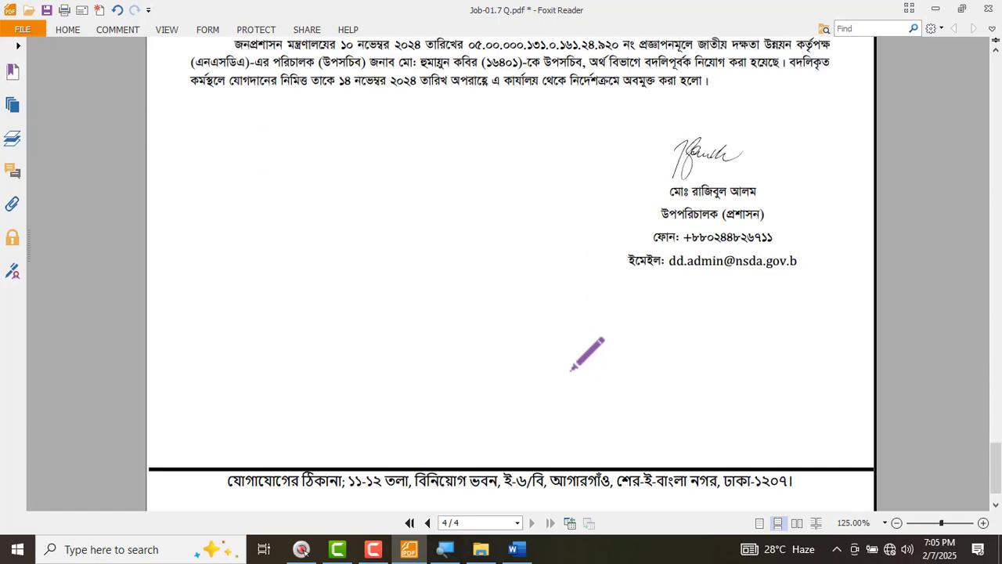
{"action": "scroll", "coordinate": [572, 368], "scroll_direction": "up", "scroll_amount": 10}
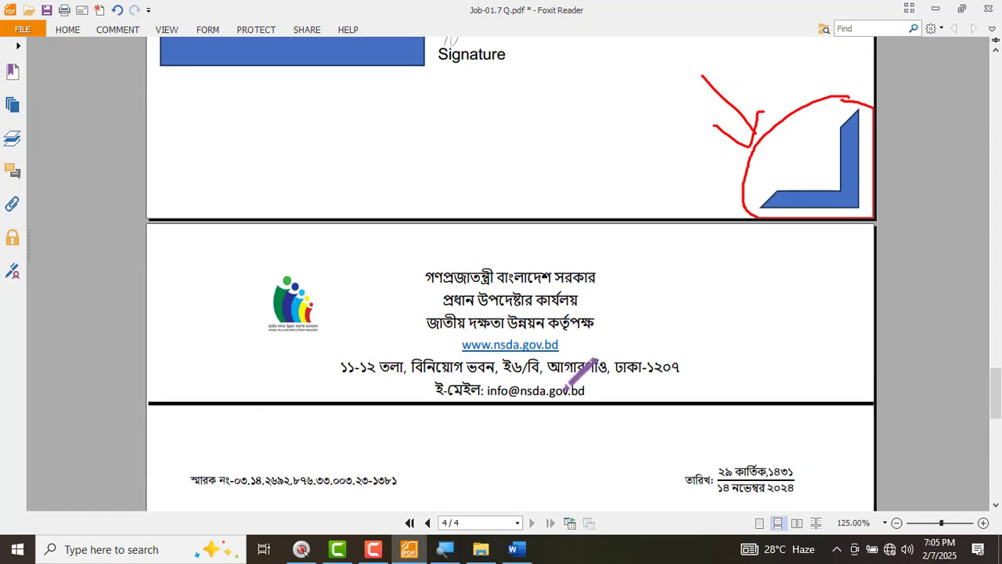
{"action": "scroll", "coordinate": [579, 376], "scroll_direction": "down", "scroll_amount": 10}
{"action": "scroll", "coordinate": [576, 378], "scroll_direction": "up", "scroll_amount": 3}
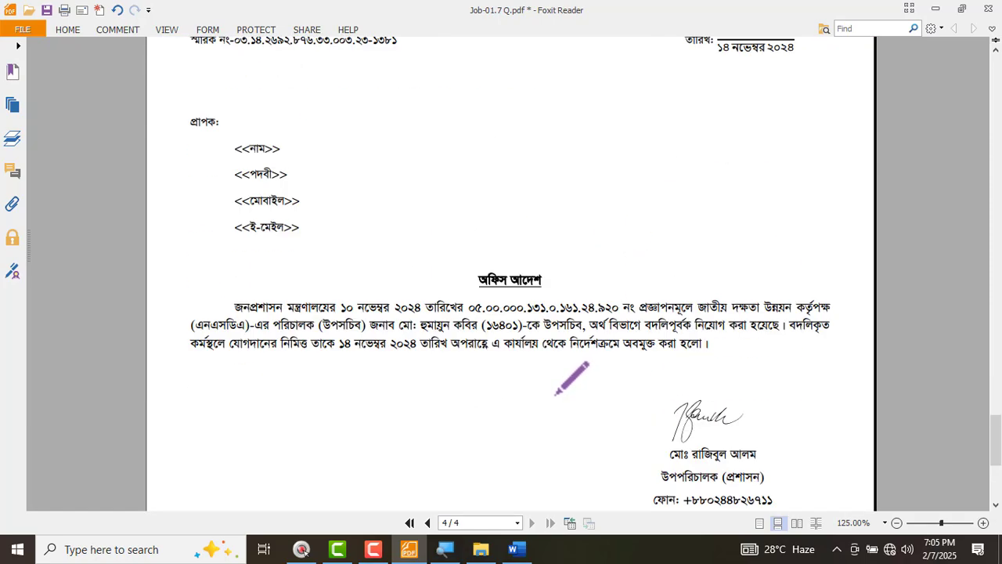
{"action": "scroll", "coordinate": [556, 393], "scroll_direction": "up", "scroll_amount": 5}
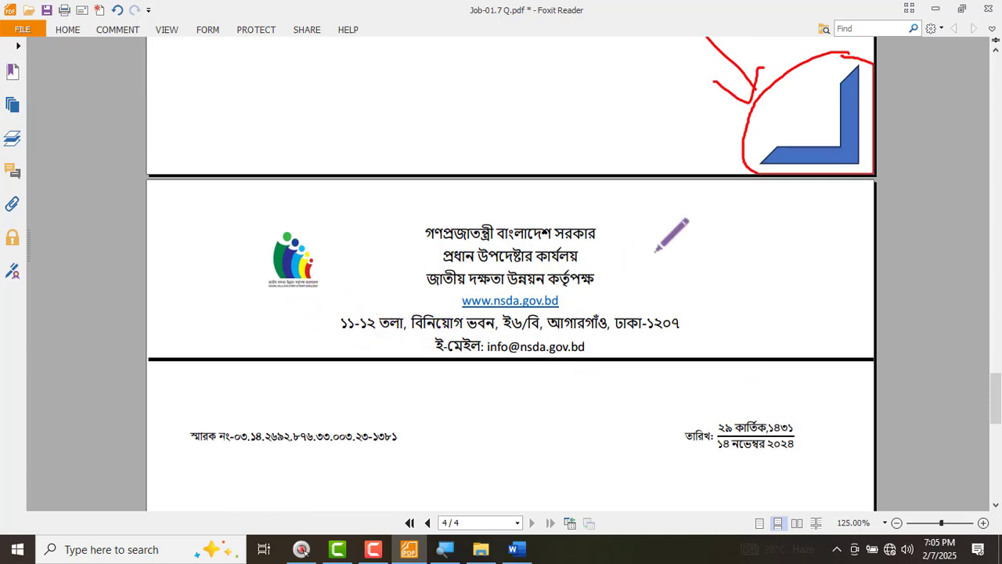
- Try circling the letterhead and the lower sections of the Bangla letter sample with freehand strokes
{"action": "mouse_move", "coordinate": [660, 228]}
{"action": "left_mouse_down"}
{"action": "mouse_move", "coordinate": [587, 201]}
{"action": "mouse_move", "coordinate": [349, 228]}
{"action": "left_mouse_up"}
{"action": "left_click_drag", "start_coordinate": [314, 322], "coordinate": [439, 356]}
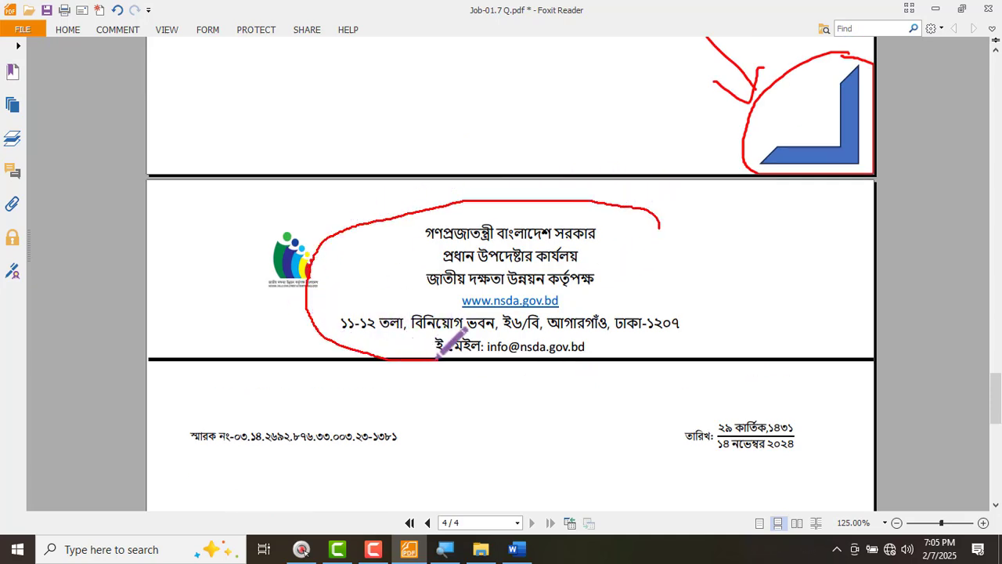
{"action": "scroll", "coordinate": [469, 313], "scroll_direction": "down", "scroll_amount": 10}
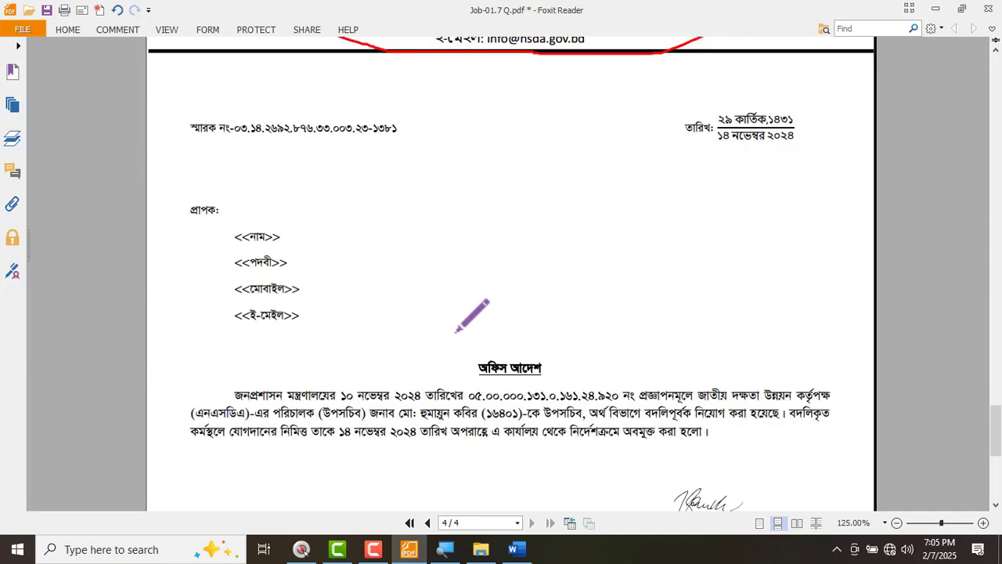
{"action": "mouse_move", "coordinate": [800, 430]}
{"action": "left_mouse_down"}
{"action": "mouse_move", "coordinate": [376, 392]}
{"action": "mouse_move", "coordinate": [225, 419]}
{"action": "left_mouse_up"}
{"action": "mouse_move", "coordinate": [253, 481]}
{"action": "left_mouse_down"}
{"action": "mouse_move", "coordinate": [572, 484]}
{"action": "mouse_move", "coordinate": [800, 464]}
{"action": "mouse_move", "coordinate": [671, 430]}
{"action": "mouse_move", "coordinate": [201, 365]}
{"action": "left_mouse_up"}
{"action": "scroll", "coordinate": [637, 407], "scroll_direction": "up", "scroll_amount": 3}
{"action": "scroll", "coordinate": [211, 337], "scroll_direction": "up", "scroll_amount": 3}
{"action": "mouse_move", "coordinate": [838, 324]}
{"action": "left_mouse_down"}
{"action": "mouse_move", "coordinate": [724, 106]}
{"action": "mouse_move", "coordinate": [225, 102]}
{"action": "mouse_move", "coordinate": [278, 310]}
{"action": "mouse_move", "coordinate": [310, 312]}
{"action": "left_mouse_up"}
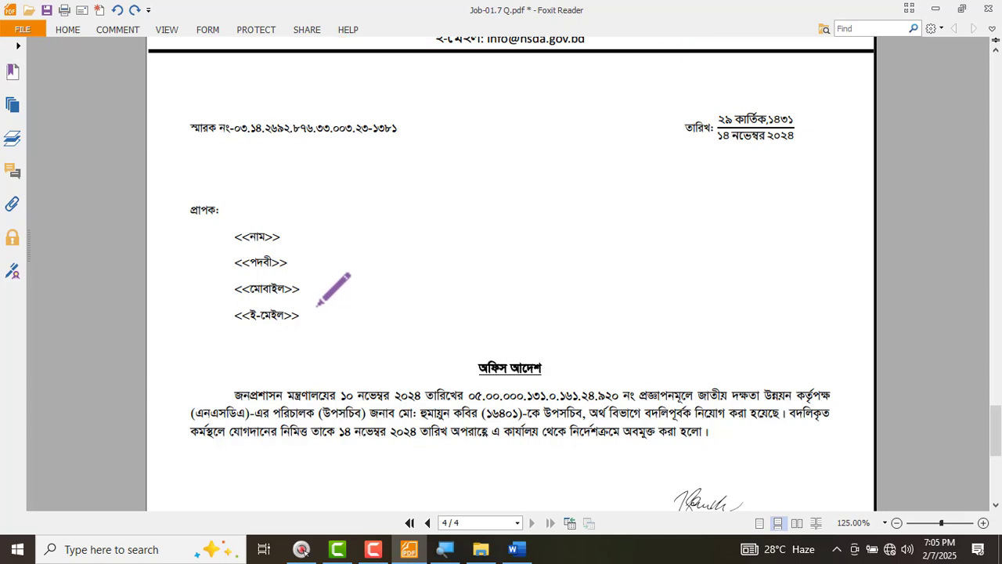
- Minimize the sample PDF and return to the end of the résumé in Word
{"action": "scroll", "coordinate": [916, 59], "scroll_direction": "up", "scroll_amount": 5}
{"action": "left_click", "coordinate": [936, 9]}
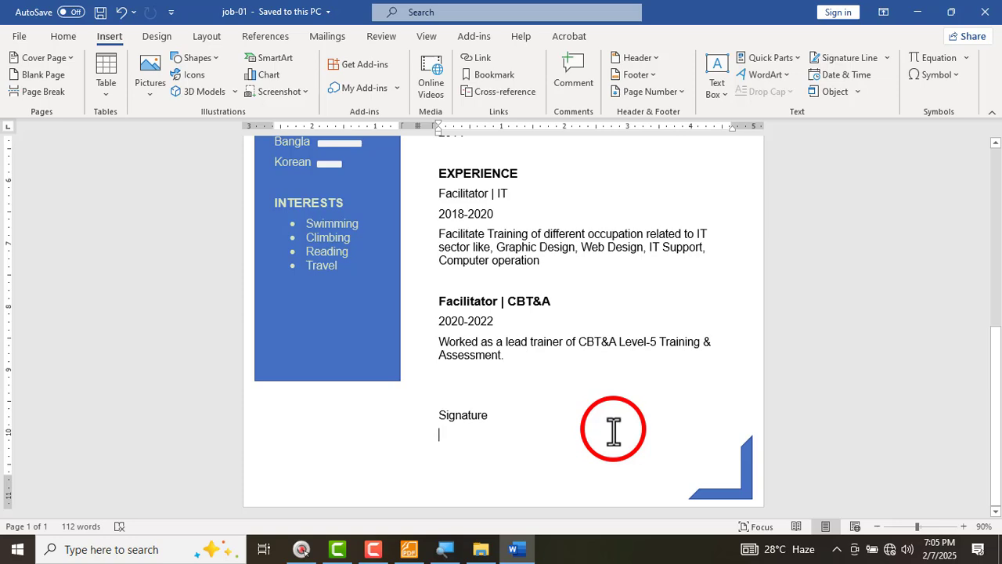
- Insert a Next Page section break below the Signature line at the end of the résumé to start a second page
{"action": "key", "text": "ctrl"}
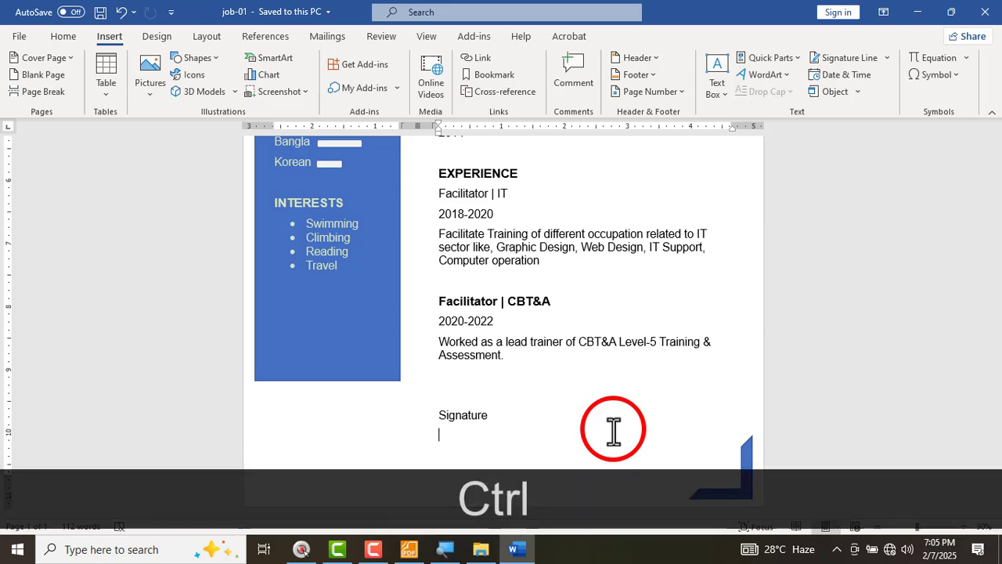
{"action": "key", "text": "ctrl+End"}
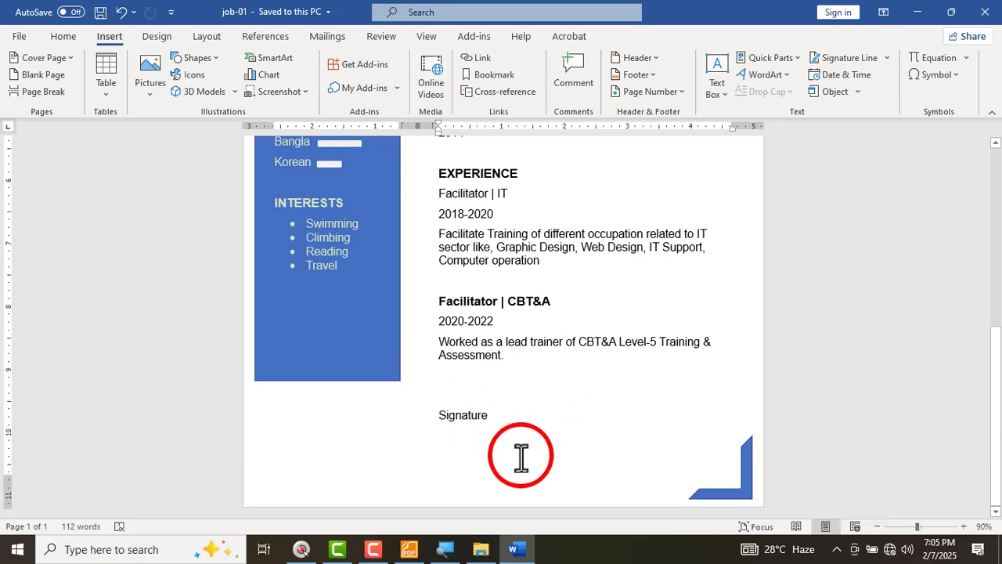
{"action": "key", "text": "Scroll_Lock"}
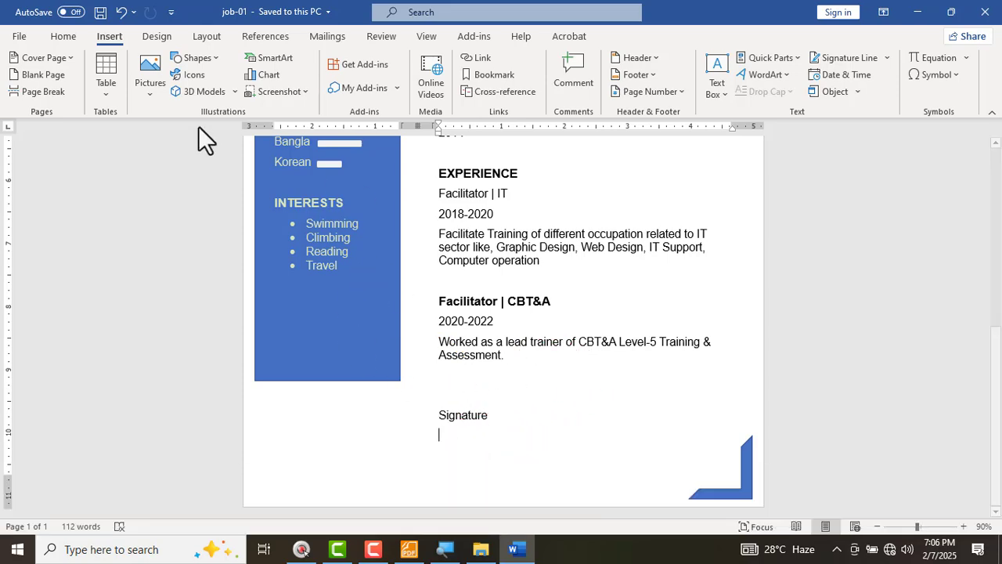
{"action": "left_click", "coordinate": [219, 37]}
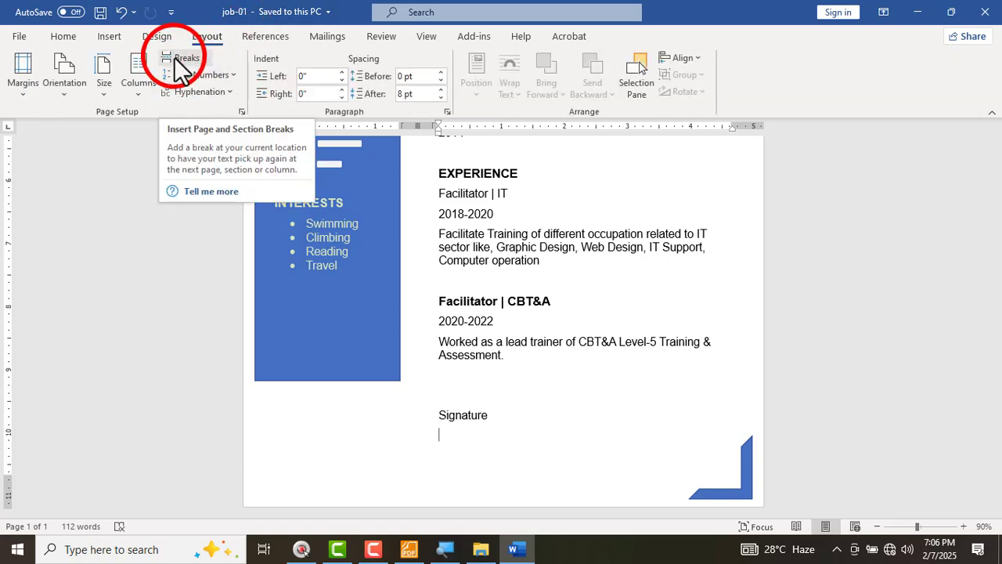
{"action": "left_click", "coordinate": [180, 63]}
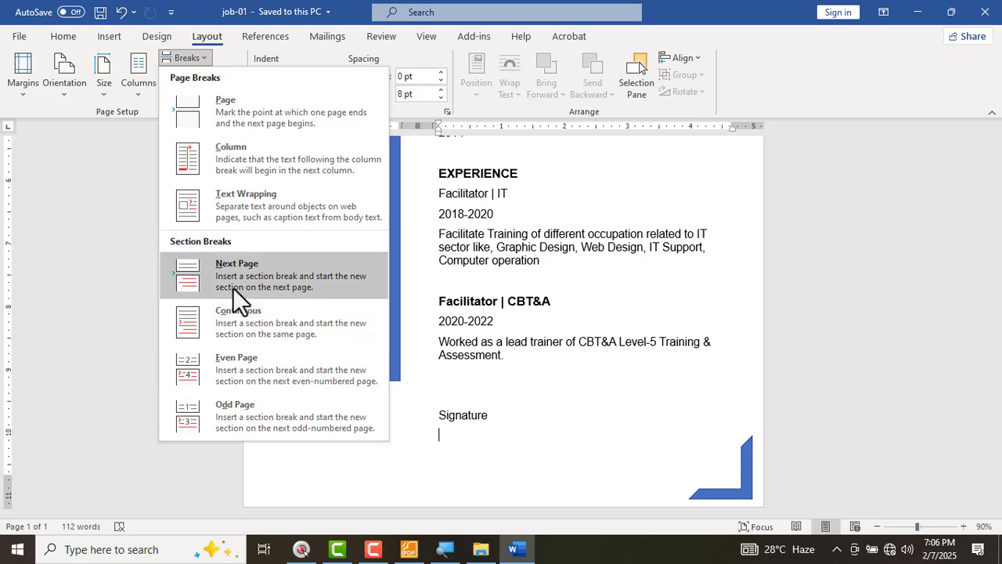
{"action": "left_click", "coordinate": [232, 287]}
{"action": "scroll", "coordinate": [372, 459], "scroll_direction": "down", "scroll_amount": 2}
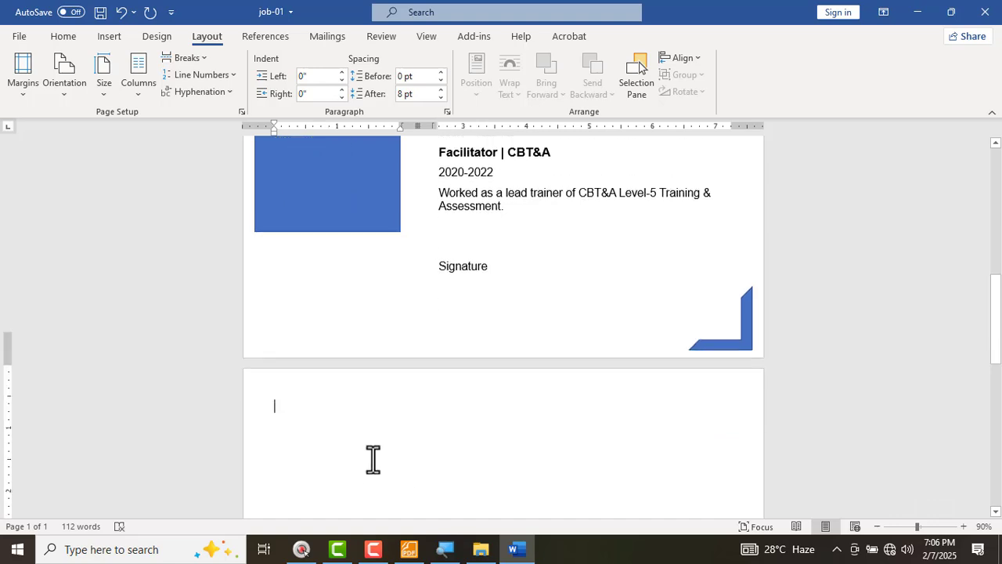
{"action": "scroll", "coordinate": [373, 460], "scroll_direction": "down", "scroll_amount": 1}
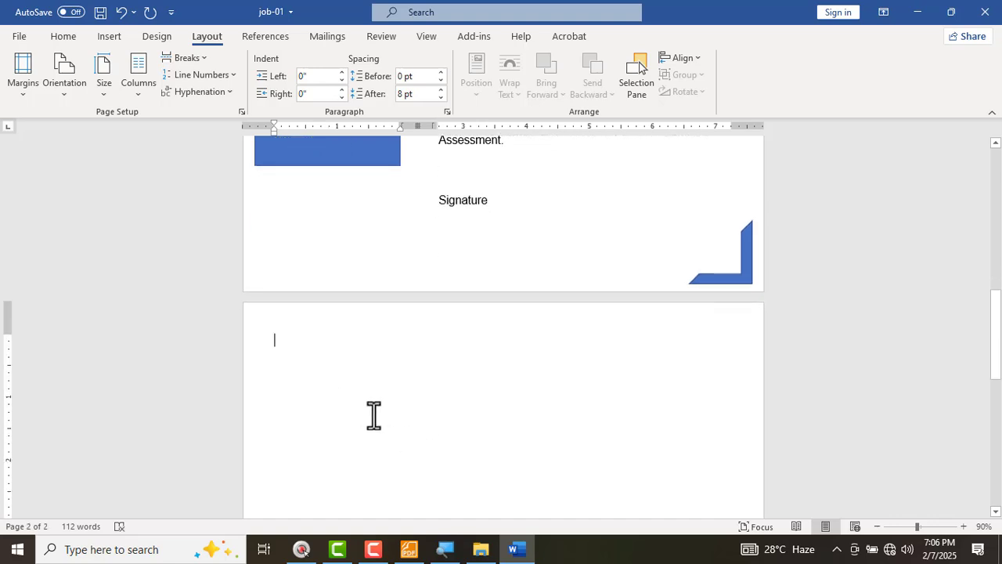
- Switch to Foxit Reader to check the letterhead of the Bangla letter sample, minimizing the Word document
{"action": "key", "text": "alt+Tab"}
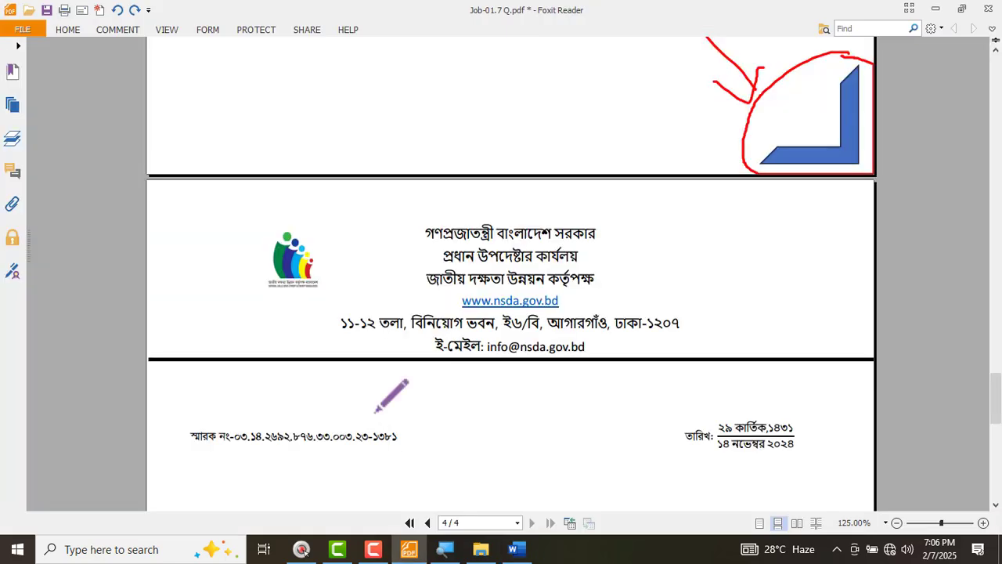
{"action": "key", "text": "alt+Tab"}
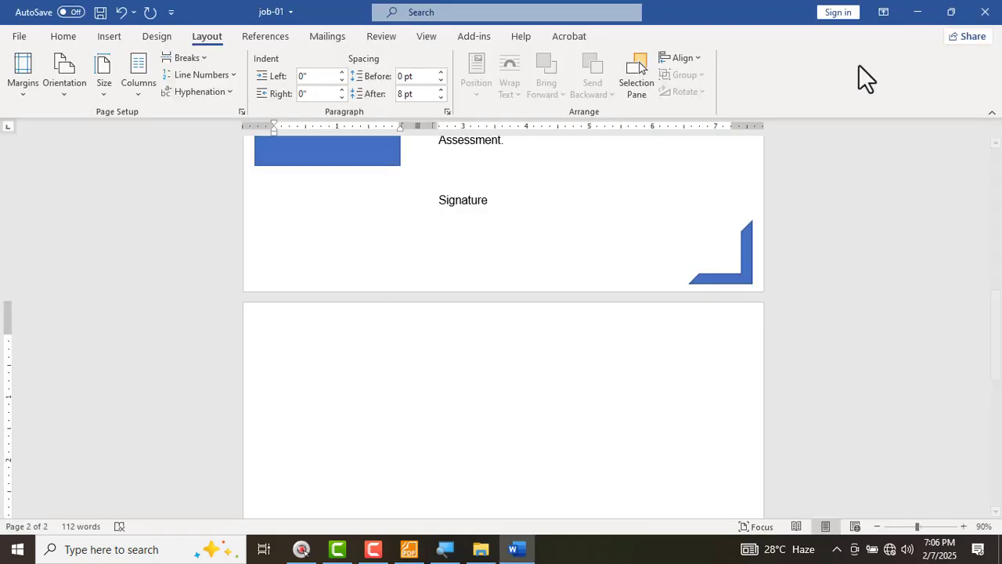
{"action": "left_click", "coordinate": [919, 11]}
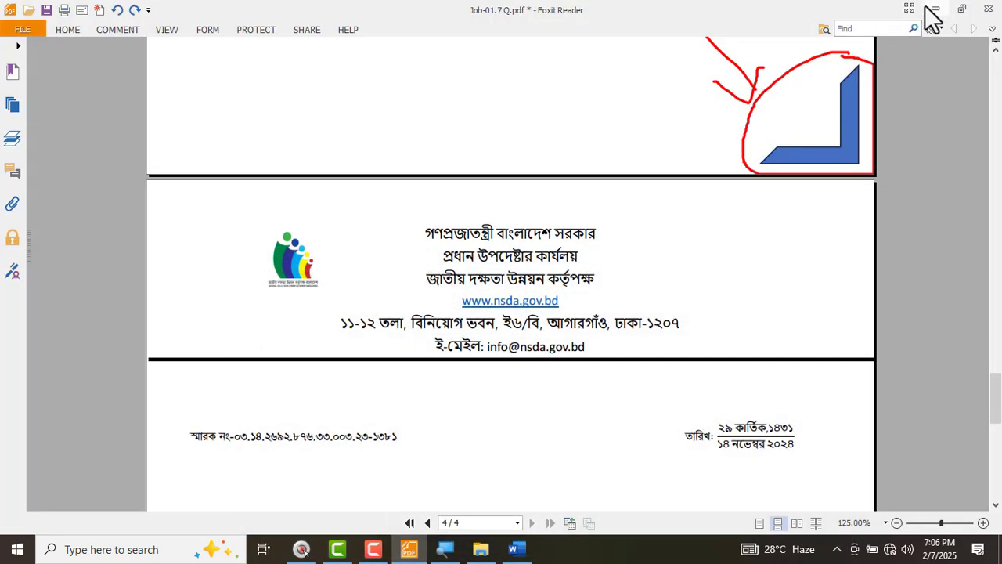
- Open the Doc file from the desktop and copy the letterhead block, from the government name line through the e-mail line
{"action": "left_click", "coordinate": [934, 11]}
{"action": "double_click", "coordinate": [99, 236]}
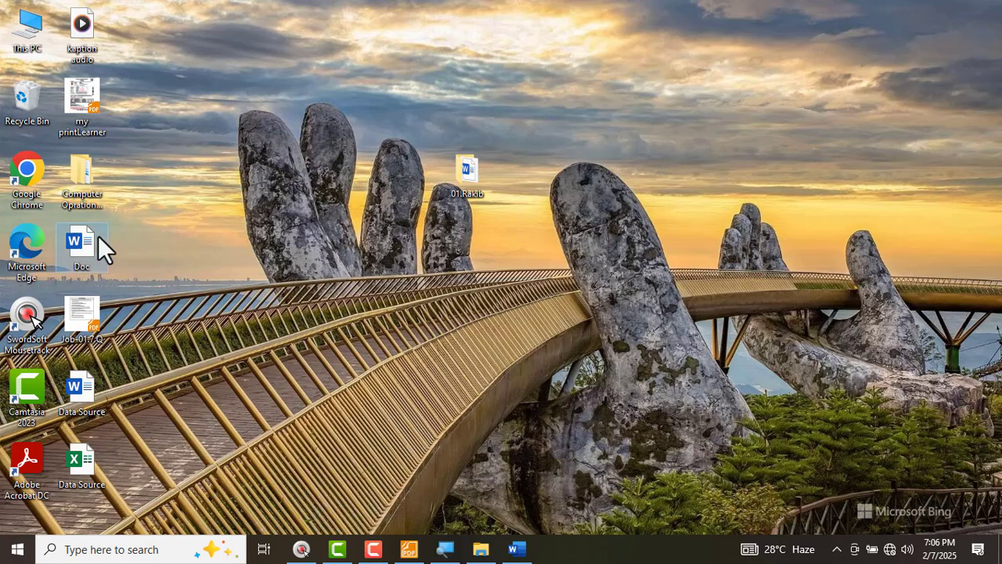
{"action": "scroll", "coordinate": [360, 368], "scroll_direction": "down", "scroll_amount": 3}
{"action": "scroll", "coordinate": [362, 390], "scroll_direction": "down", "scroll_amount": 15}
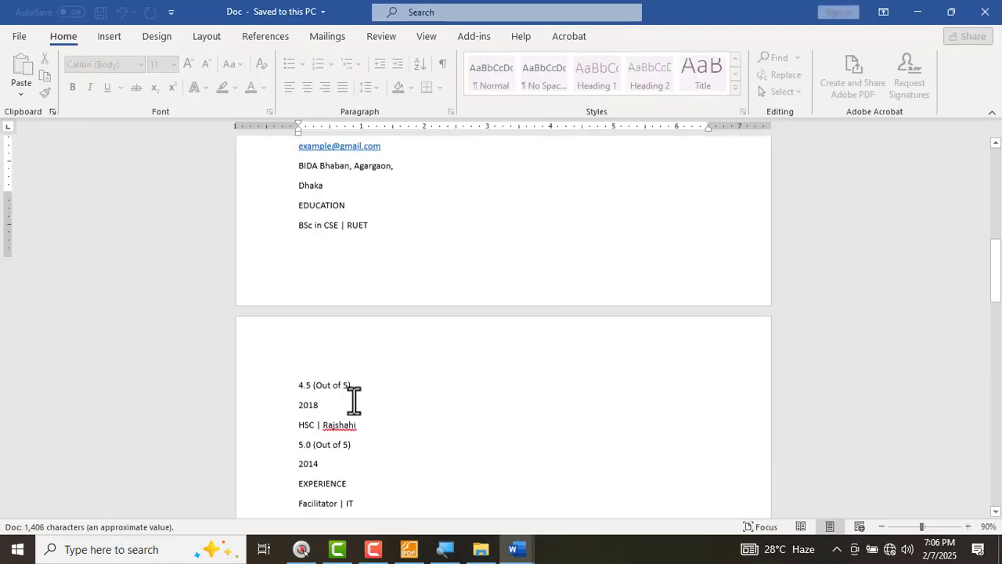
{"action": "scroll", "coordinate": [303, 375], "scroll_direction": "up", "scroll_amount": 2}
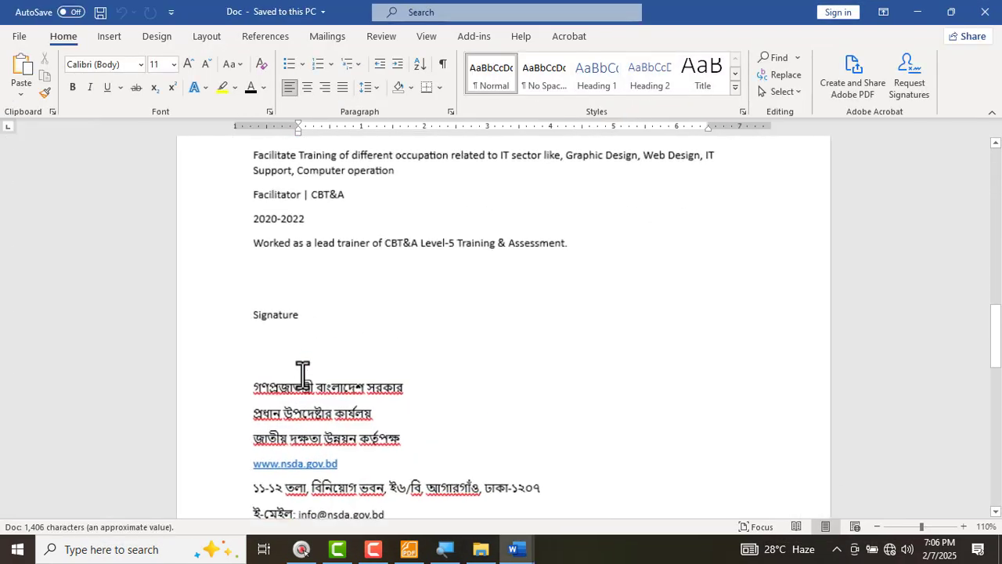
{"action": "scroll", "coordinate": [259, 329], "scroll_direction": "down", "scroll_amount": 2}
{"action": "left_click_drag", "start_coordinate": [247, 234], "coordinate": [393, 366]}
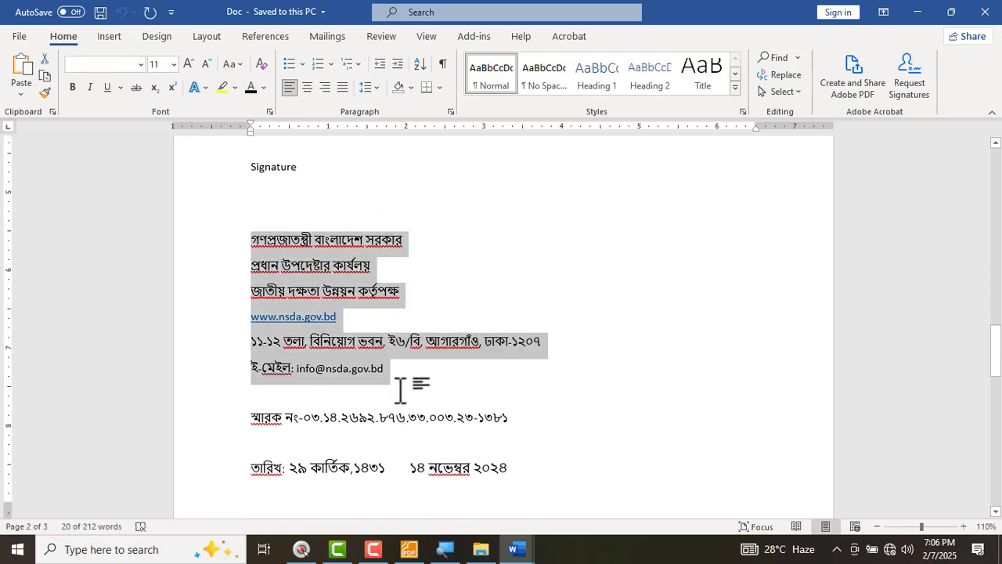
- Switch to the job-01 document, open the second page's header for editing and unlink it from the previous section
{"action": "key", "text": "alt+Tab"}
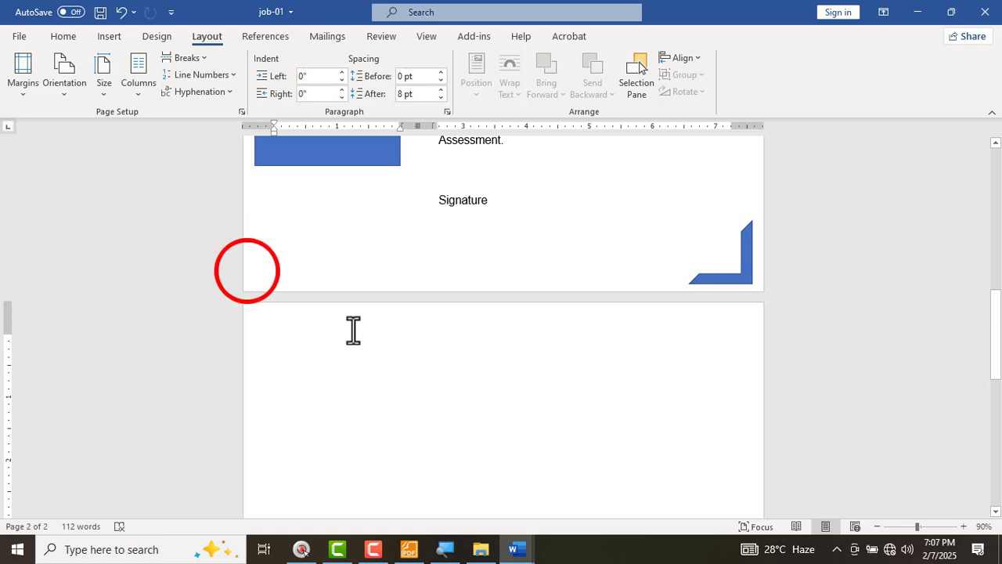
{"action": "left_click", "coordinate": [110, 39]}
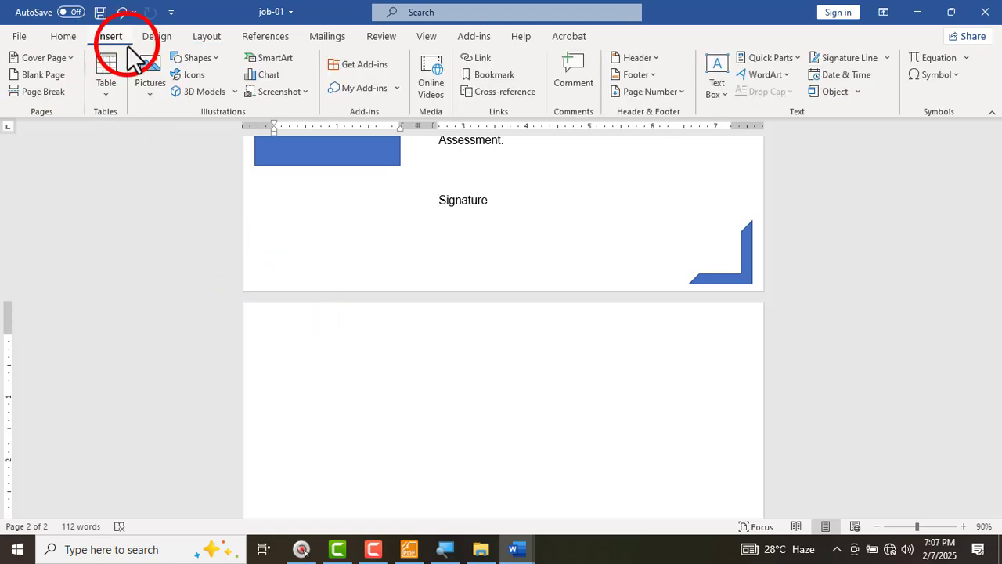
{"action": "left_click", "coordinate": [636, 57]}
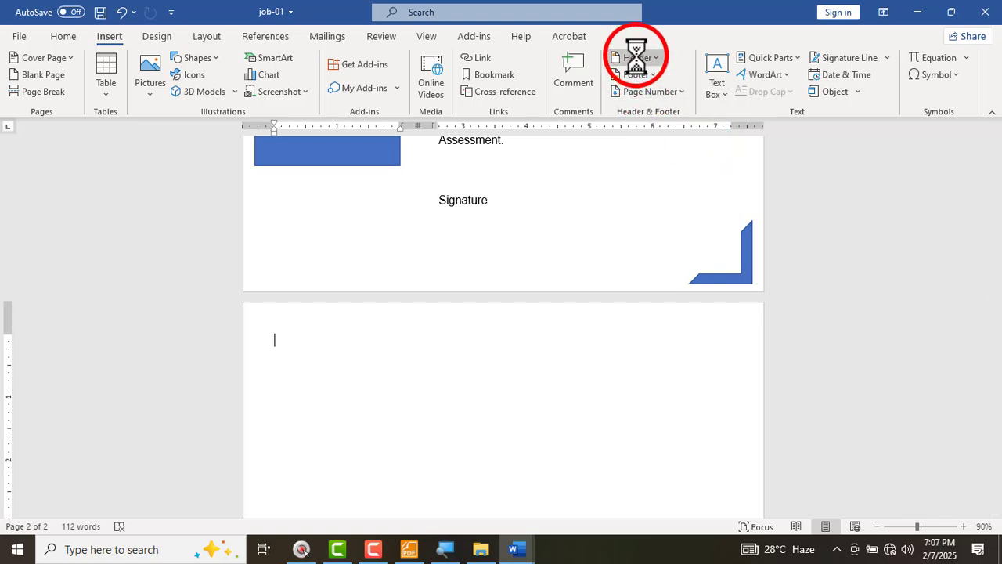
{"action": "left_click", "coordinate": [635, 437]}
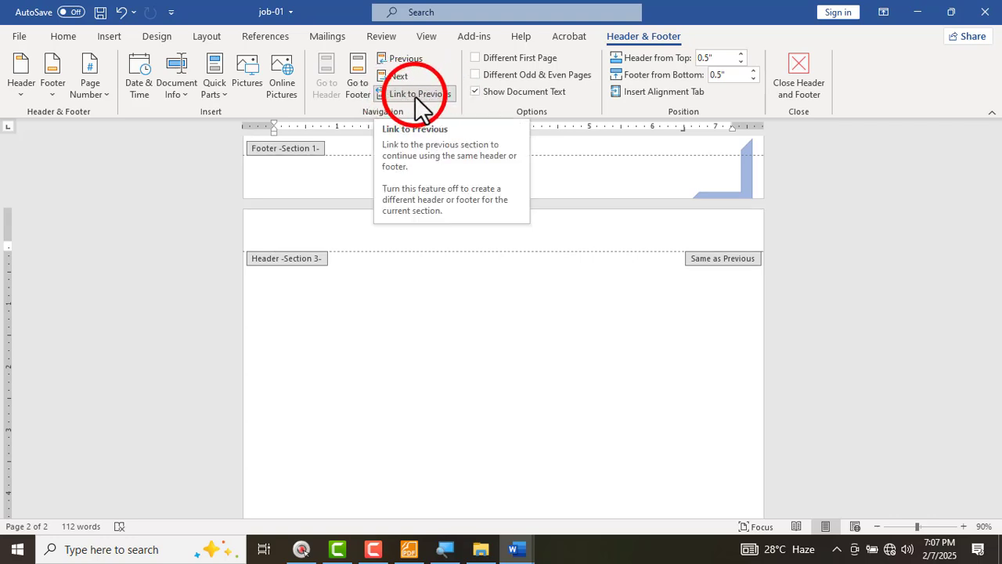
{"action": "left_click", "coordinate": [415, 95]}
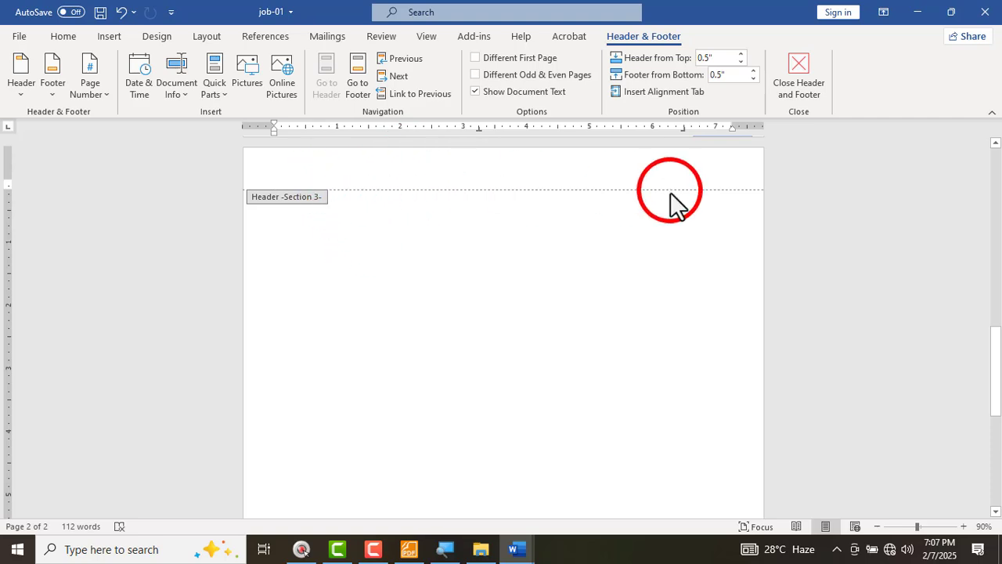
- Paste the copied letterhead lines into the second page's header
{"action": "scroll", "coordinate": [488, 280], "scroll_direction": "up", "scroll_amount": 15}
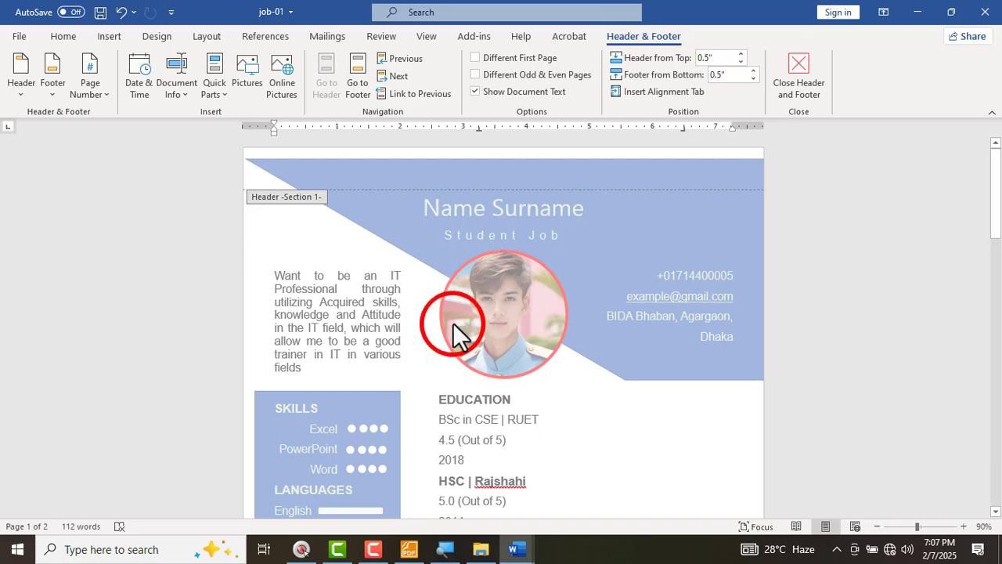
{"action": "scroll", "coordinate": [309, 352], "scroll_direction": "down", "scroll_amount": 9}
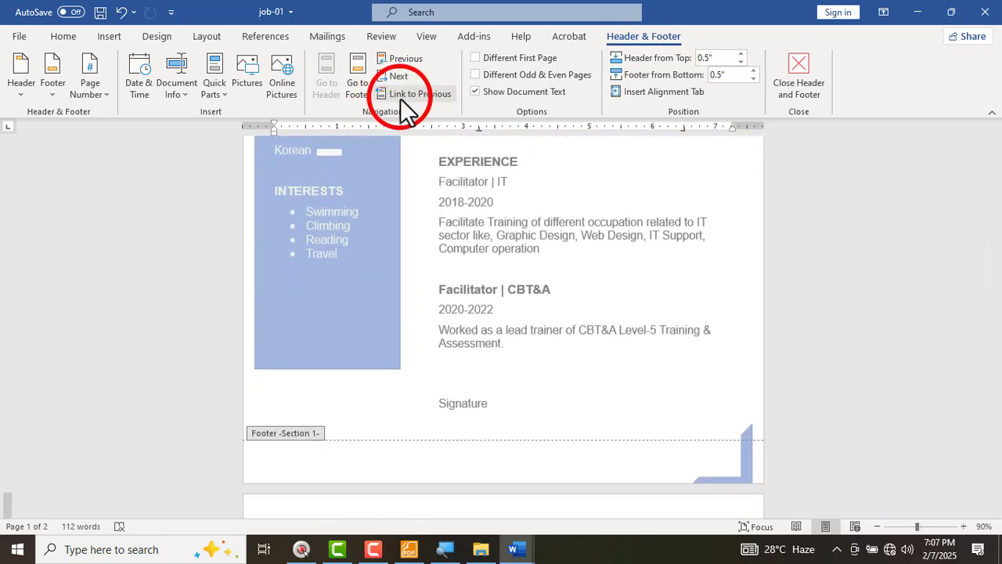
{"action": "scroll", "coordinate": [360, 392], "scroll_direction": "down", "scroll_amount": 1}
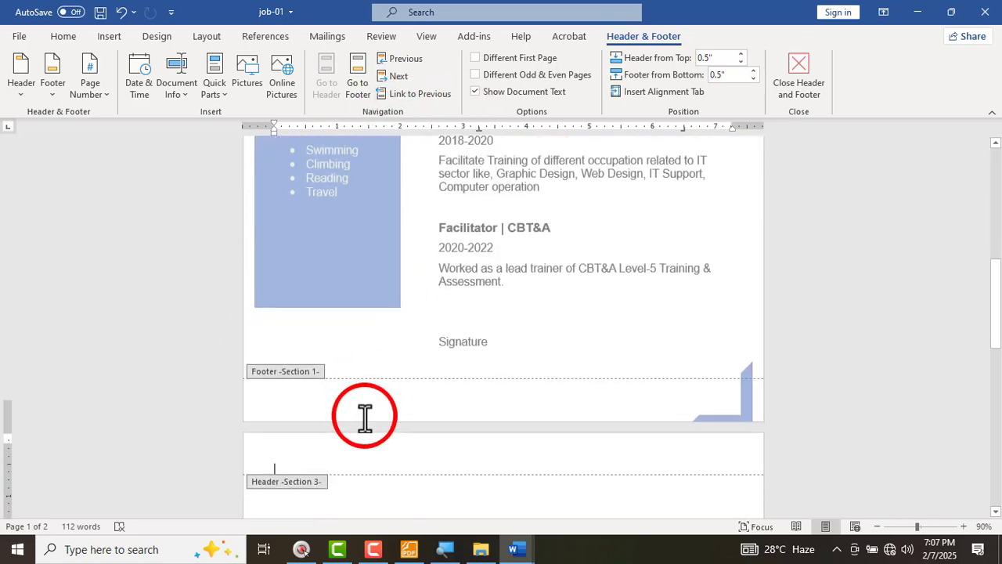
{"action": "scroll", "coordinate": [365, 418], "scroll_direction": "down", "scroll_amount": 1}
{"action": "key", "text": "ctrl+v"}
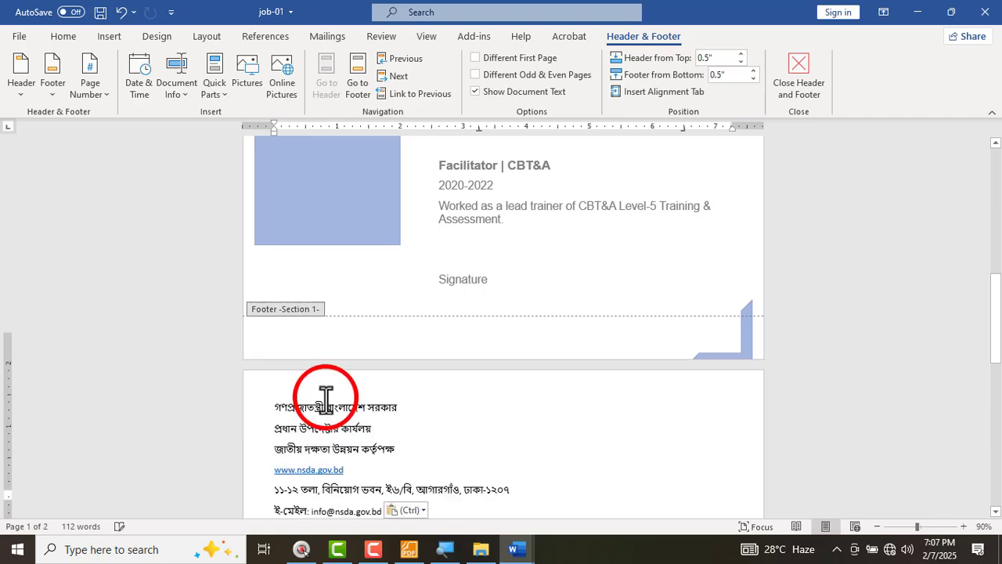
- Centre all the letterhead lines in the header and compare them with the reference PDF in Foxit Reader
{"action": "left_click_drag", "start_coordinate": [393, 477], "coordinate": [265, 376]}
{"action": "left_click", "coordinate": [63, 38]}
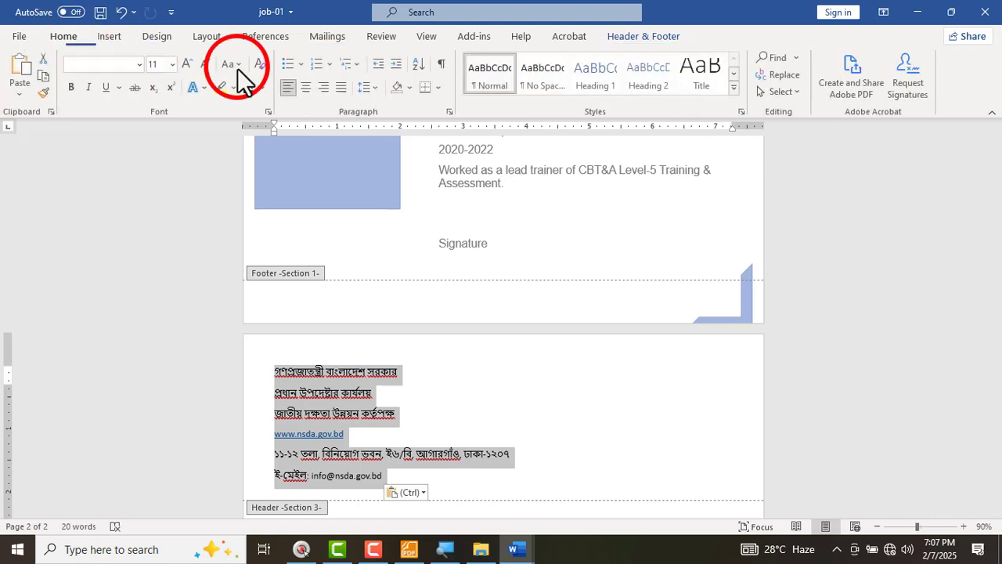
{"action": "left_click", "coordinate": [307, 87]}
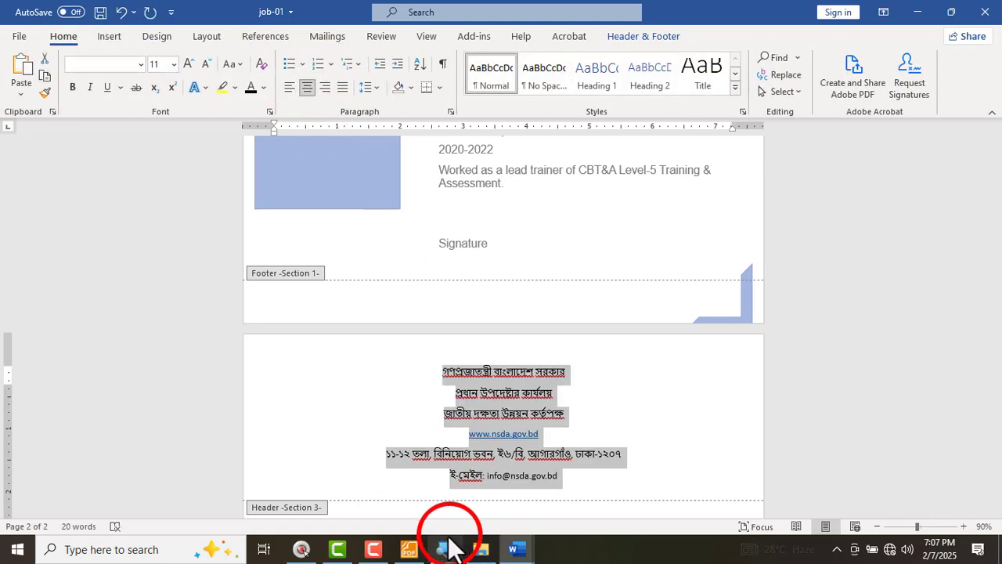
{"action": "left_click", "coordinate": [410, 551]}
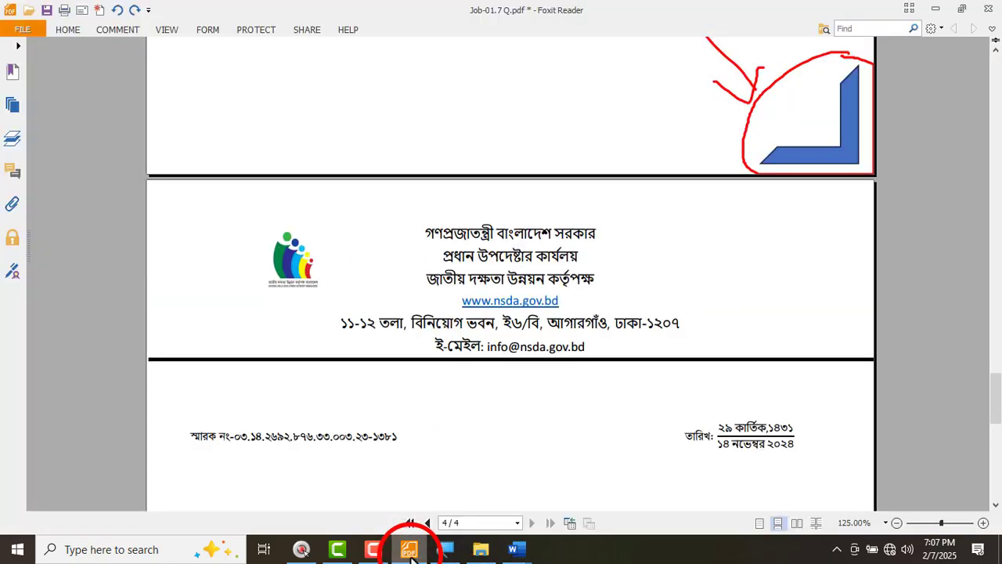
{"action": "left_click", "coordinate": [411, 551]}
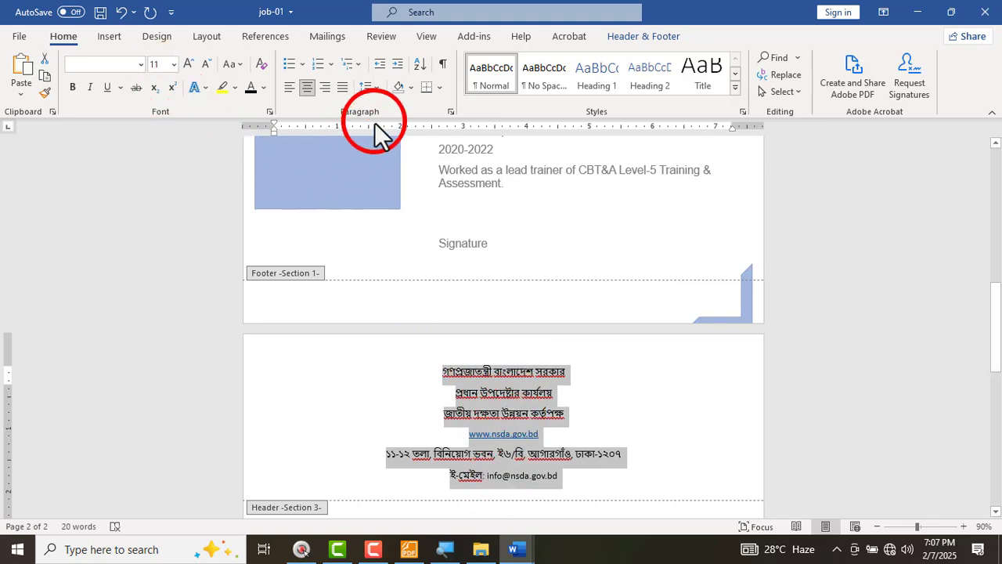
- Reduce the paragraph spacing after the letterhead lines and close the header and footer editing
{"action": "left_click", "coordinate": [450, 114]}
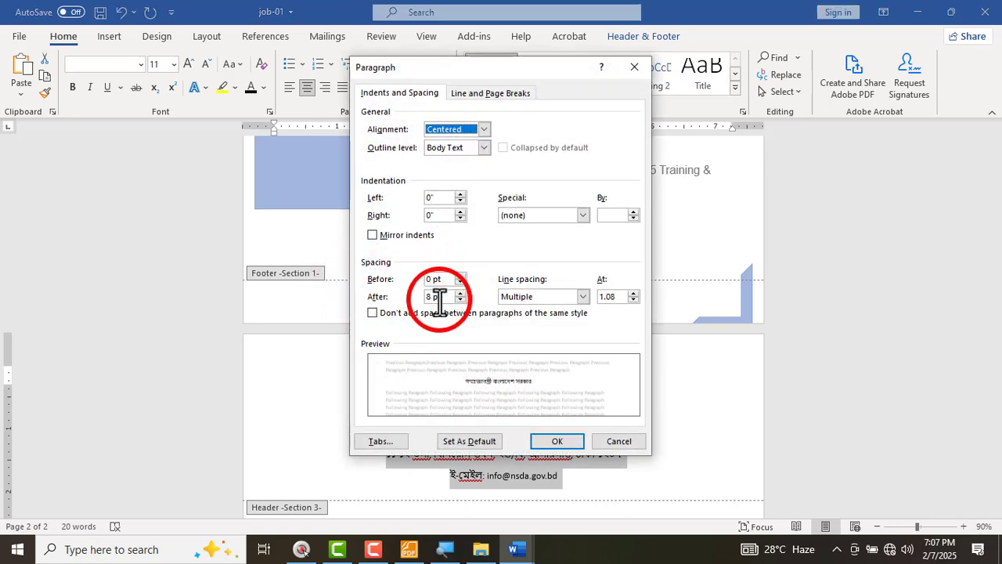
{"action": "left_click_drag", "start_coordinate": [444, 300], "coordinate": [360, 301]}
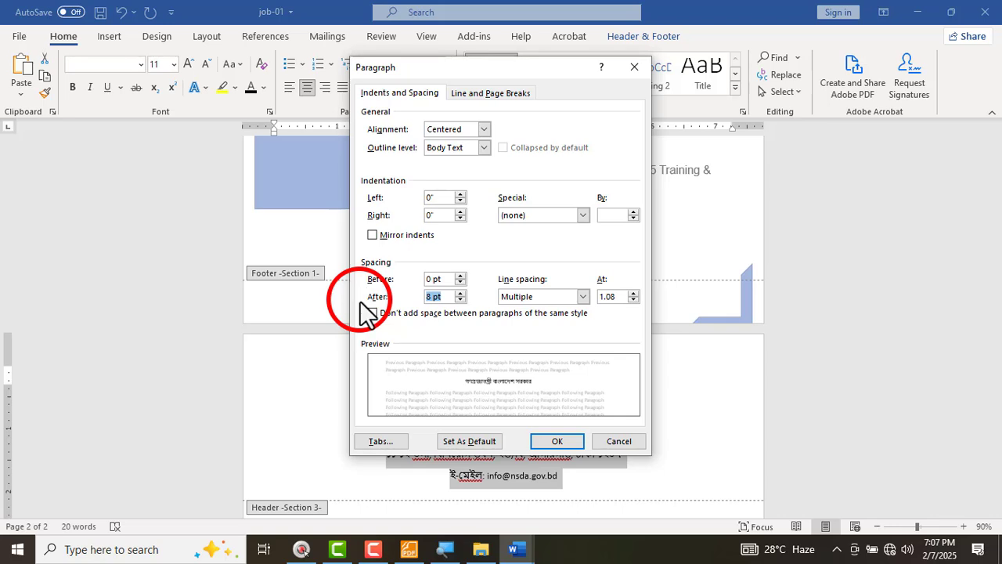
{"action": "left_click", "coordinate": [557, 440]}
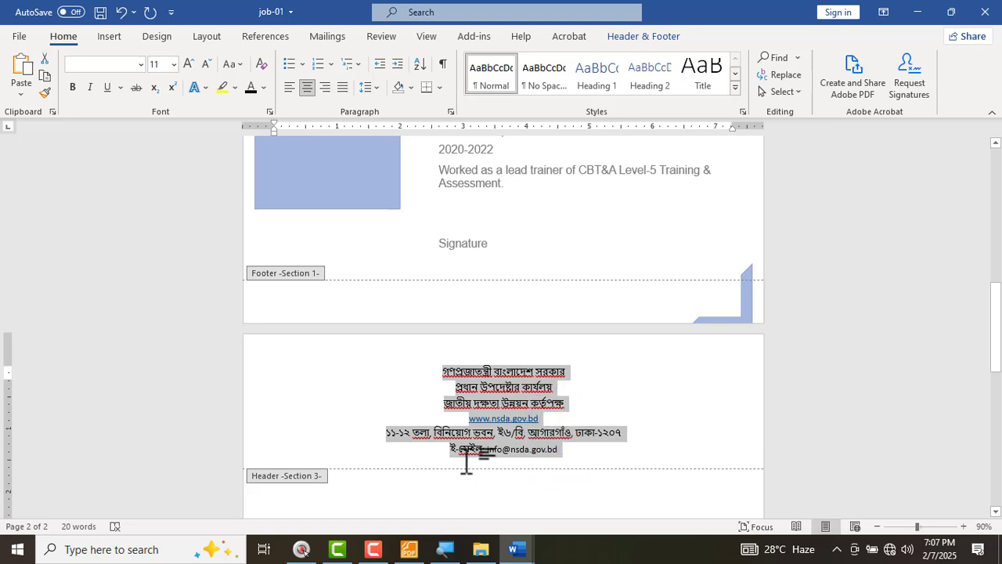
{"action": "left_click", "coordinate": [621, 41]}
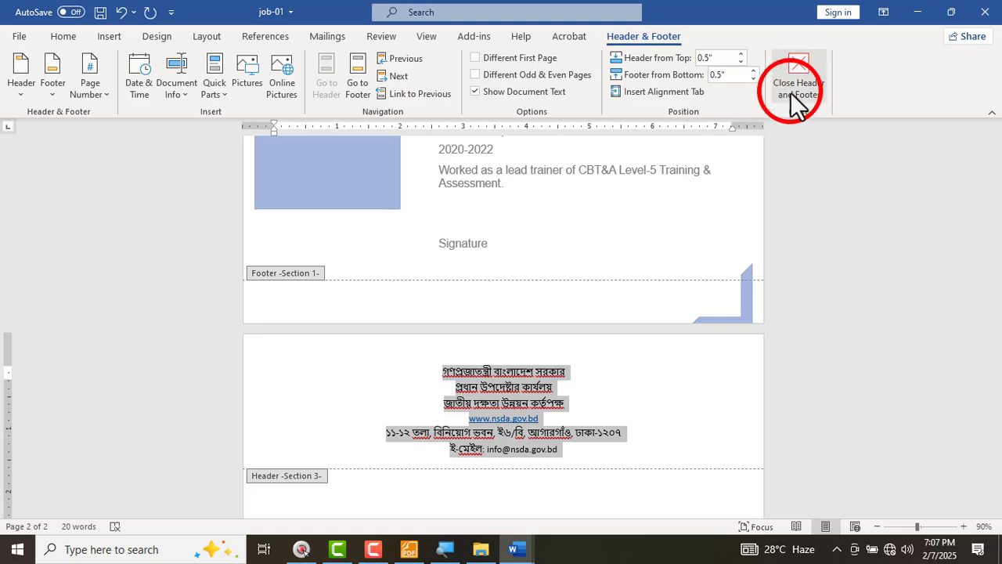
{"action": "left_click", "coordinate": [791, 91]}
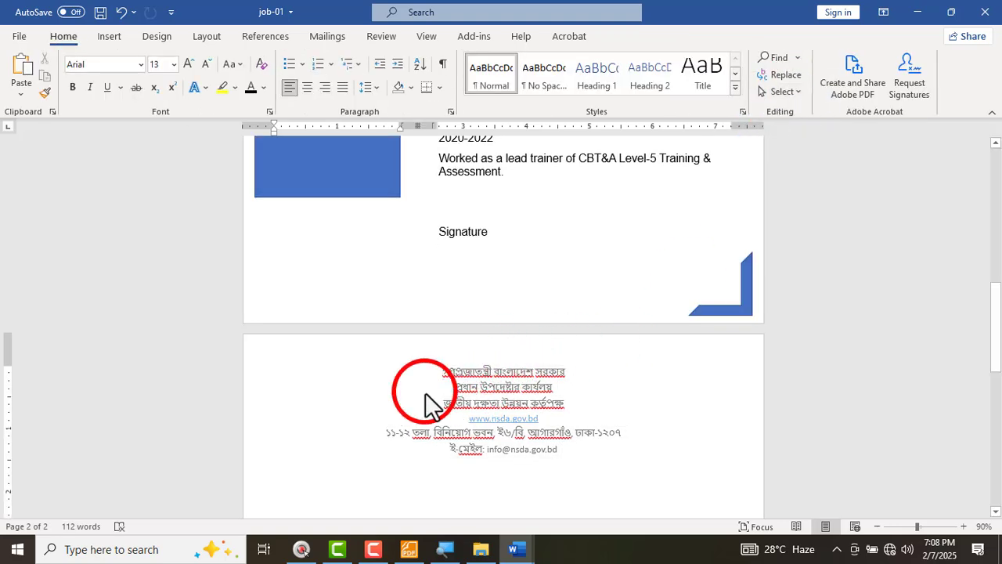
- Check the letter layout in the reference PDF, then copy the letter body in Doc, from the memo number line through the contact address
{"action": "scroll", "coordinate": [418, 411], "scroll_direction": "down", "scroll_amount": 1}
{"action": "scroll", "coordinate": [423, 444], "scroll_direction": "down", "scroll_amount": 2}
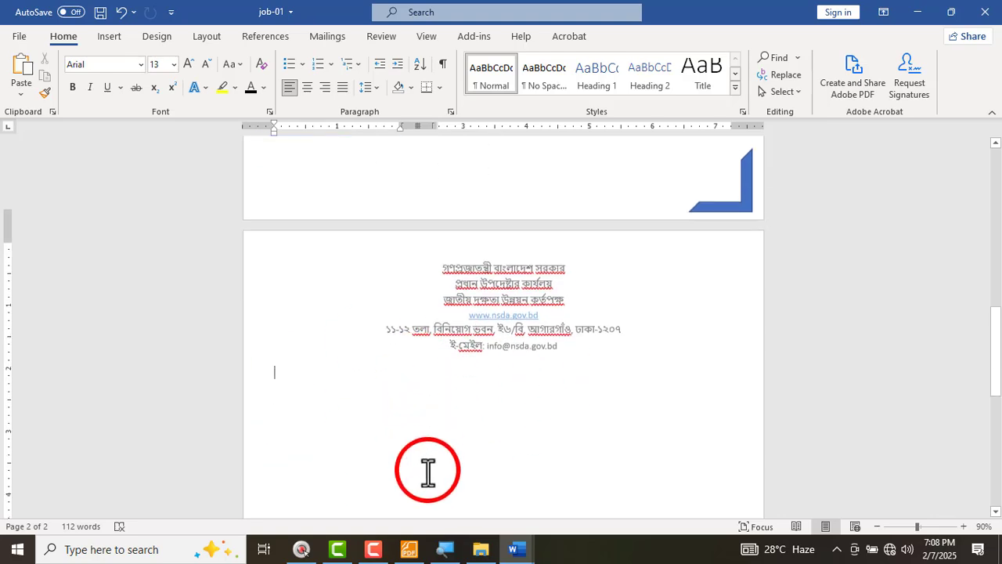
{"action": "key", "text": "alt+Tab"}
{"action": "scroll", "coordinate": [283, 440], "scroll_direction": "down", "scroll_amount": 2}
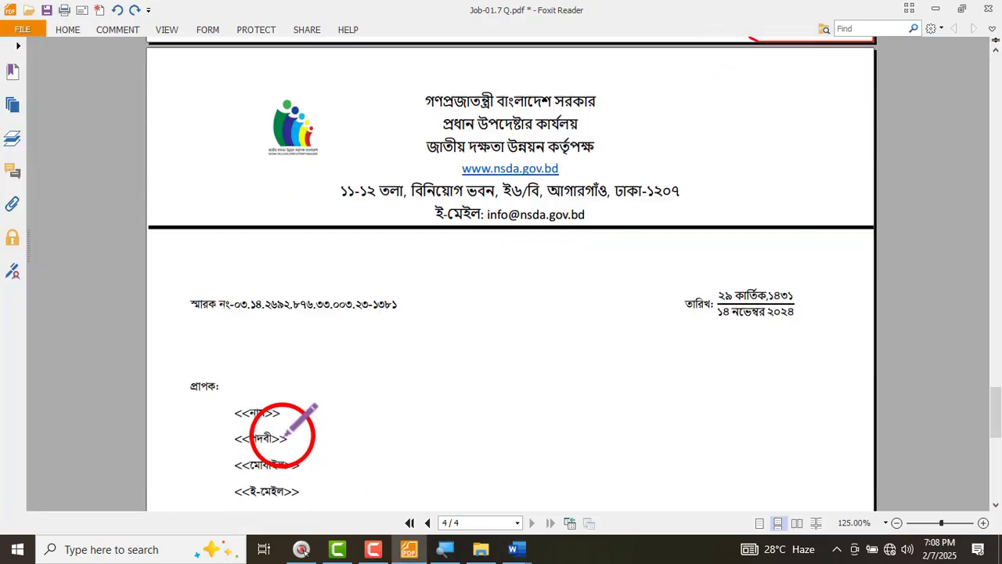
{"action": "scroll", "coordinate": [255, 413], "scroll_direction": "down", "scroll_amount": 5}
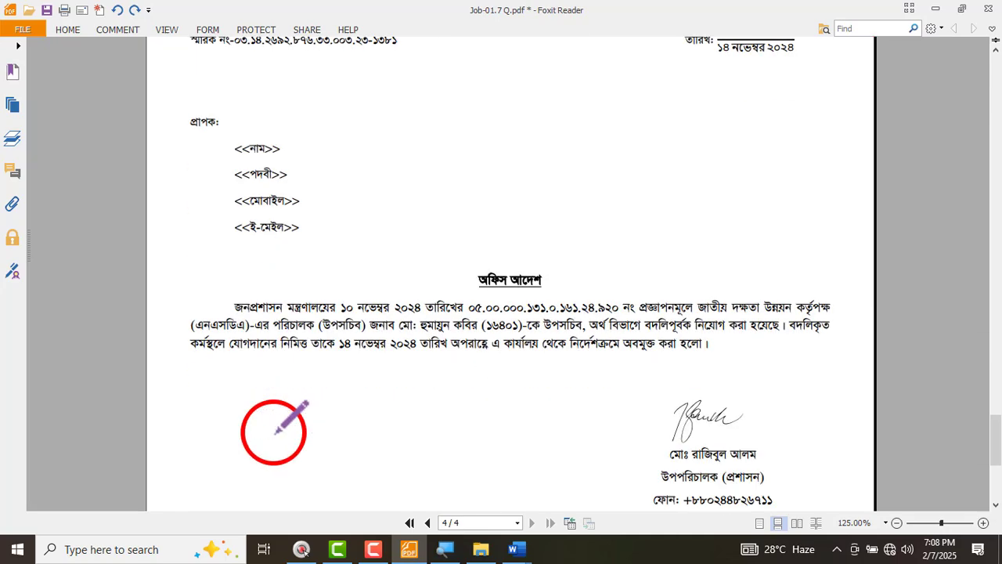
{"action": "key", "text": "alt+Tab"}
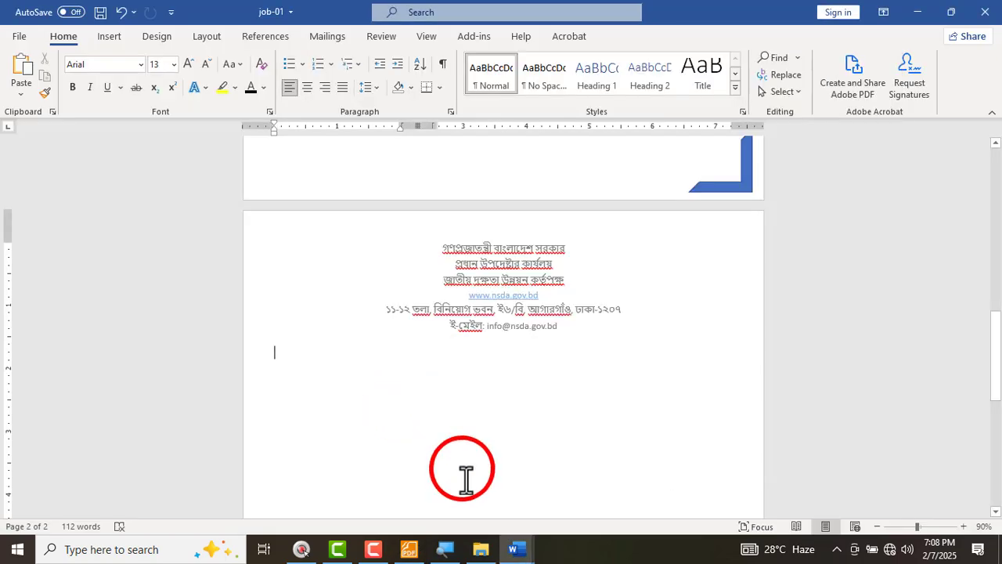
{"action": "mouse_move", "coordinate": [519, 552]}
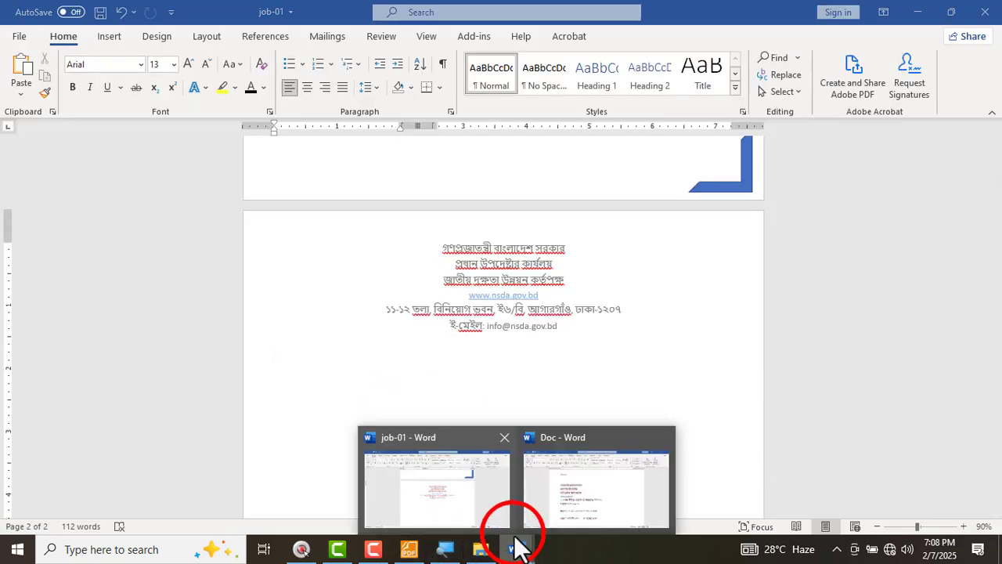
{"action": "left_click", "coordinate": [574, 507]}
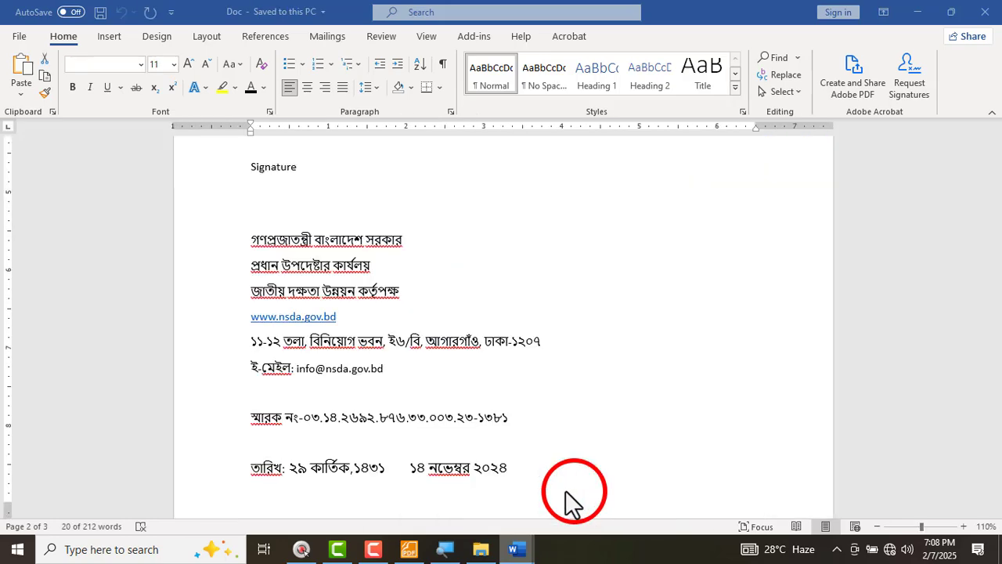
{"action": "left_click", "coordinate": [235, 419]}
{"action": "scroll", "coordinate": [284, 376], "scroll_direction": "down", "scroll_amount": 9}
{"action": "scroll", "coordinate": [426, 446], "scroll_direction": "down", "scroll_amount": 10}
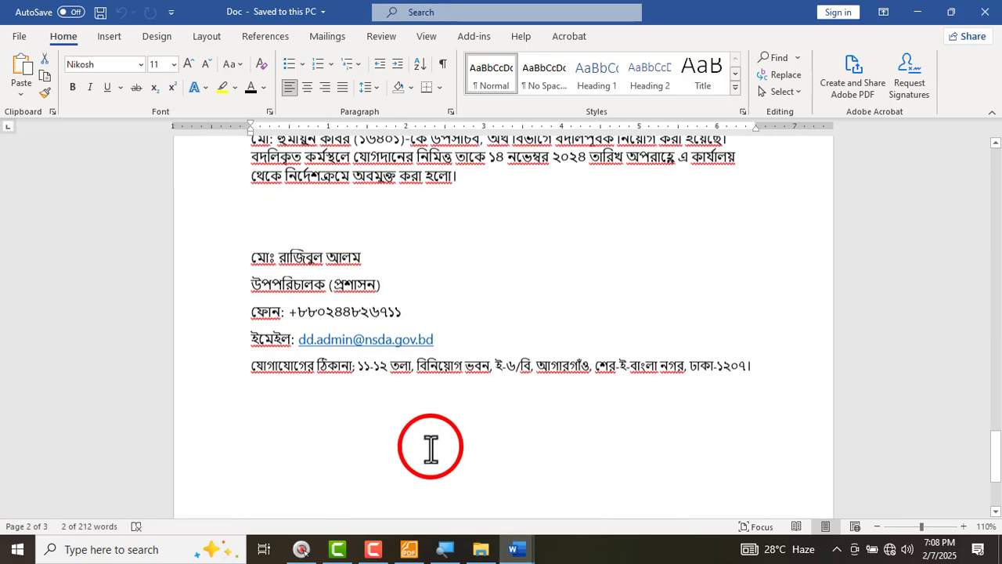
{"action": "left_click", "coordinate": [765, 221], "text": "shift"}
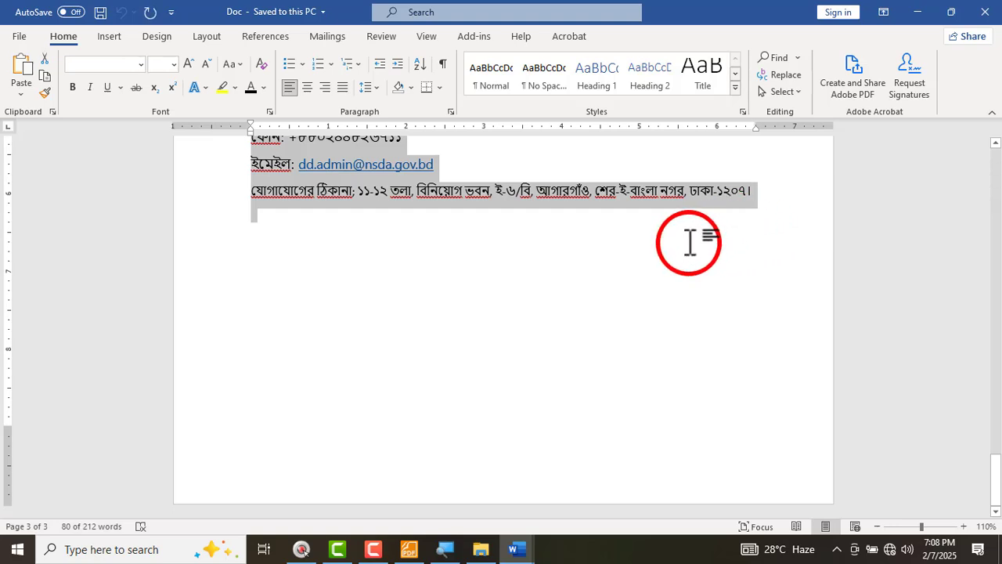
- Return to job-01 and paste the copied letter body below the letterhead on the second page
{"action": "key", "text": "alt+Tab"}
{"action": "key", "text": "ctrl+v"}
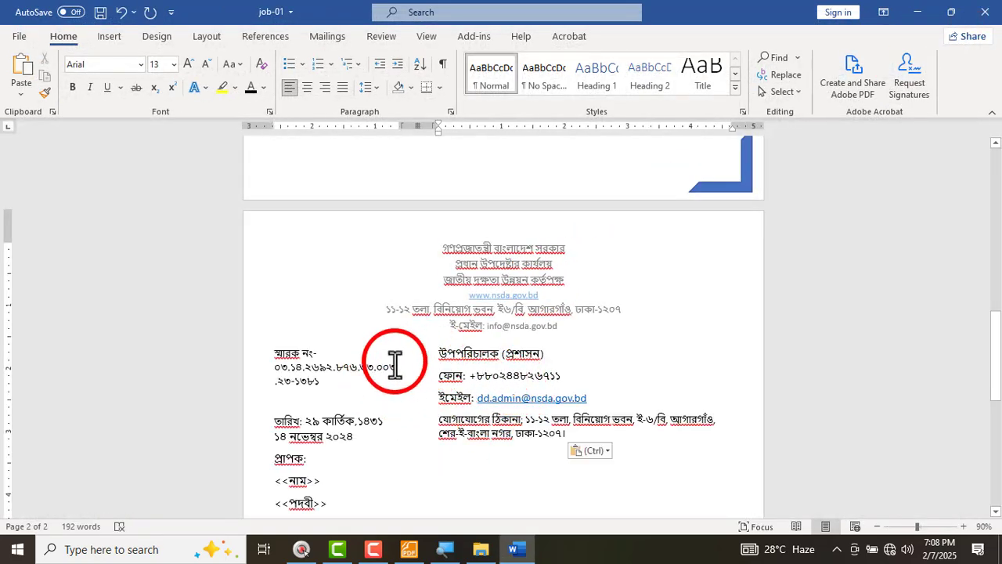
{"action": "scroll", "coordinate": [383, 387], "scroll_direction": "up", "scroll_amount": 1}
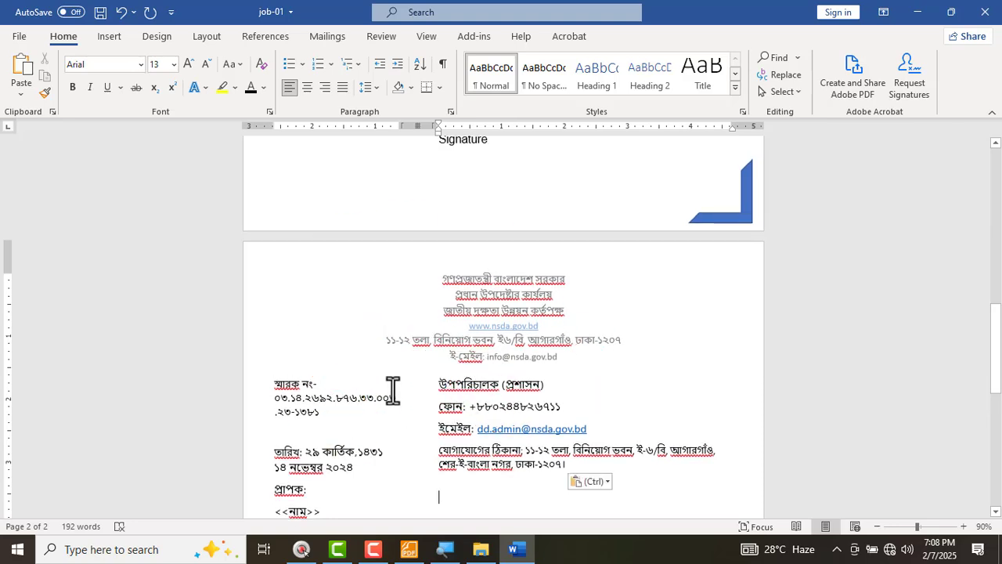
{"action": "key", "text": "ctrl+shift+d"}
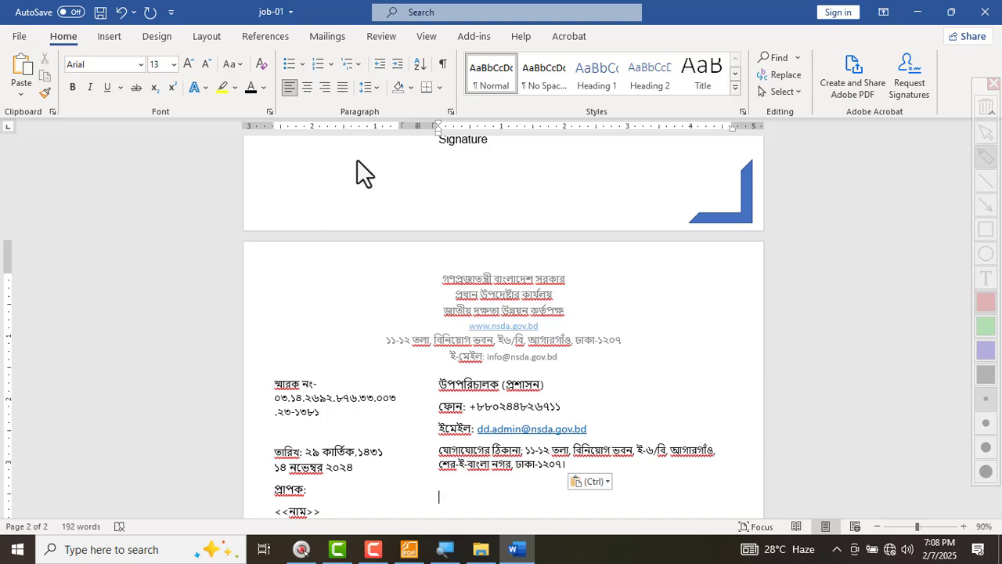
{"action": "left_click_drag", "start_coordinate": [259, 121], "coordinate": [394, 137]}
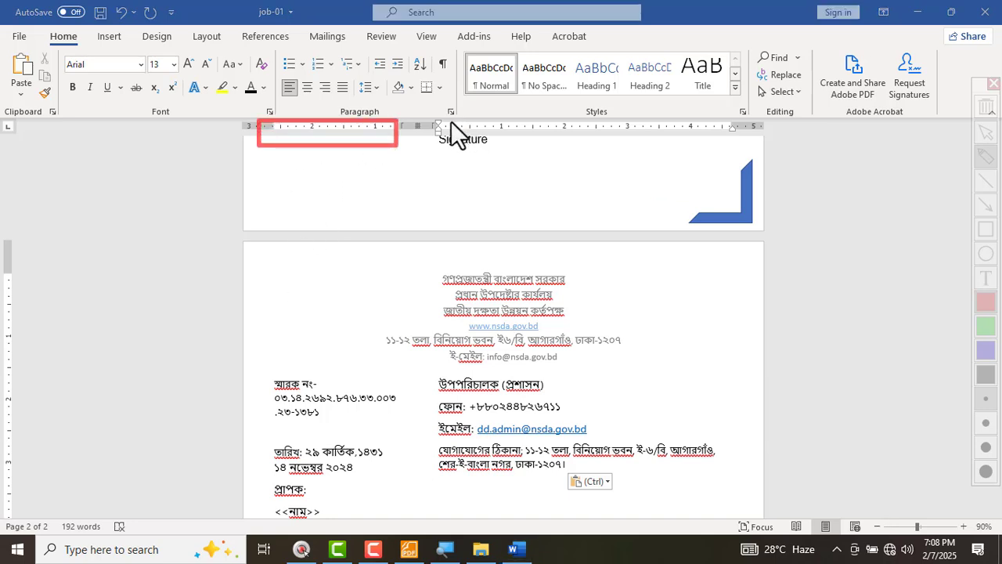
{"action": "left_click_drag", "start_coordinate": [746, 126], "coordinate": [729, 159]}
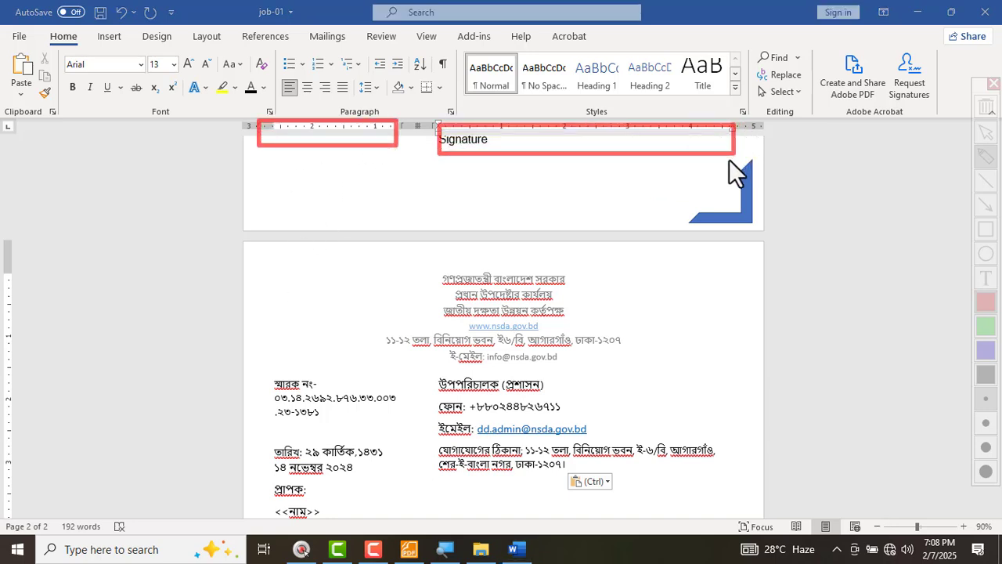
{"action": "mouse_move", "coordinate": [269, 339]}
{"action": "left_mouse_down"}
{"action": "mouse_move", "coordinate": [368, 517]}
{"action": "mouse_move", "coordinate": [408, 525]}
{"action": "left_mouse_up"}
{"action": "left_click_drag", "start_coordinate": [480, 434], "coordinate": [684, 508]}
{"action": "key", "text": "Escape"}
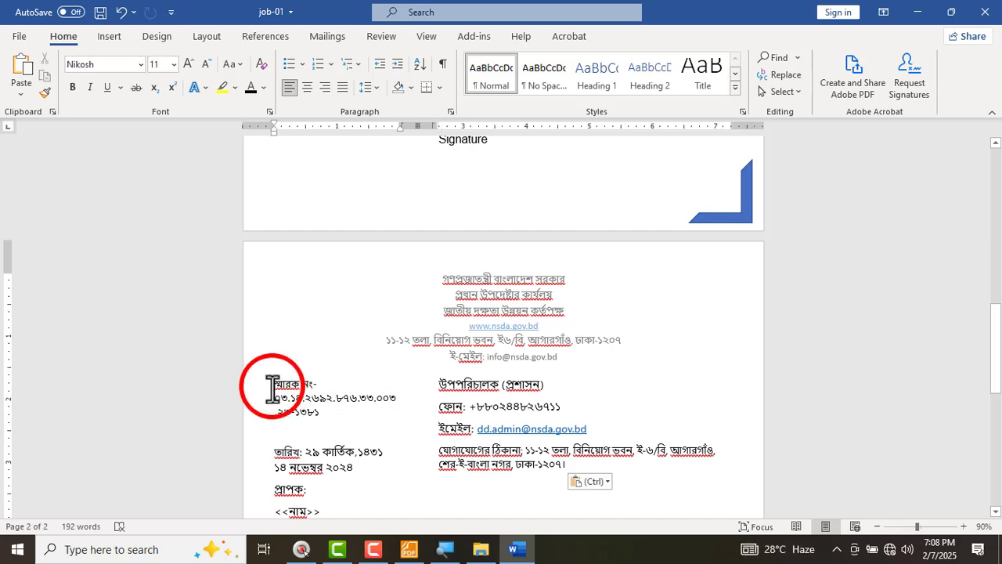
- Set the letter body section on the second page to one column, applied to this section only
{"action": "left_click", "coordinate": [205, 37]}
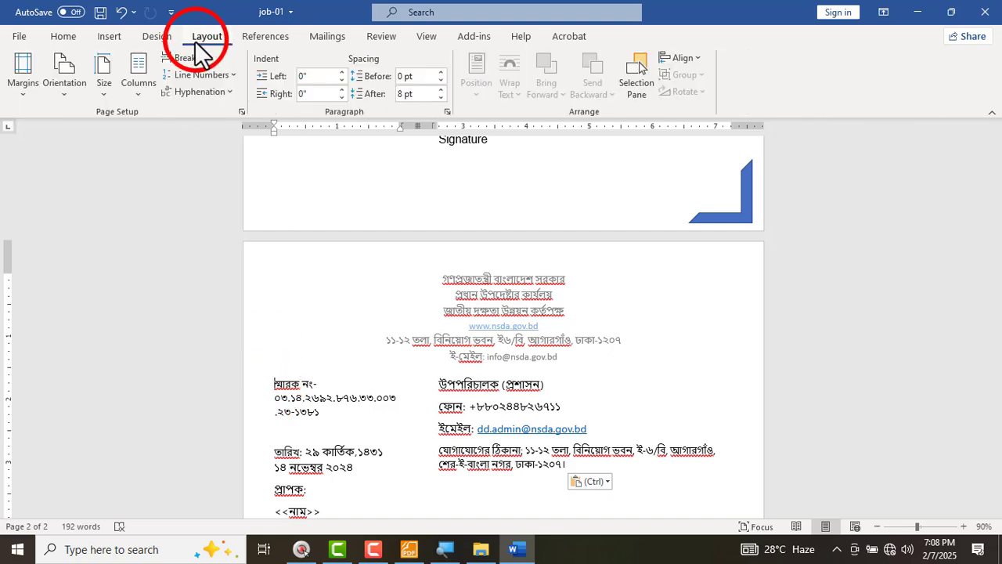
{"action": "left_click", "coordinate": [147, 91]}
{"action": "left_click", "coordinate": [141, 289]}
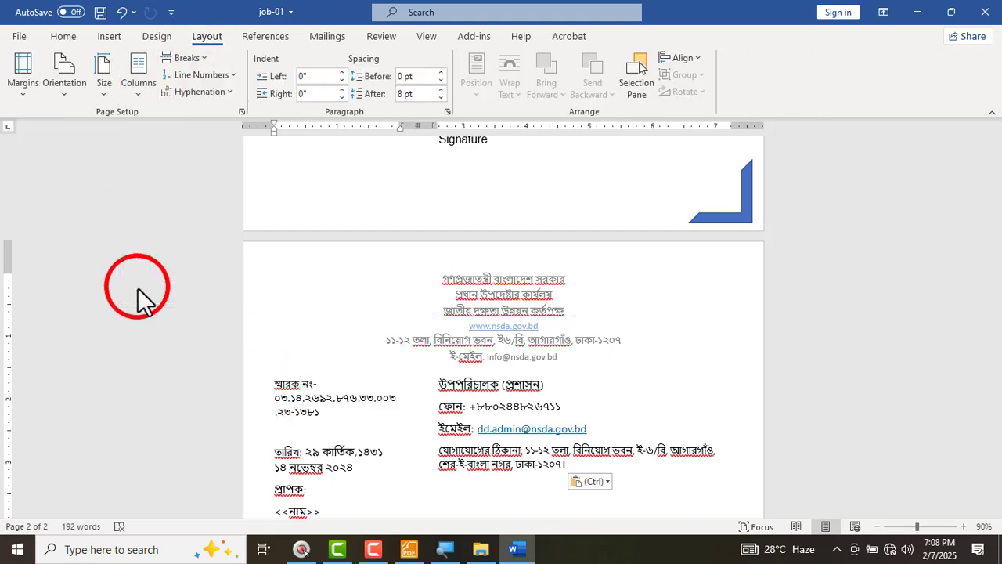
{"action": "left_click", "coordinate": [514, 216]}
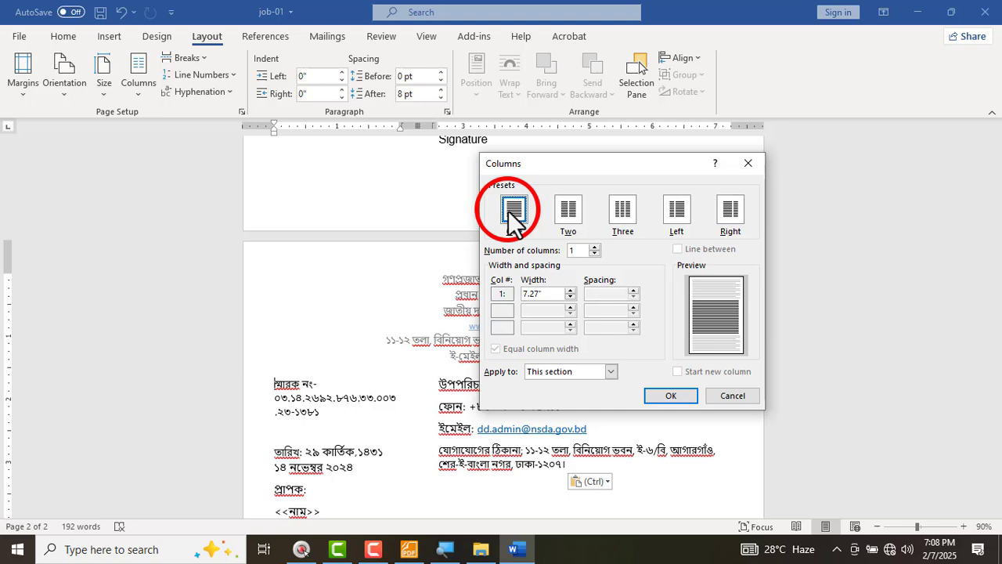
{"action": "left_click", "coordinate": [540, 371]}
{"action": "left_click", "coordinate": [541, 381]}
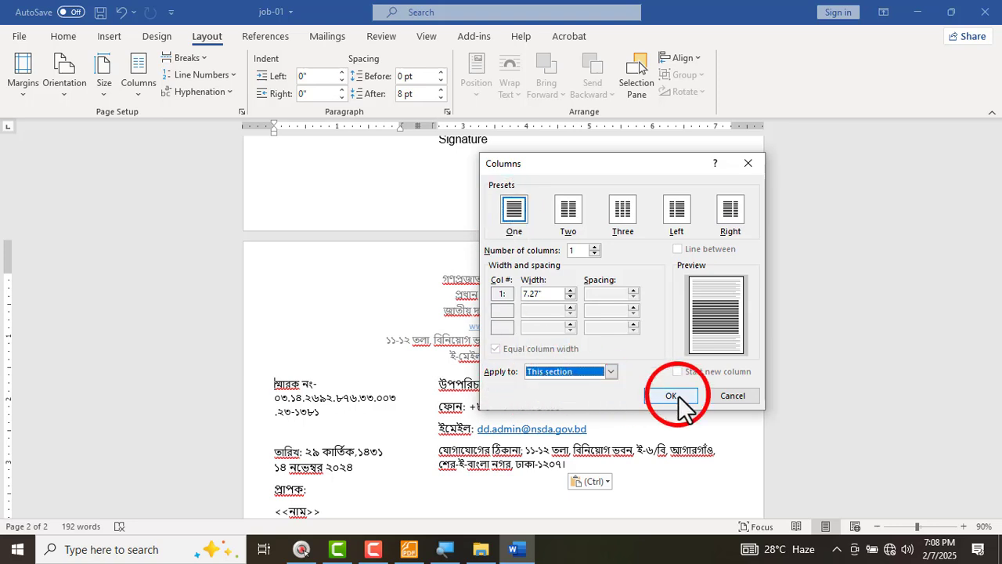
{"action": "left_click", "coordinate": [671, 396]}
- Remove the blank line after the memo number and bring the "তারিখ:" date line up onto the same line
{"action": "scroll", "coordinate": [462, 399], "scroll_direction": "down", "scroll_amount": 3}
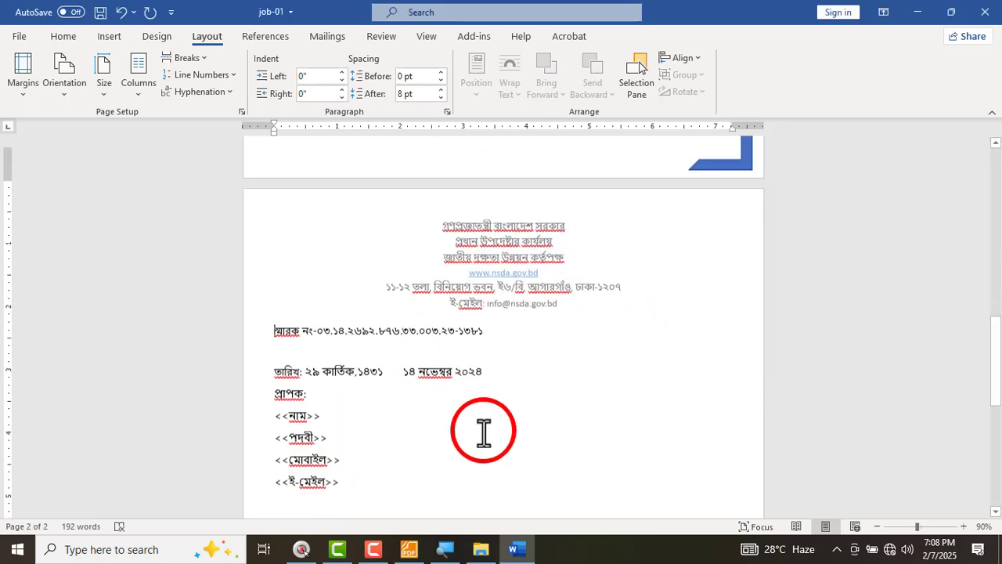
{"action": "scroll", "coordinate": [337, 385], "scroll_direction": "up", "scroll_amount": 4, "text": "ctrl"}
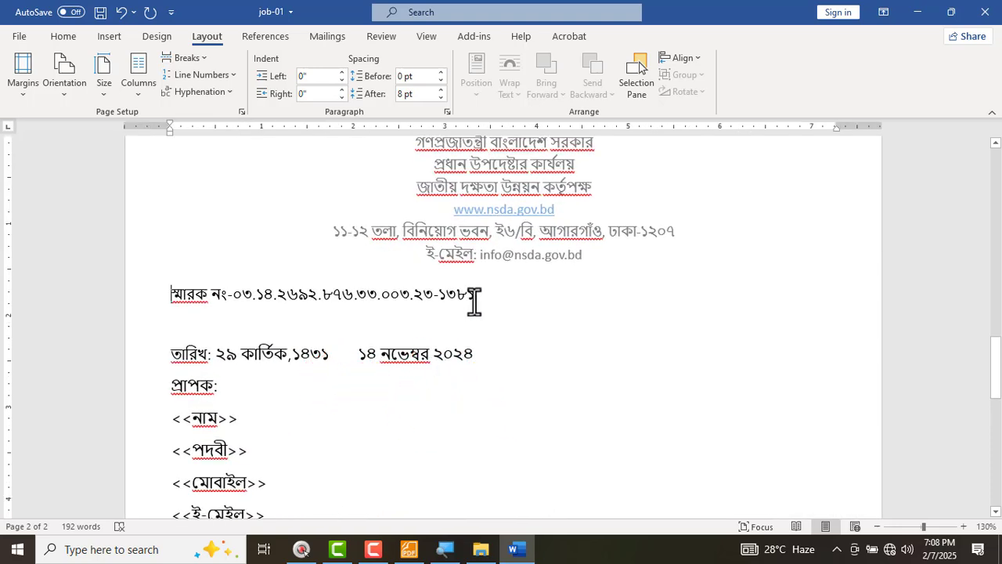
{"action": "key", "text": "Delete"}
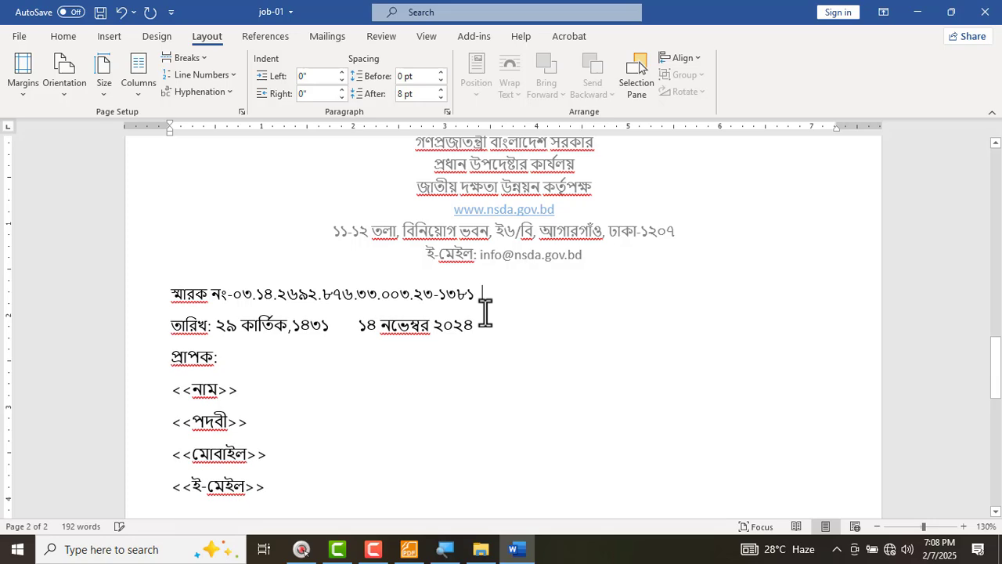
{"action": "key", "text": "Delete"}
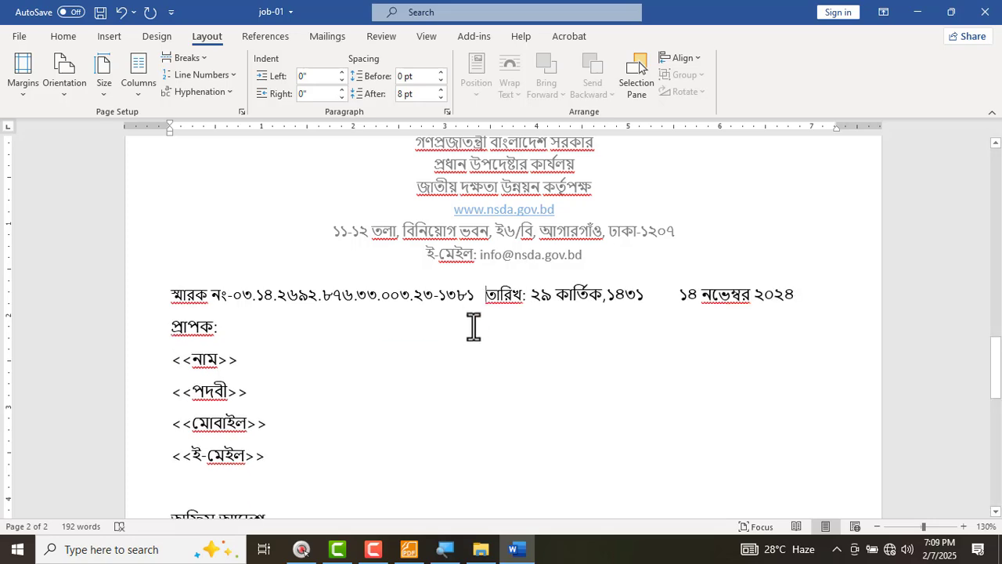
- Check how the two dates are arranged beside "তারিখ:" in the reference PDF in Foxit Reader, and return to job-01
{"action": "key", "text": "alt+Tab"}
{"action": "scroll", "coordinate": [619, 309], "scroll_direction": "up", "scroll_amount": 3}
{"action": "scroll", "coordinate": [693, 313], "scroll_direction": "up", "scroll_amount": 2}
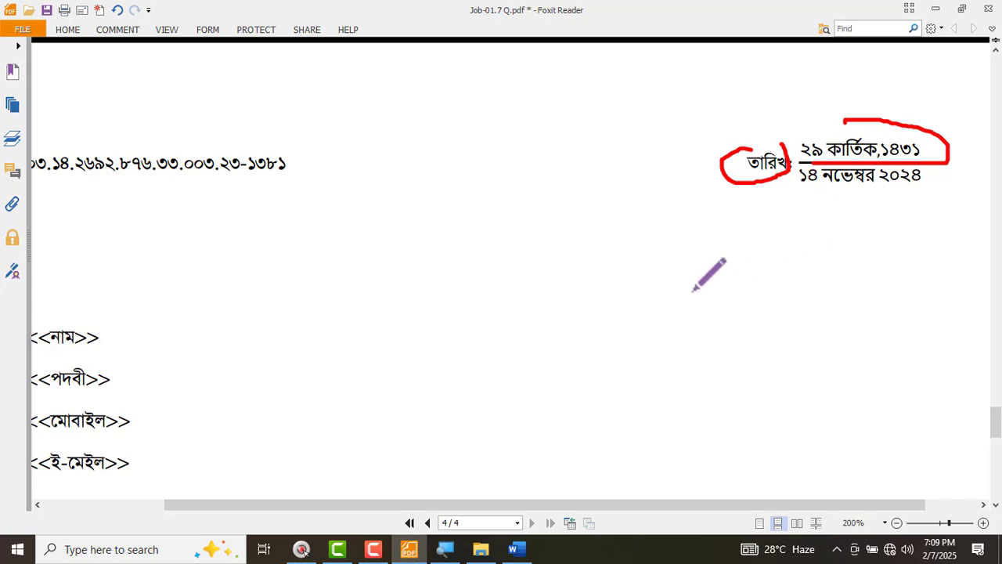
{"action": "key", "text": "alt+Tab"}
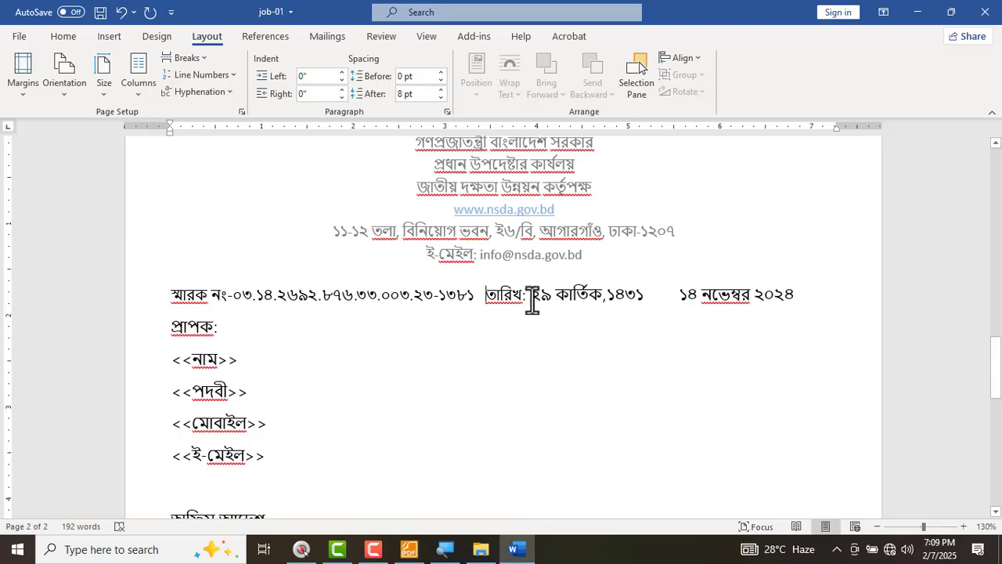
{"action": "scroll", "coordinate": [521, 313], "scroll_direction": "up", "scroll_amount": 4, "text": "ctrl"}
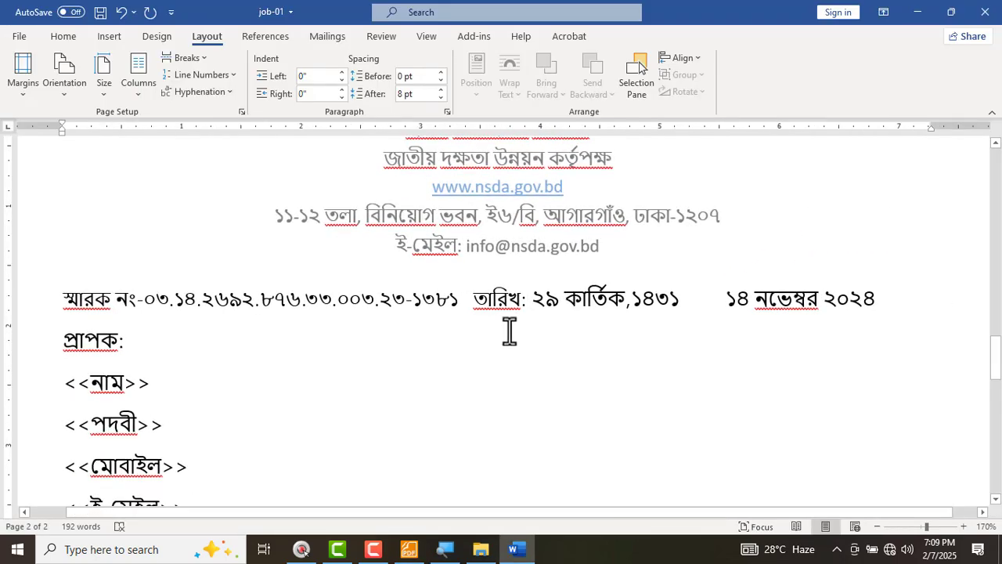
{"action": "left_click", "coordinate": [110, 37]}
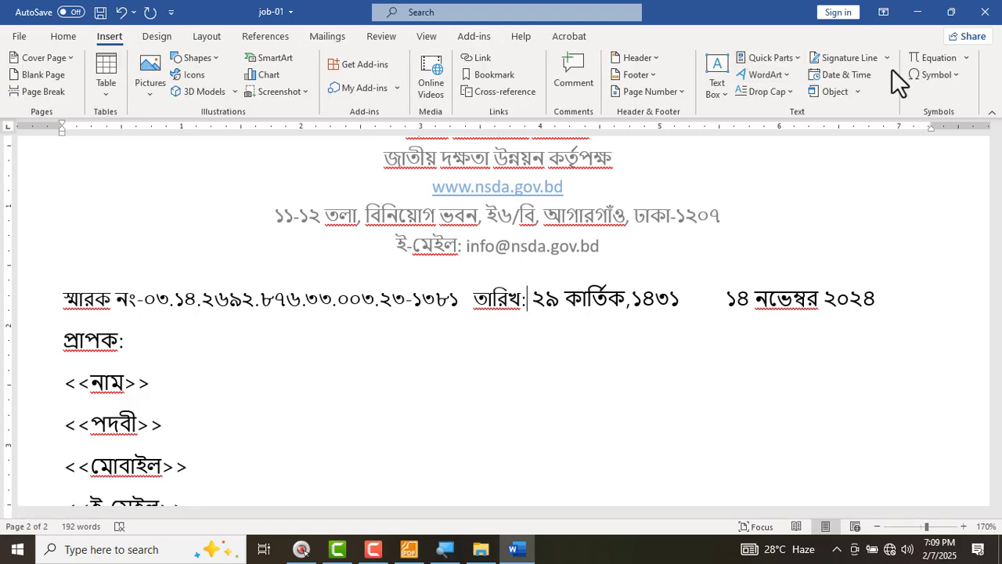
{"action": "left_click", "coordinate": [941, 59]}
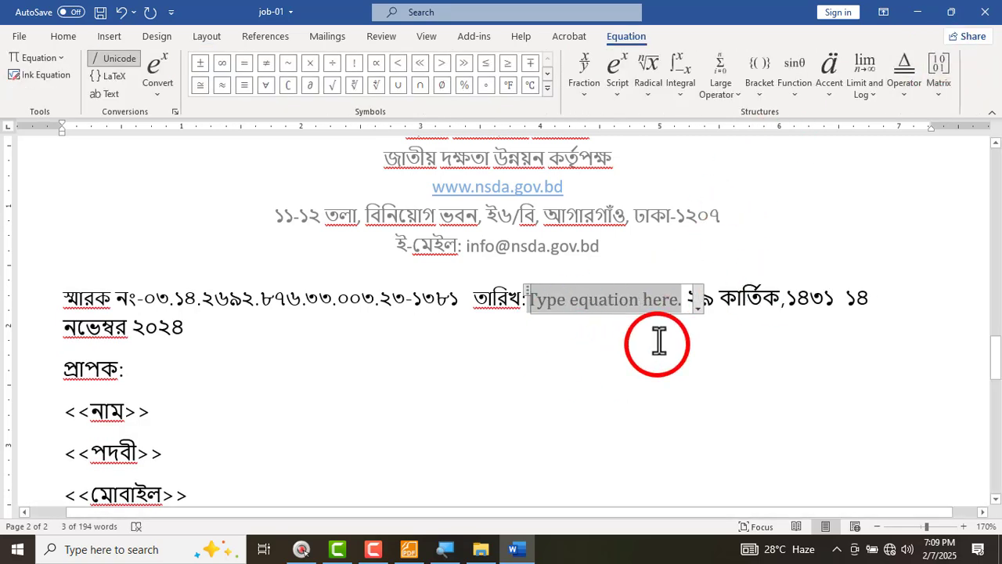
{"action": "key", "text": "BackSpace"}
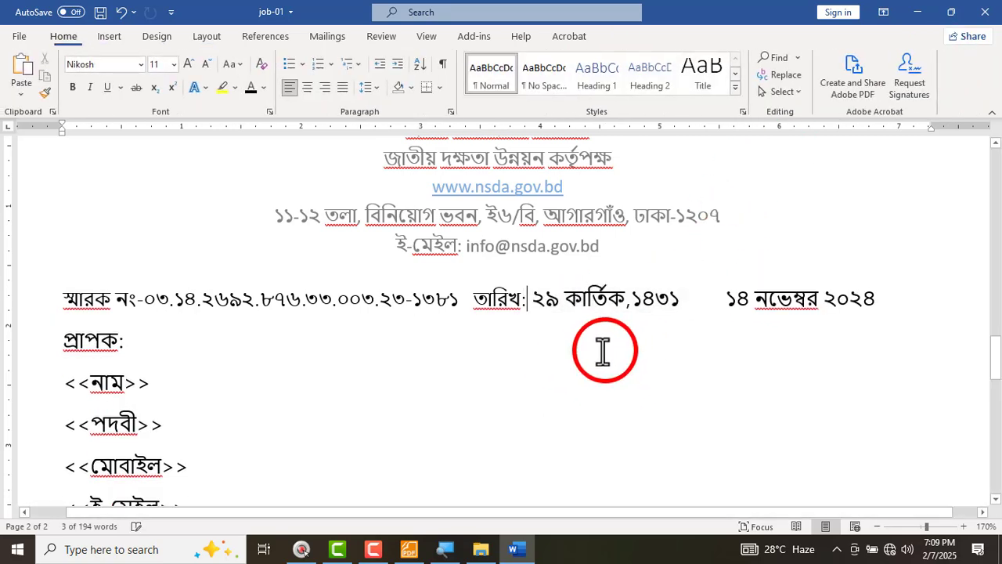
- Insert a new equation directly after "তারিখ:" and give it an empty stacked fraction
{"action": "left_click", "coordinate": [110, 36]}
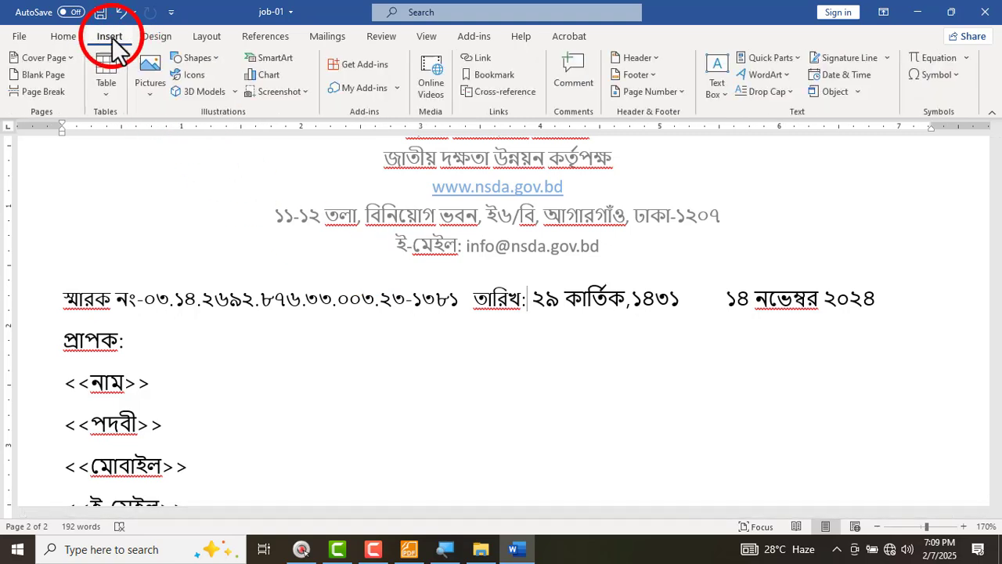
{"action": "left_click", "coordinate": [966, 57]}
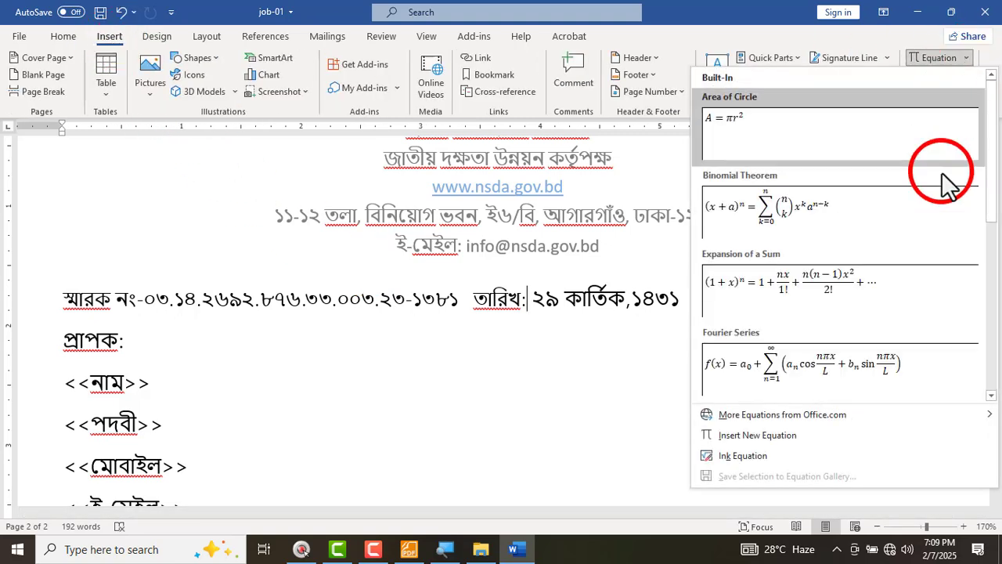
{"action": "left_click", "coordinate": [728, 436]}
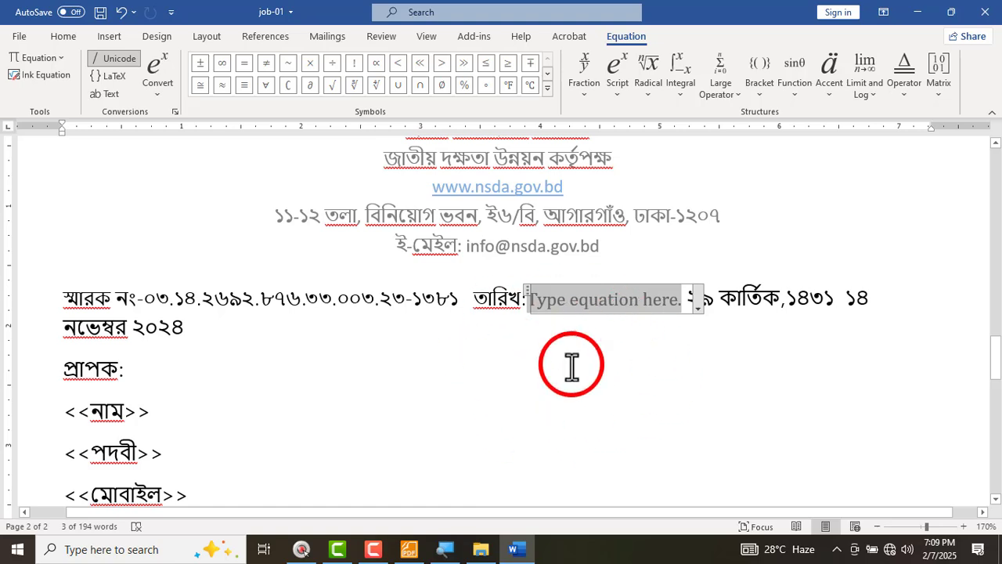
{"action": "left_click", "coordinate": [586, 86]}
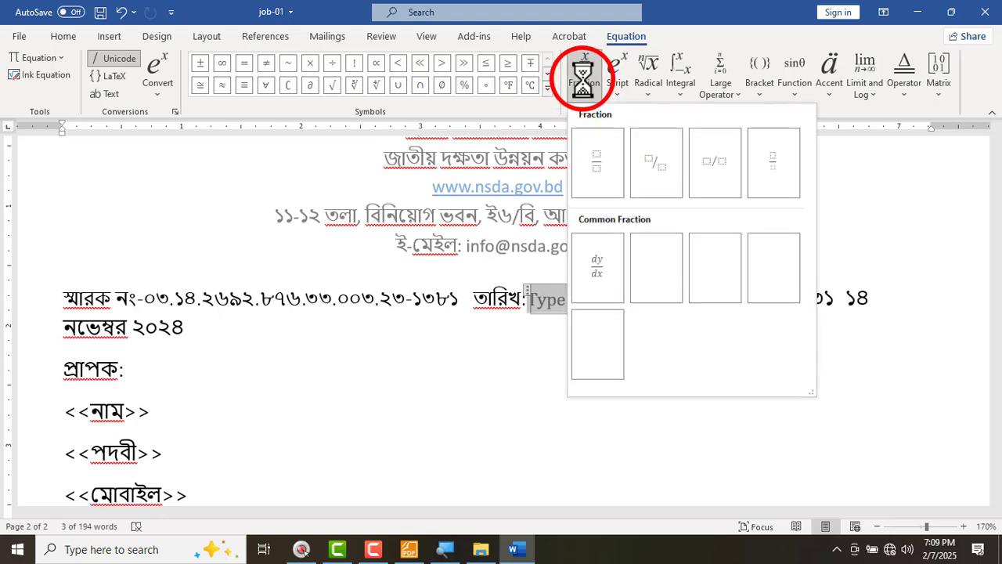
{"action": "left_click", "coordinate": [595, 171]}
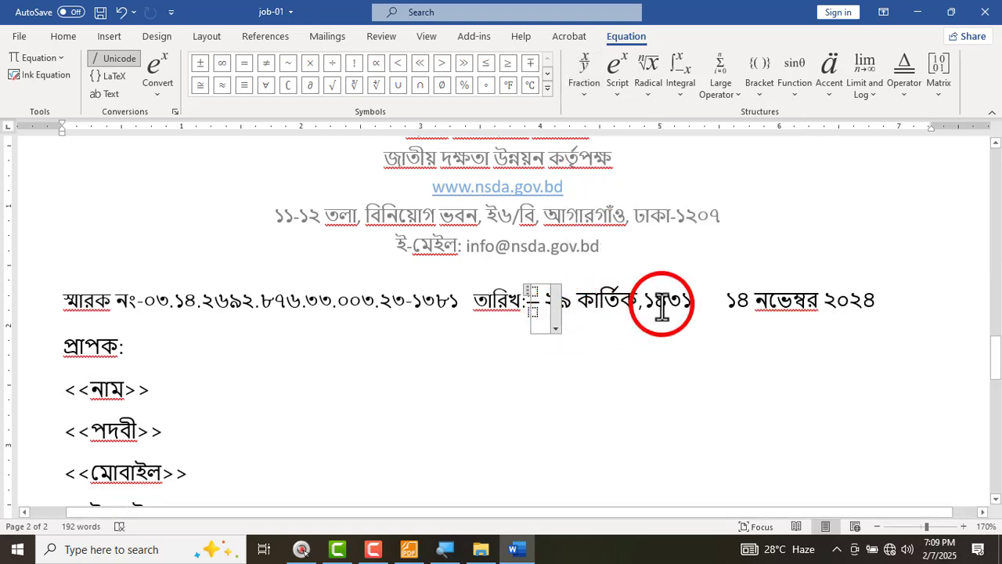
- Move the date "২৯ কার্তিক,১৪৩১" from the line into the numerator of the stacked fraction
{"action": "left_click_drag", "start_coordinate": [683, 303], "coordinate": [561, 312]}
{"action": "key", "text": "ctrl+c"}
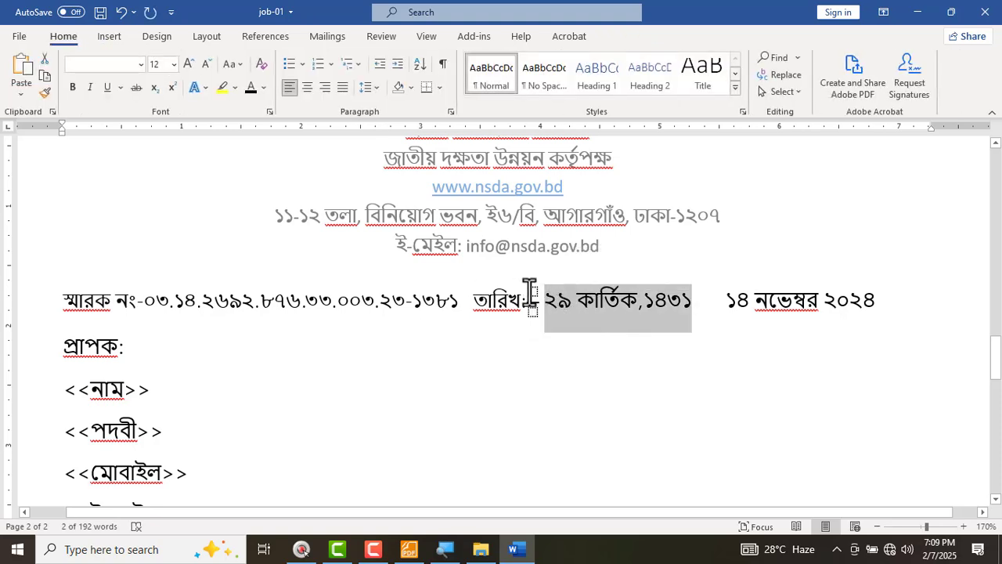
{"action": "key", "text": "BackSpace"}
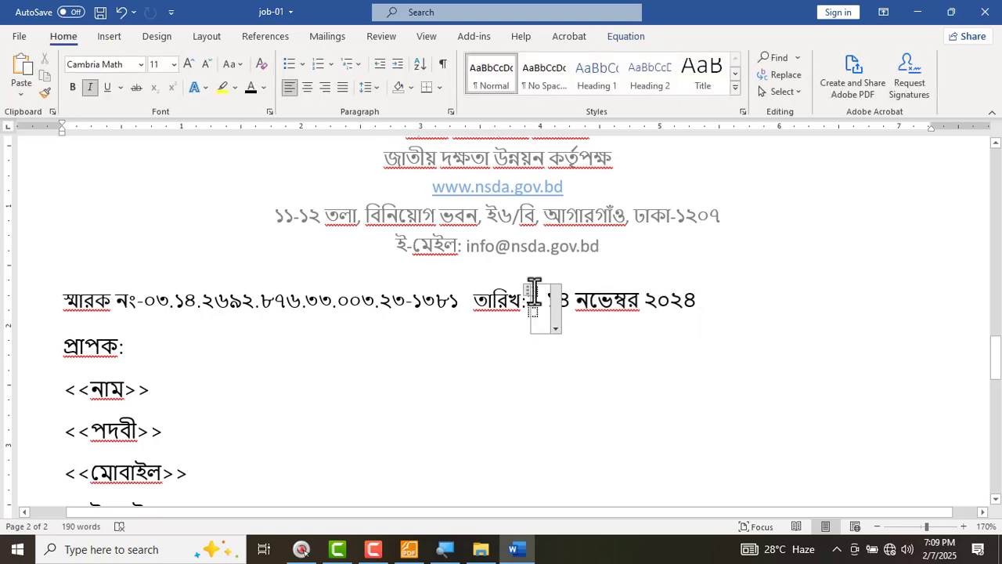
{"action": "key", "text": "ctrl+v"}
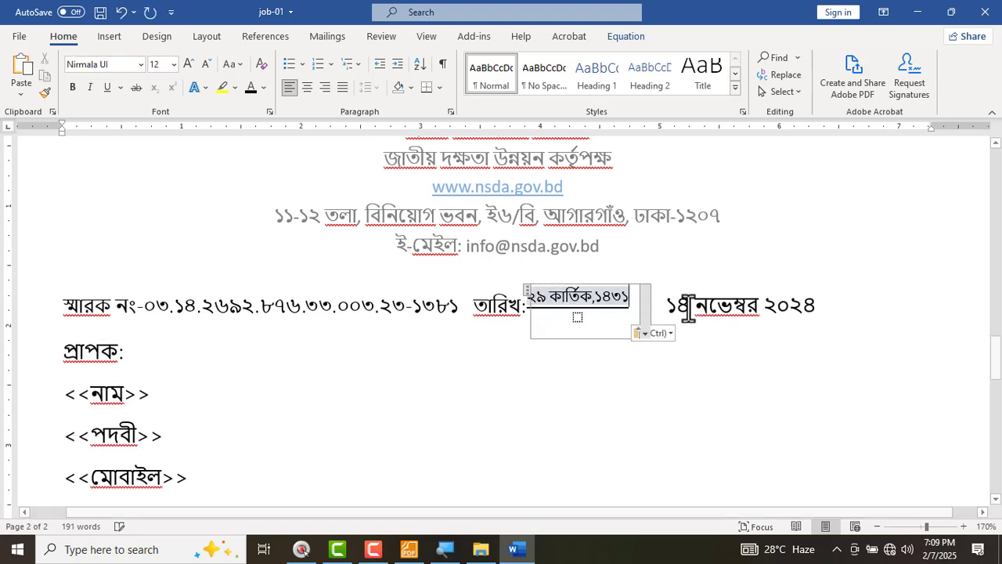
- Move the date "১৪ নভেম্বর ২০২৪" into the denominator of the stacked fraction
{"action": "left_click", "coordinate": [829, 304]}
{"action": "left_click_drag", "start_coordinate": [816, 307], "coordinate": [673, 319]}
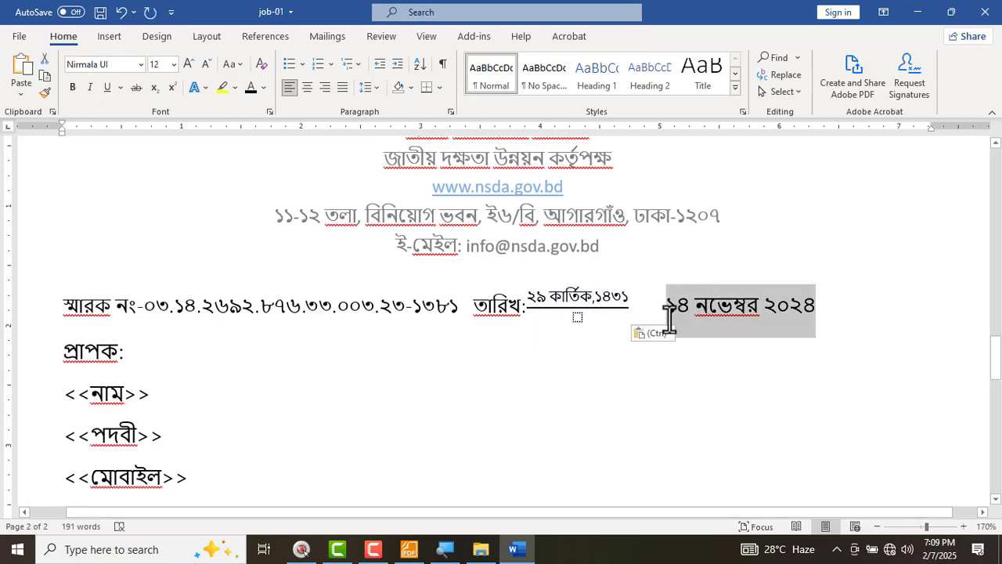
{"action": "key", "text": "ctrl+x"}
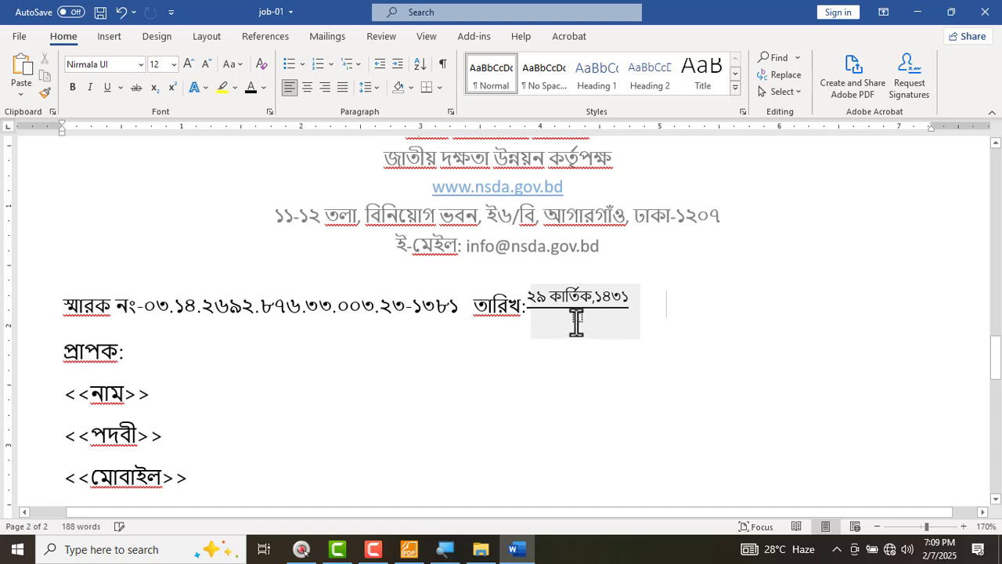
{"action": "left_click", "coordinate": [576, 321]}
{"action": "key", "text": "ctrl+v"}
{"action": "left_click", "coordinate": [566, 353]}
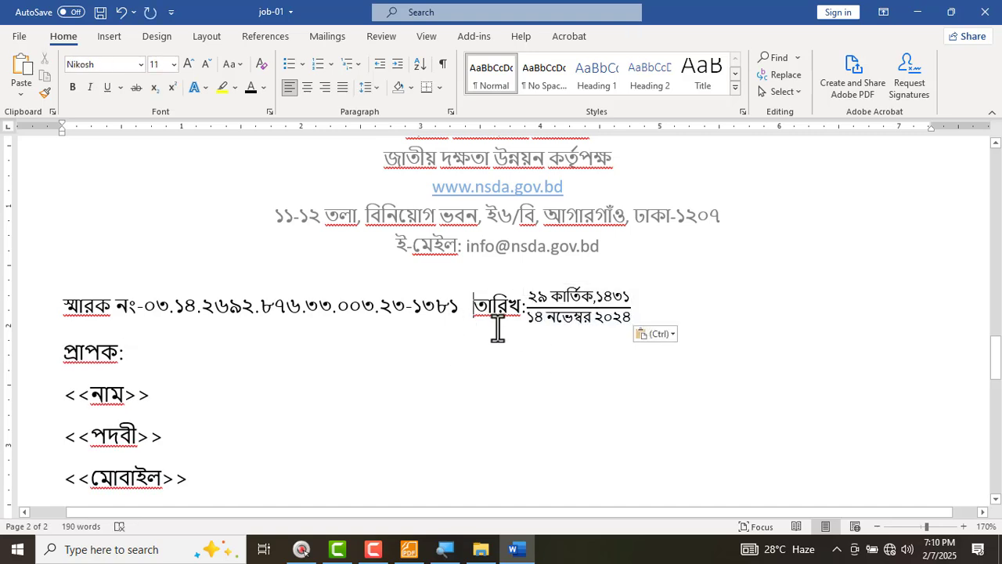
- Tab the date block towards the right margin, keeping it on the memo number line, and insert a blank line above "প্রাপক:"
{"action": "key", "text": "Tab"}
{"action": "key", "text": "Tab"}
{"action": "key", "text": "Tab"}
{"action": "key", "text": "Tab"}
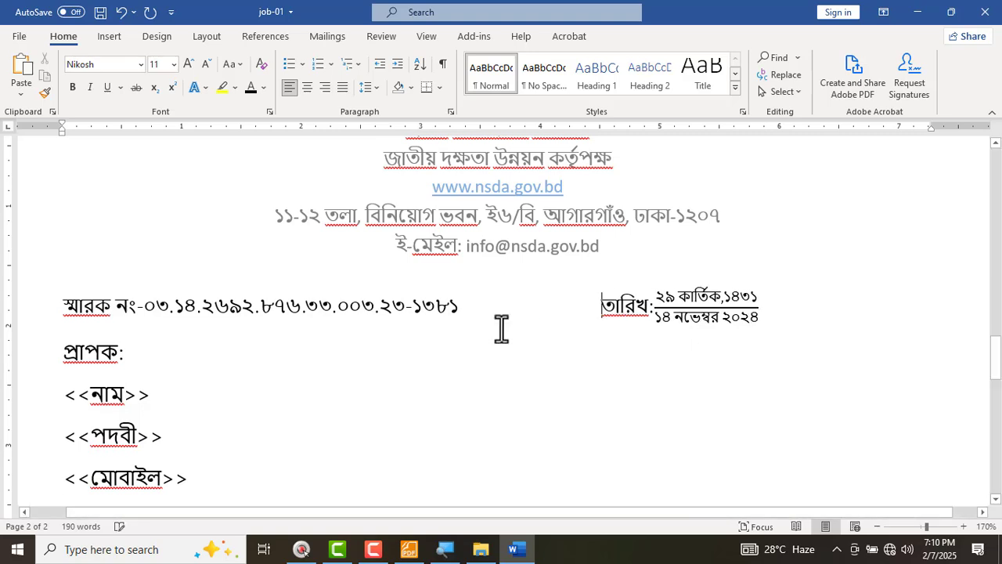
{"action": "key", "text": "Tab"}
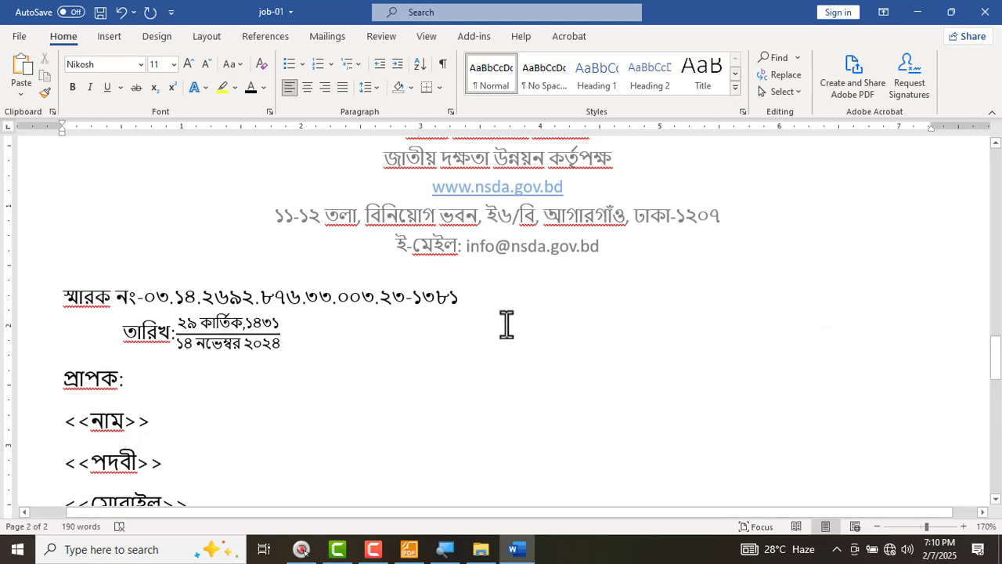
{"action": "key", "text": "BackSpace"}
{"action": "scroll", "coordinate": [619, 261], "scroll_direction": "down", "scroll_amount": 5, "text": "ctrl"}
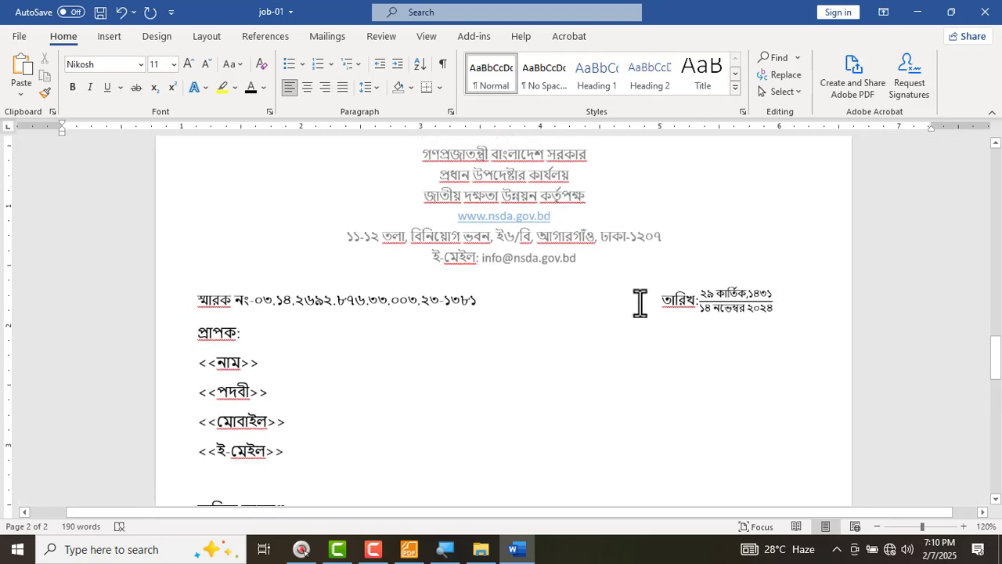
{"action": "left_click", "coordinate": [190, 333]}
{"action": "key", "text": "Return"}
- Centre the heading "অফিস আদেশ" and make it bold
{"action": "scroll", "coordinate": [293, 405], "scroll_direction": "down", "scroll_amount": 6}
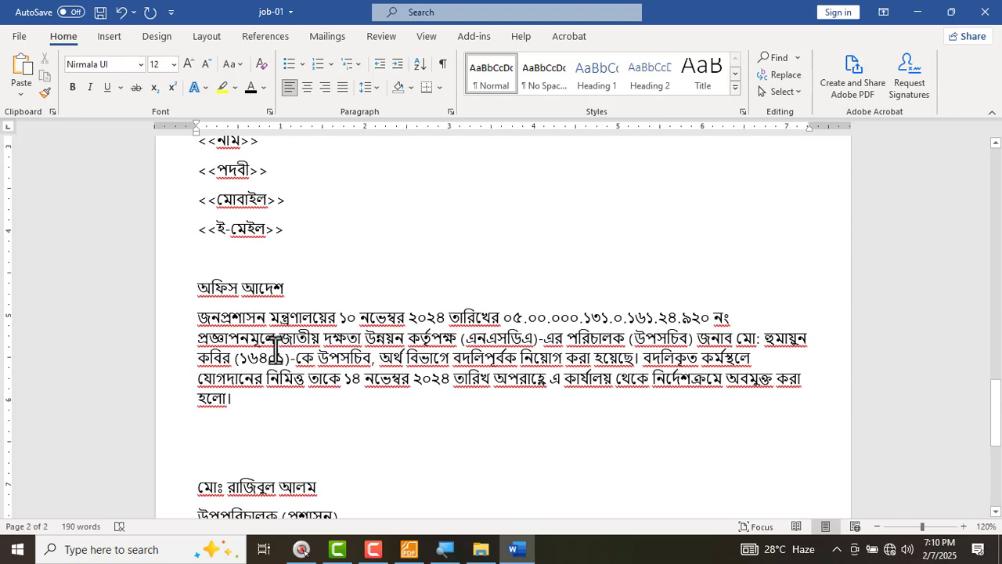
{"action": "left_click_drag", "start_coordinate": [300, 290], "coordinate": [185, 289]}
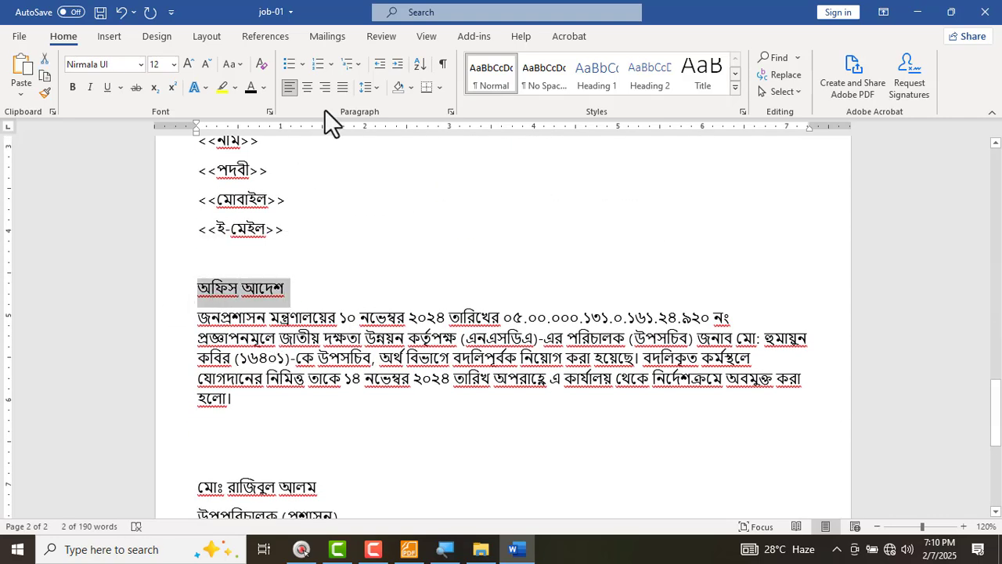
{"action": "left_click", "coordinate": [306, 88]}
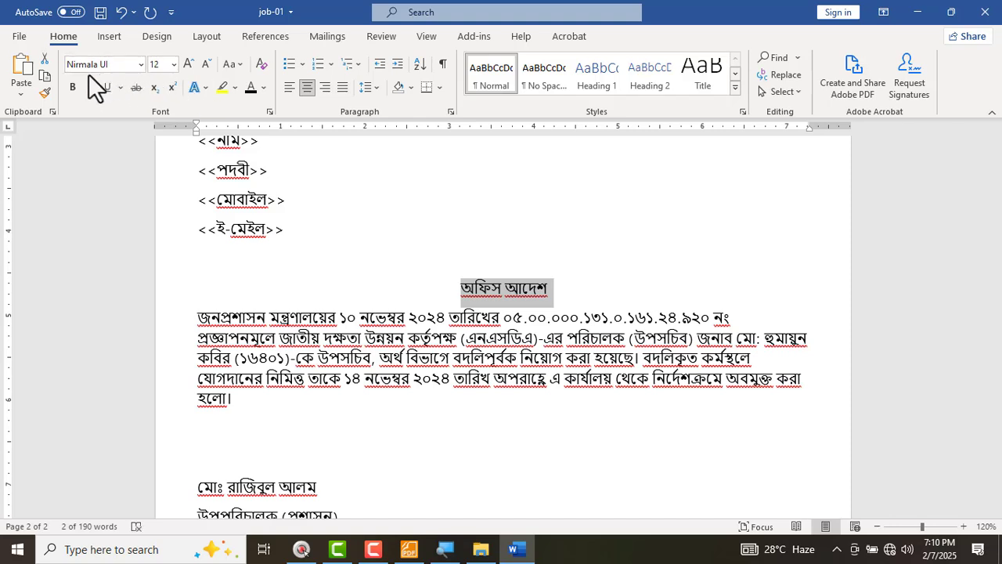
{"action": "left_click", "coordinate": [72, 88]}
{"action": "left_click", "coordinate": [583, 426]}
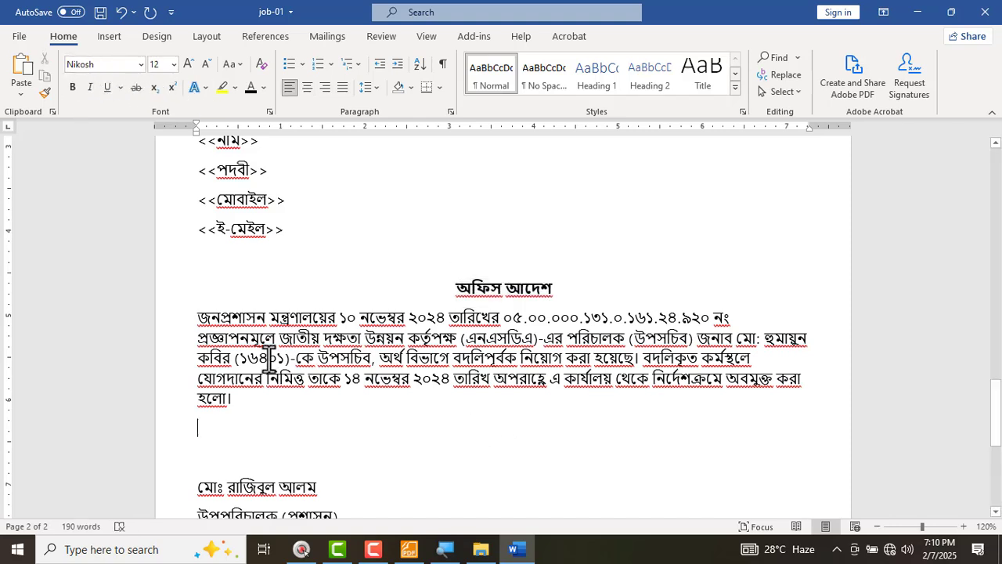
- Justify the office order paragraph below the "অফিস আদেশ" heading
{"action": "left_click_drag", "start_coordinate": [229, 403], "coordinate": [187, 318]}
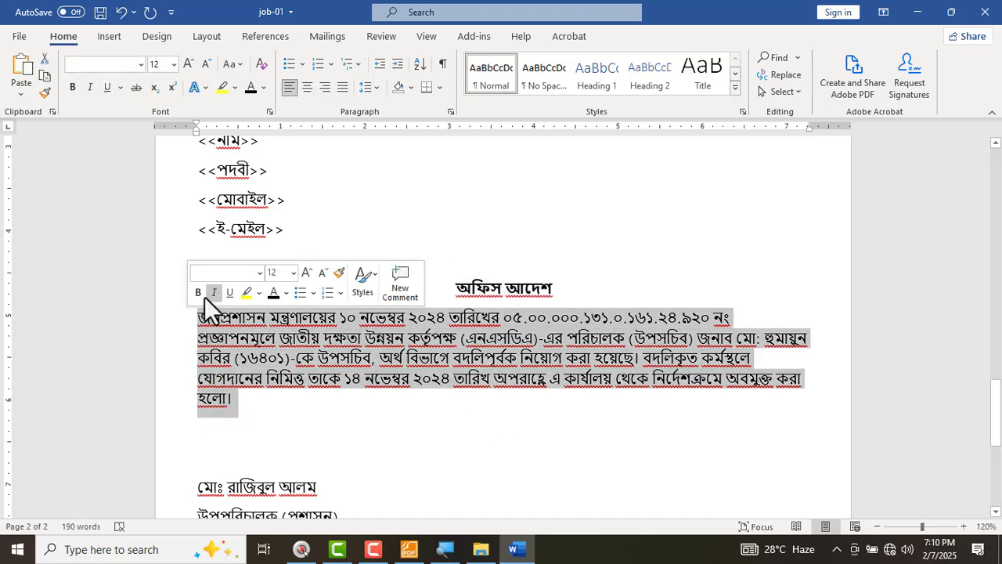
{"action": "left_click", "coordinate": [342, 88]}
{"action": "scroll", "coordinate": [295, 403], "scroll_direction": "down", "scroll_amount": 3}
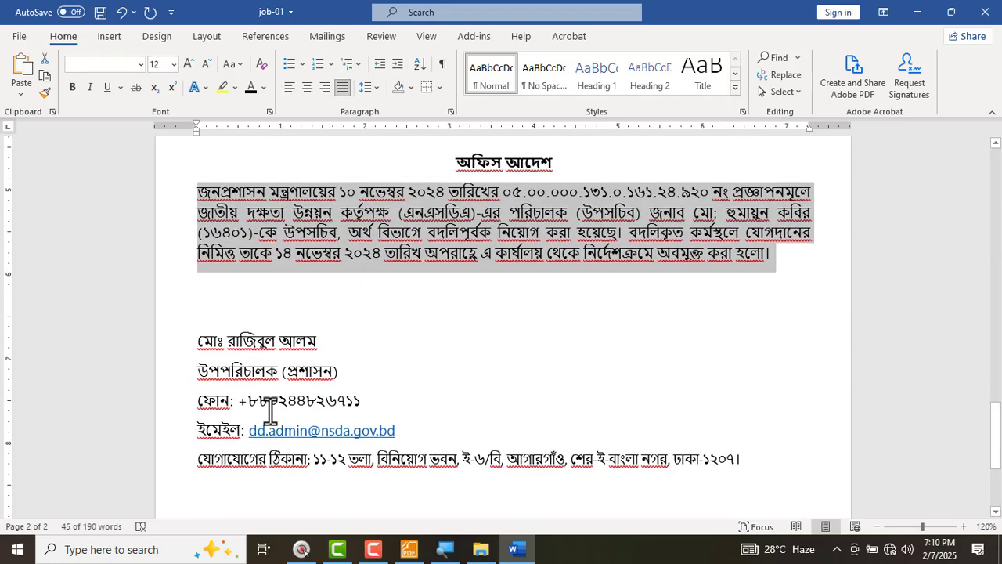
- Check the signature block in the reference PDF in Foxit Reader, return to Word and centre the four signatory lines from name to e-mail
{"action": "key", "text": "alt+Tab"}
{"action": "scroll", "coordinate": [603, 391], "scroll_direction": "down", "scroll_amount": 4}
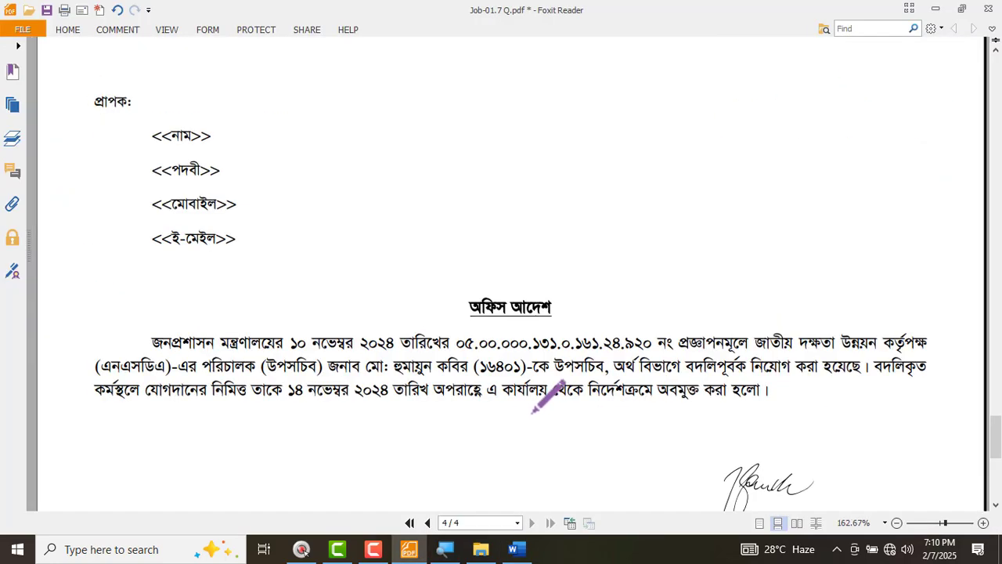
{"action": "scroll", "coordinate": [650, 384], "scroll_direction": "down", "scroll_amount": 3}
{"action": "scroll", "coordinate": [673, 362], "scroll_direction": "up", "scroll_amount": 2}
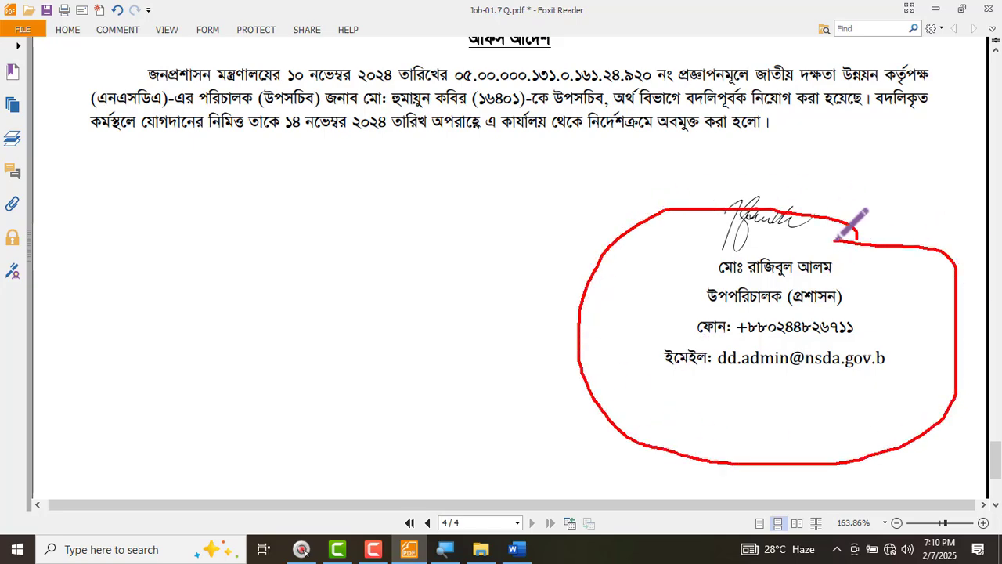
{"action": "key", "text": "alt+Tab"}
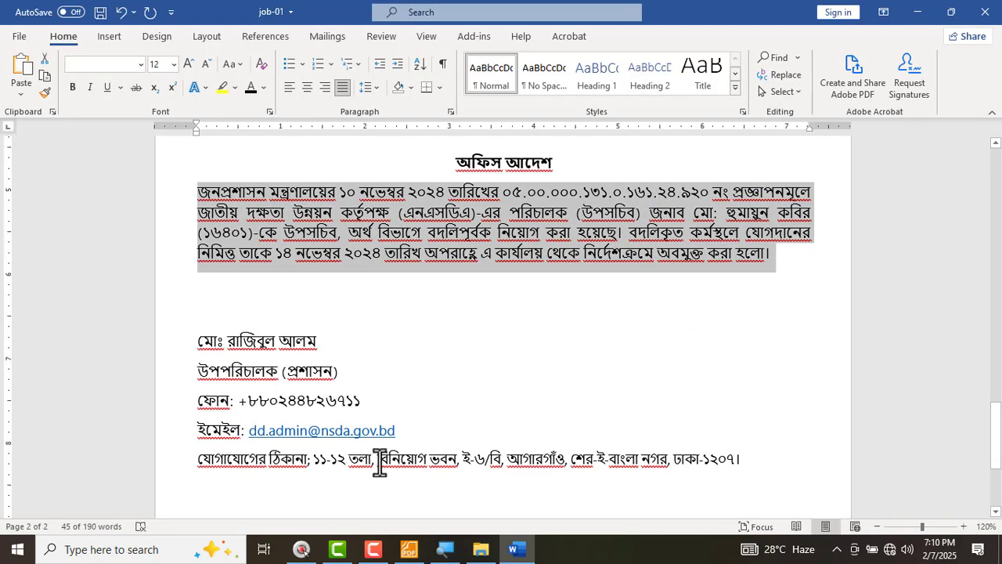
{"action": "scroll", "coordinate": [400, 425], "scroll_direction": "down", "scroll_amount": 2}
{"action": "left_click_drag", "start_coordinate": [415, 352], "coordinate": [198, 261]}
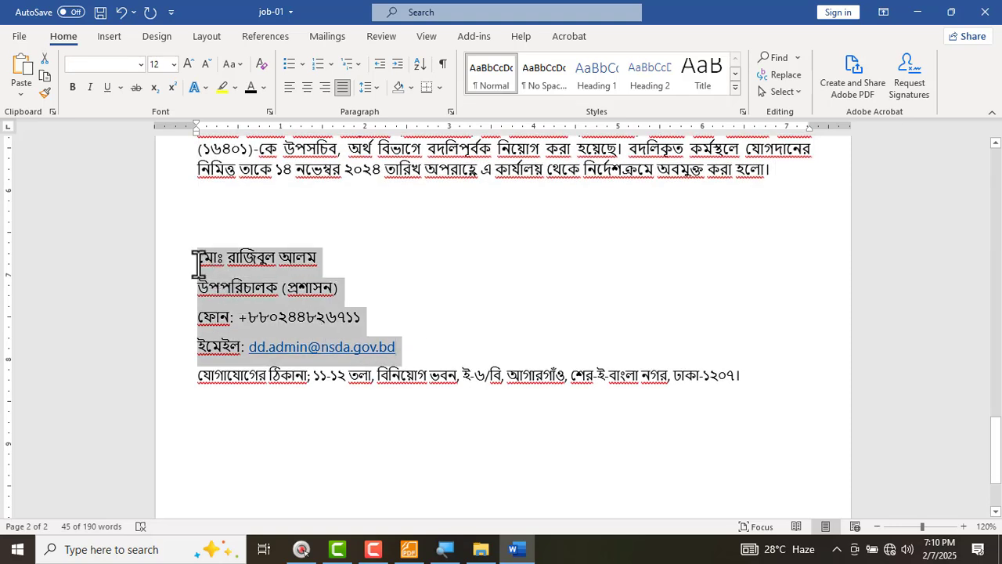
{"action": "left_click", "coordinate": [305, 87]}
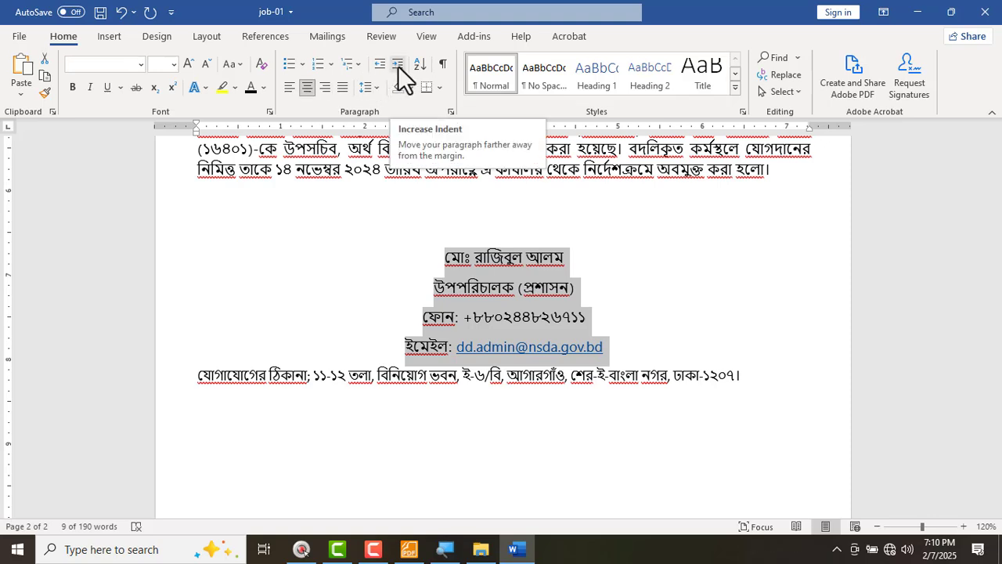
- Set the four signatory lines' left indent to 3.9" and their spacing after to 2 pt
{"action": "left_click", "coordinate": [212, 36]}
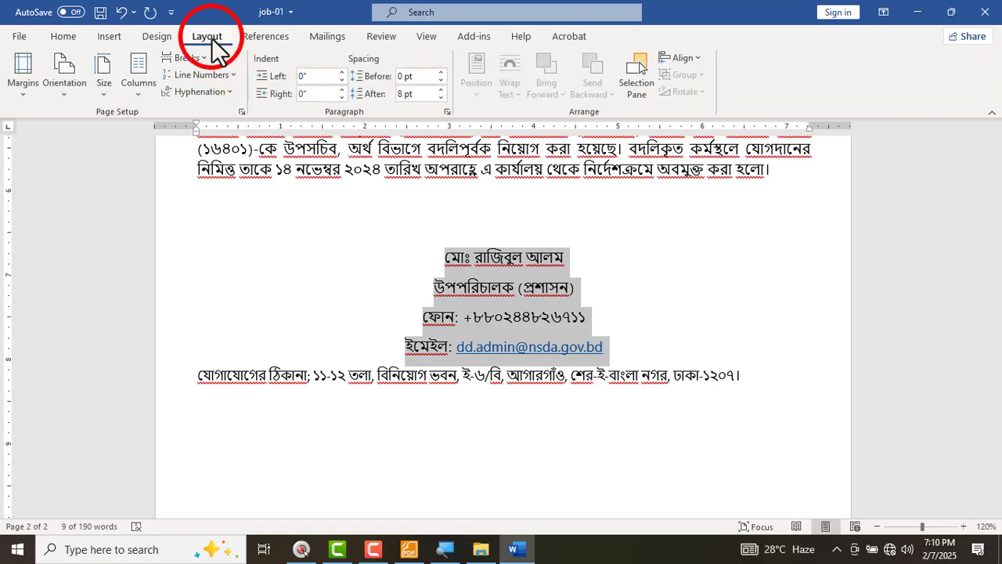
{"action": "left_click", "coordinate": [311, 76]}
{"action": "key", "text": "Up"}
{"action": "key", "text": "Up"}
{"action": "key", "text": "Up"}
{"action": "key", "text": "Up"}
{"action": "key", "text": "Up"}
{"action": "key", "text": "Up"}
{"action": "key", "text": "Up"}
{"action": "key", "text": "Up"}
{"action": "key", "text": "Up"}
{"action": "key", "text": "Up"}
{"action": "key", "text": "Up"}
{"action": "key", "text": "Up"}
{"action": "key", "text": "Up"}
{"action": "key", "text": "Up"}
{"action": "key", "text": "Up"}
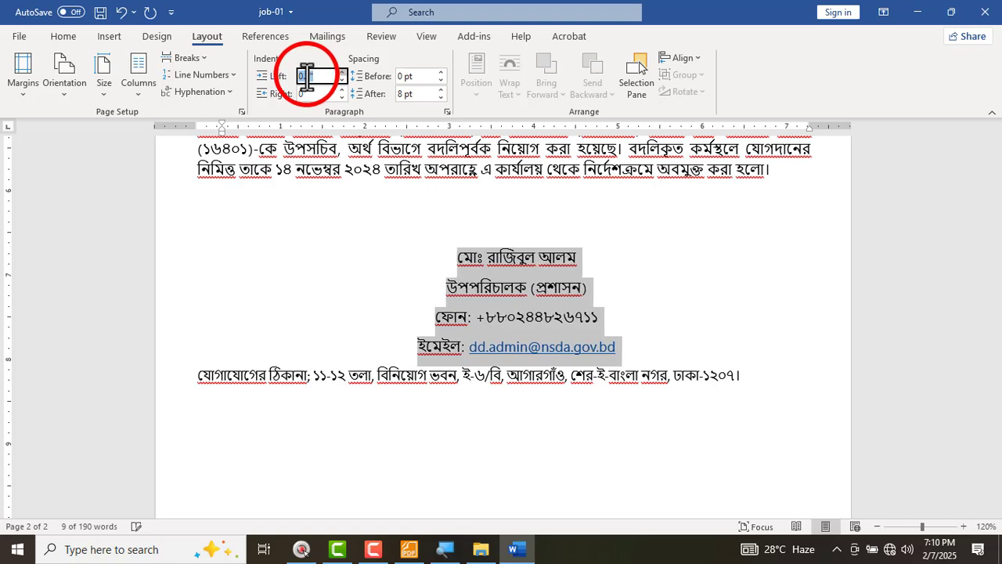
{"action": "key", "text": "Up"}
{"action": "key", "text": "Up"}
{"action": "key", "text": "Up"}
{"action": "key", "text": "Up"}
{"action": "key", "text": "Up"}
{"action": "key", "text": "Up"}
{"action": "key", "text": "Up"}
{"action": "key", "text": "Up"}
{"action": "key", "text": "Up"}
{"action": "key", "text": "Up"}
{"action": "key", "text": "Up"}
{"action": "key", "text": "Up"}
{"action": "key", "text": "Up"}
{"action": "key", "text": "Up"}
{"action": "key", "text": "Up"}
{"action": "key", "text": "Up"}
{"action": "key", "text": "Up"}
{"action": "key", "text": "Up"}
{"action": "key", "text": "Up"}
{"action": "key", "text": "Up"}
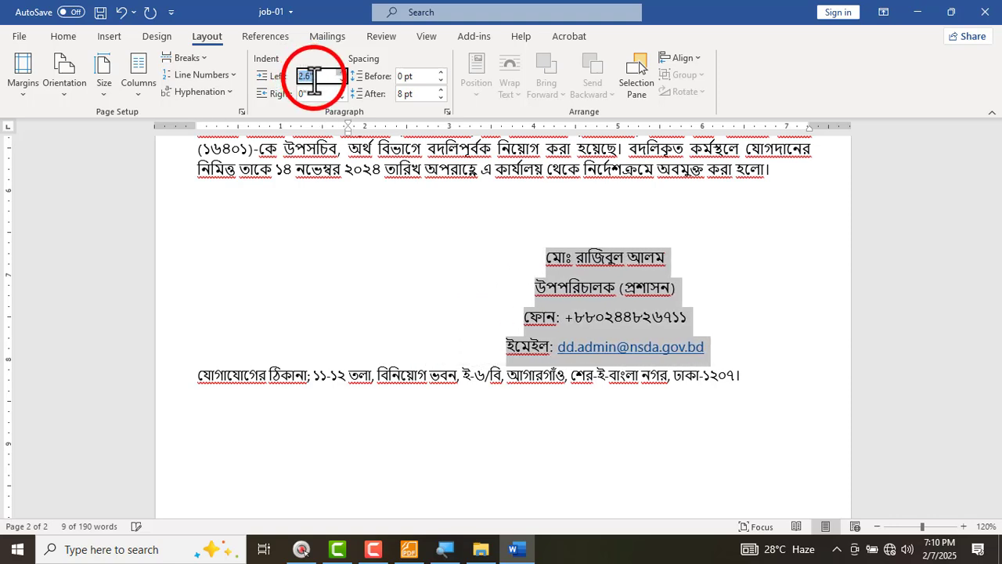
{"action": "key", "text": "Up"}
{"action": "key", "text": "Up"}
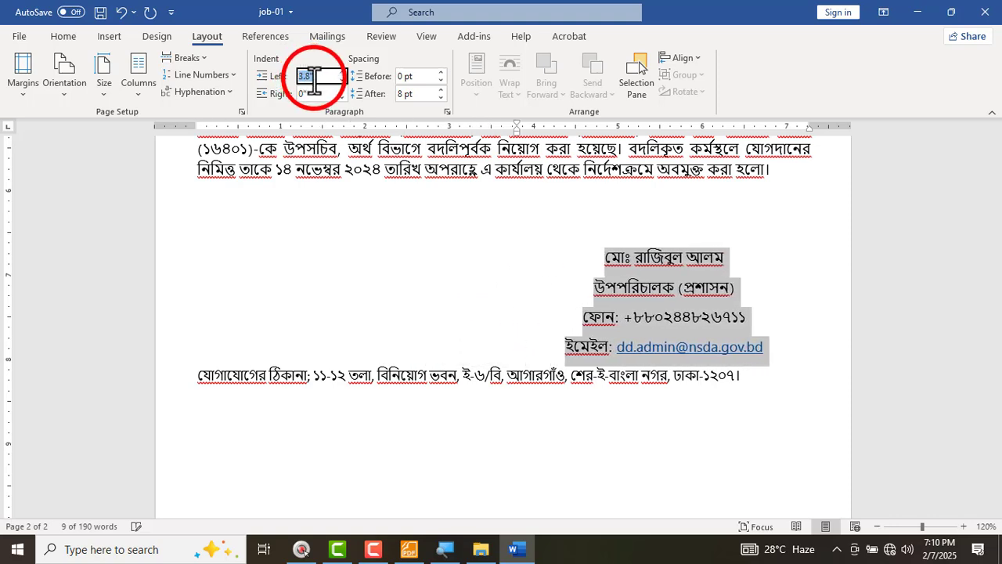
{"action": "key", "text": "Up"}
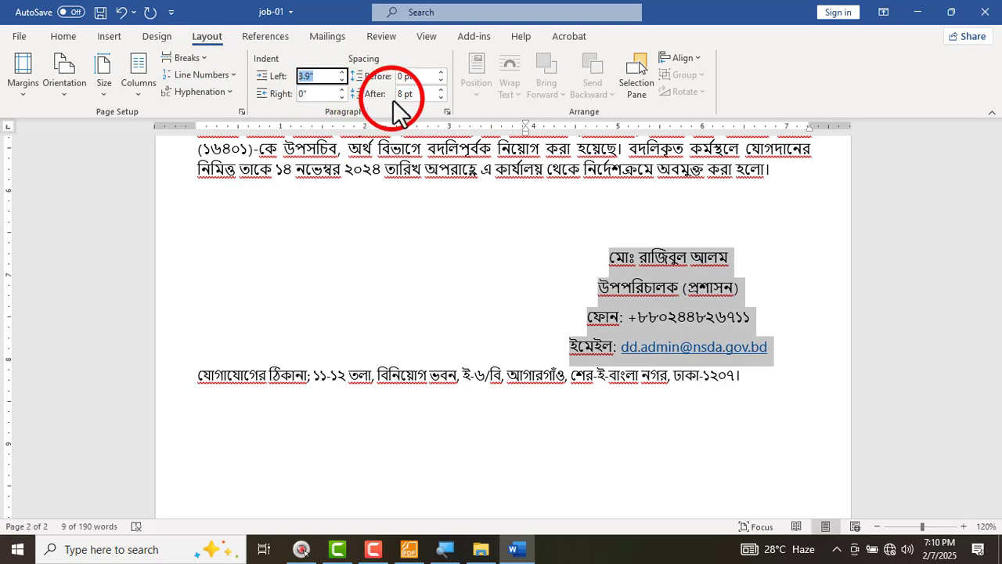
{"action": "type", "text": "2"}
{"action": "key", "text": "Return"}
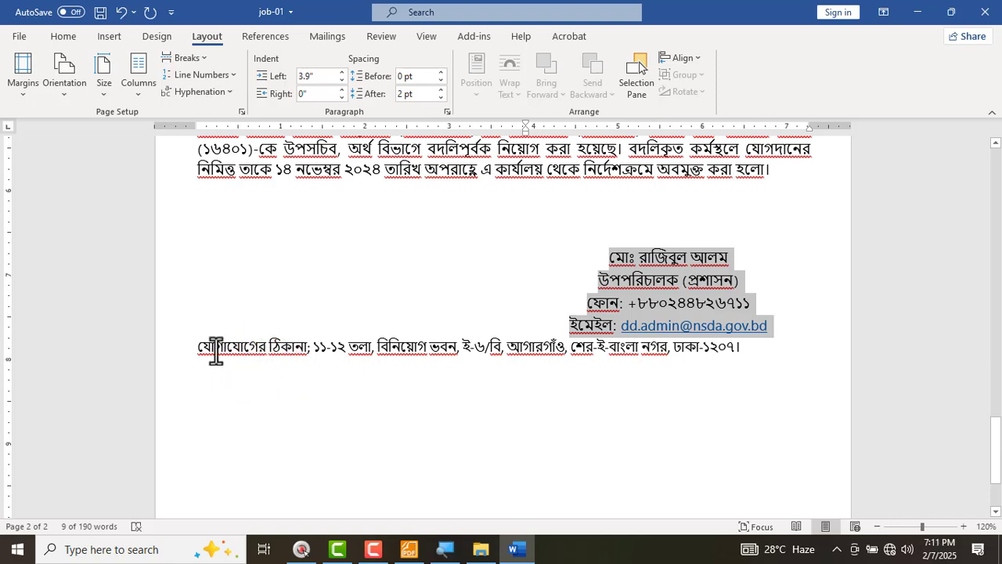
- Move the contact address line from below the signatory lines into the Section 3 footer, unlinked from the previous section, and close the footer
{"action": "left_click_drag", "start_coordinate": [201, 353], "coordinate": [715, 373]}
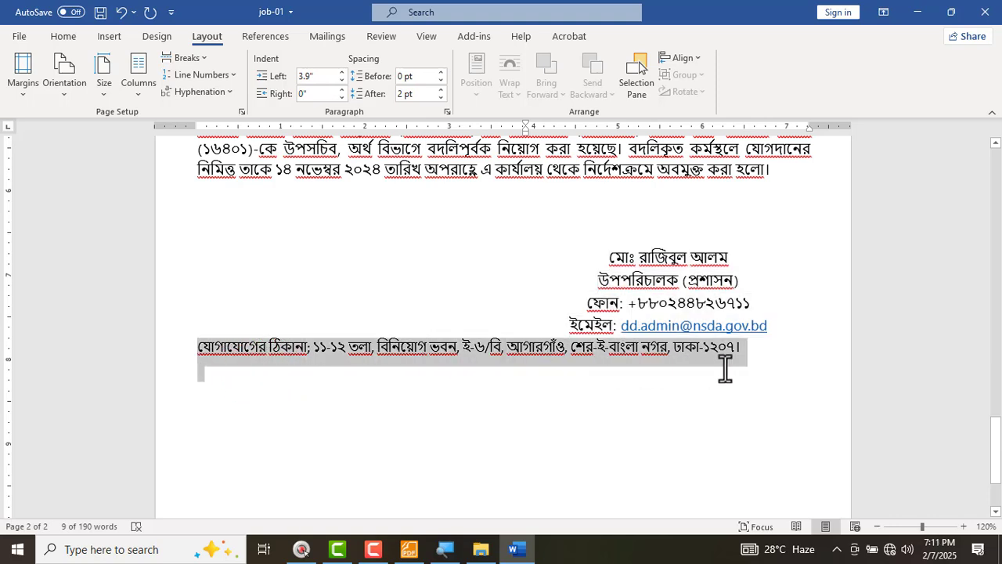
{"action": "key", "text": "Delete"}
{"action": "scroll", "coordinate": [376, 470], "scroll_direction": "down", "scroll_amount": 2}
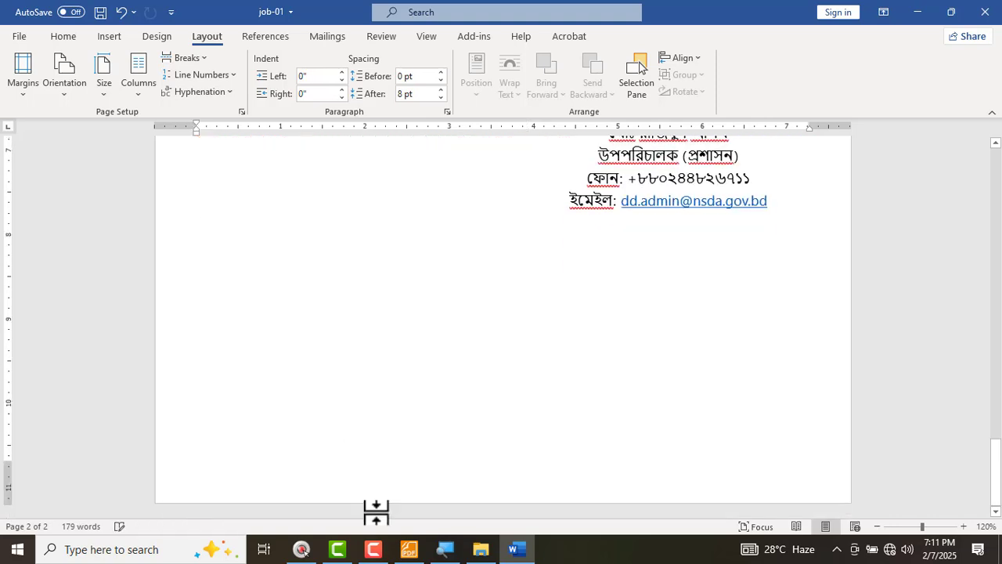
{"action": "double_click", "coordinate": [385, 494]}
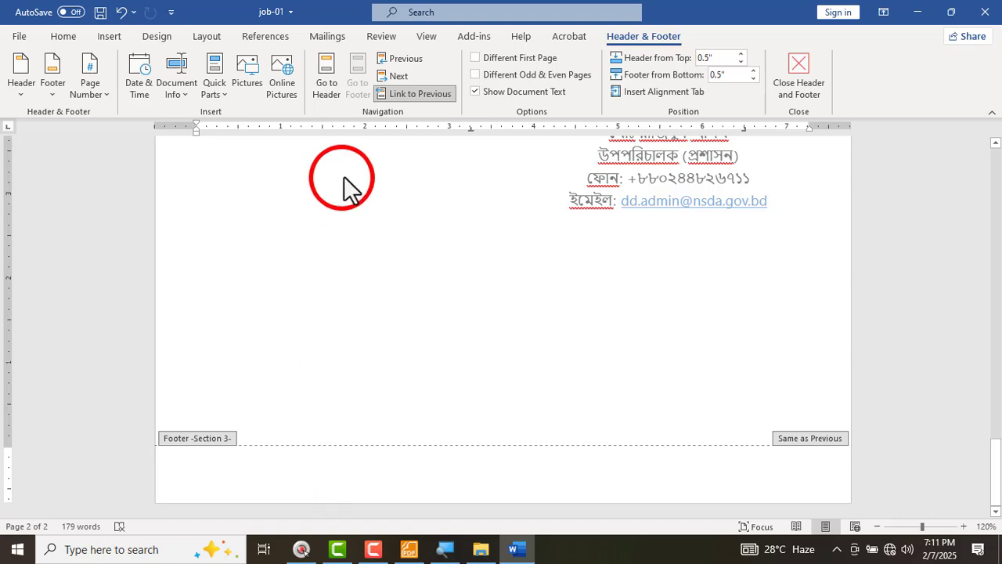
{"action": "left_click", "coordinate": [415, 97]}
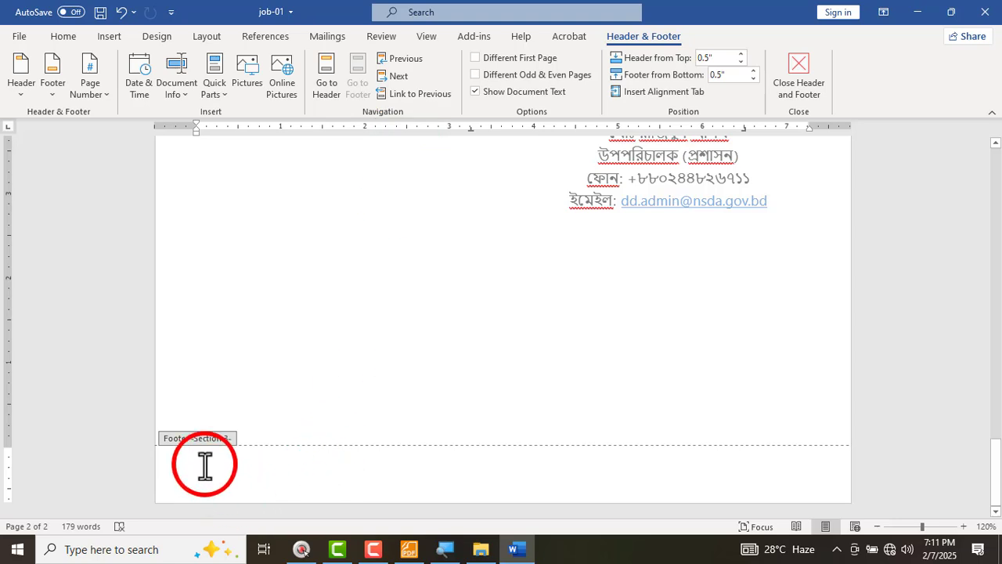
{"action": "type", "text": "যোগাযোগের ঠিকানা; ১১-১২ তলা, বিনিয়োগ ভবন, ই-৬/বি, আগারগাঁও, শের-ই-বাংলা নগর, ঢাকা-১২০৭।"}
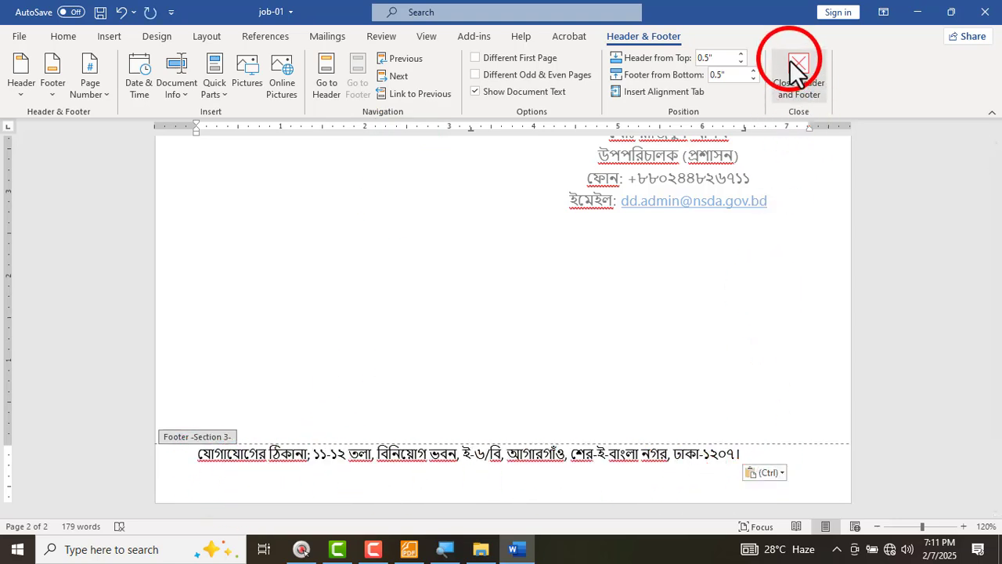
{"action": "left_click", "coordinate": [799, 68]}
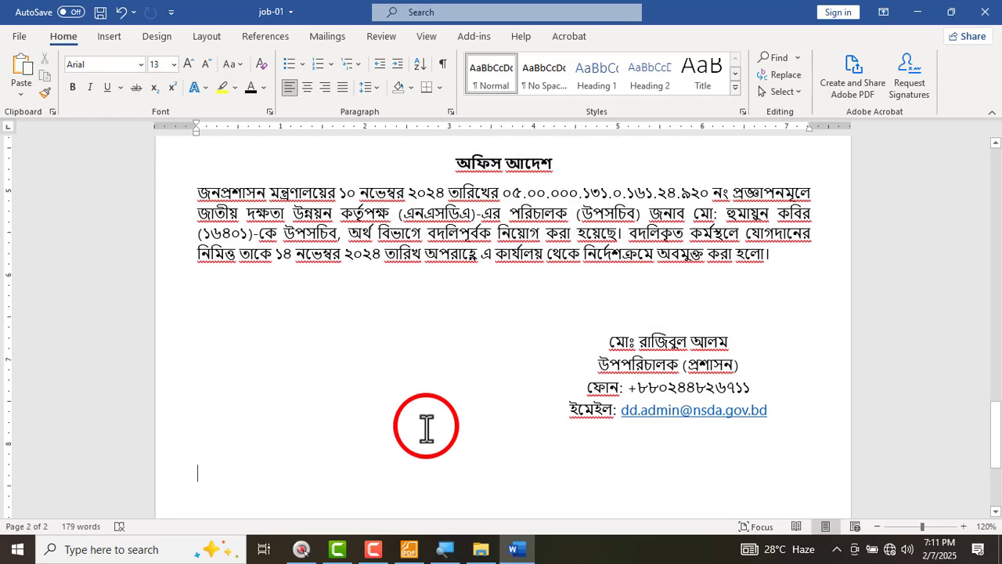
- Switch to the reference PDF in Foxit Reader, compare the office order sample and find the "Bangla Part (2nd Page)" formatting requirements
{"action": "key", "text": "alt+Tab"}
{"action": "scroll", "coordinate": [368, 403], "scroll_direction": "up", "scroll_amount": 6}
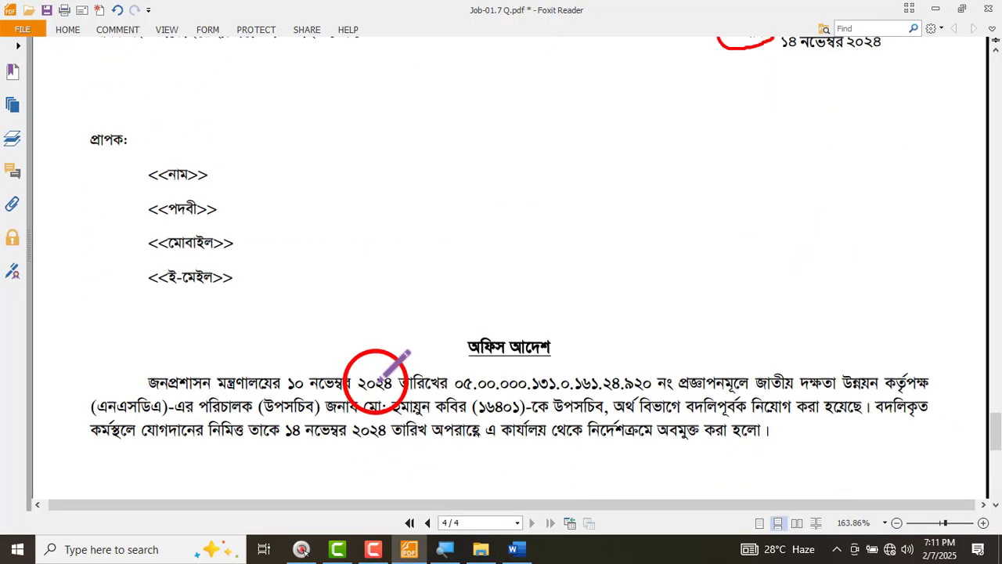
{"action": "scroll", "coordinate": [376, 382], "scroll_direction": "down", "scroll_amount": 4}
{"action": "scroll", "coordinate": [379, 384], "scroll_direction": "down", "scroll_amount": 3}
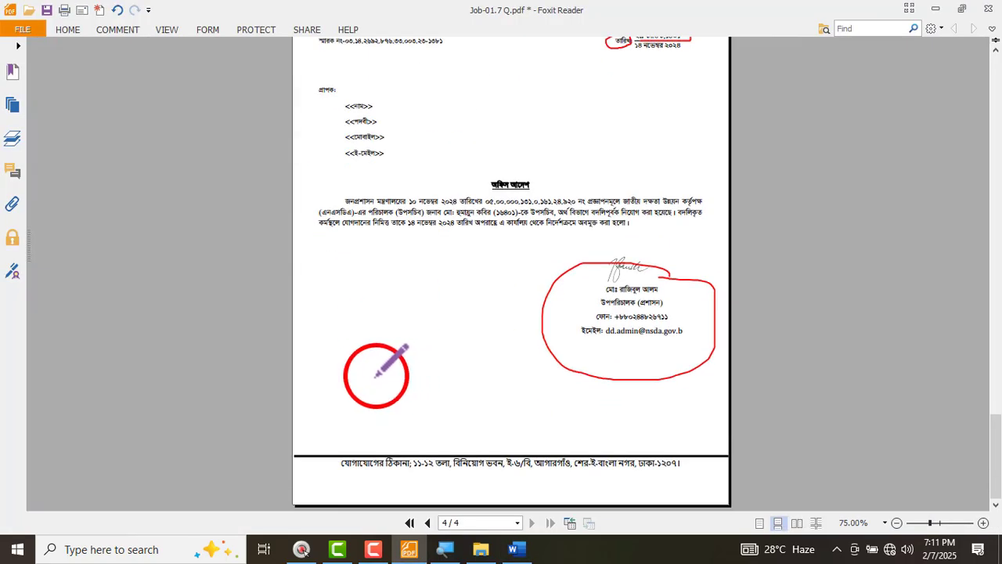
{"action": "scroll", "coordinate": [376, 372], "scroll_direction": "up", "scroll_amount": 10}
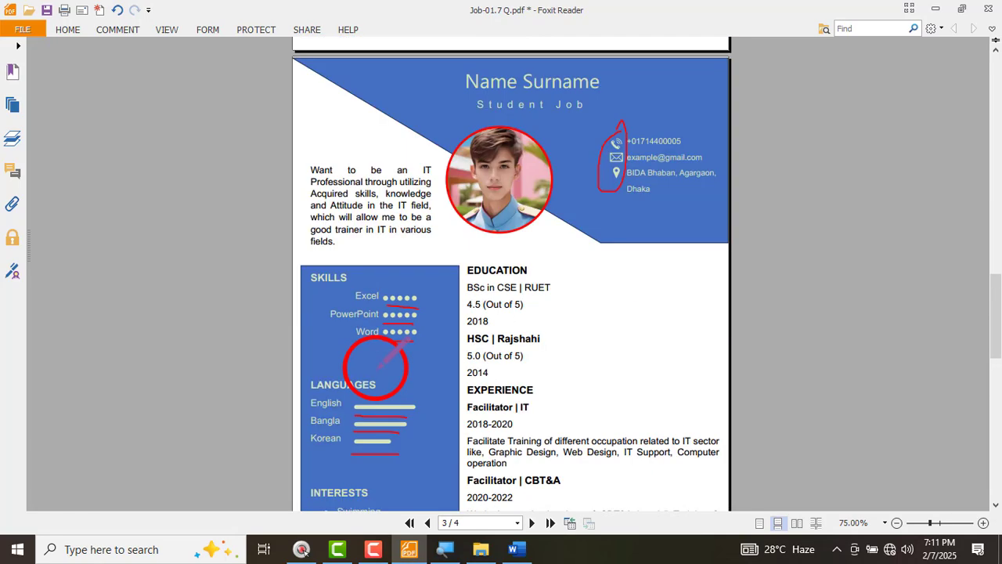
{"action": "scroll", "coordinate": [376, 368], "scroll_direction": "up", "scroll_amount": 4}
{"action": "scroll", "coordinate": [376, 372], "scroll_direction": "up", "scroll_amount": 3}
{"action": "scroll", "coordinate": [344, 348], "scroll_direction": "up", "scroll_amount": 3}
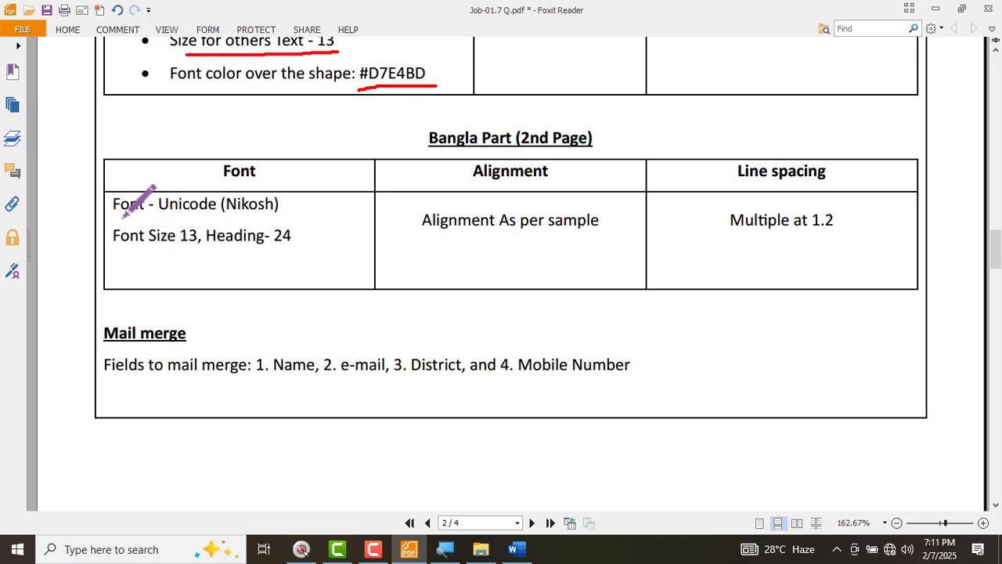
- Underline the font, font size, heading size, alignment and line spacing requirements in red in the "Bangla Part (2nd Page)" table
{"action": "left_click_drag", "start_coordinate": [122, 216], "coordinate": [311, 216]}
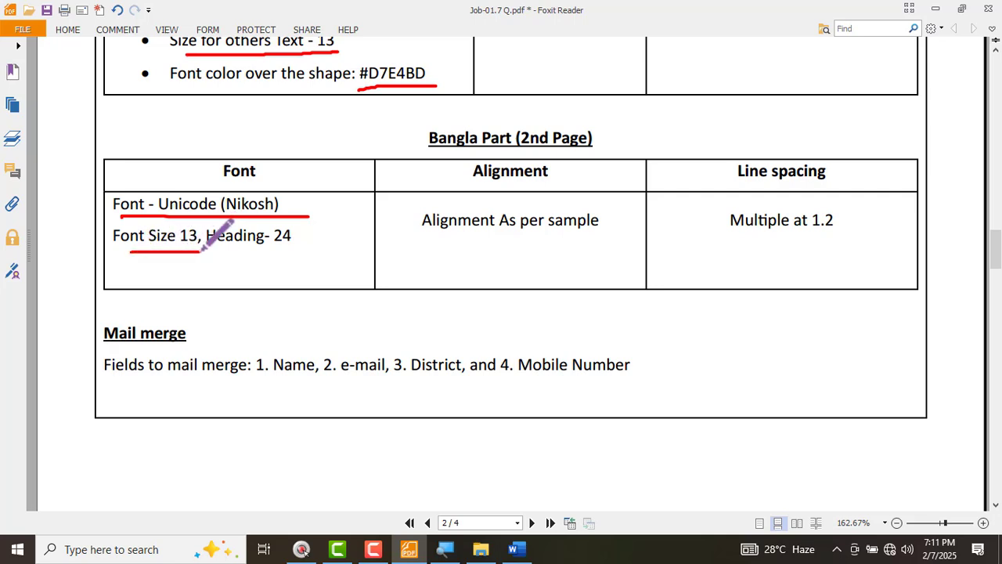
{"action": "left_click_drag", "start_coordinate": [216, 246], "coordinate": [284, 245]}
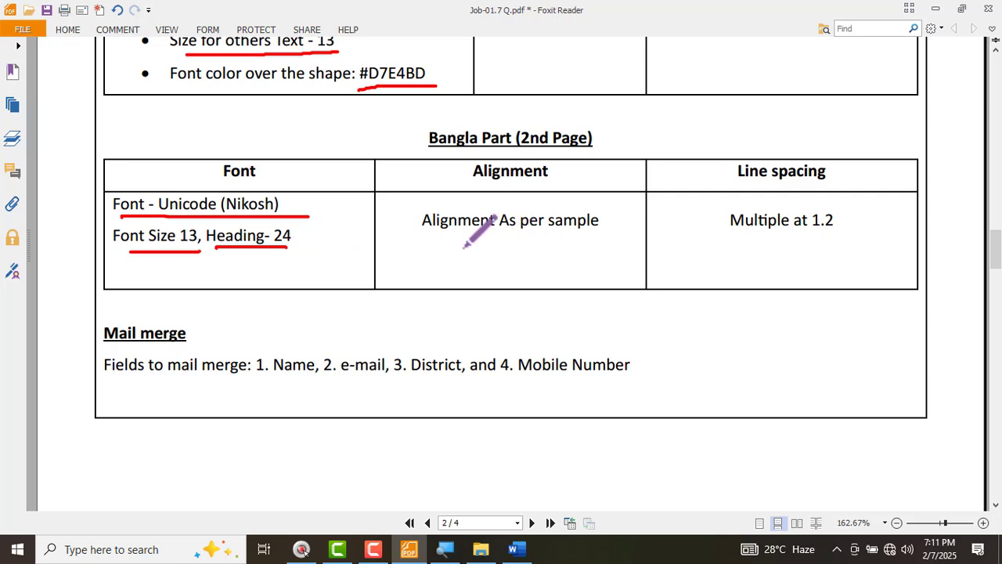
{"action": "left_click_drag", "start_coordinate": [417, 242], "coordinate": [549, 242]}
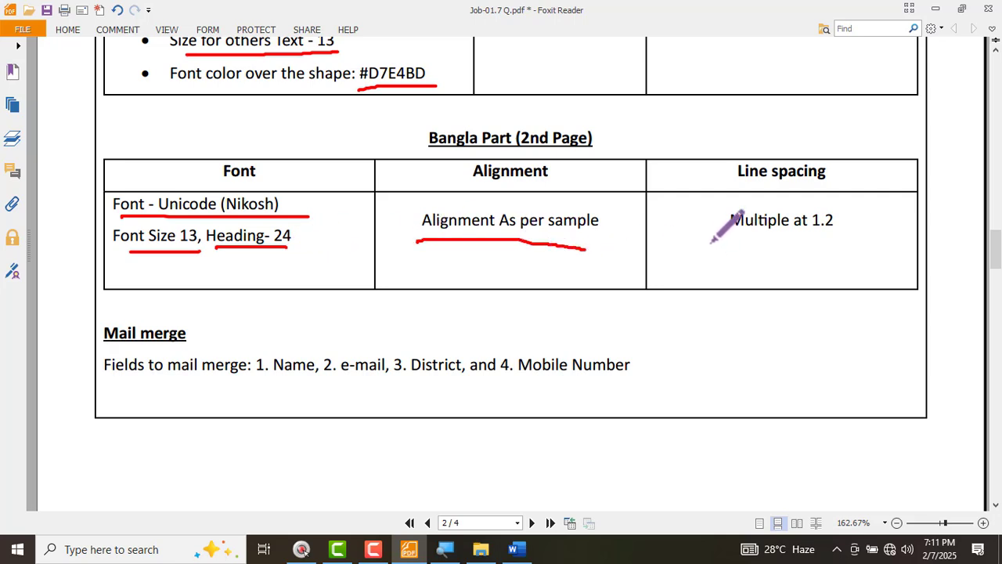
{"action": "left_click_drag", "start_coordinate": [711, 242], "coordinate": [813, 241]}
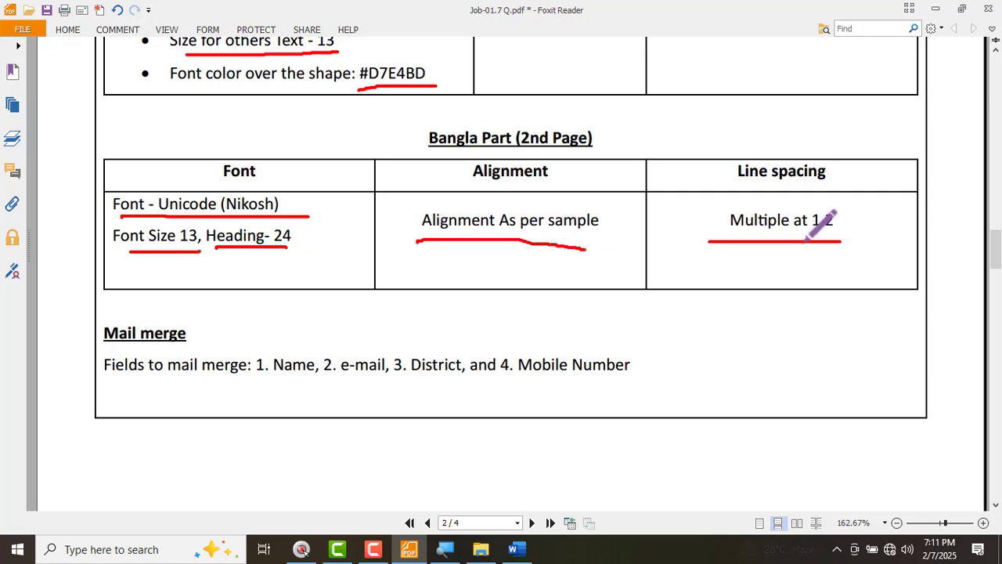
- Return to Word and set all the document's body text to the SutonnyOMJ font at size 13
{"action": "key", "text": "alt+Tab"}
{"action": "scroll", "coordinate": [325, 311], "scroll_direction": "up", "scroll_amount": 3}
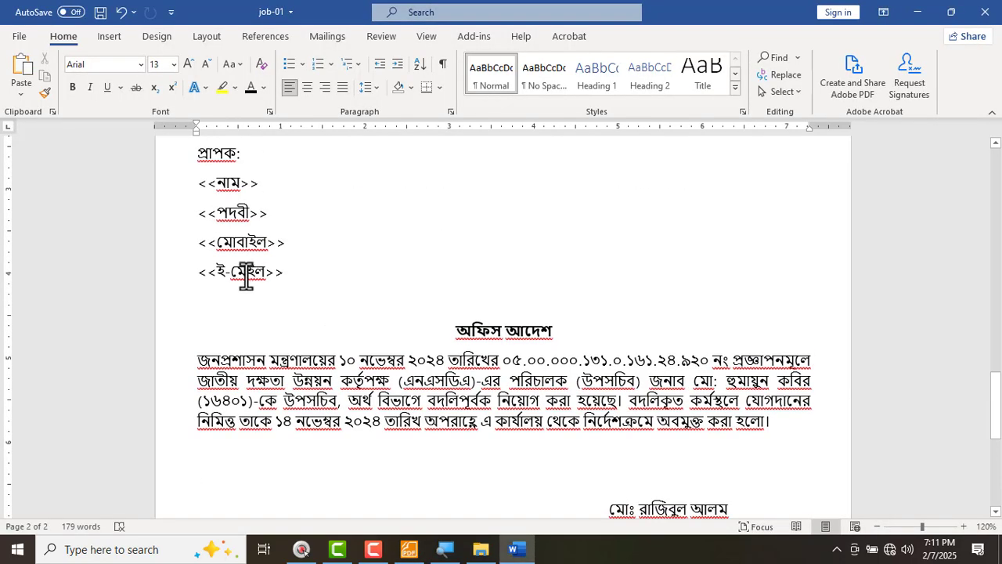
{"action": "key", "text": "ctrl+a"}
{"action": "scroll", "coordinate": [338, 293], "scroll_direction": "up", "scroll_amount": 4}
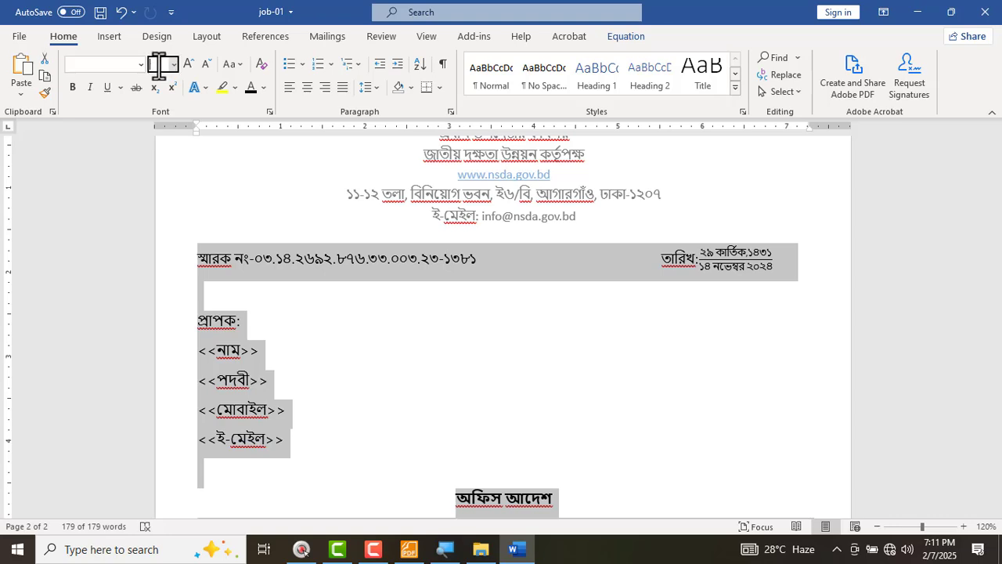
{"action": "key", "text": "Return"}
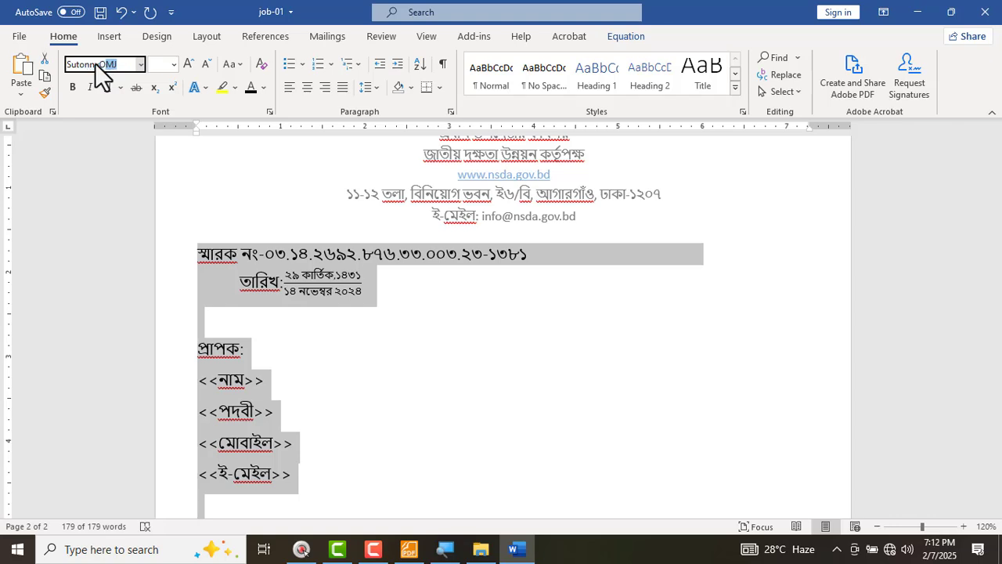
{"action": "key", "text": "Return"}
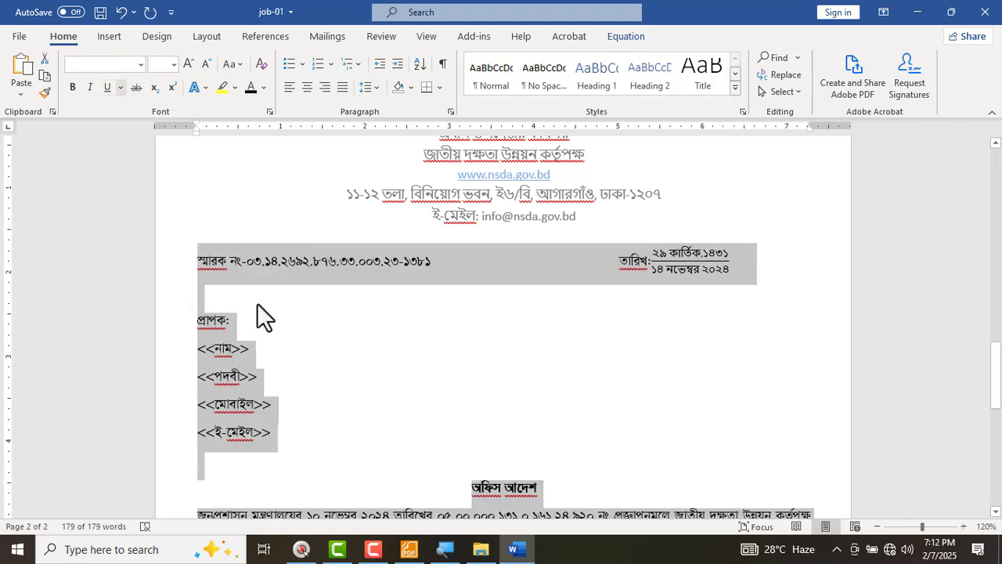
{"action": "left_click", "coordinate": [299, 351]}
{"action": "scroll", "coordinate": [301, 346], "scroll_direction": "down", "scroll_amount": 3}
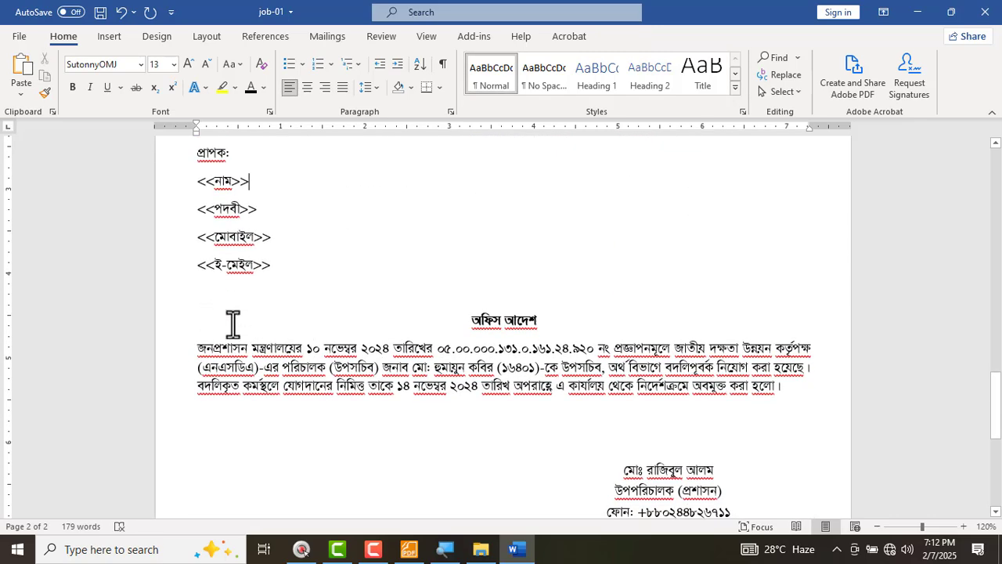
- Set the line spacing of all the document's body text to At least 1.2, checking the requirement in the reference PDF
{"action": "key", "text": "ctrl+a"}
{"action": "left_click", "coordinate": [377, 90]}
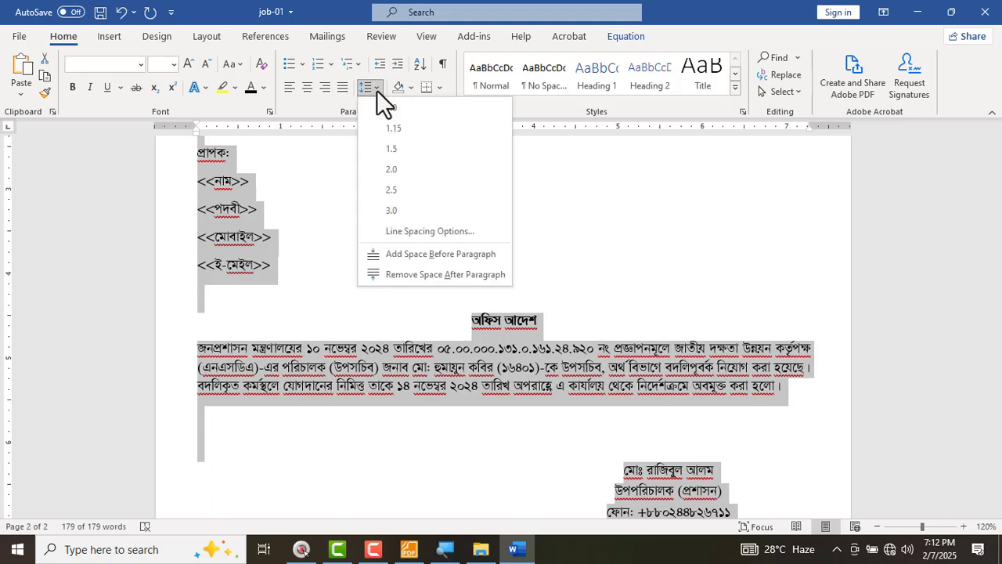
{"action": "key", "text": "alt+Tab"}
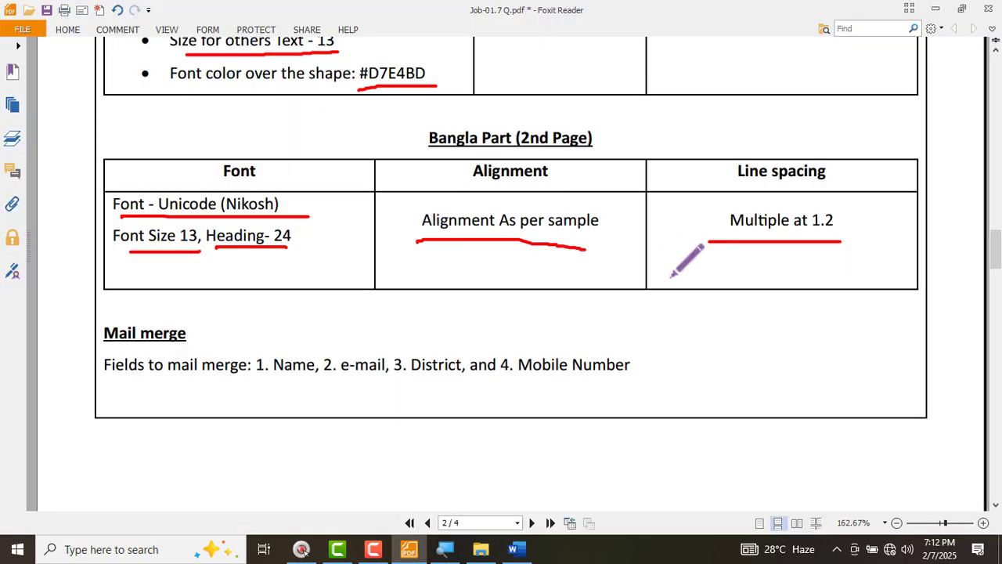
{"action": "key", "text": "alt+Tab"}
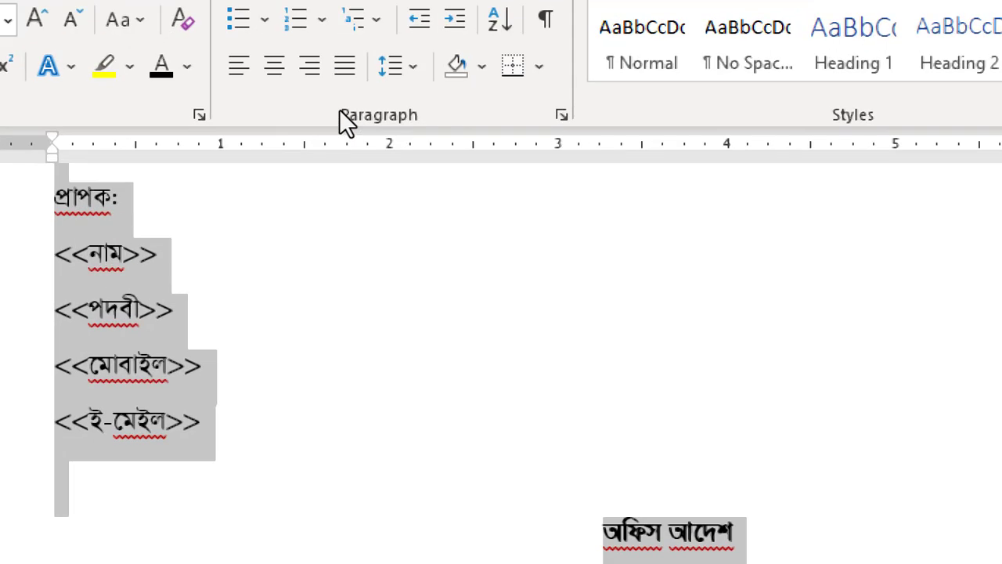
{"action": "left_click", "coordinate": [562, 115]}
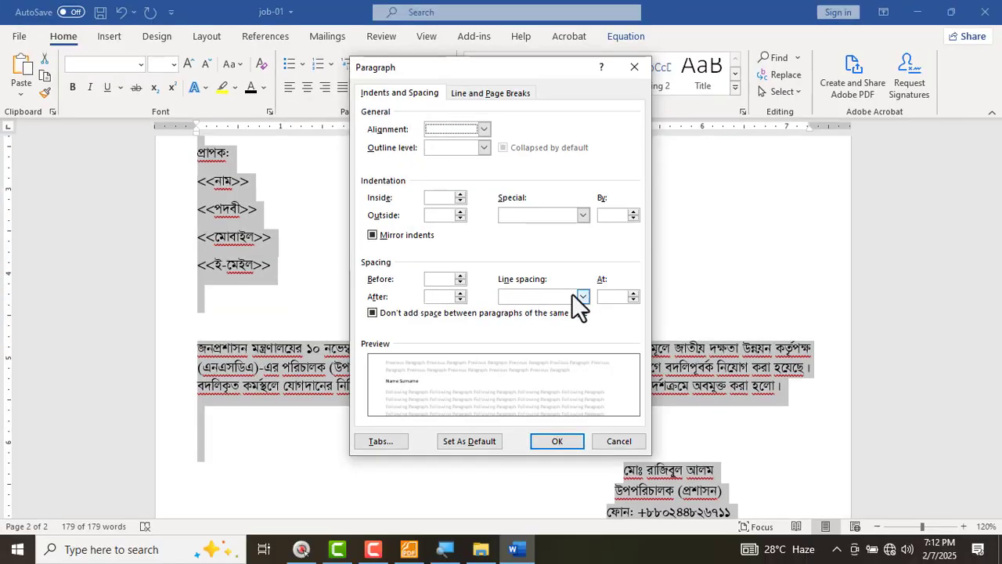
{"action": "left_click", "coordinate": [602, 297]}
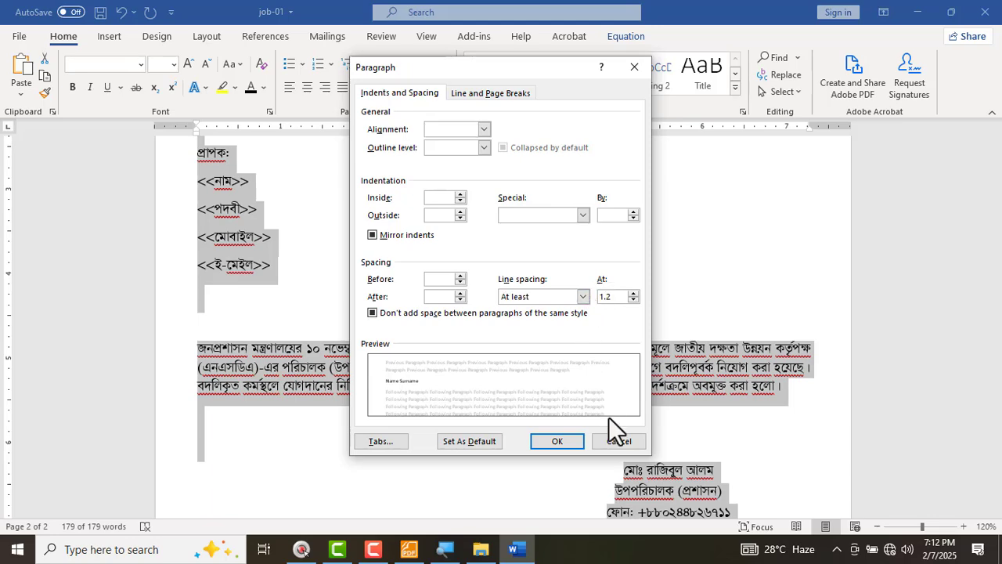
{"action": "left_click", "coordinate": [558, 442]}
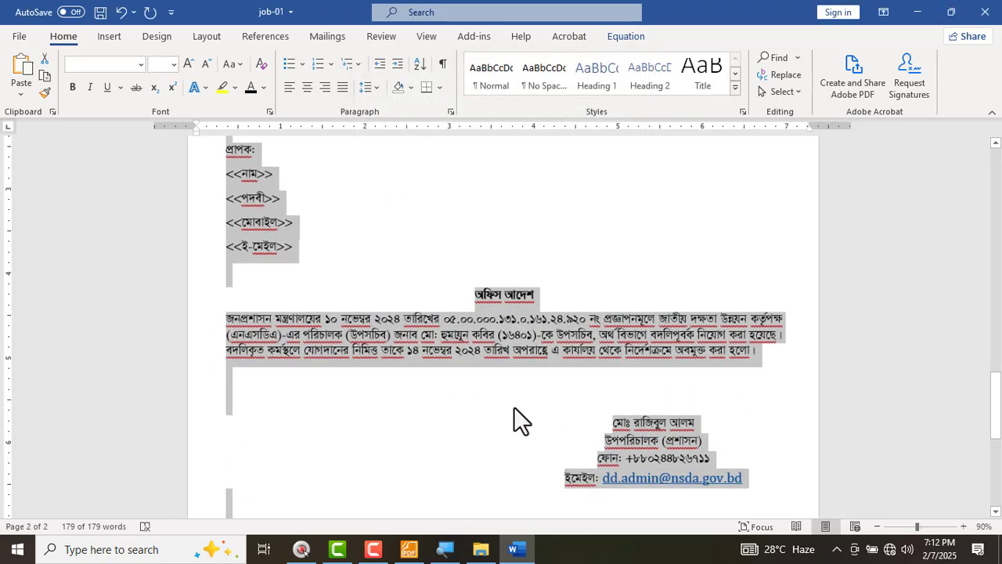
{"action": "scroll", "coordinate": [514, 407], "scroll_direction": "down", "scroll_amount": 6}
{"action": "left_click", "coordinate": [495, 380]}
- Review the pages, switch to the reference PDF in Foxit Reader and mark the horizontal line beneath the page 4 letterhead in red
{"action": "scroll", "coordinate": [707, 401], "scroll_direction": "up", "scroll_amount": 2}
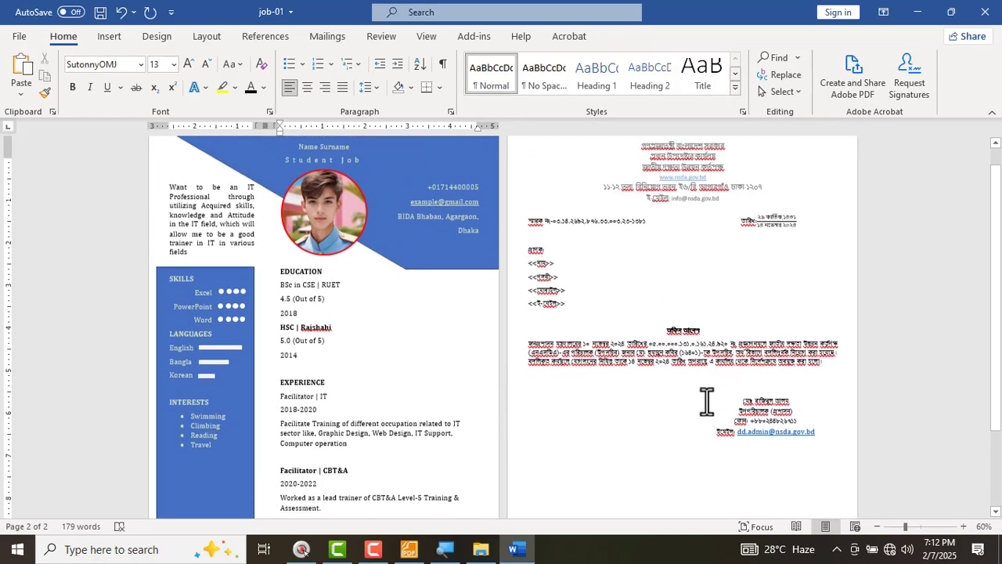
{"action": "scroll", "coordinate": [721, 400], "scroll_direction": "up", "scroll_amount": 1}
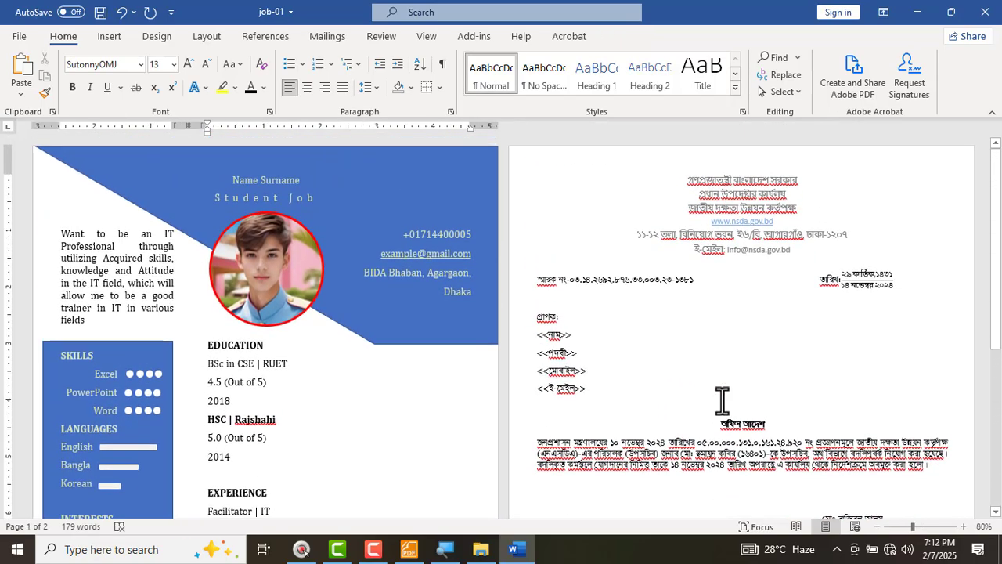
{"action": "scroll", "coordinate": [717, 398], "scroll_direction": "up", "scroll_amount": 1}
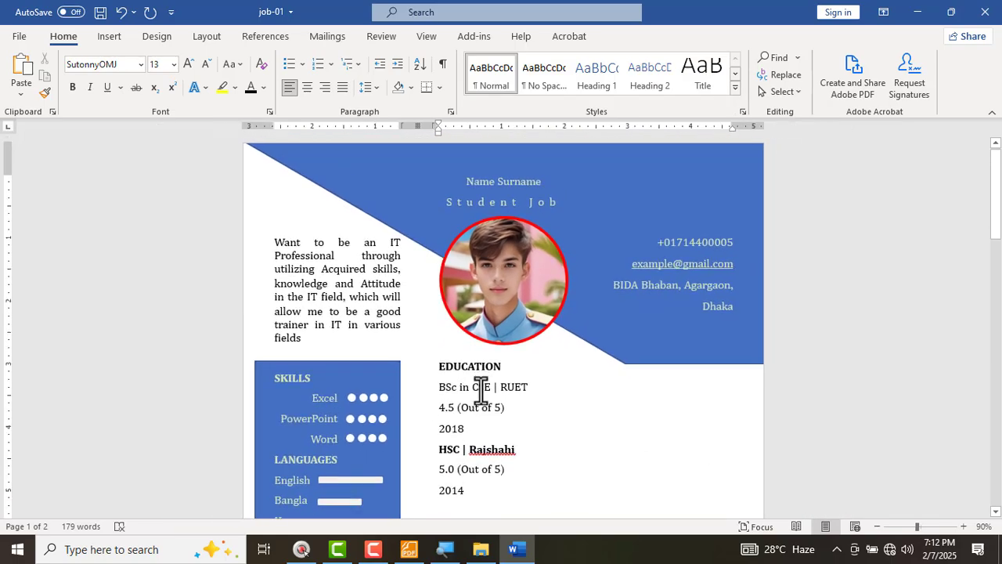
{"action": "scroll", "coordinate": [477, 384], "scroll_direction": "down", "scroll_amount": 3}
{"action": "scroll", "coordinate": [470, 398], "scroll_direction": "down", "scroll_amount": 10}
{"action": "key", "text": "alt+Tab"}
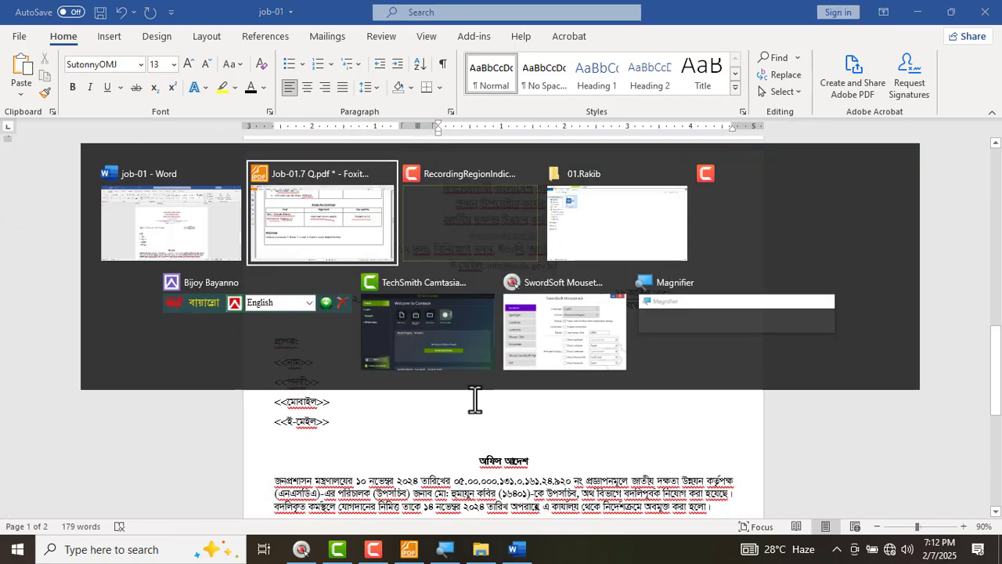
{"action": "scroll", "coordinate": [429, 356], "scroll_direction": "down", "scroll_amount": 15}
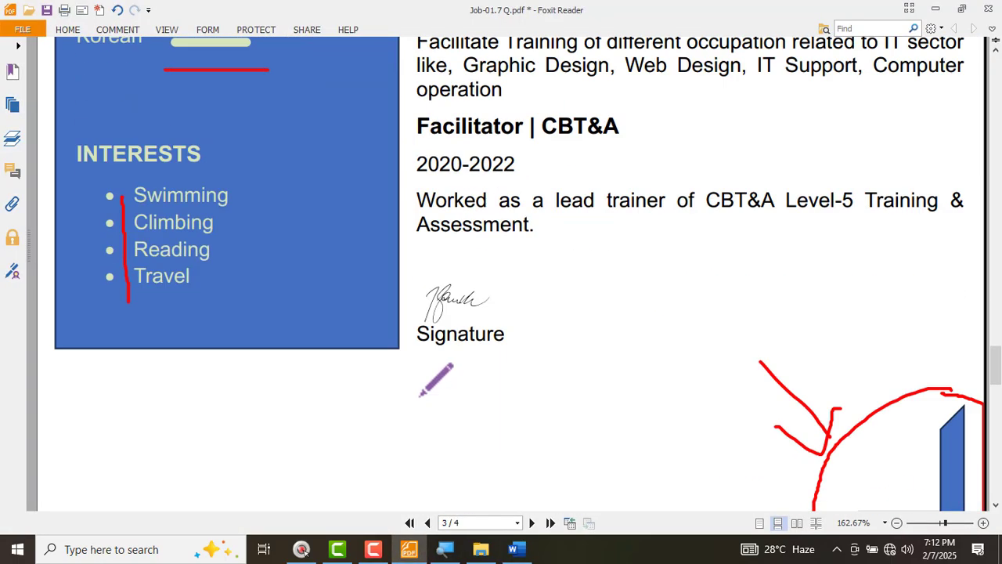
{"action": "left_click_drag", "start_coordinate": [277, 210], "coordinate": [661, 213]}
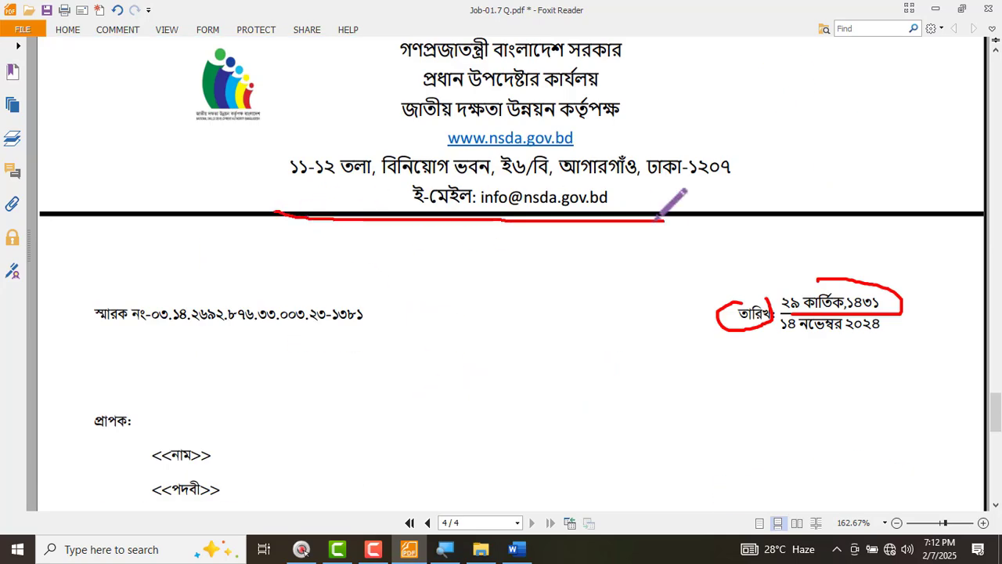
{"action": "key", "text": "alt+Tab"}
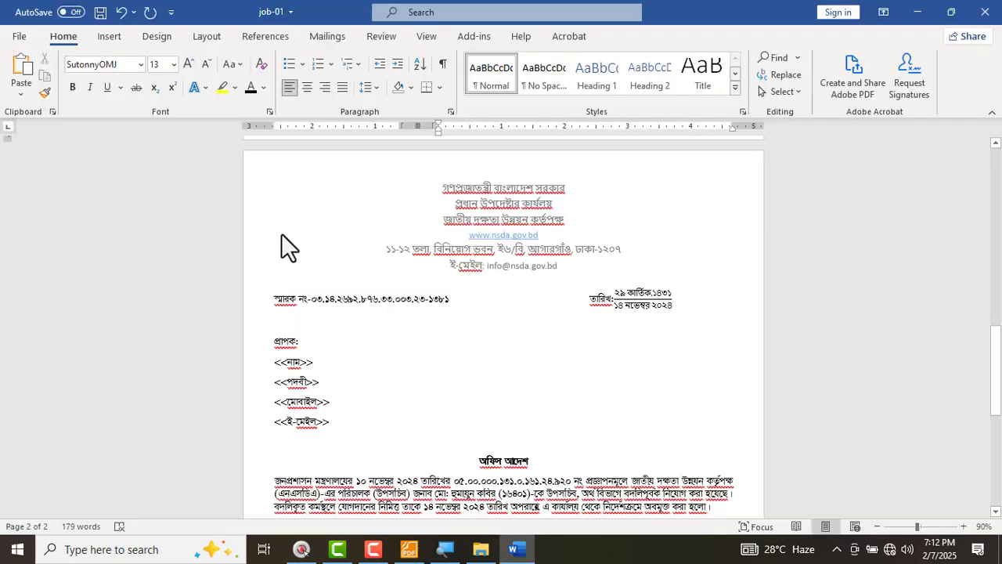
{"action": "left_click", "coordinate": [115, 40]}
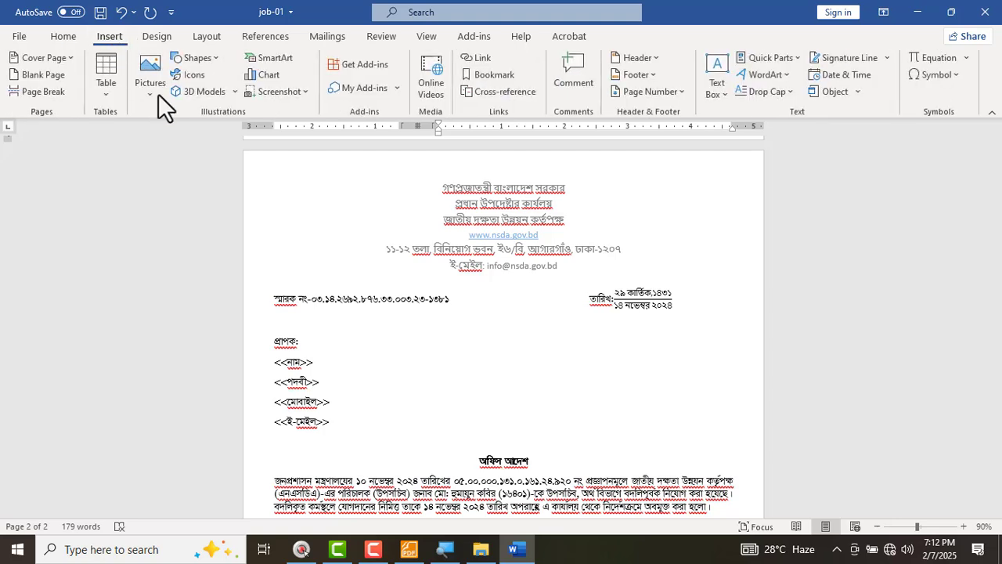
{"action": "left_click", "coordinate": [142, 98]}
{"action": "left_click", "coordinate": [193, 63]}
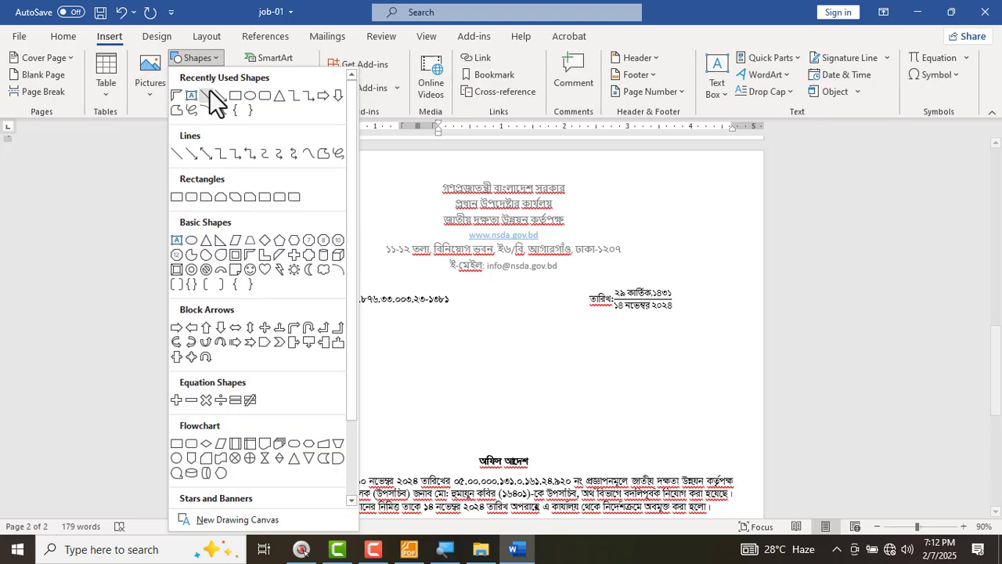
{"action": "left_click", "coordinate": [206, 94]}
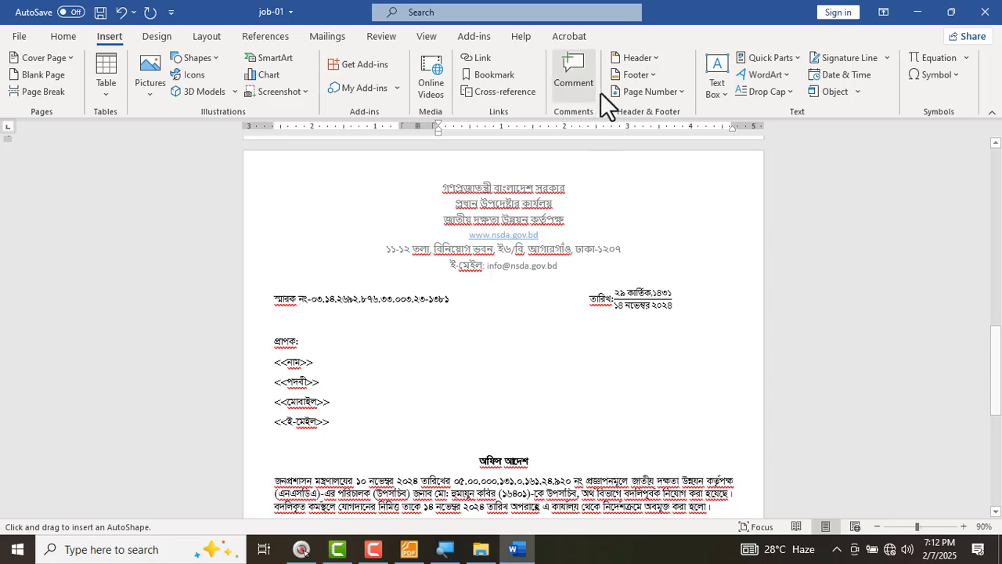
- Open the Section 3 header for editing and draw a straight horizontal line about 8.2" wide beneath the e-mail line
{"action": "left_click", "coordinate": [631, 60]}
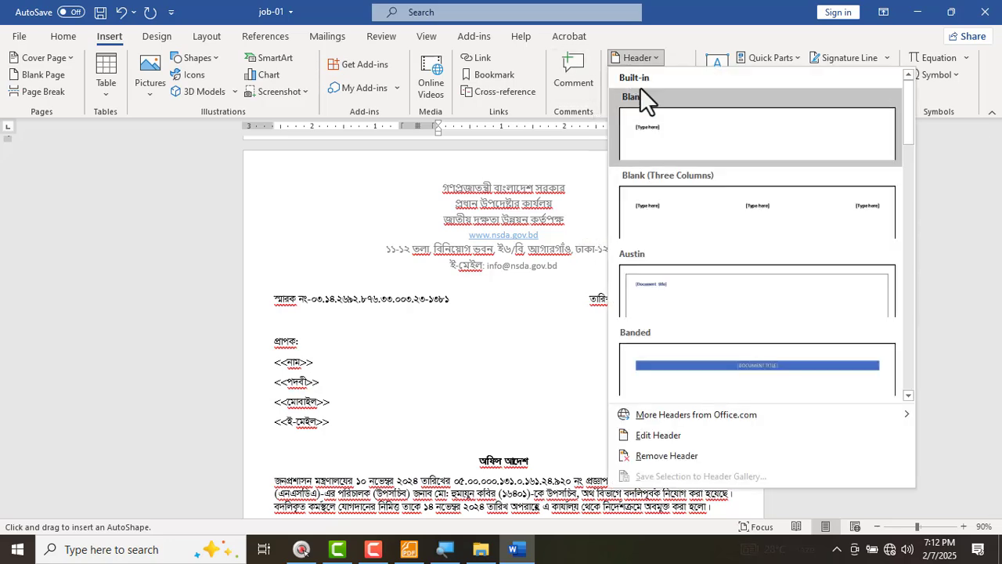
{"action": "left_click", "coordinate": [642, 440]}
{"action": "scroll", "coordinate": [377, 344], "scroll_direction": "down", "scroll_amount": 15}
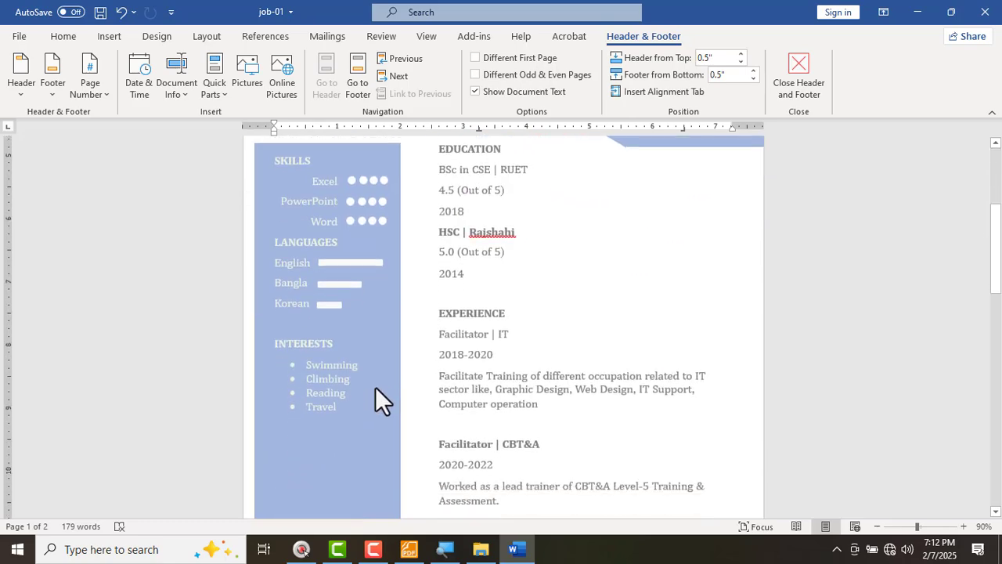
{"action": "left_click", "coordinate": [363, 306]}
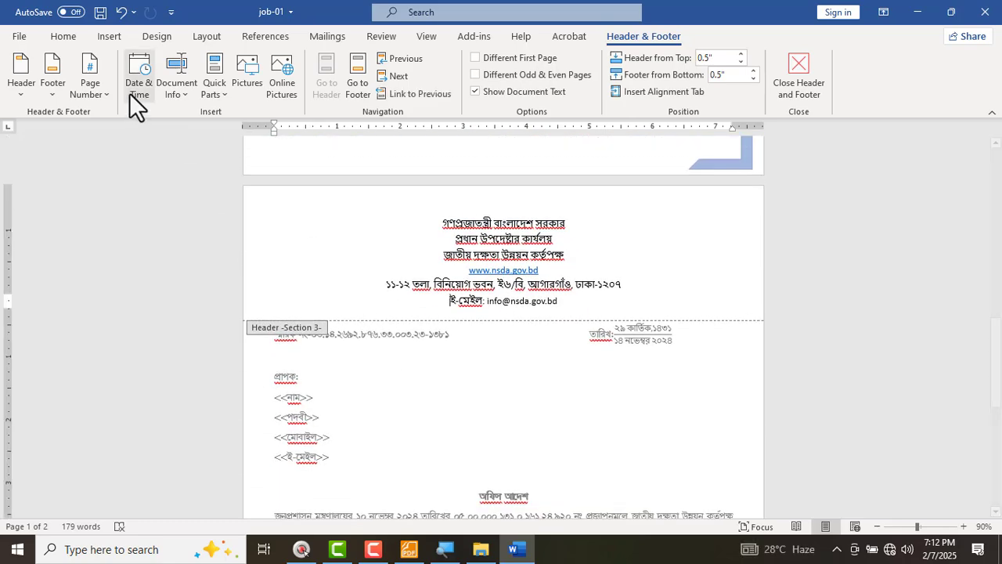
{"action": "left_click", "coordinate": [108, 38]}
{"action": "left_click", "coordinate": [197, 59]}
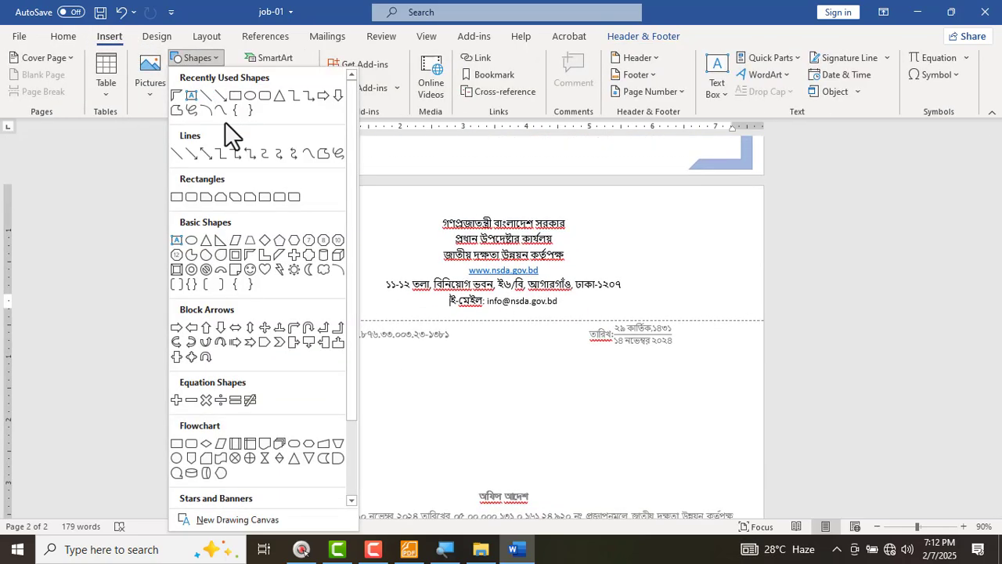
{"action": "left_click", "coordinate": [206, 96]}
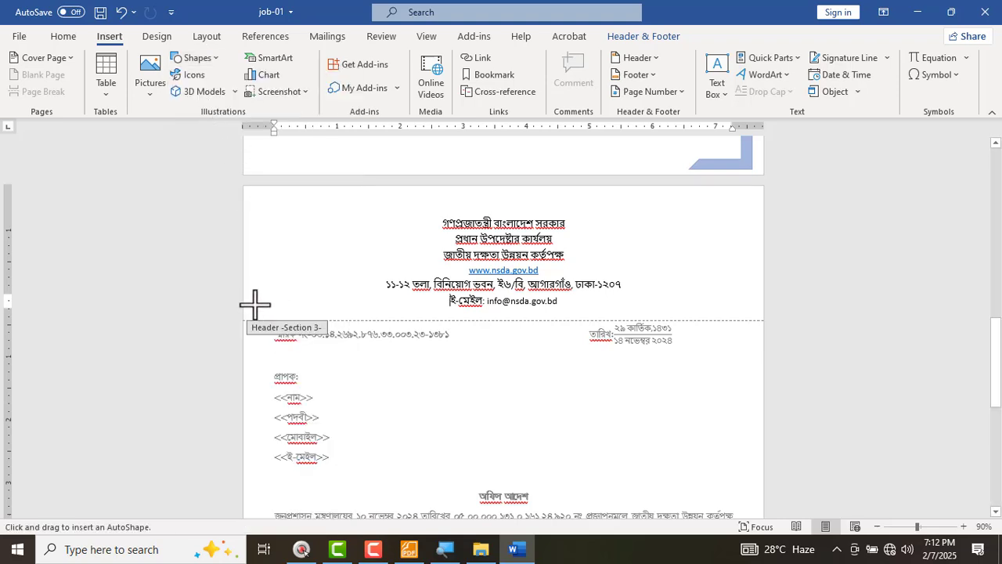
{"action": "left_click_drag", "start_coordinate": [251, 305], "coordinate": [767, 312]}
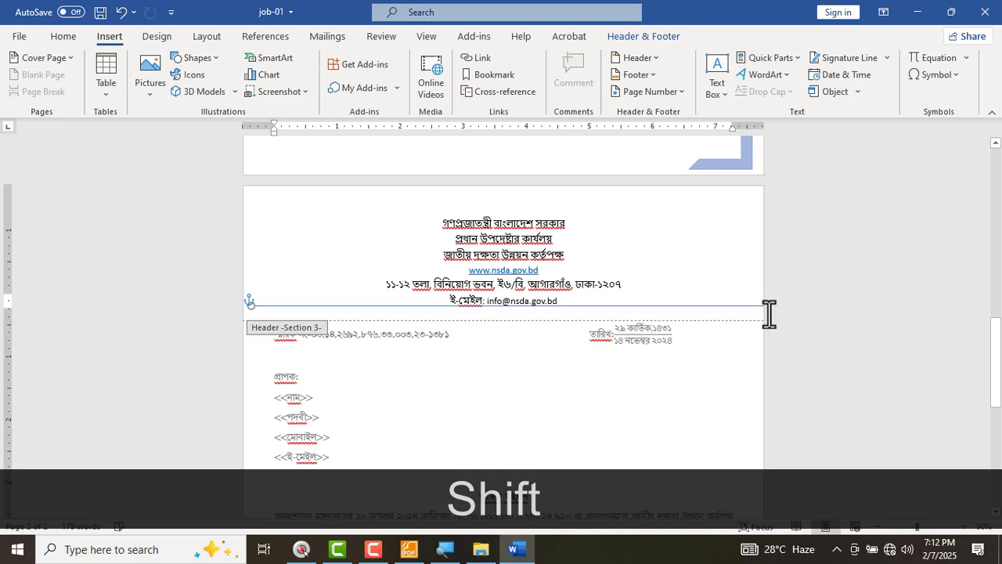
- Nudge the new header line slightly down and sideways so it spans the page's full width
{"action": "key", "text": "Down"}
{"action": "key", "text": "Down"}
{"action": "key", "text": "Left"}
{"action": "key", "text": "Left"}
{"action": "key", "text": "Left"}
{"action": "key", "text": "Left"}
{"action": "key", "text": "Left"}
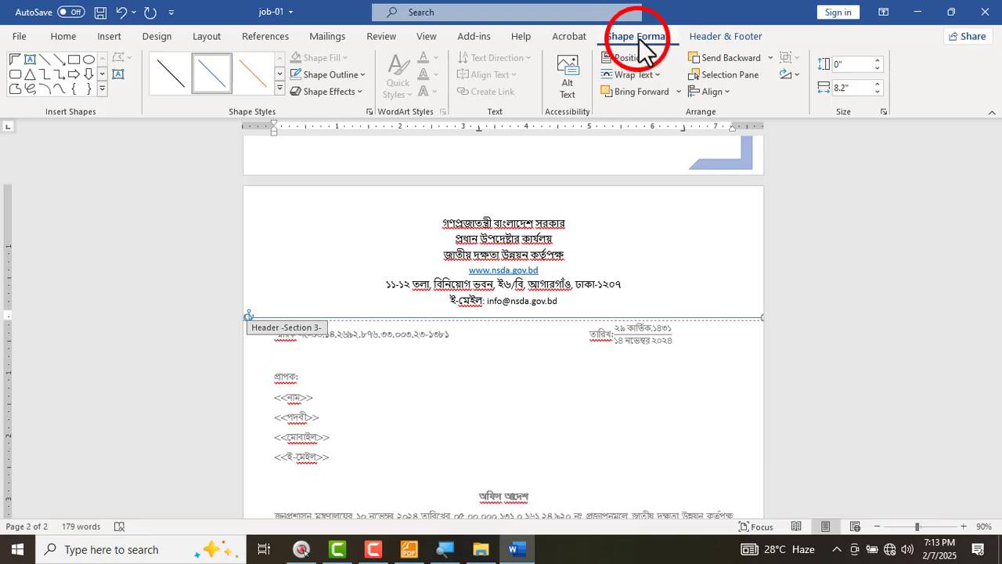
- Format the header line with a black outline and a weight of 2¼ pt
{"action": "left_click", "coordinate": [338, 76]}
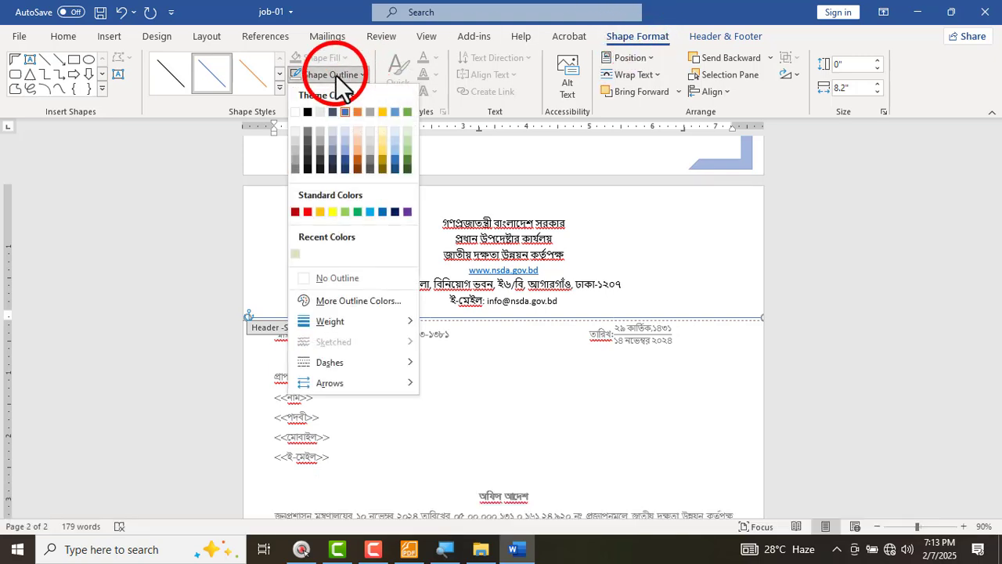
{"action": "left_click", "coordinate": [307, 112]}
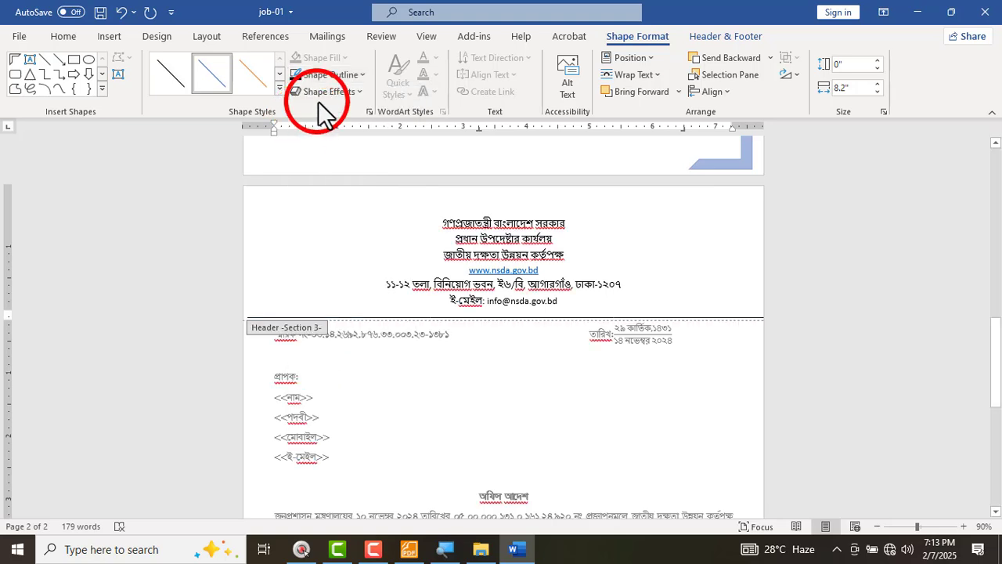
{"action": "left_click", "coordinate": [323, 77]}
{"action": "mouse_move", "coordinate": [399, 325]}
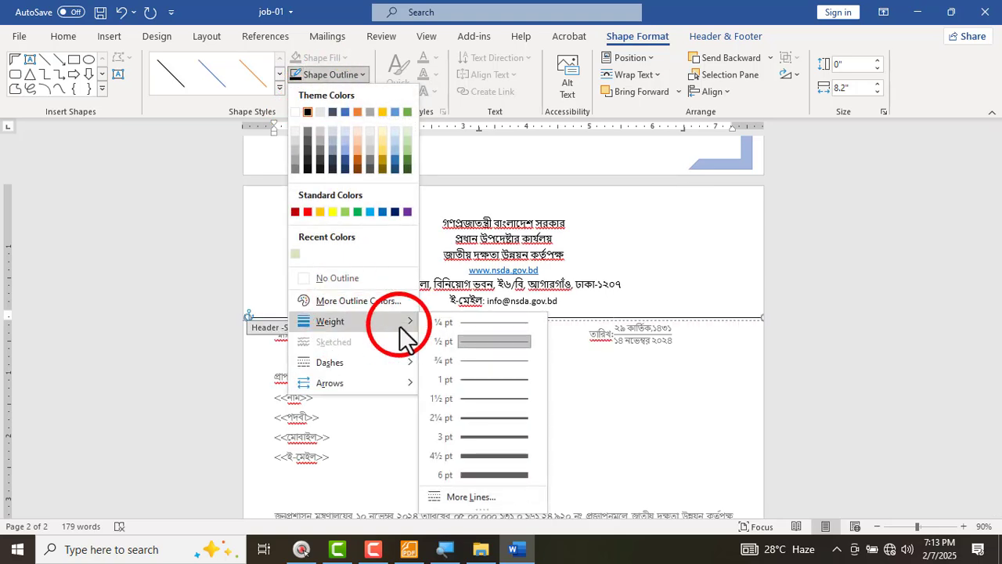
{"action": "left_click", "coordinate": [478, 418]}
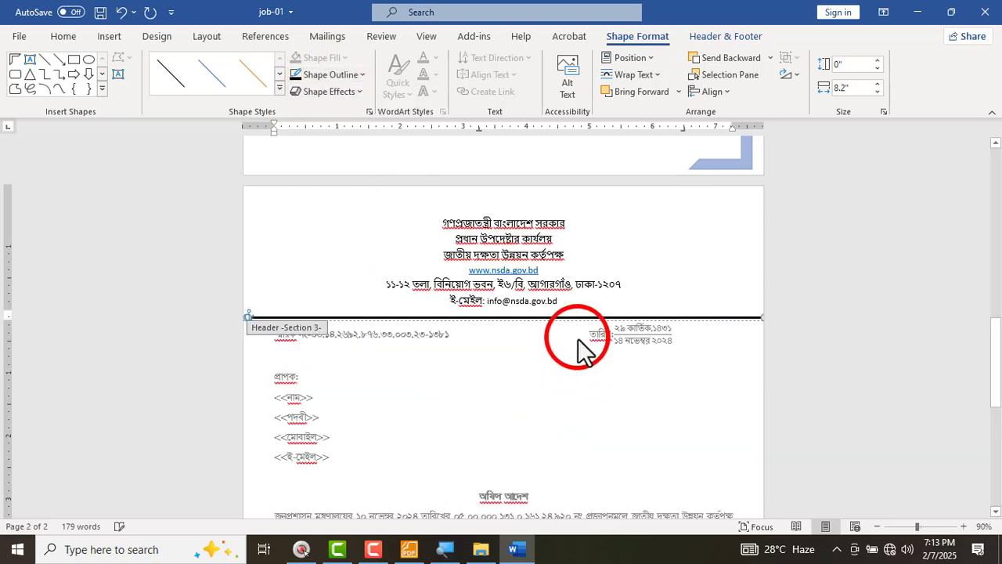
- Nudge the black header line up closer to the letterhead's e-mail line
{"action": "key", "text": "Up"}
{"action": "key", "text": "Up"}
{"action": "key", "text": "Up"}
{"action": "key", "text": "Up"}
{"action": "key", "text": "Up"}
{"action": "key", "text": "Up"}
{"action": "key", "text": "Up"}
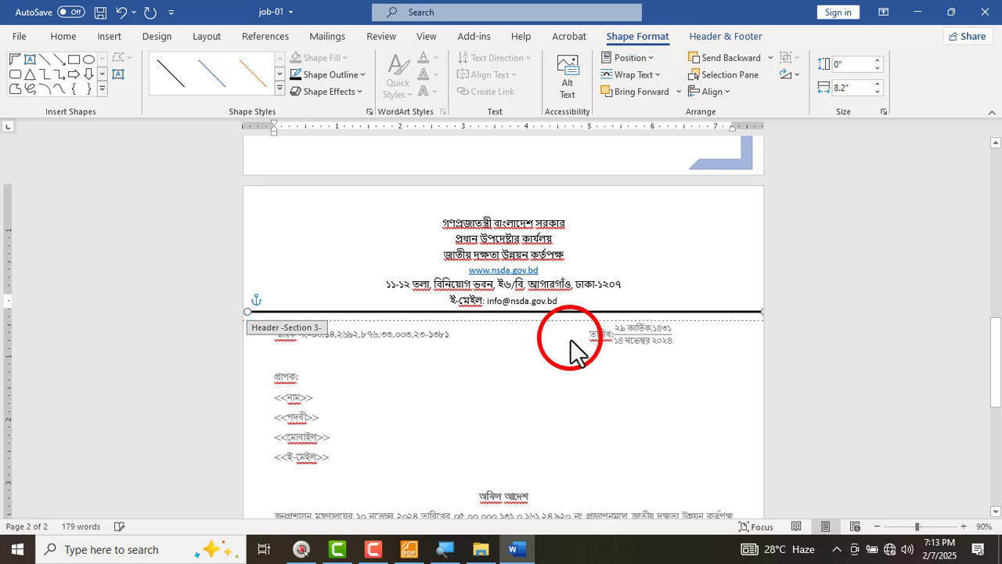
- Copy the black header line and move the copy down into the Section 3 footer, at the upper edge of the contact address line
{"action": "scroll", "coordinate": [486, 416], "scroll_direction": "down", "scroll_amount": 4}
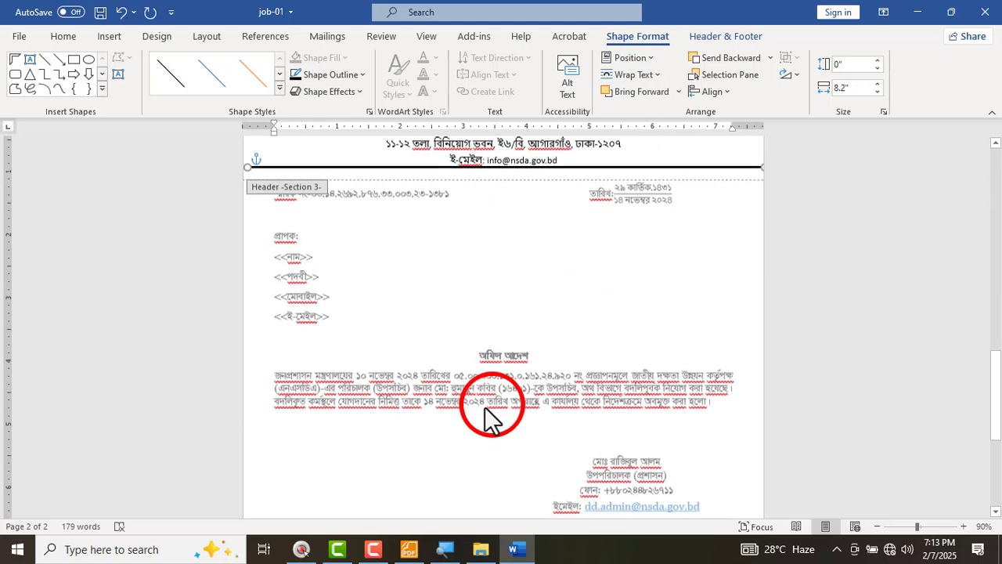
{"action": "scroll", "coordinate": [494, 407], "scroll_direction": "up", "scroll_amount": 4}
{"action": "scroll", "coordinate": [489, 419], "scroll_direction": "down", "scroll_amount": 7}
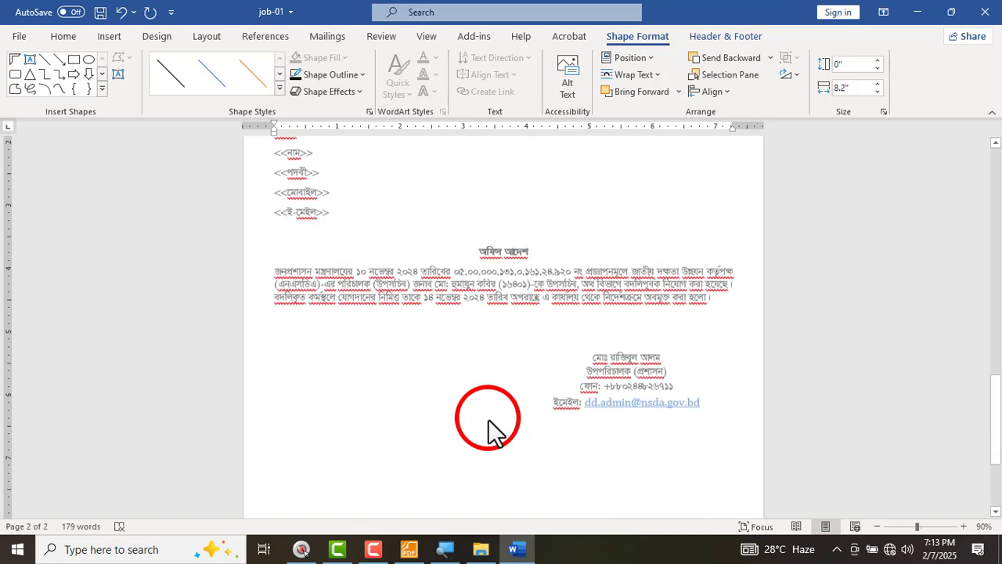
{"action": "scroll", "coordinate": [418, 481], "scroll_direction": "up", "scroll_amount": 7}
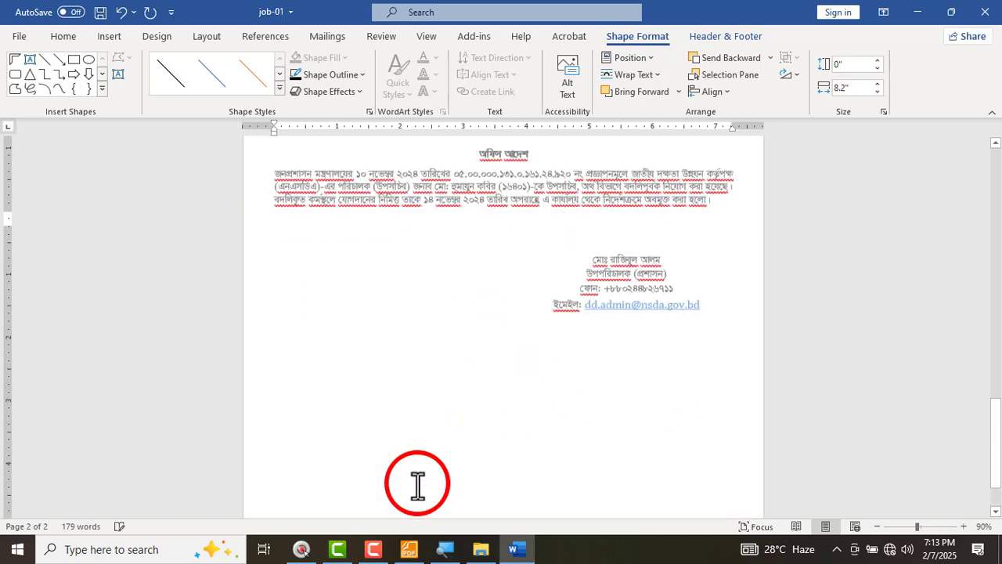
{"action": "left_click_drag", "start_coordinate": [409, 225], "coordinate": [406, 447]}
{"action": "scroll", "coordinate": [409, 443], "scroll_direction": "down", "scroll_amount": 3}
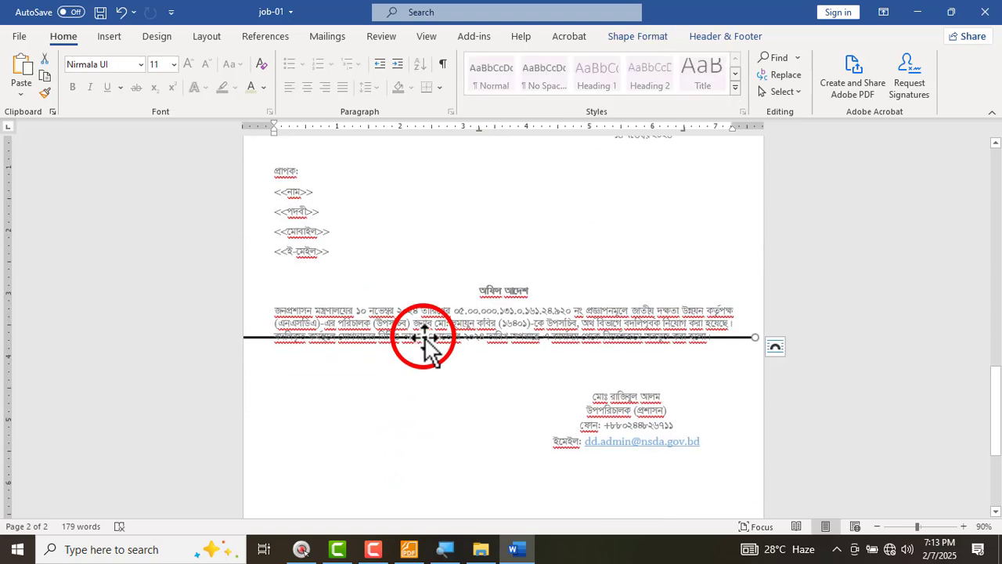
{"action": "left_click_drag", "start_coordinate": [425, 339], "coordinate": [436, 491]}
{"action": "scroll", "coordinate": [436, 469], "scroll_direction": "down", "scroll_amount": 3}
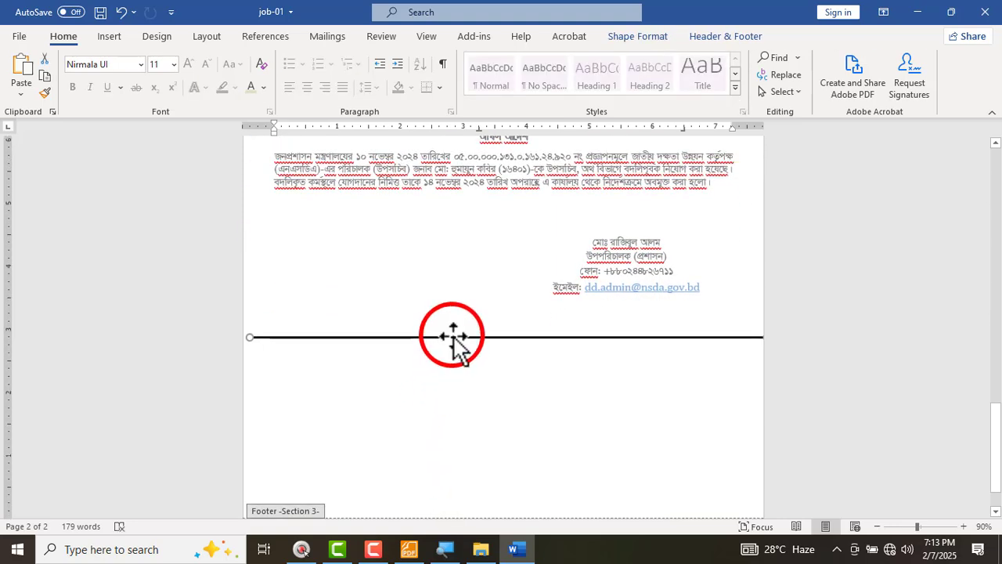
{"action": "left_click_drag", "start_coordinate": [454, 340], "coordinate": [449, 508]}
{"action": "scroll", "coordinate": [448, 494], "scroll_direction": "down", "scroll_amount": 2}
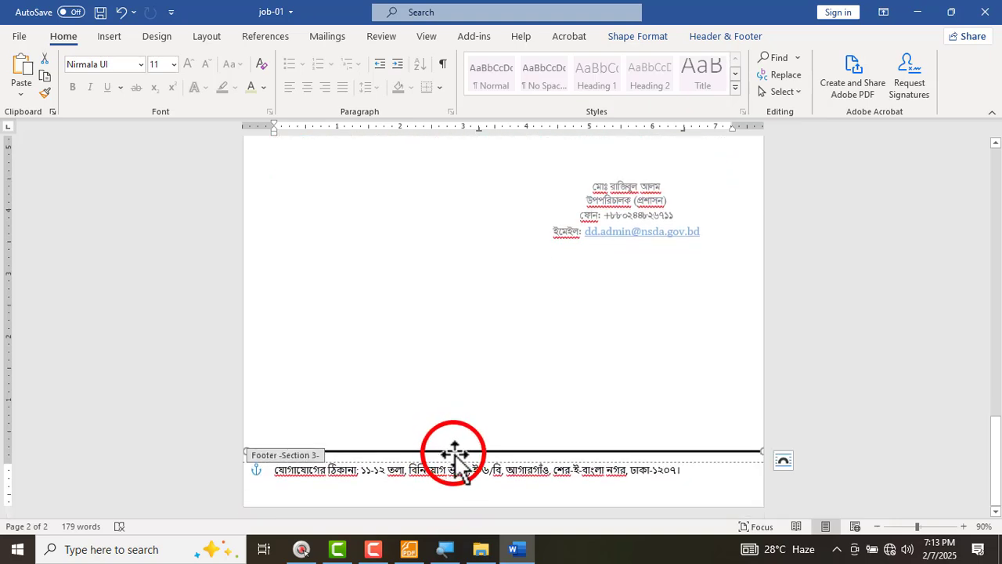
{"action": "left_click_drag", "start_coordinate": [454, 453], "coordinate": [455, 466]}
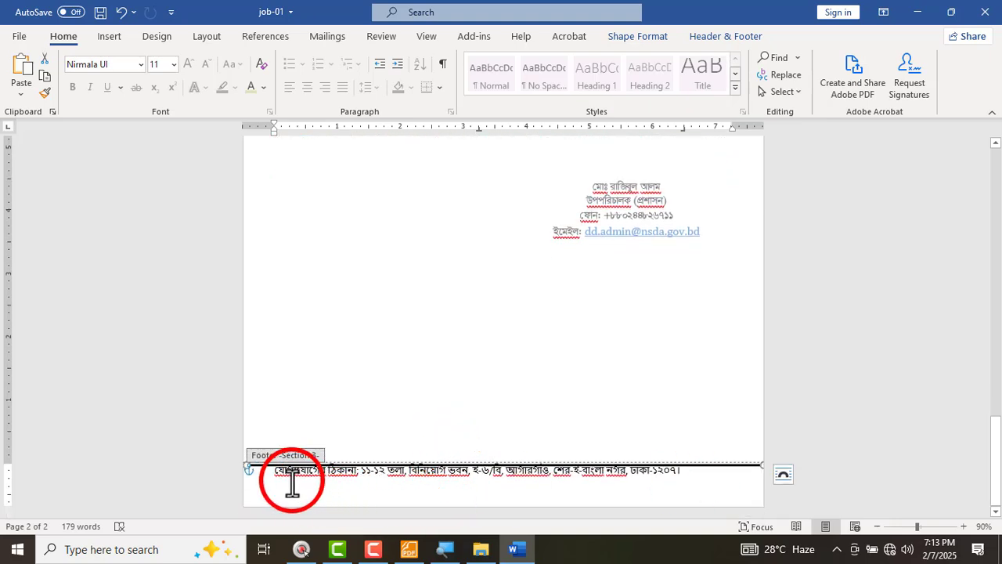
- Move the black footer line up slightly so it clears the contact address text, leave footer editing, and save job-01
{"action": "left_click", "coordinate": [276, 478]}
{"action": "key", "text": "ctrl+z"}
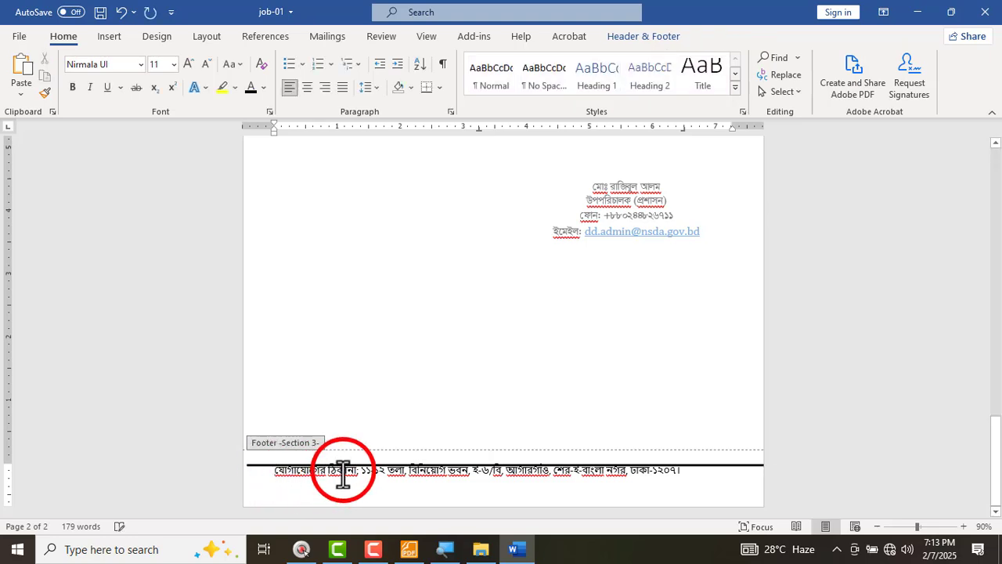
{"action": "left_click_drag", "start_coordinate": [358, 469], "coordinate": [356, 460]}
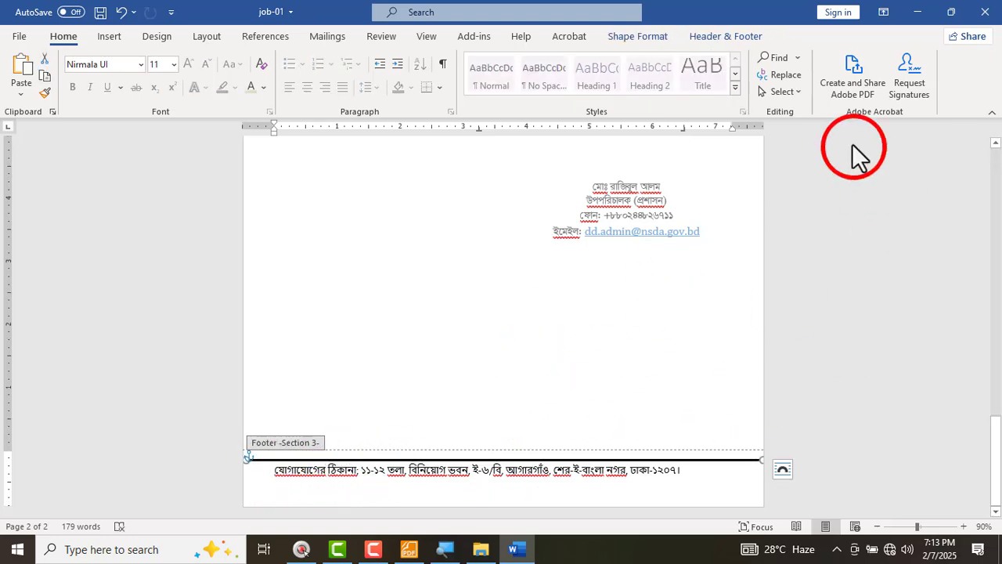
{"action": "left_click", "coordinate": [717, 38]}
{"action": "left_click", "coordinate": [793, 86]}
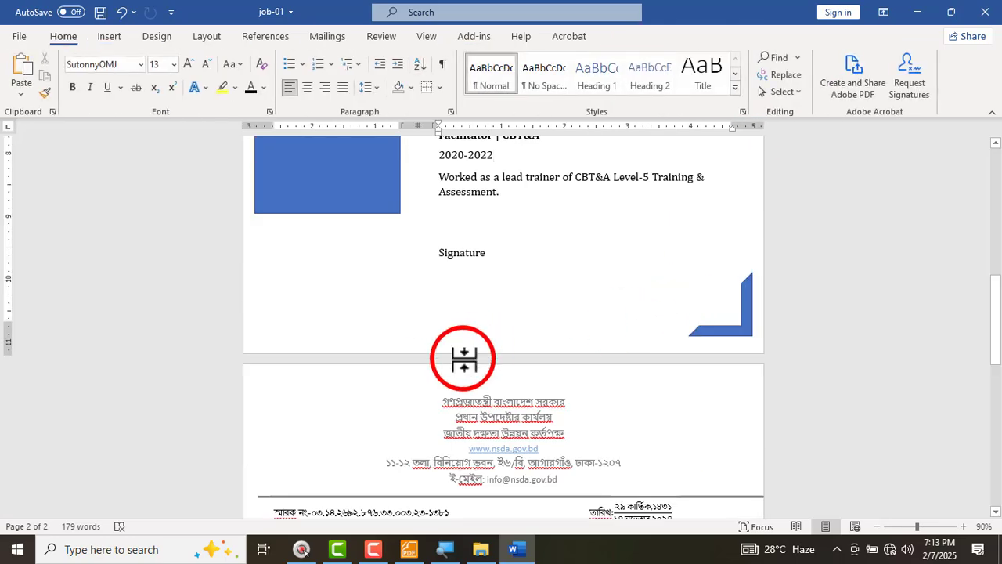
{"action": "key", "text": "ctrl+s"}
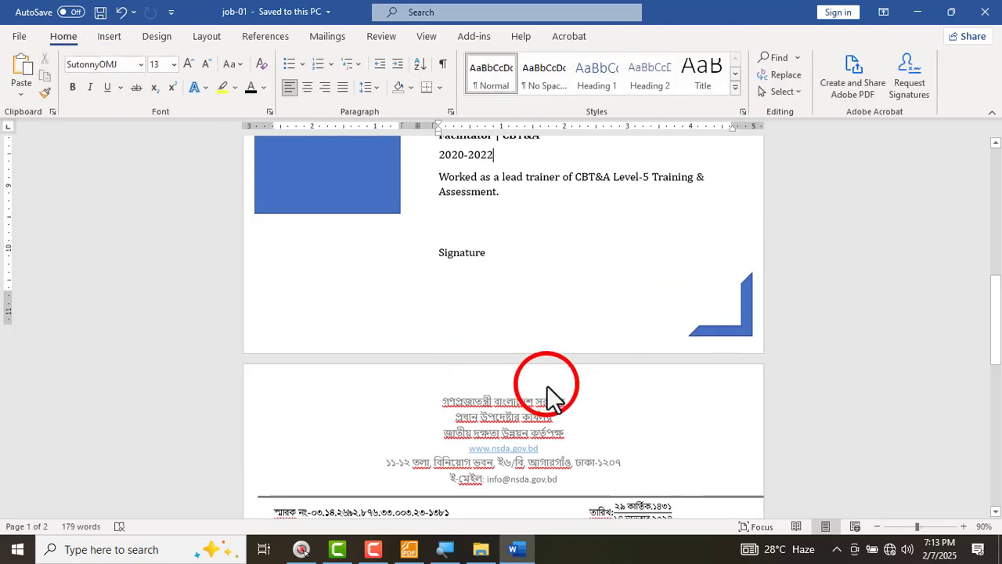
- Review both pages of job-01 side by side, checking the letter's layout and its header and footer lines
{"action": "scroll", "coordinate": [549, 387], "scroll_direction": "down", "scroll_amount": 3}
{"action": "scroll", "coordinate": [548, 391], "scroll_direction": "down", "scroll_amount": 2}
{"action": "scroll", "coordinate": [575, 402], "scroll_direction": "down", "scroll_amount": 4}
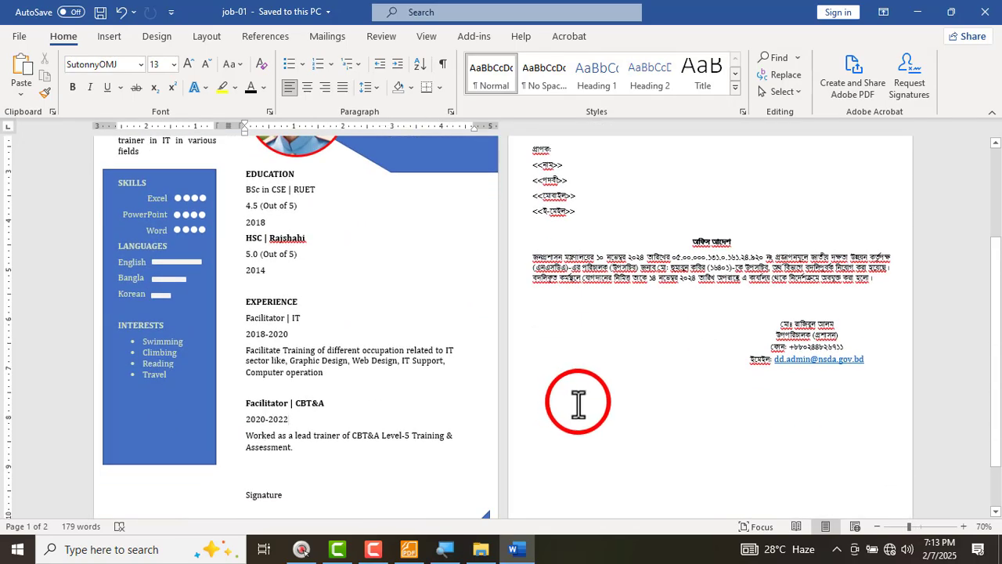
{"action": "scroll", "coordinate": [581, 404], "scroll_direction": "up", "scroll_amount": 5}
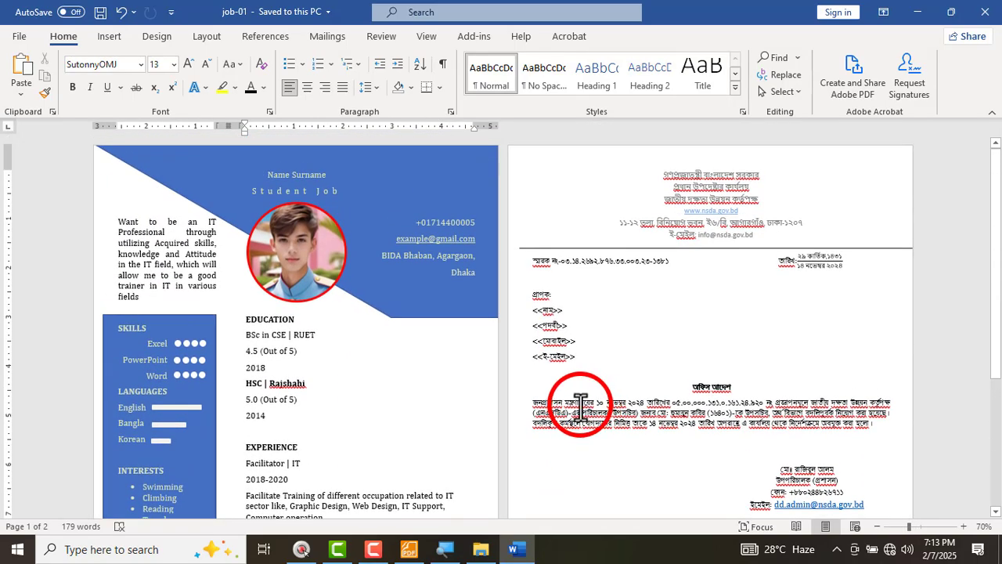
{"action": "scroll", "coordinate": [532, 423], "scroll_direction": "down", "scroll_amount": 3}
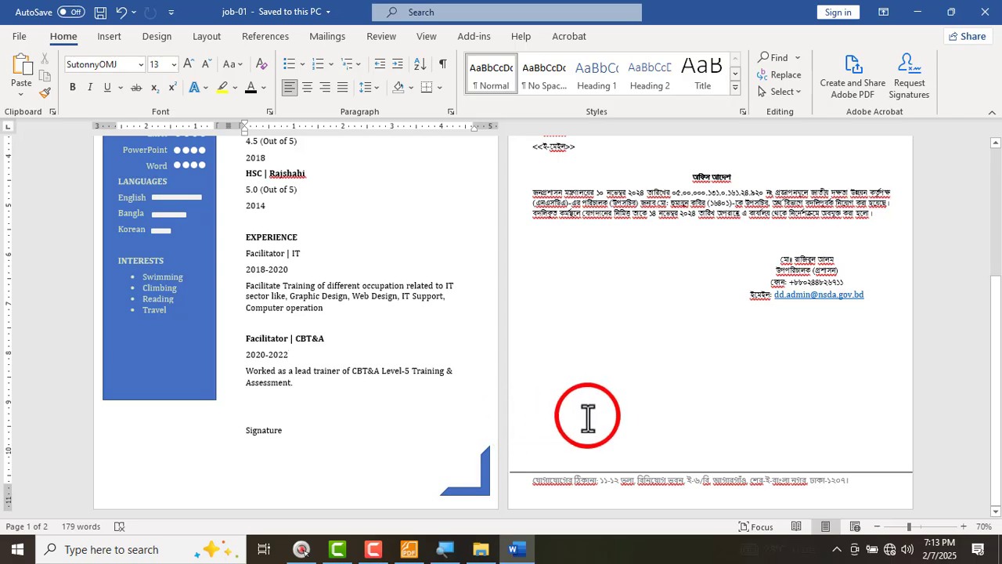
{"action": "scroll", "coordinate": [595, 415], "scroll_direction": "up", "scroll_amount": 4}
{"action": "scroll", "coordinate": [603, 392], "scroll_direction": "up", "scroll_amount": 5}
{"action": "scroll", "coordinate": [598, 363], "scroll_direction": "up", "scroll_amount": 2}
- Switch to the Job-01.7 Q PDF in Foxit Reader and underline the "Mail merge" heading and its merge field list on page 2
{"action": "key", "text": "alt+Tab"}
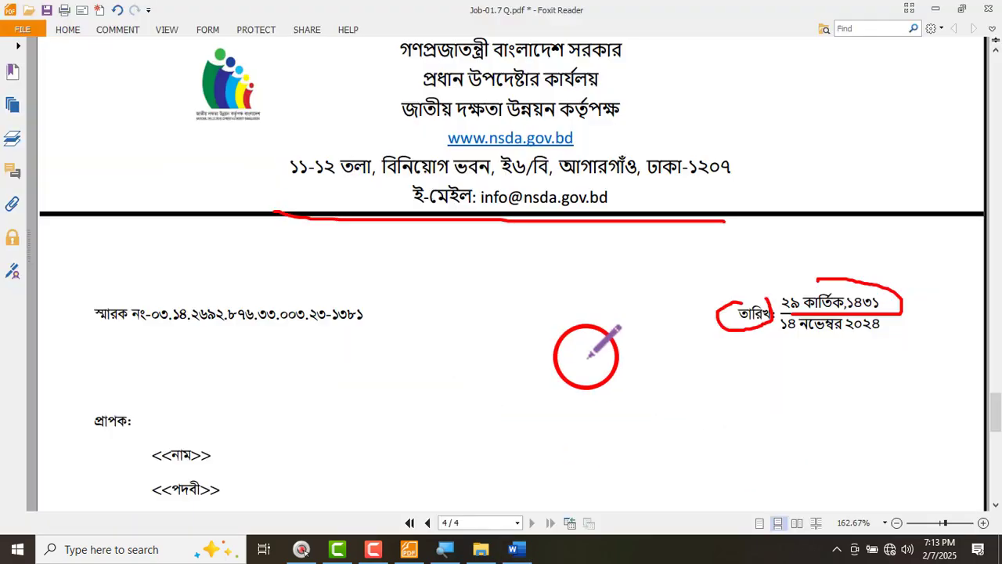
{"action": "scroll", "coordinate": [345, 348], "scroll_direction": "down", "scroll_amount": 1}
{"action": "scroll", "coordinate": [345, 345], "scroll_direction": "down", "scroll_amount": 3}
{"action": "scroll", "coordinate": [462, 337], "scroll_direction": "up", "scroll_amount": 10}
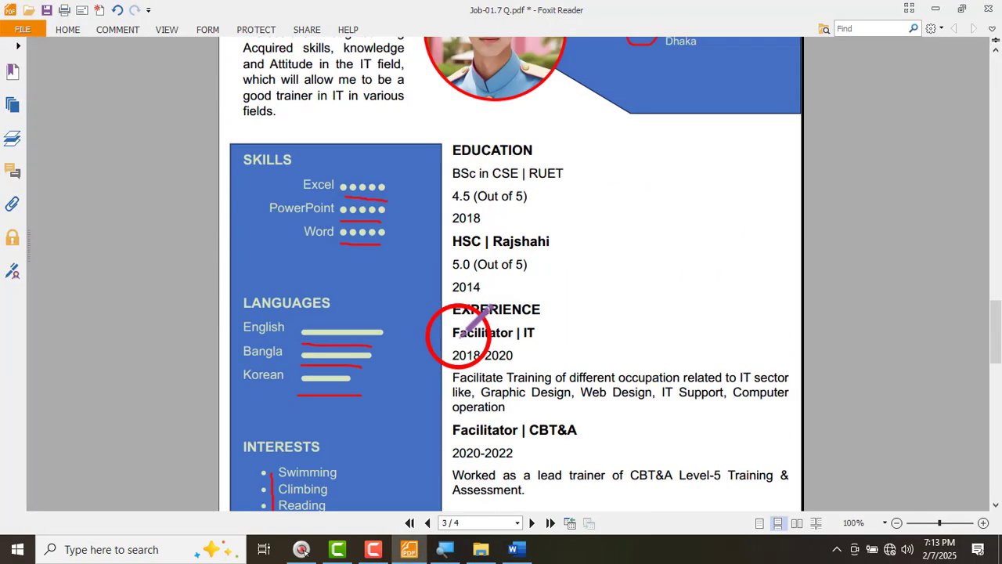
{"action": "scroll", "coordinate": [458, 338], "scroll_direction": "up", "scroll_amount": 3}
{"action": "scroll", "coordinate": [286, 274], "scroll_direction": "up", "scroll_amount": 4}
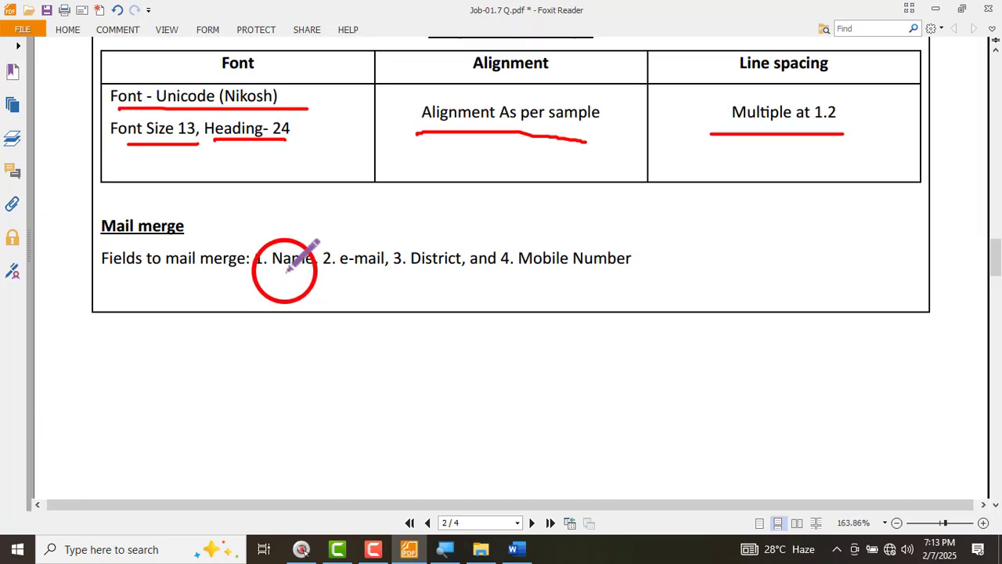
{"action": "scroll", "coordinate": [208, 352], "scroll_direction": "down", "scroll_amount": 2}
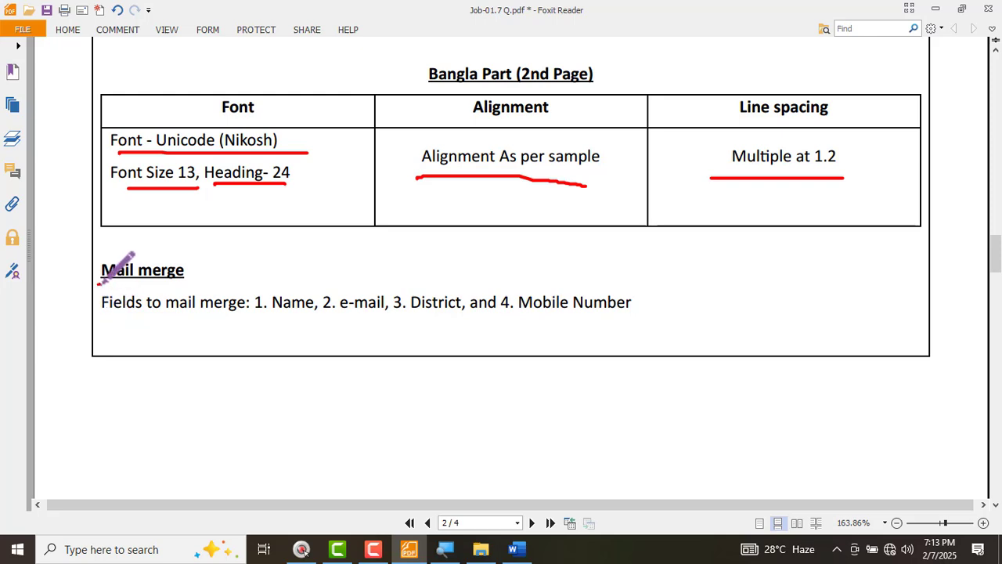
{"action": "left_click_drag", "start_coordinate": [99, 283], "coordinate": [216, 286]}
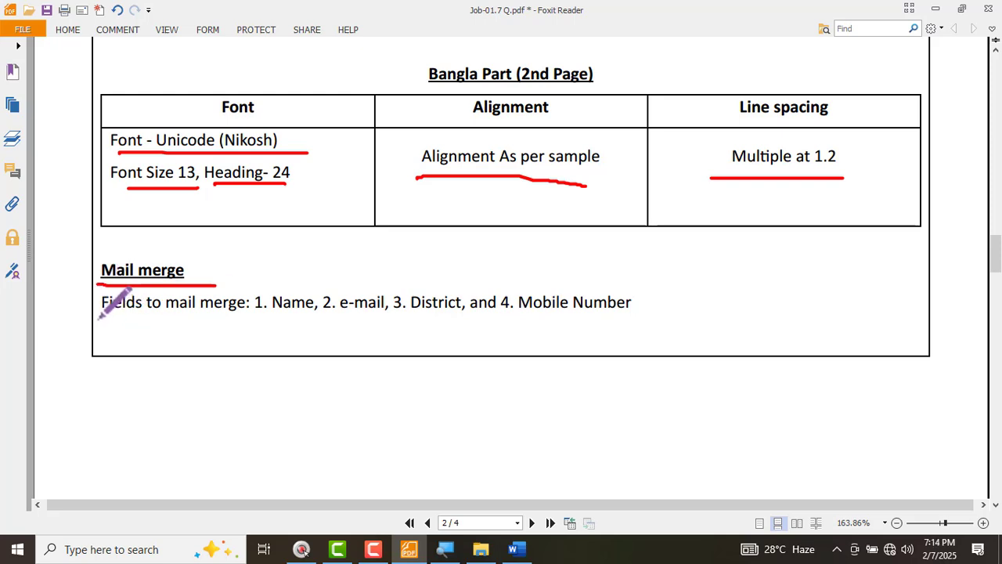
{"action": "mouse_move", "coordinate": [99, 317]}
{"action": "left_mouse_down"}
{"action": "mouse_move", "coordinate": [246, 327]}
{"action": "mouse_move", "coordinate": [631, 321]}
{"action": "left_mouse_up"}
- Mark the name, designation, mobile and e-mail placeholders under প্রাপক: on page 4 of the PDF in red
{"action": "key", "text": "alt+Tab"}
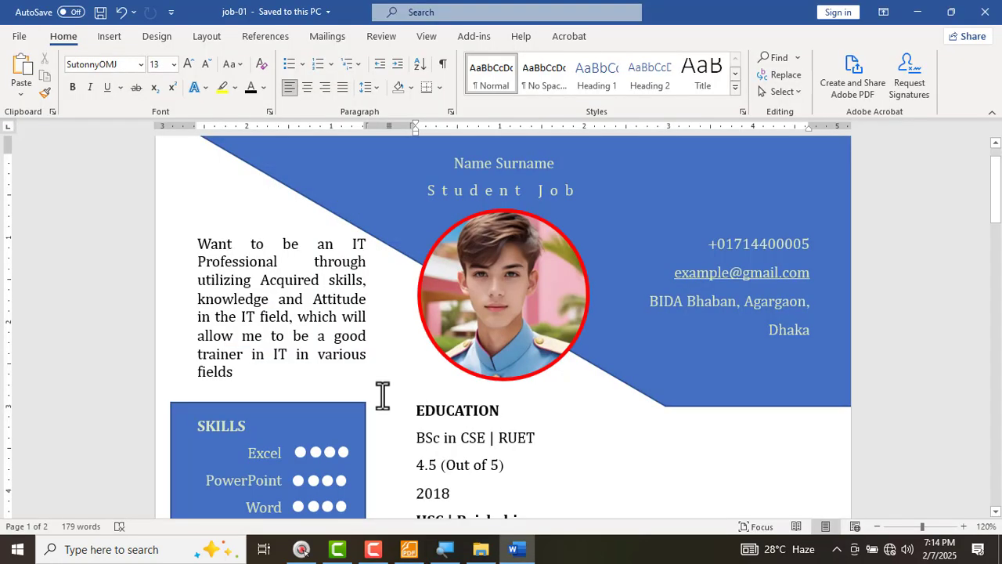
{"action": "key", "text": "alt+Tab"}
{"action": "scroll", "coordinate": [443, 396], "scroll_direction": "down", "scroll_amount": 10}
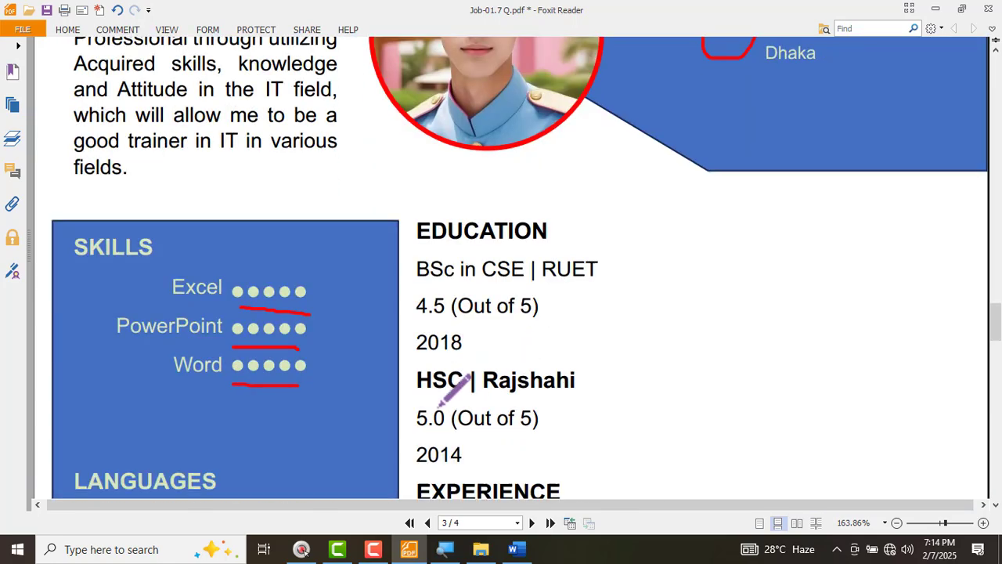
{"action": "scroll", "coordinate": [441, 404], "scroll_direction": "down", "scroll_amount": 15}
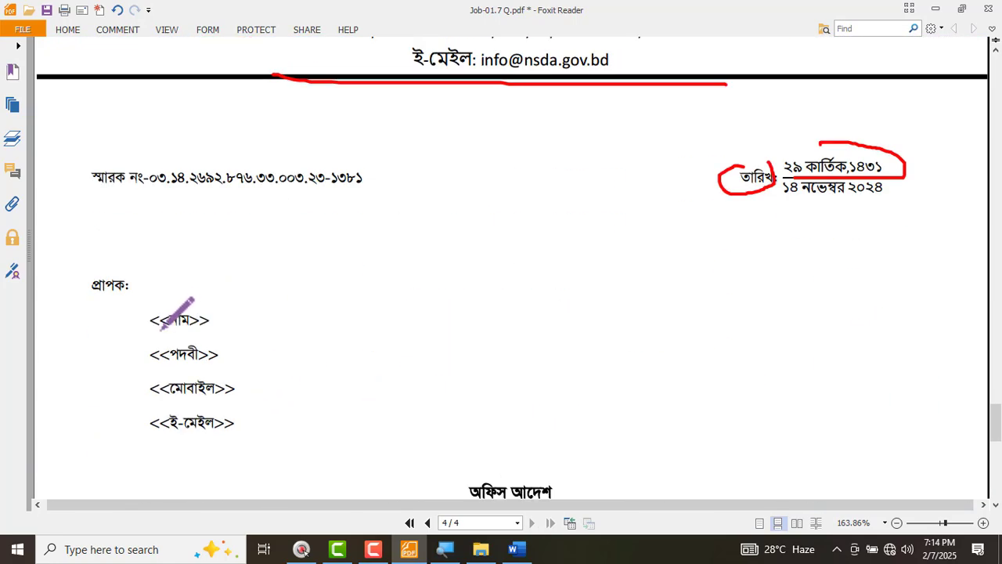
{"action": "mouse_move", "coordinate": [162, 329]}
{"action": "left_mouse_down"}
{"action": "mouse_move", "coordinate": [242, 329]}
{"action": "mouse_move", "coordinate": [170, 293]}
{"action": "mouse_move", "coordinate": [153, 358]}
{"action": "mouse_move", "coordinate": [181, 330]}
{"action": "mouse_move", "coordinate": [161, 376]}
{"action": "mouse_move", "coordinate": [200, 427]}
{"action": "mouse_move", "coordinate": [135, 430]}
{"action": "left_mouse_up"}
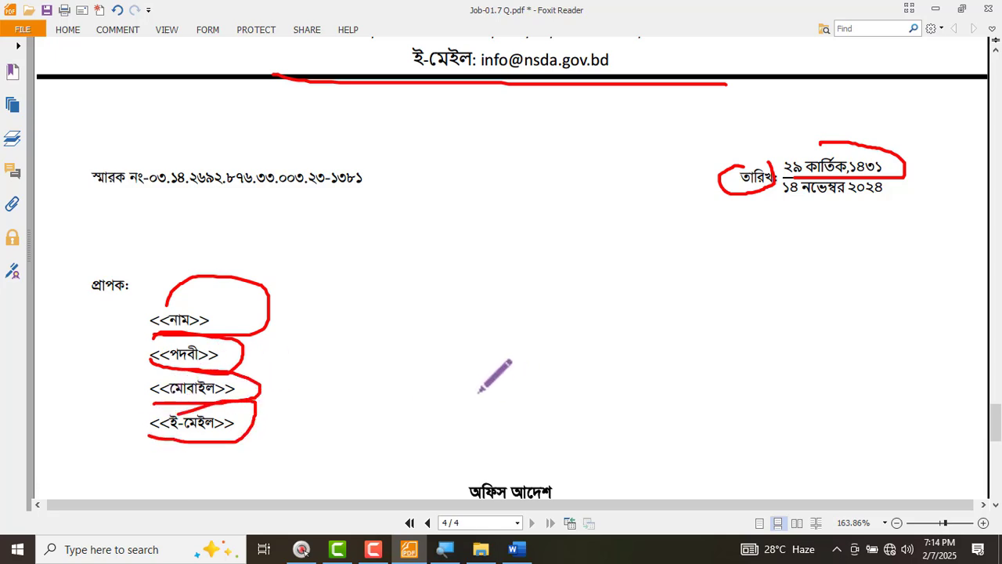
- Minimize the open Word and PDF windows, move the Data Source Word file out of the desktop's icon columns, and open it
{"action": "key", "text": "alt+Tab"}
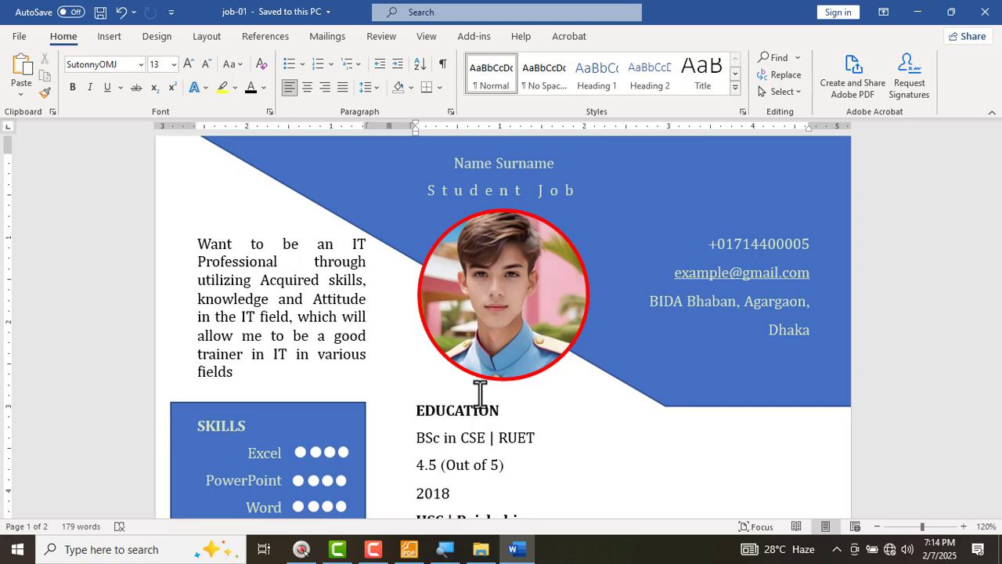
{"action": "left_click", "coordinate": [918, 11]}
{"action": "left_click", "coordinate": [935, 10]}
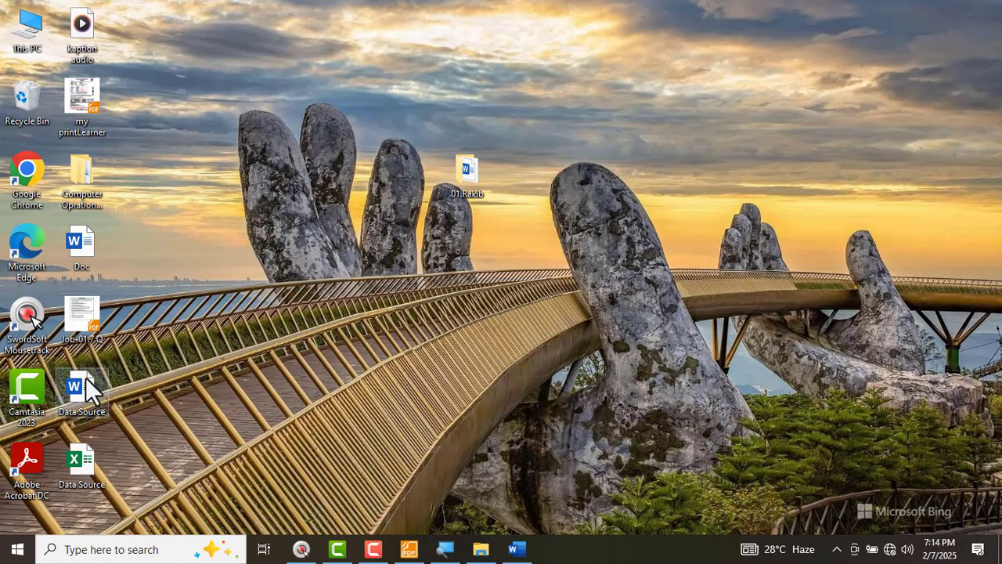
{"action": "left_click_drag", "start_coordinate": [86, 384], "coordinate": [354, 253]}
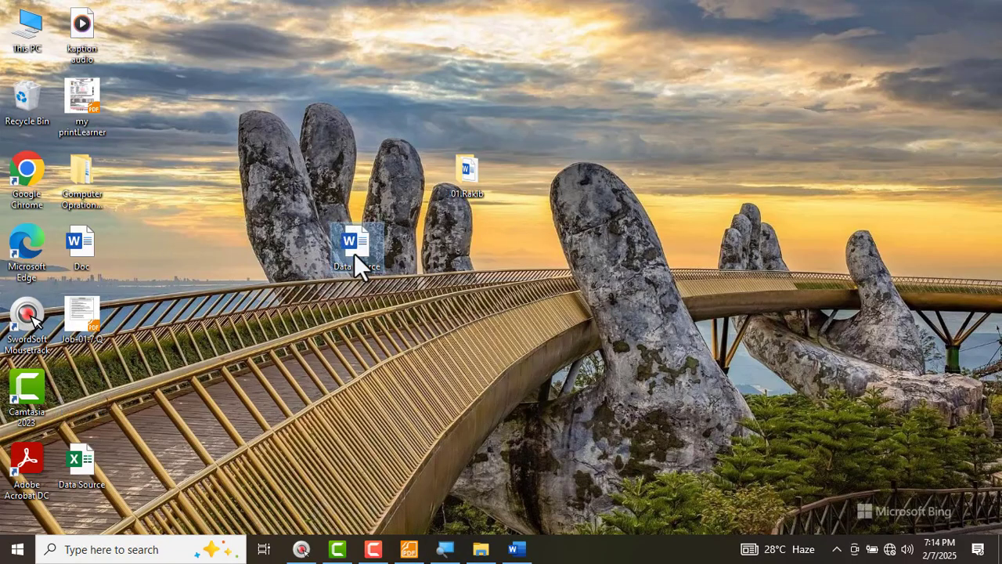
{"action": "double_click", "coordinate": [354, 253]}
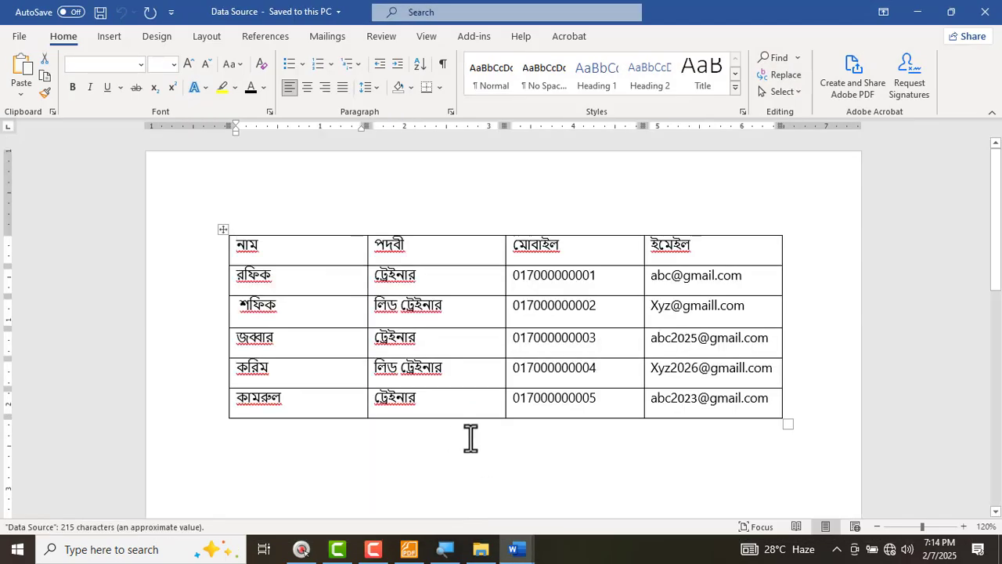
- Remove the stray space before the name in the second recipient row of the table and save Data Source
{"action": "scroll", "coordinate": [381, 383], "scroll_direction": "up", "scroll_amount": 5}
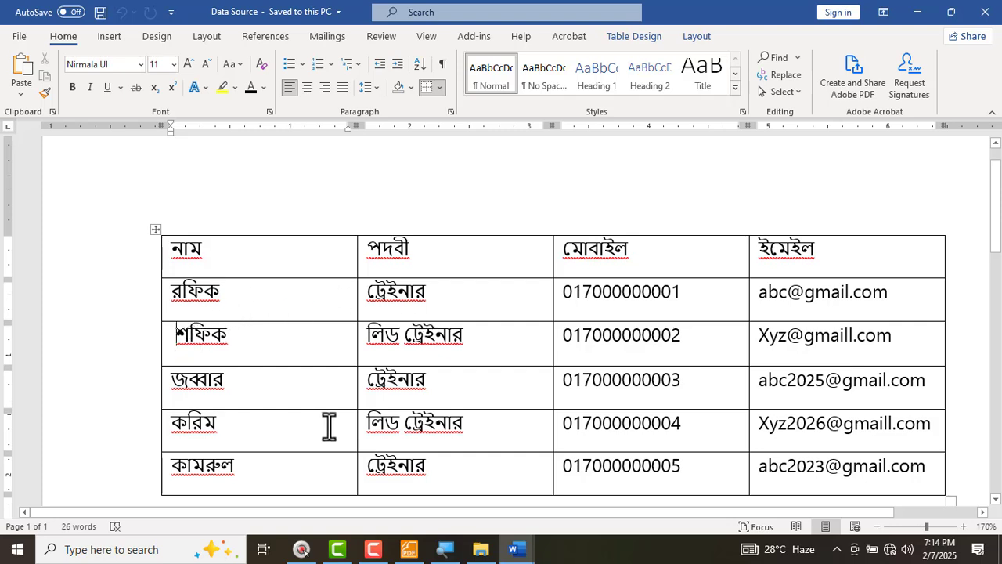
{"action": "key", "text": "BackSpace"}
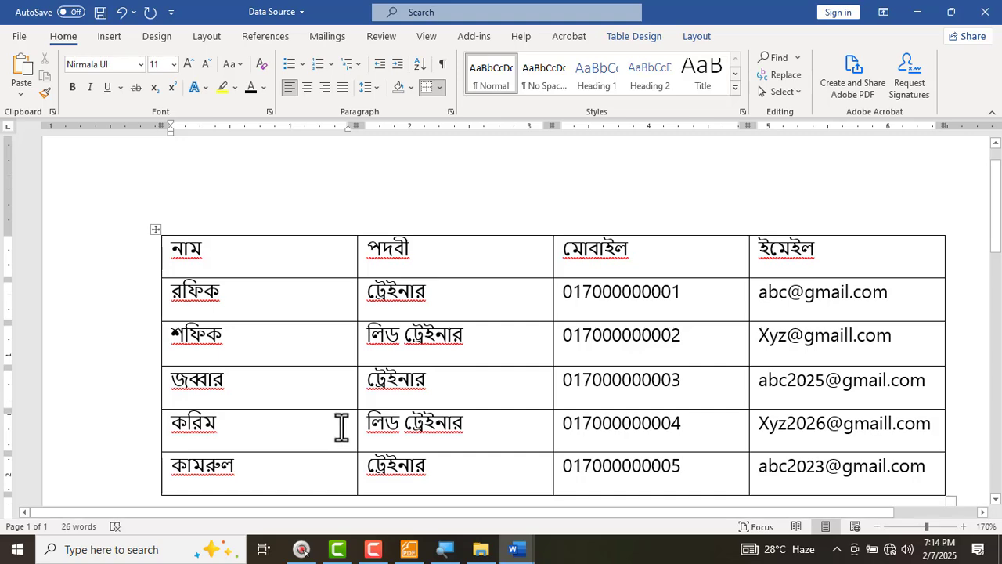
{"action": "key", "text": "ctrl+s"}
{"action": "scroll", "coordinate": [342, 425], "scroll_direction": "down", "scroll_amount": 2}
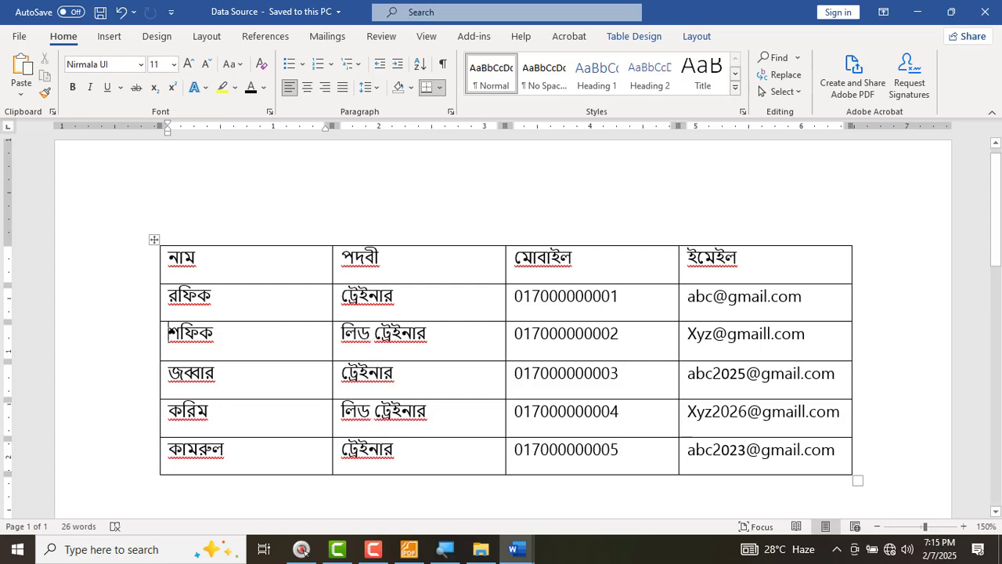
- Close the Data Source document, minimize job-01, and move the Data Source Word file into the desktop folder whose name starts with 01
{"action": "left_click", "coordinate": [985, 11]}
{"action": "left_click", "coordinate": [918, 10]}
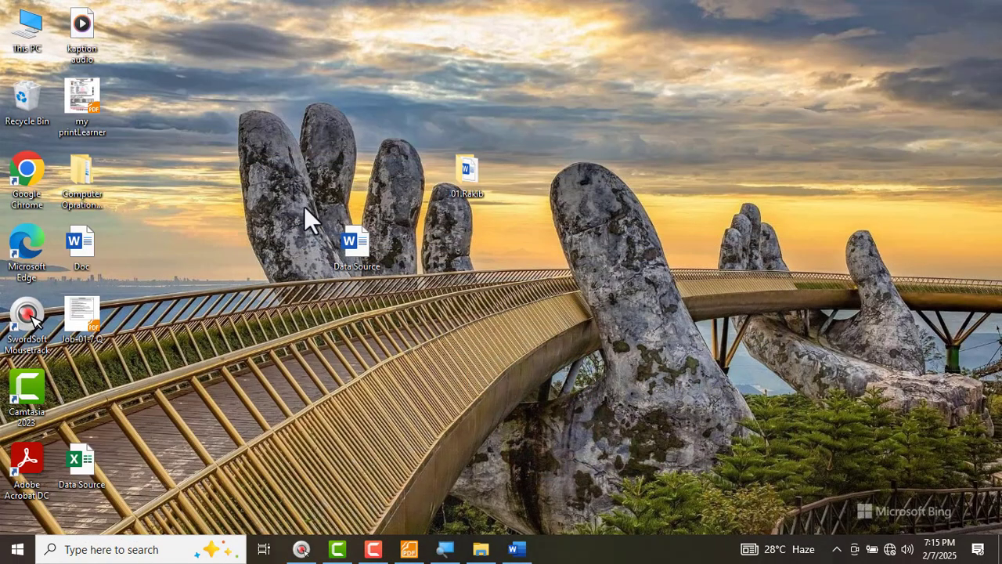
{"action": "left_click_drag", "start_coordinate": [396, 237], "coordinate": [469, 182]}
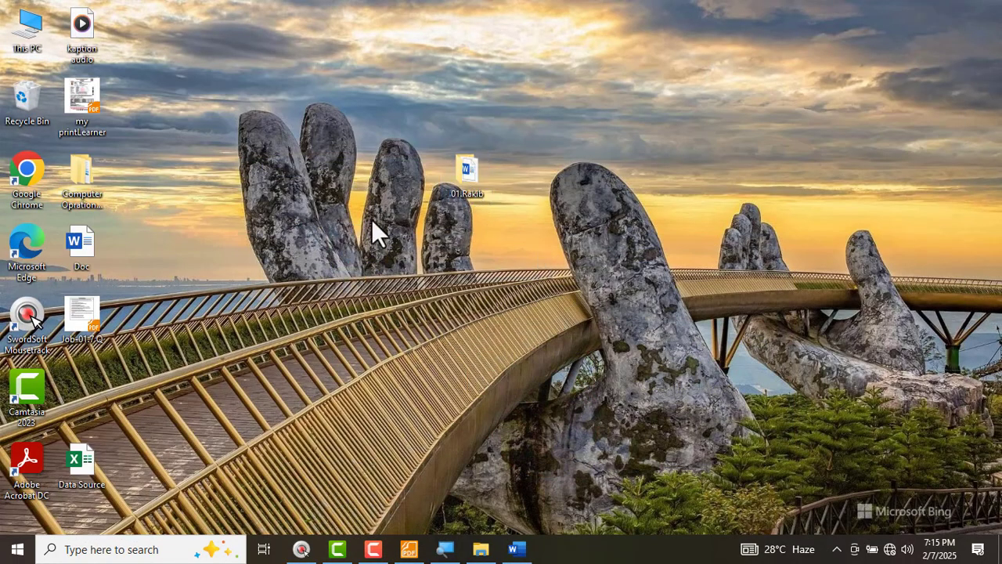
- Return to job-01 and replace the four placeholder lines under প্রাপক: on page 2 with two extra blank lines
{"action": "left_click", "coordinate": [515, 548]}
{"action": "scroll", "coordinate": [384, 470], "scroll_direction": "down", "scroll_amount": 20}
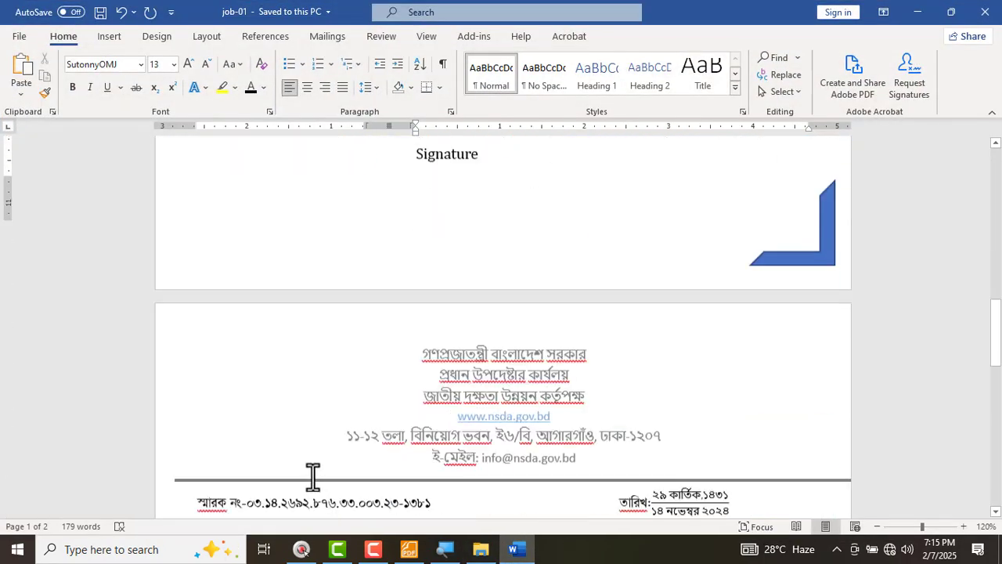
{"action": "scroll", "coordinate": [226, 422], "scroll_direction": "up", "scroll_amount": 3}
{"action": "scroll", "coordinate": [226, 413], "scroll_direction": "up", "scroll_amount": 3, "text": "ctrl"}
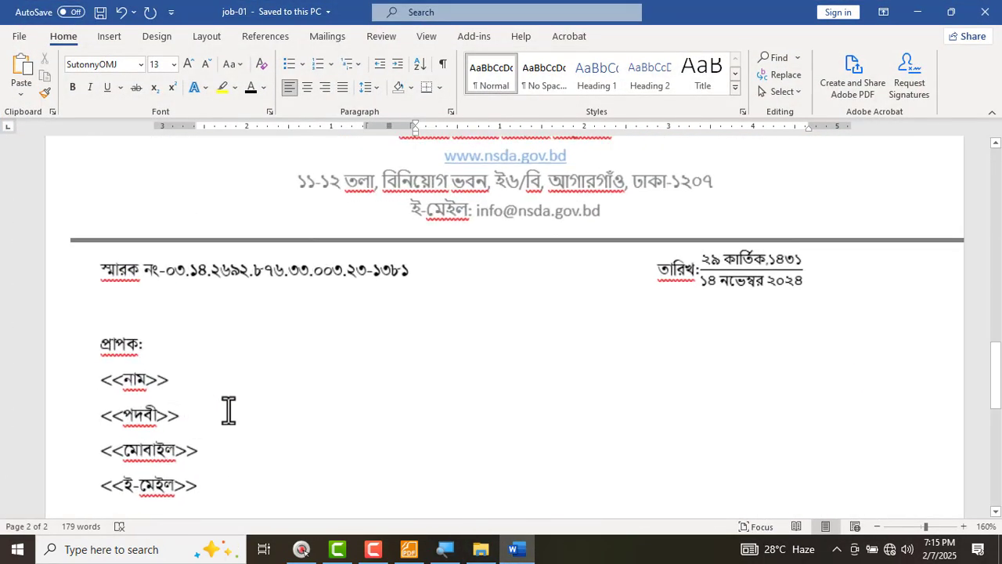
{"action": "scroll", "coordinate": [224, 431], "scroll_direction": "down", "scroll_amount": 3}
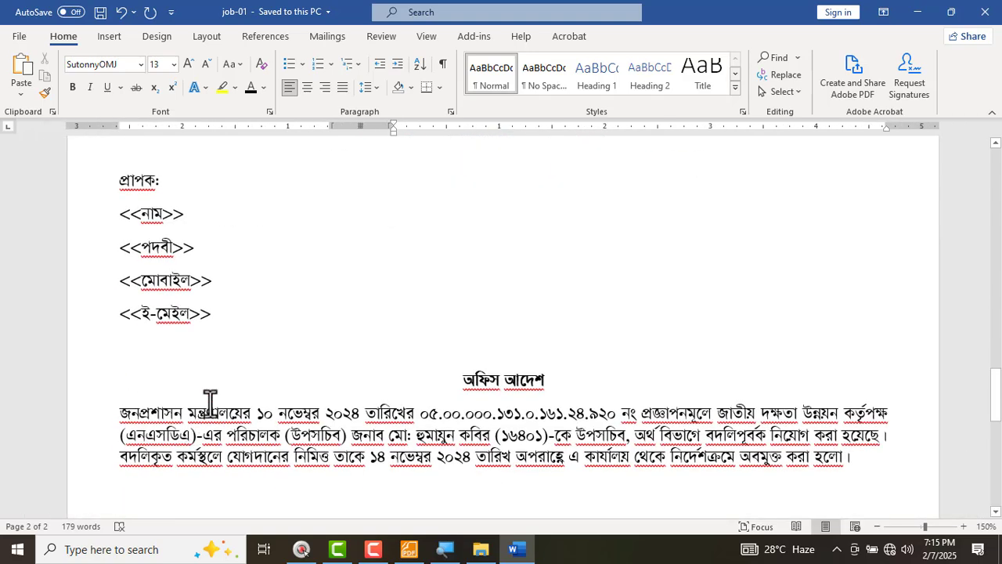
{"action": "left_click_drag", "start_coordinate": [222, 327], "coordinate": [113, 226]}
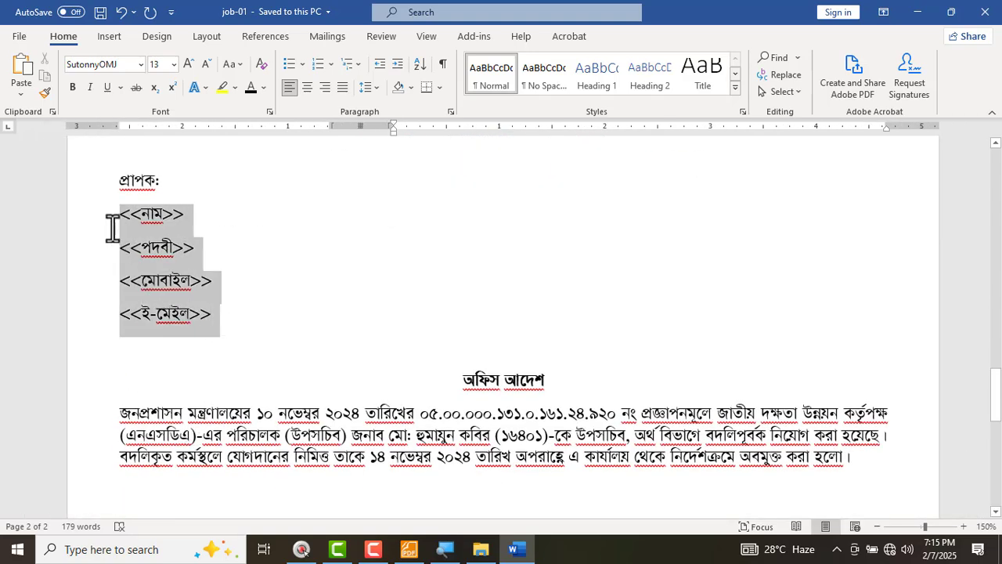
{"action": "key", "text": "Delete"}
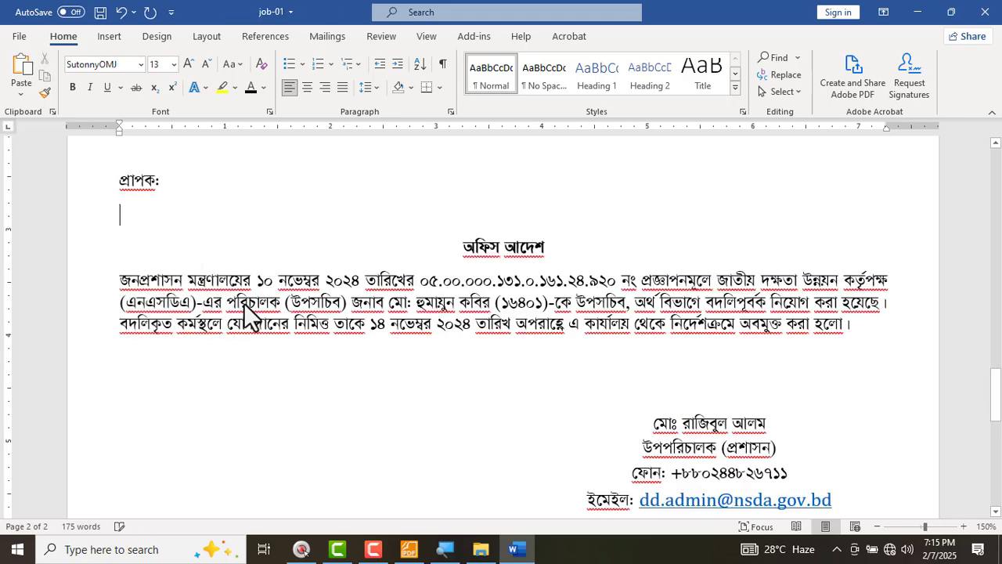
{"action": "key", "text": "Return"}
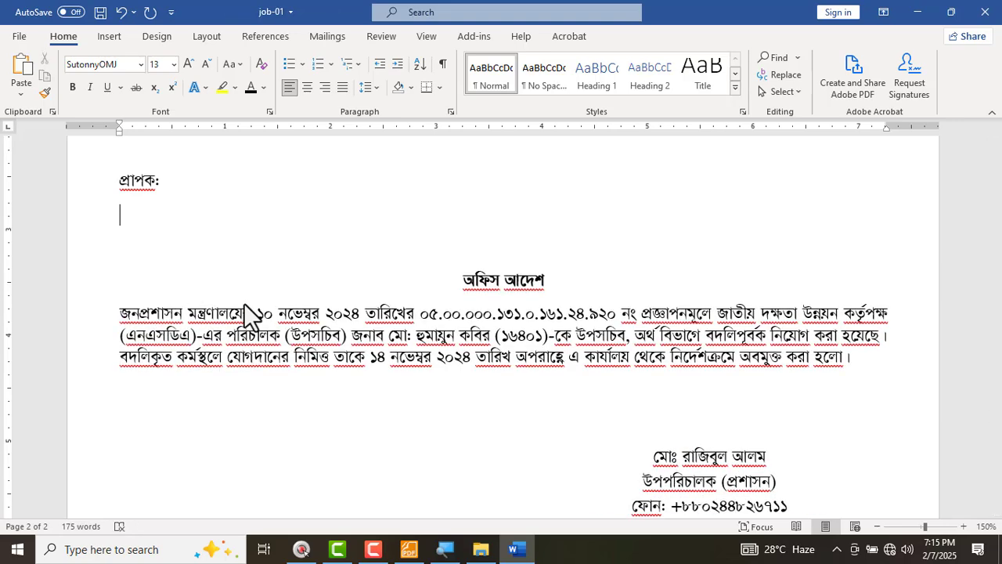
{"action": "key", "text": "Return"}
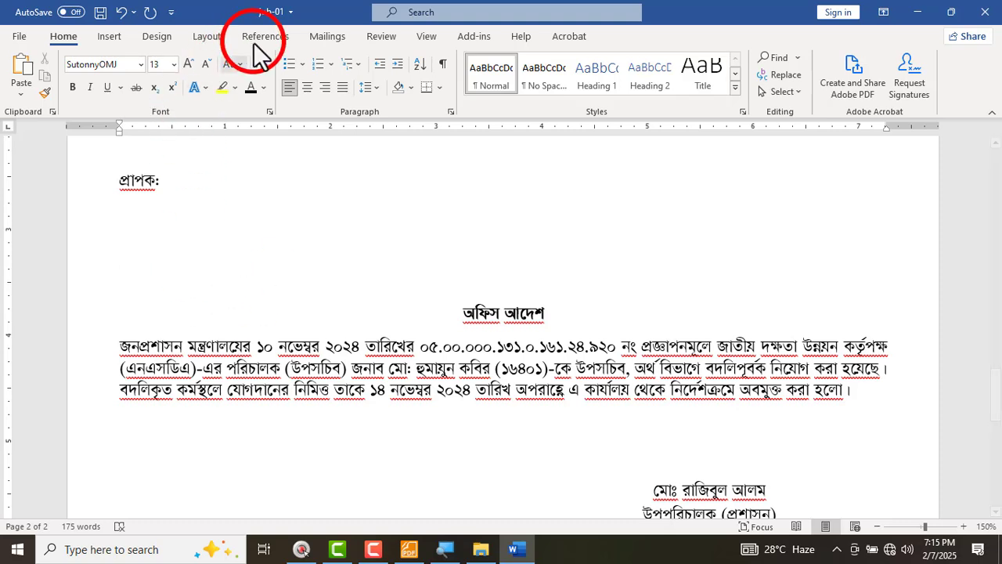
- Attach the Data Source Word file, from the desktop folder whose name starts with 01, as the existing mail-merge recipient list
{"action": "left_click", "coordinate": [326, 39]}
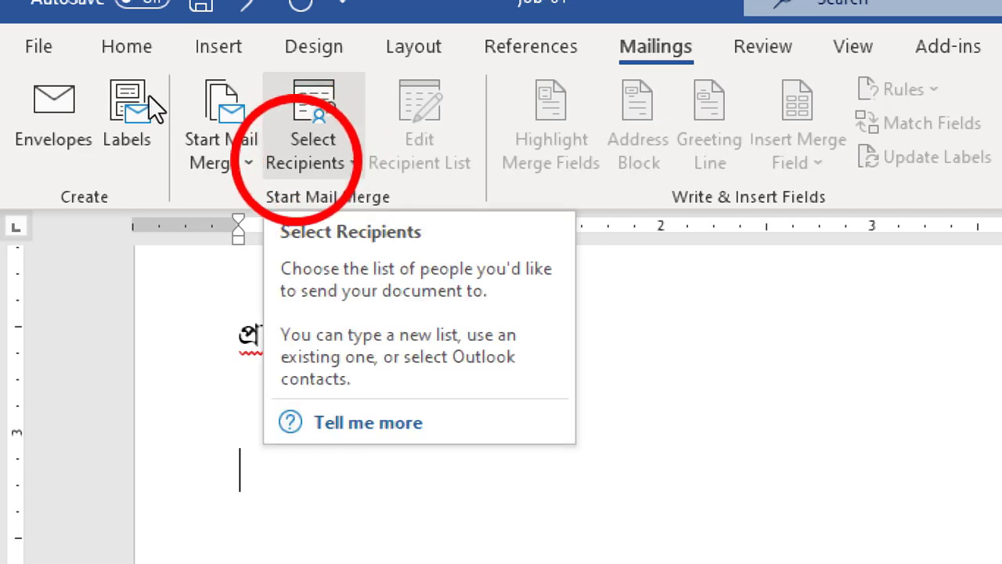
{"action": "left_click", "coordinate": [305, 149]}
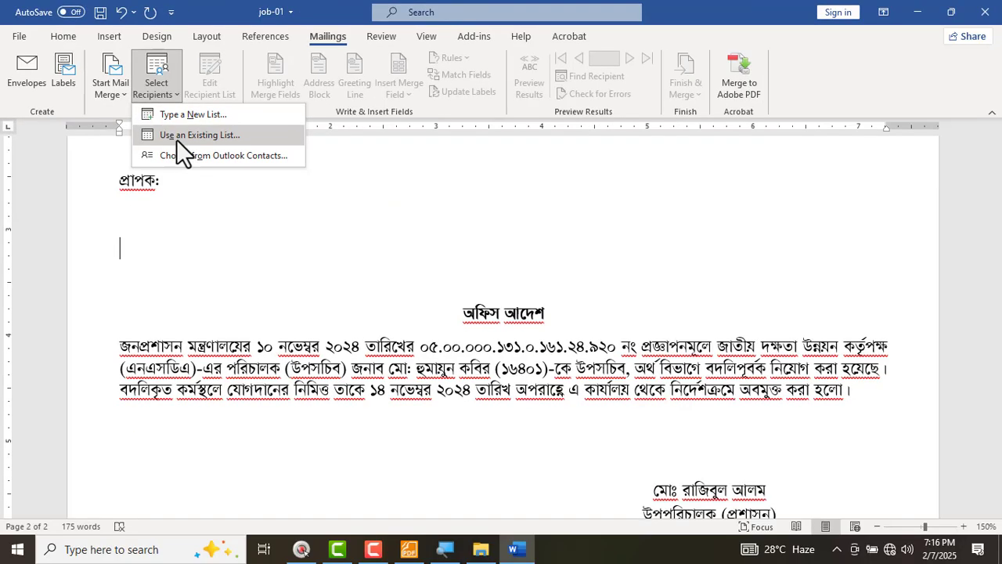
{"action": "left_click", "coordinate": [353, 252]}
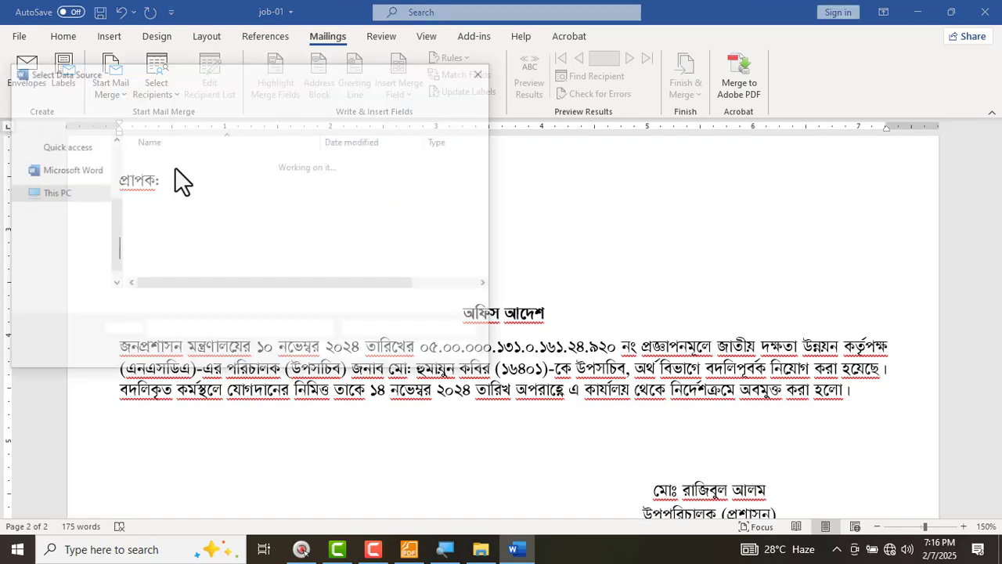
{"action": "left_click_drag", "start_coordinate": [114, 75], "coordinate": [156, 83]}
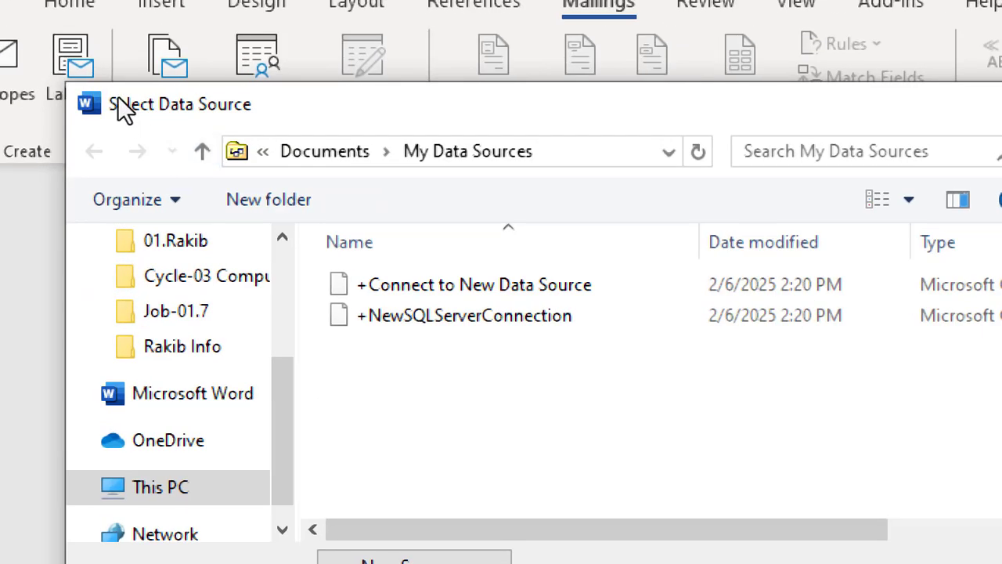
{"action": "scroll", "coordinate": [166, 248], "scroll_direction": "up", "scroll_amount": 2}
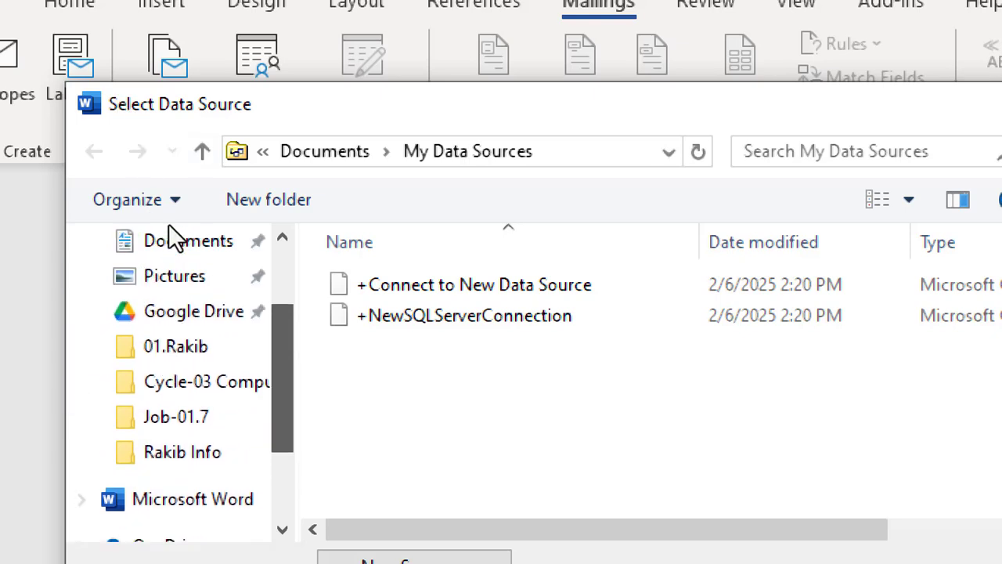
{"action": "left_click", "coordinate": [137, 240]}
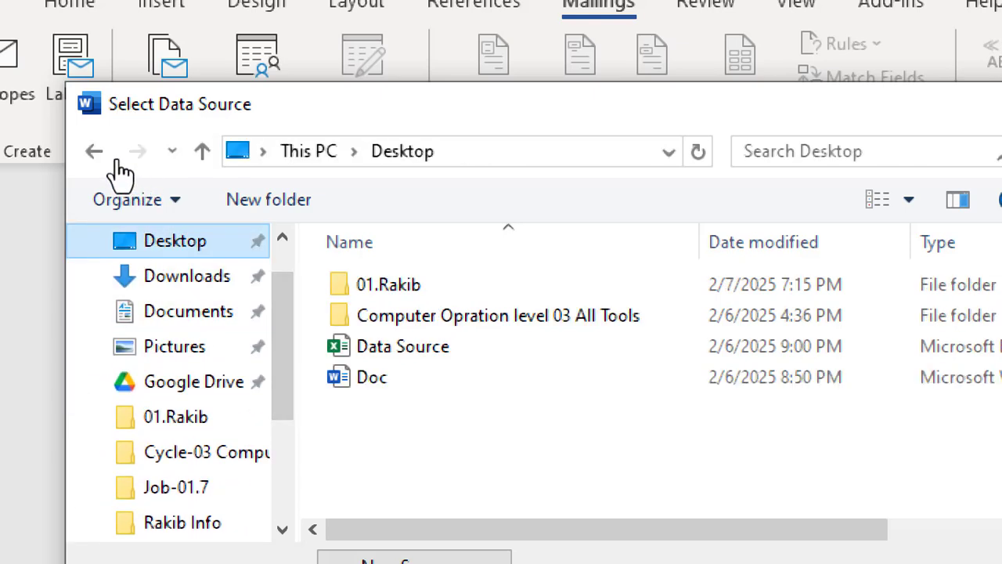
{"action": "double_click", "coordinate": [368, 285]}
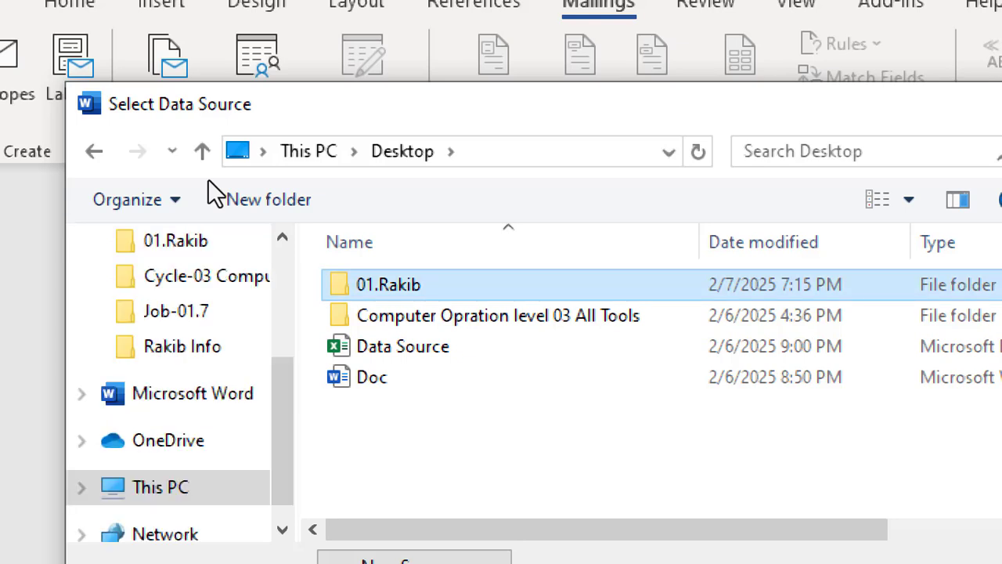
{"action": "left_click", "coordinate": [368, 285]}
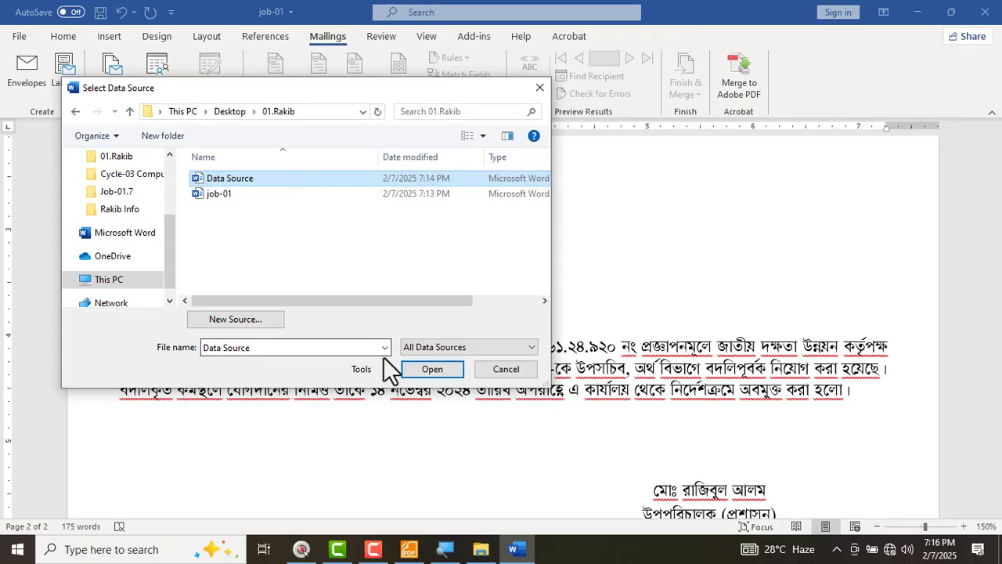
{"action": "left_click", "coordinate": [439, 369]}
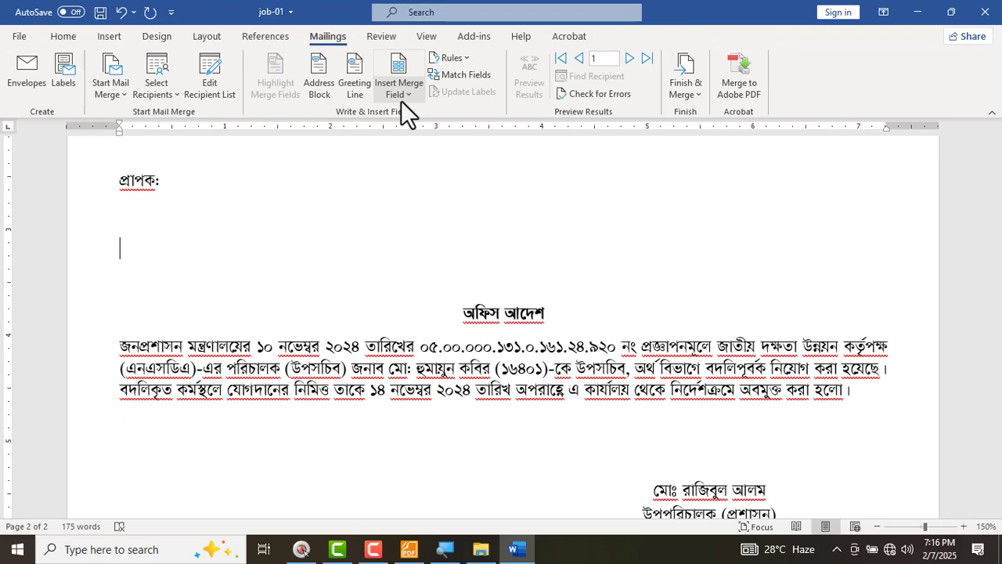
- Insert the নাম merge field on the blank line under প্রাপক: and the পদবী merge field on a new line below it
{"action": "left_click", "coordinate": [401, 101]}
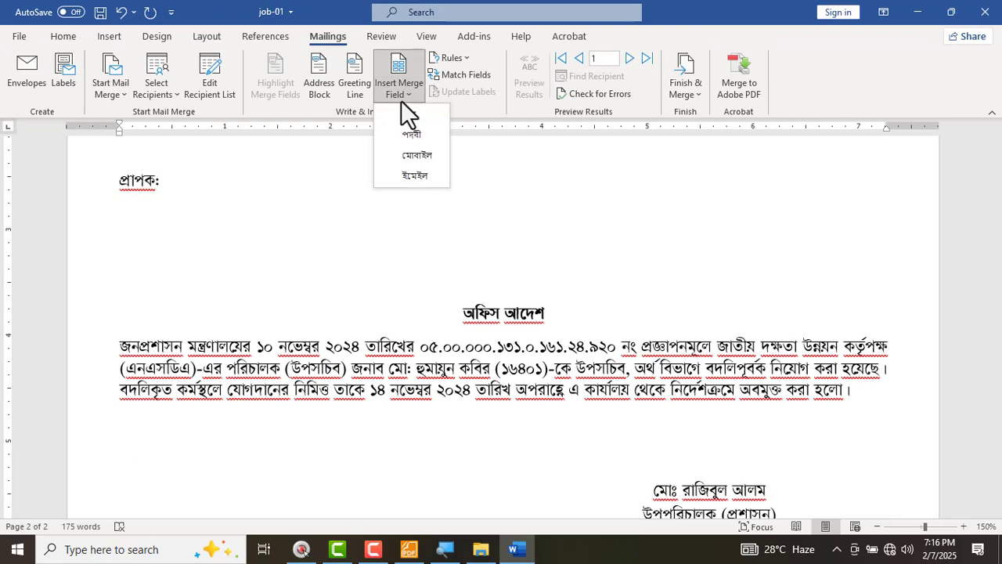
{"action": "left_click", "coordinate": [415, 137]}
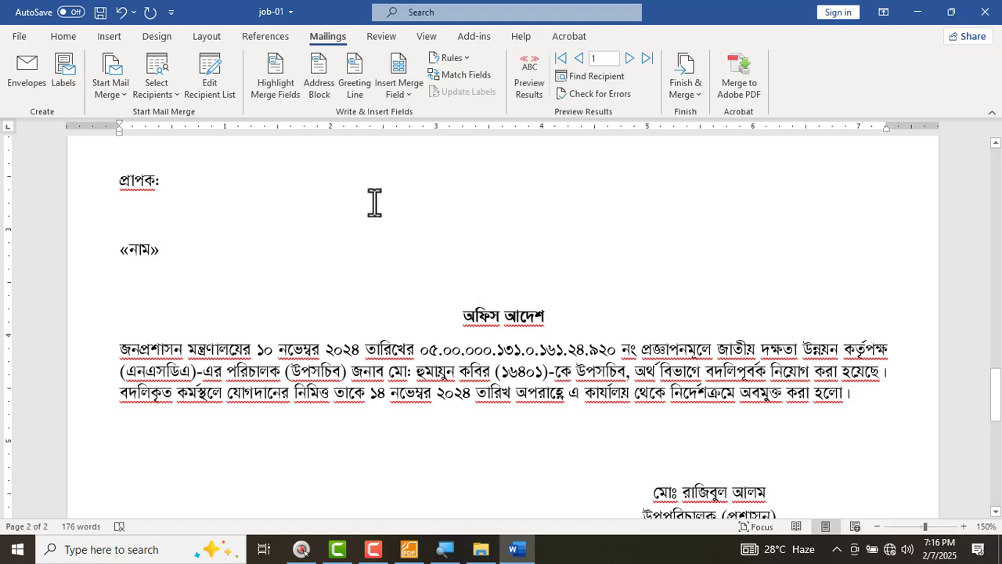
{"action": "key", "text": "Return"}
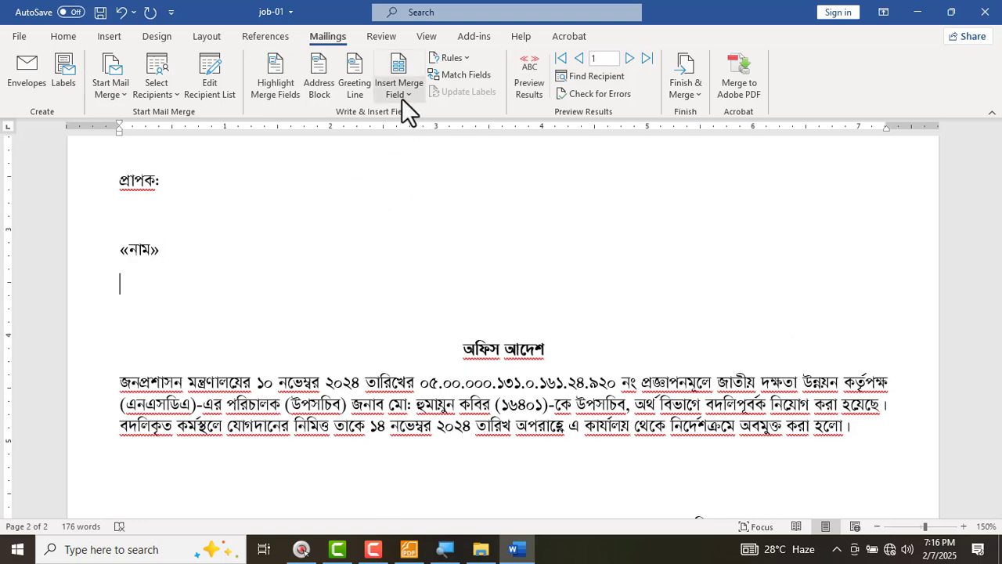
{"action": "left_click", "coordinate": [399, 92]}
{"action": "left_click", "coordinate": [421, 139]}
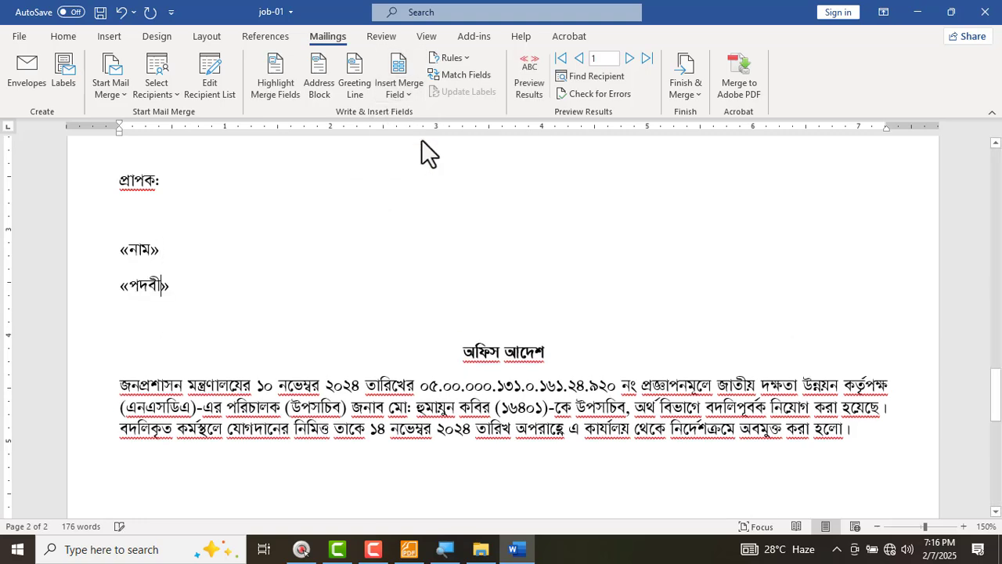
- Insert the মোবাইল and ইমেইল merge fields on separate new lines below the পদবী field
{"action": "key", "text": "Return"}
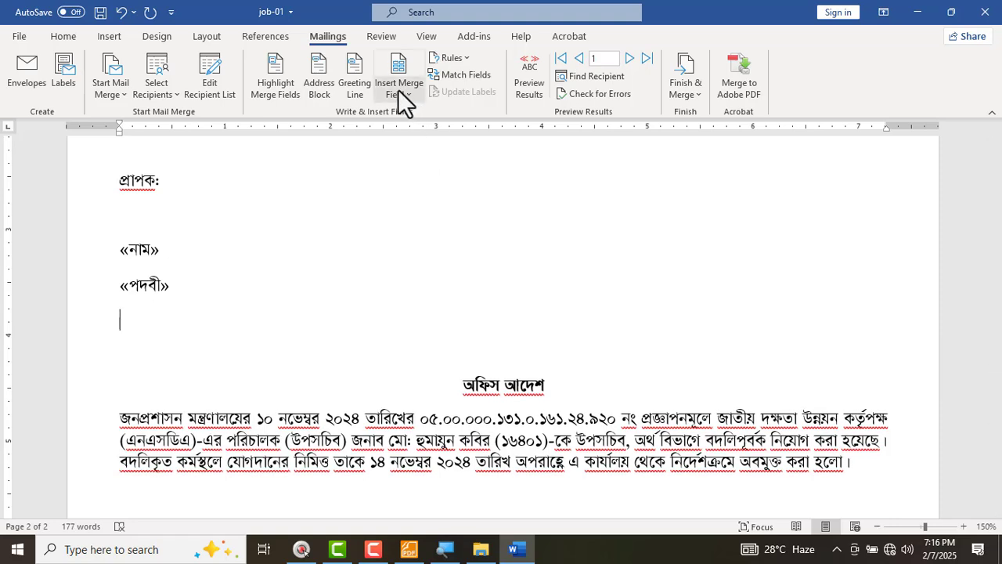
{"action": "left_click", "coordinate": [400, 90]}
{"action": "left_click", "coordinate": [405, 156]}
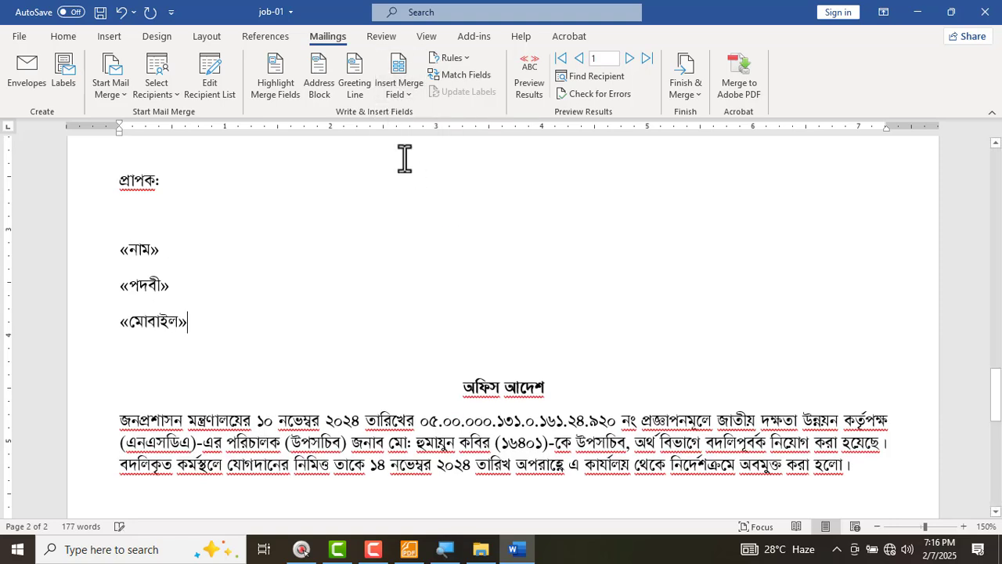
{"action": "key", "text": "Return"}
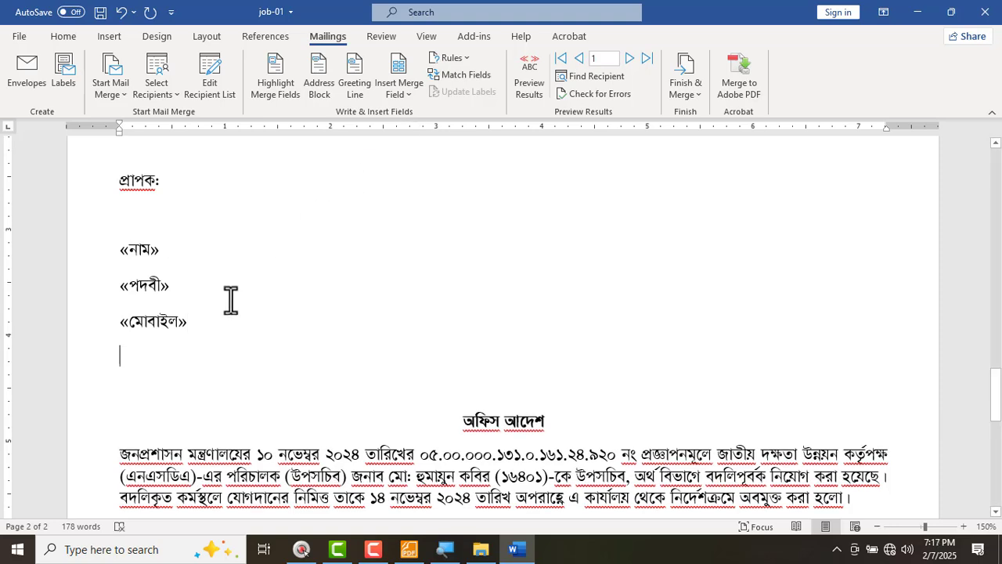
{"action": "left_click", "coordinate": [394, 92]}
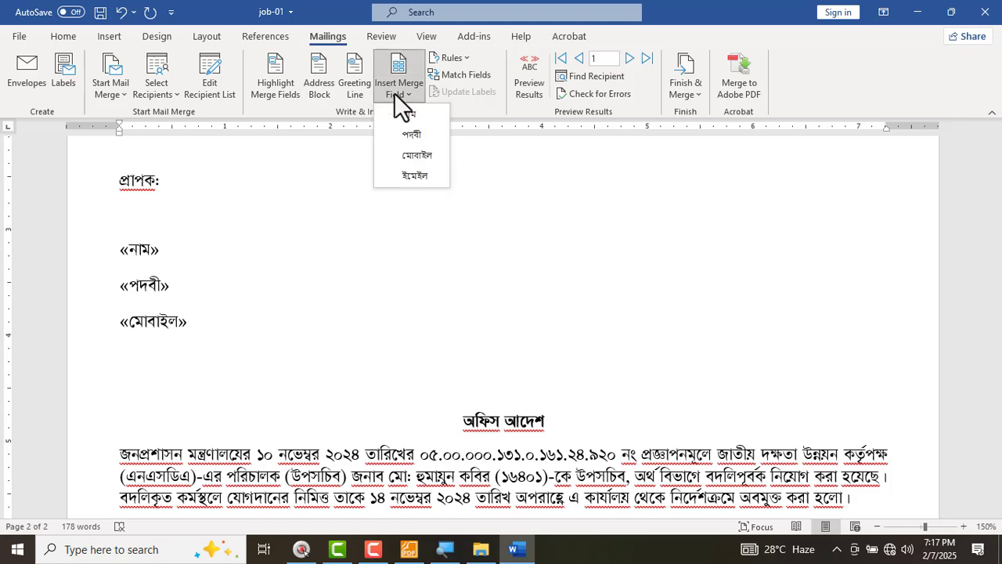
{"action": "left_click", "coordinate": [408, 175]}
{"action": "left_click_drag", "start_coordinate": [183, 362], "coordinate": [118, 249]}
{"action": "left_click", "coordinate": [251, 355]}
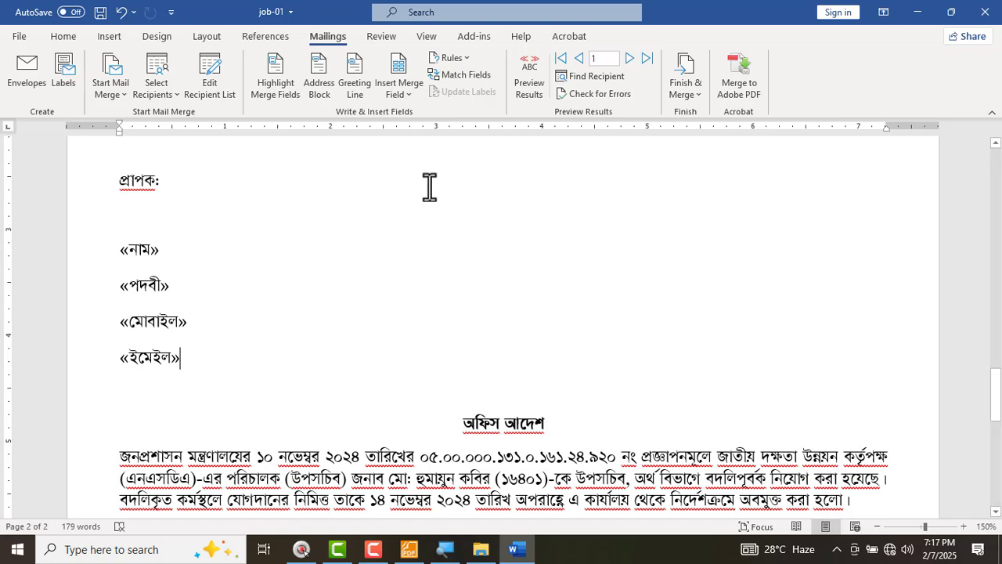
- Preview the merged recipient details for records 1 through 4 and switch back to showing the merge fields
{"action": "left_click", "coordinate": [529, 81]}
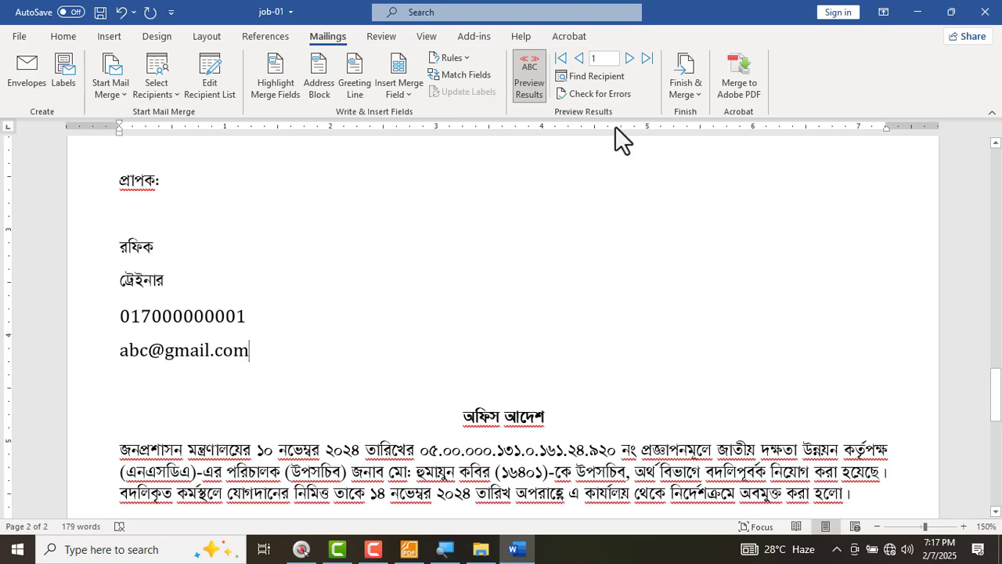
{"action": "left_click", "coordinate": [630, 58]}
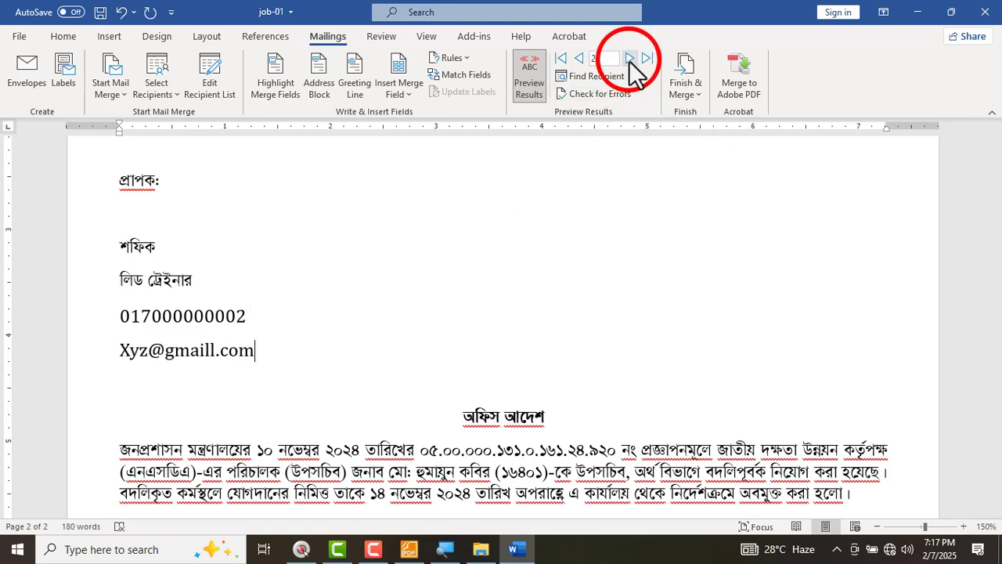
{"action": "left_click", "coordinate": [630, 59]}
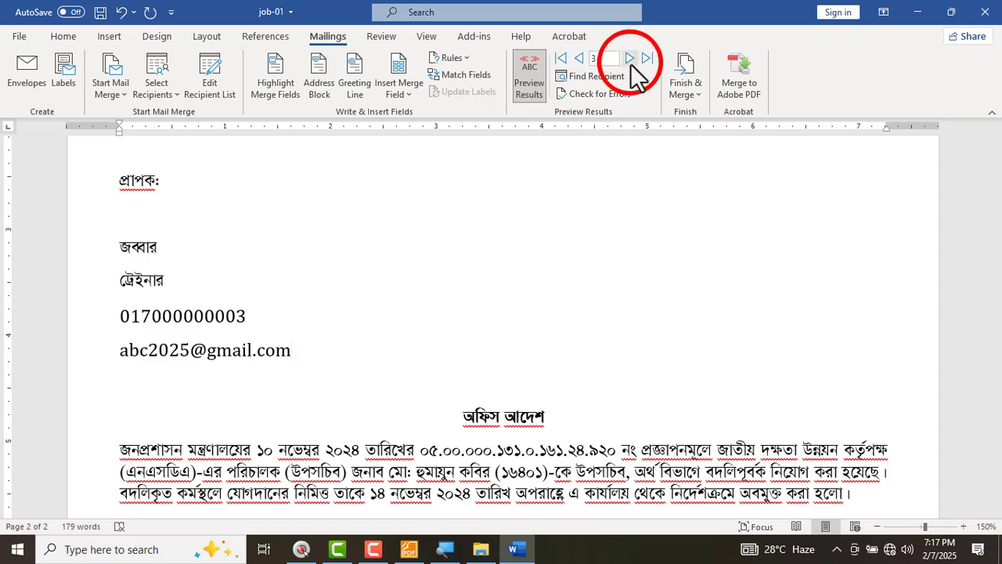
{"action": "left_click", "coordinate": [629, 59]}
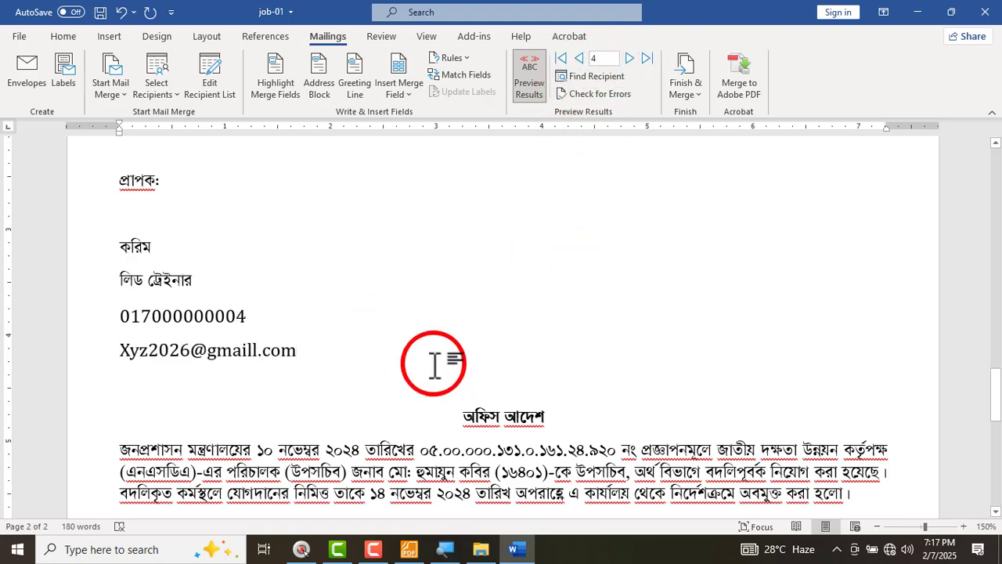
{"action": "left_click", "coordinate": [530, 86]}
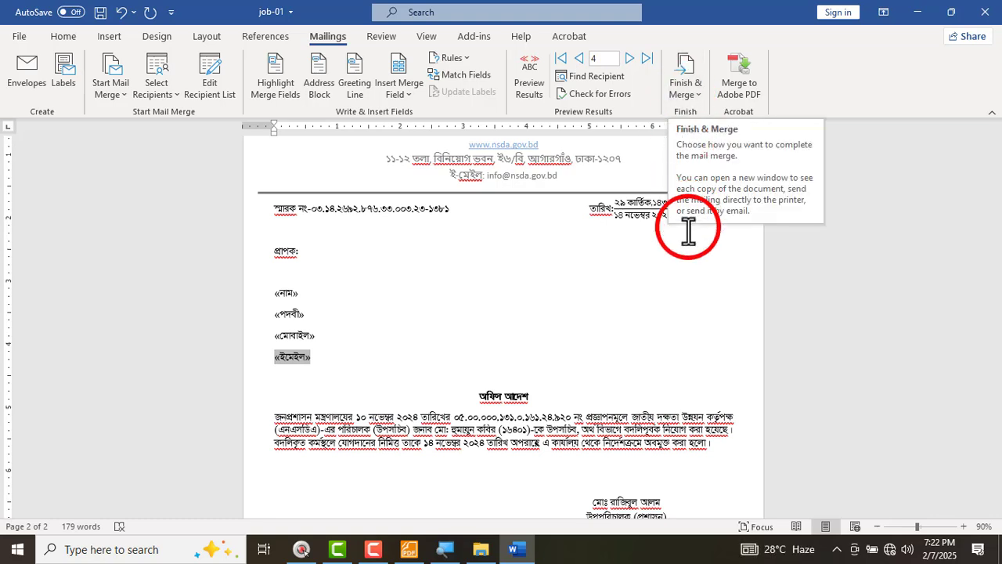
- Finish the merge by printing all records, one copy of all pages, with the Microsoft Print to PDF printer
{"action": "left_click", "coordinate": [685, 90]}
{"action": "left_click", "coordinate": [707, 134]}
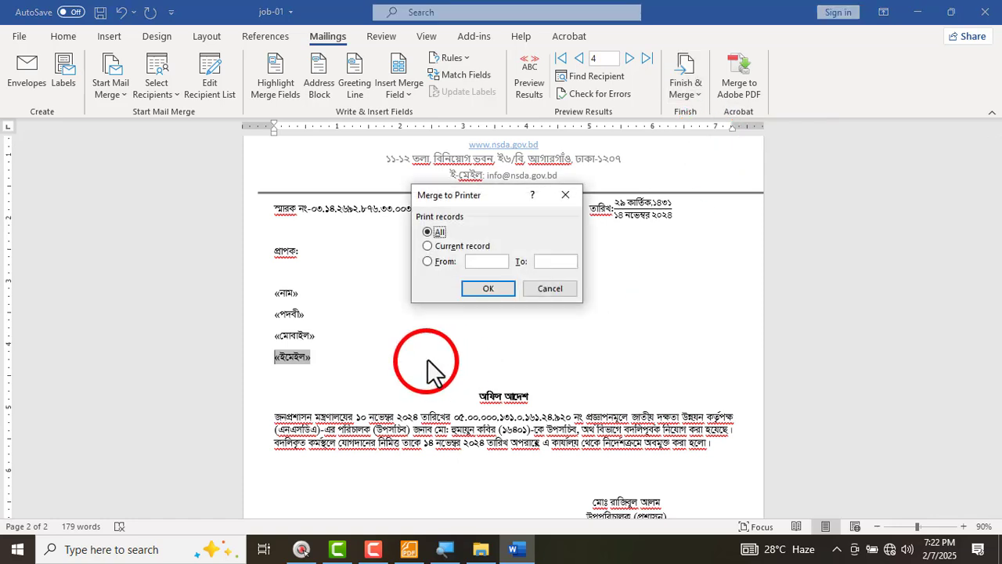
{"action": "left_click_drag", "start_coordinate": [463, 197], "coordinate": [447, 198]}
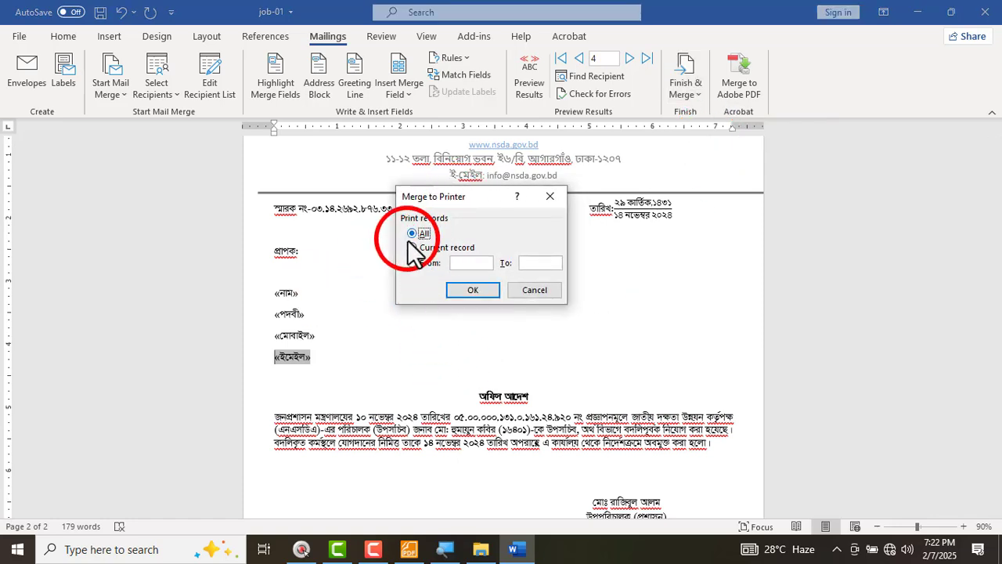
{"action": "left_click", "coordinate": [471, 291]}
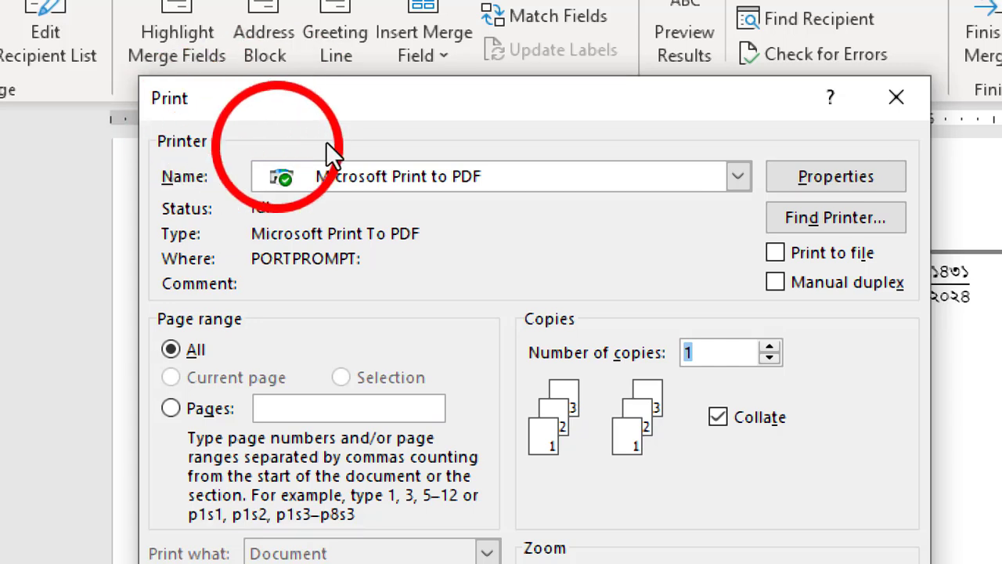
{"action": "left_click", "coordinate": [403, 166]}
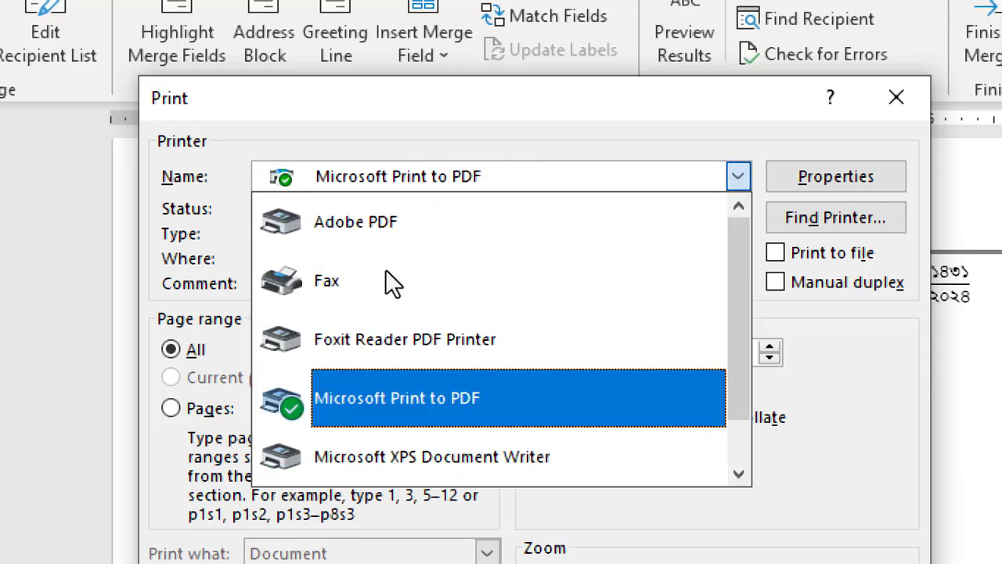
{"action": "key", "text": "Escape"}
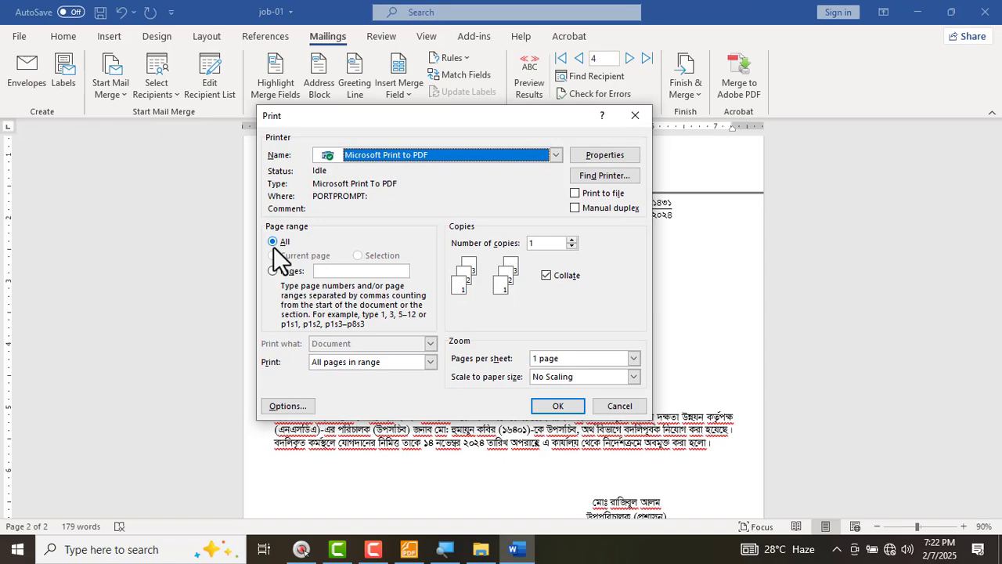
{"action": "left_click", "coordinate": [557, 406]}
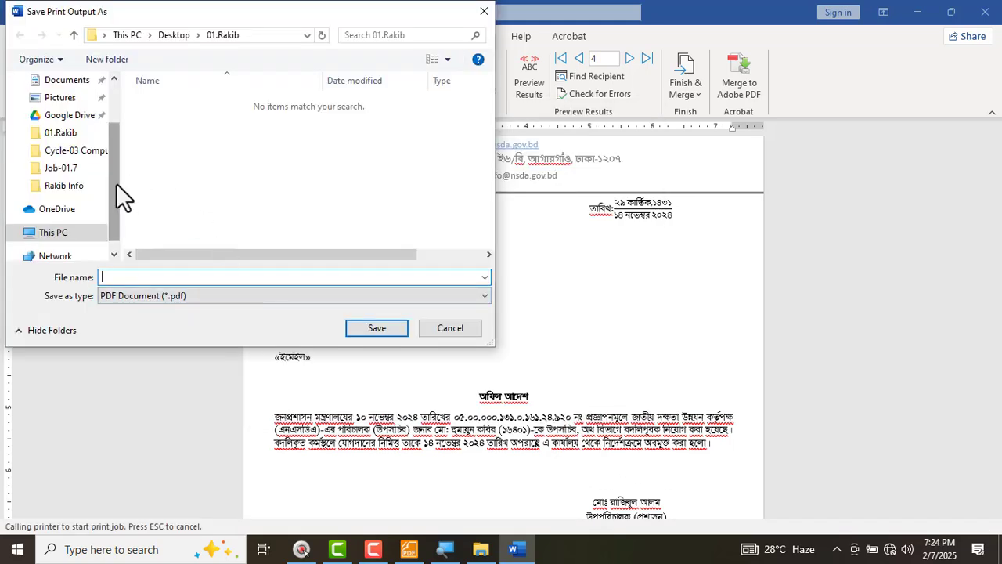
- Save the print output as the PDF "Print to pdf 1st" in the desktop folder whose name starts with 01
{"action": "left_click_drag", "start_coordinate": [115, 182], "coordinate": [114, 118]}
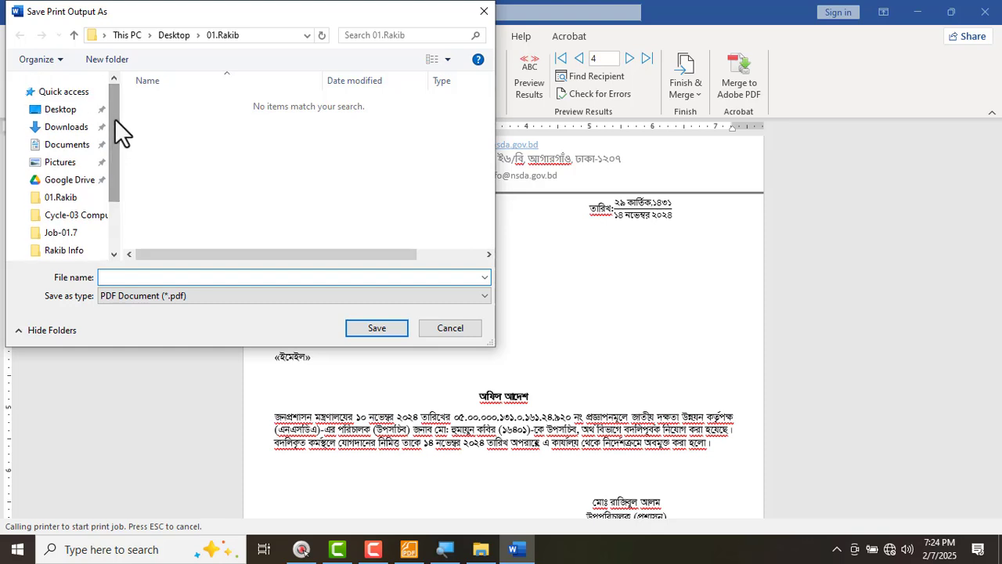
{"action": "left_click", "coordinate": [61, 113]}
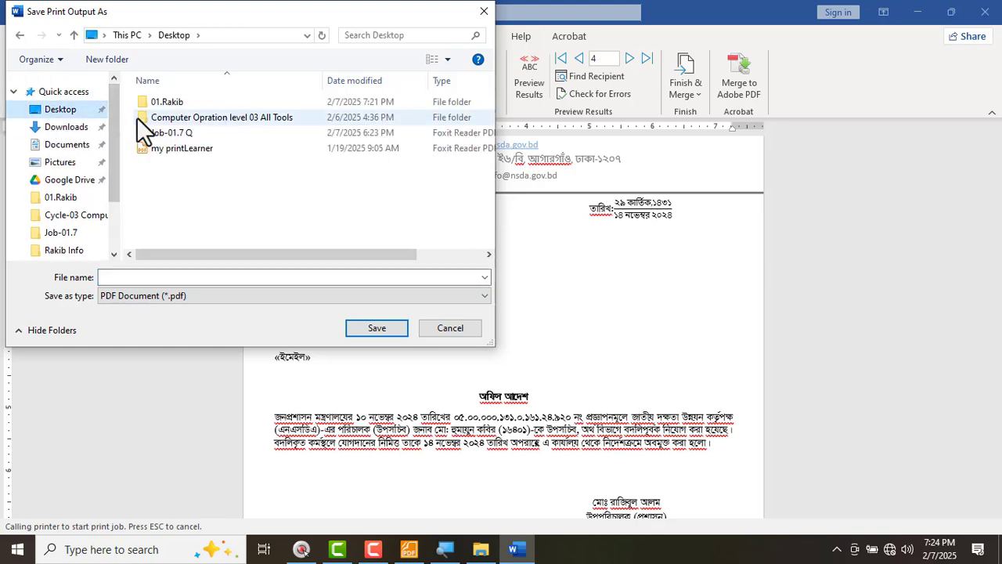
{"action": "double_click", "coordinate": [167, 104]}
{"action": "left_click", "coordinate": [128, 278]}
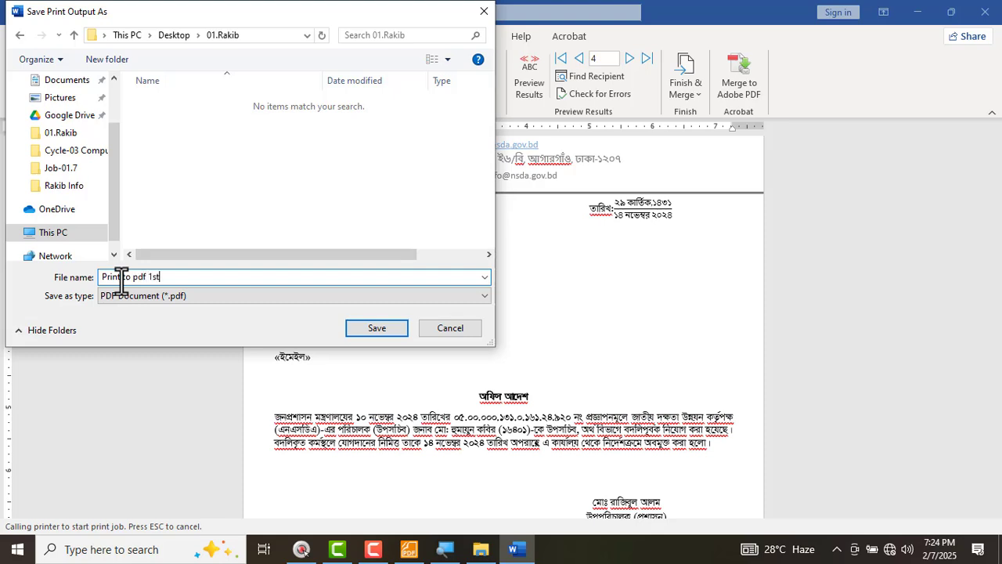
{"action": "left_click", "coordinate": [392, 327]}
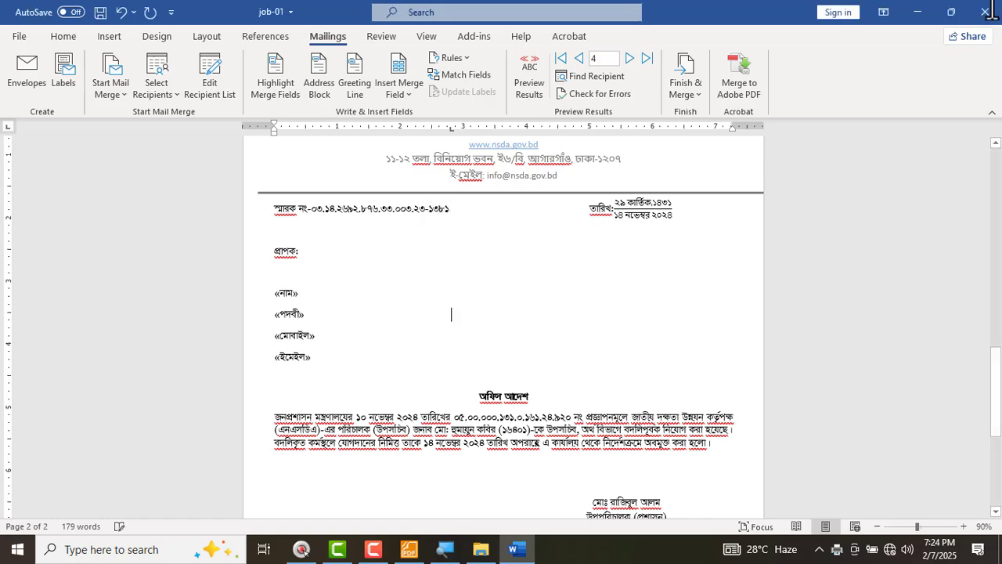
- Open "Print to pdf 1st" from the desktop folder whose name starts with 01 and go to its first page
{"action": "left_click", "coordinate": [924, 9]}
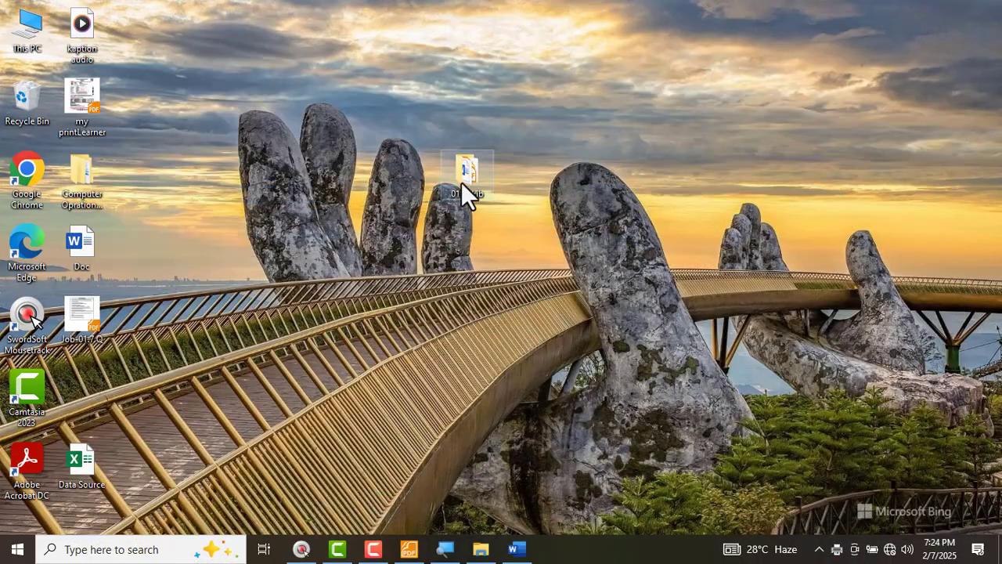
{"action": "double_click", "coordinate": [462, 184]}
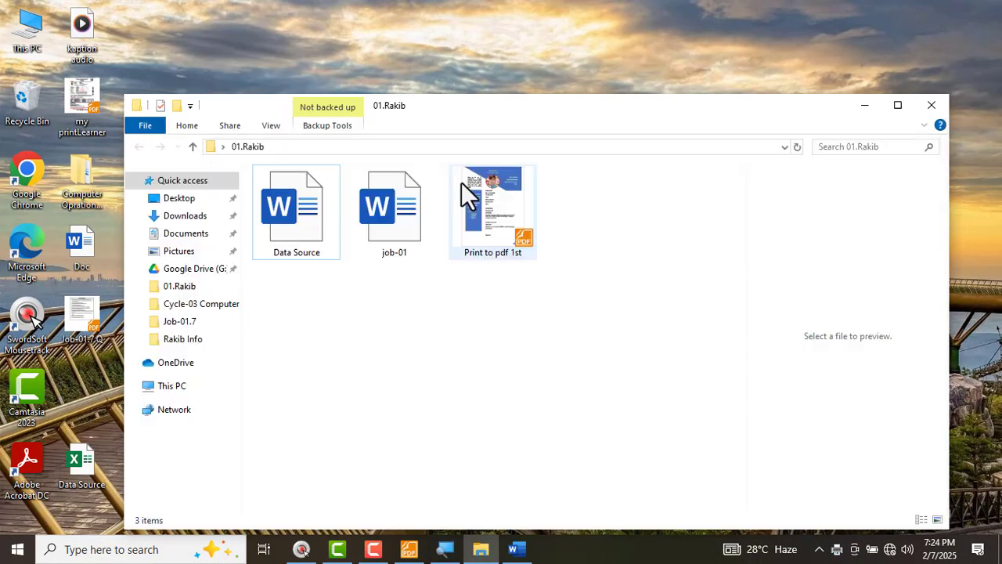
{"action": "double_click", "coordinate": [501, 200]}
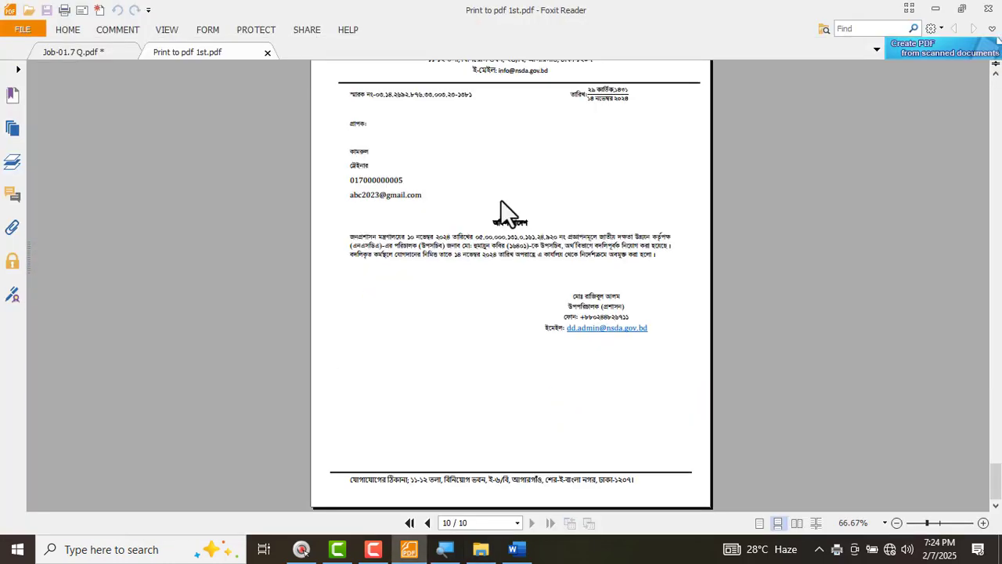
{"action": "scroll", "coordinate": [501, 200], "scroll_direction": "up", "scroll_amount": 10}
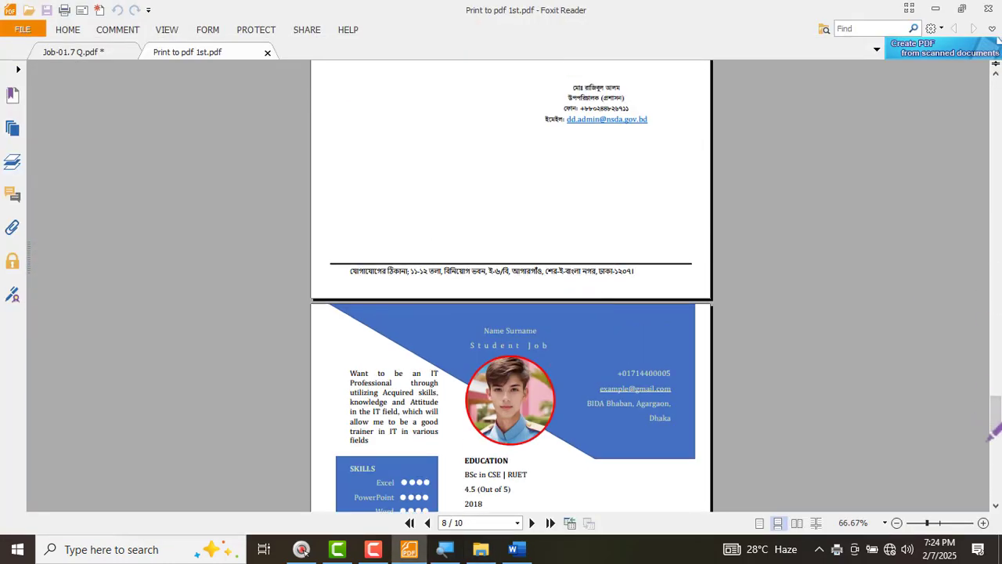
{"action": "left_click_drag", "start_coordinate": [994, 426], "coordinate": [996, 75]}
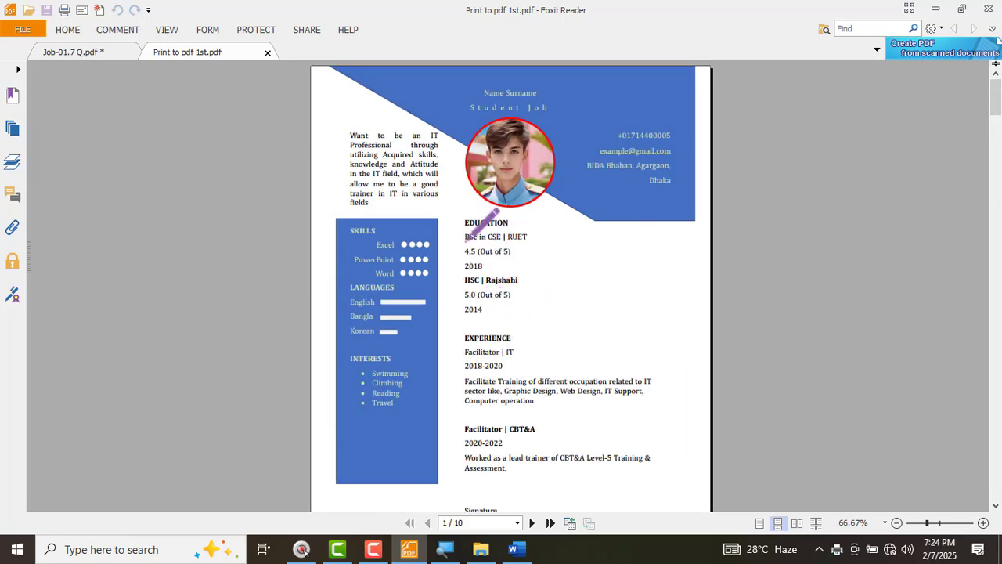
- Pencil-mark the résumé on page 1 and the recipient details on page 2 of the merged PDF
{"action": "left_click_drag", "start_coordinate": [467, 240], "coordinate": [647, 282]}
{"action": "scroll", "coordinate": [658, 313], "scroll_direction": "down", "scroll_amount": 10}
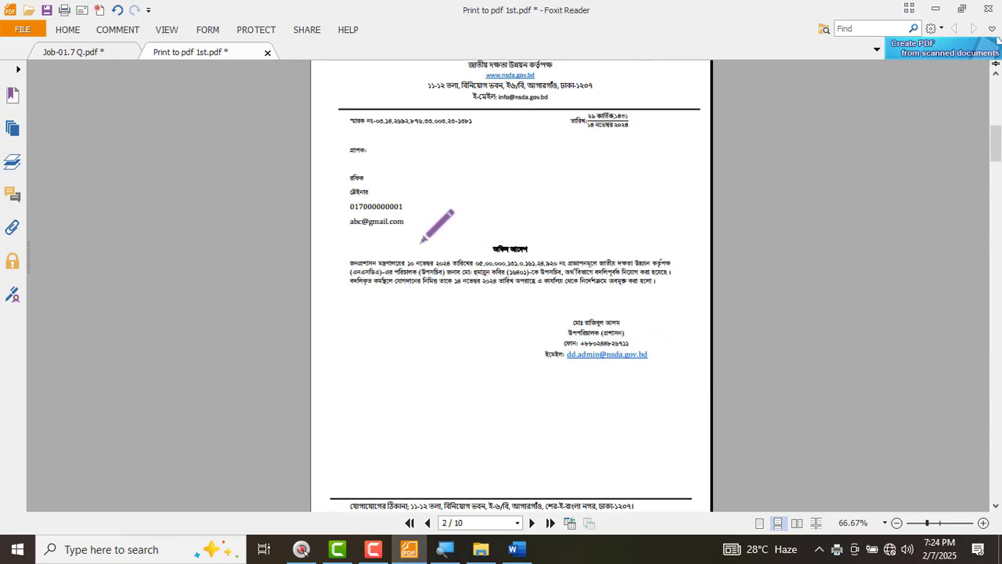
{"action": "scroll", "coordinate": [362, 215], "scroll_direction": "up", "scroll_amount": 3}
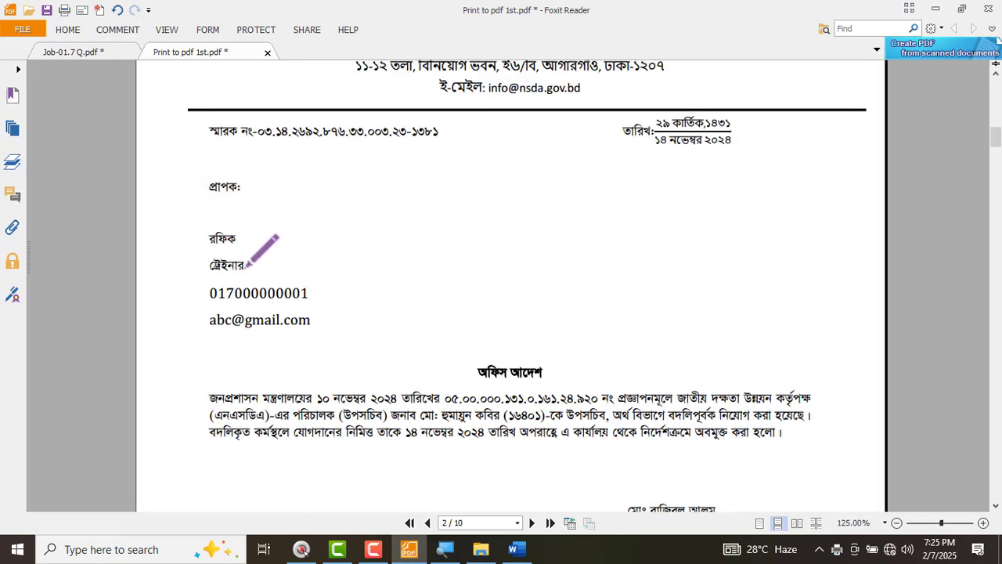
{"action": "mouse_move", "coordinate": [193, 256]}
{"action": "left_mouse_down"}
{"action": "mouse_move", "coordinate": [305, 245]}
{"action": "mouse_move", "coordinate": [401, 330]}
{"action": "mouse_move", "coordinate": [345, 255]}
{"action": "left_mouse_up"}
{"action": "scroll", "coordinate": [313, 301], "scroll_direction": "down", "scroll_amount": 3}
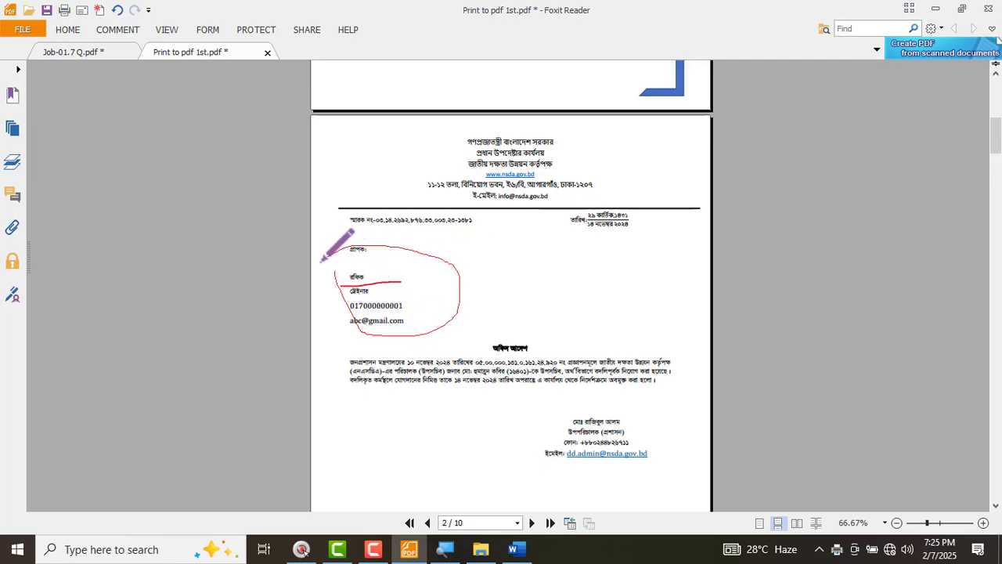
{"action": "scroll", "coordinate": [440, 314], "scroll_direction": "down", "scroll_amount": 10}
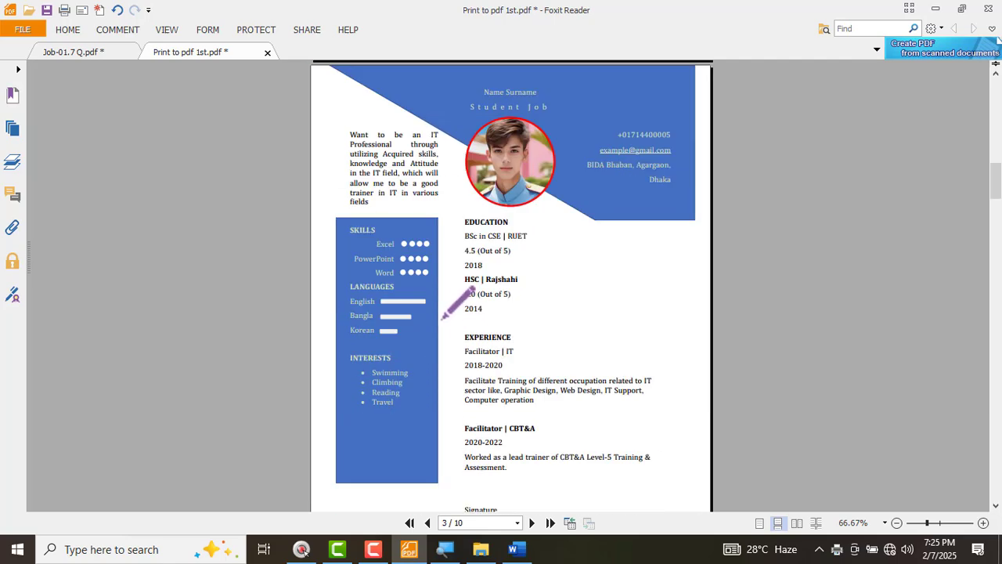
- Pencil-mark the résumé on page 3 and the recipient details of the letter on page 4
{"action": "left_click_drag", "start_coordinate": [494, 290], "coordinate": [689, 295]}
{"action": "scroll", "coordinate": [408, 336], "scroll_direction": "down", "scroll_amount": 10}
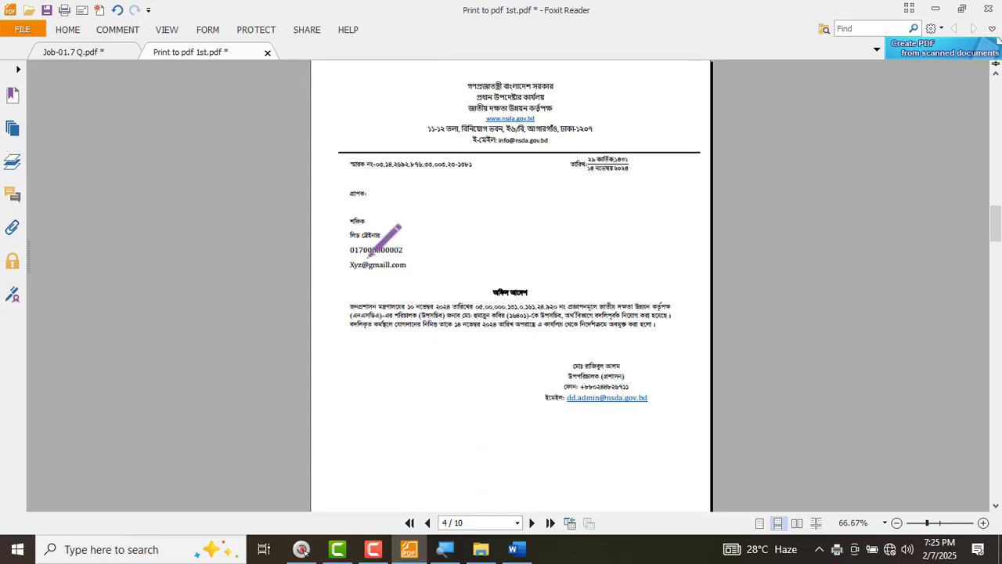
{"action": "scroll", "coordinate": [368, 255], "scroll_direction": "up", "scroll_amount": 3}
{"action": "scroll", "coordinate": [358, 249], "scroll_direction": "up", "scroll_amount": 2}
{"action": "mouse_move", "coordinate": [263, 287]}
{"action": "left_mouse_down"}
{"action": "mouse_move", "coordinate": [159, 357]}
{"action": "mouse_move", "coordinate": [358, 312]}
{"action": "left_mouse_up"}
{"action": "scroll", "coordinate": [358, 301], "scroll_direction": "down", "scroll_amount": 3}
- Draw a pencil check mark over the résumé on page 5
{"action": "scroll", "coordinate": [402, 336], "scroll_direction": "down", "scroll_amount": 10}
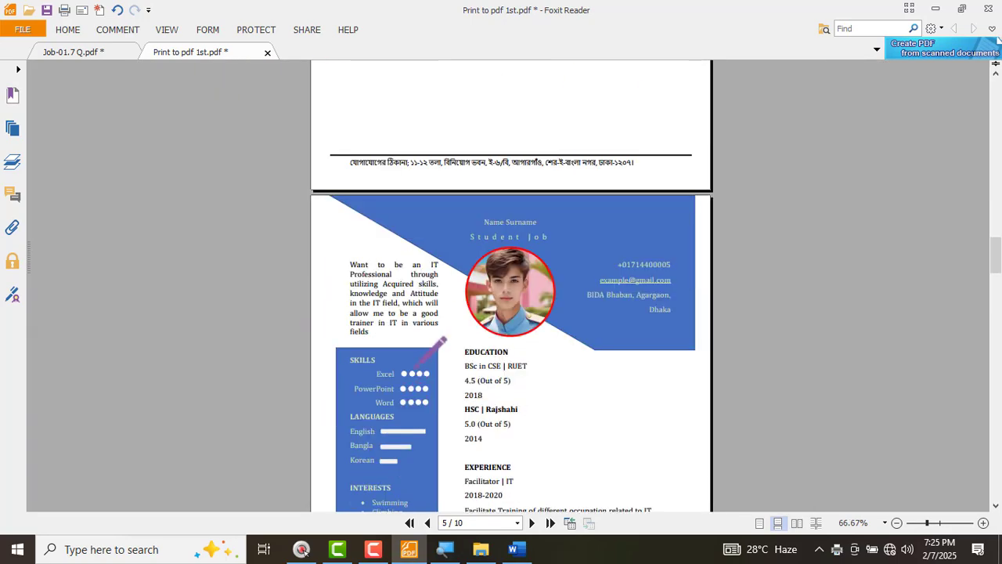
{"action": "scroll", "coordinate": [417, 364], "scroll_direction": "down", "scroll_amount": 3}
{"action": "left_click_drag", "start_coordinate": [467, 223], "coordinate": [570, 233]}
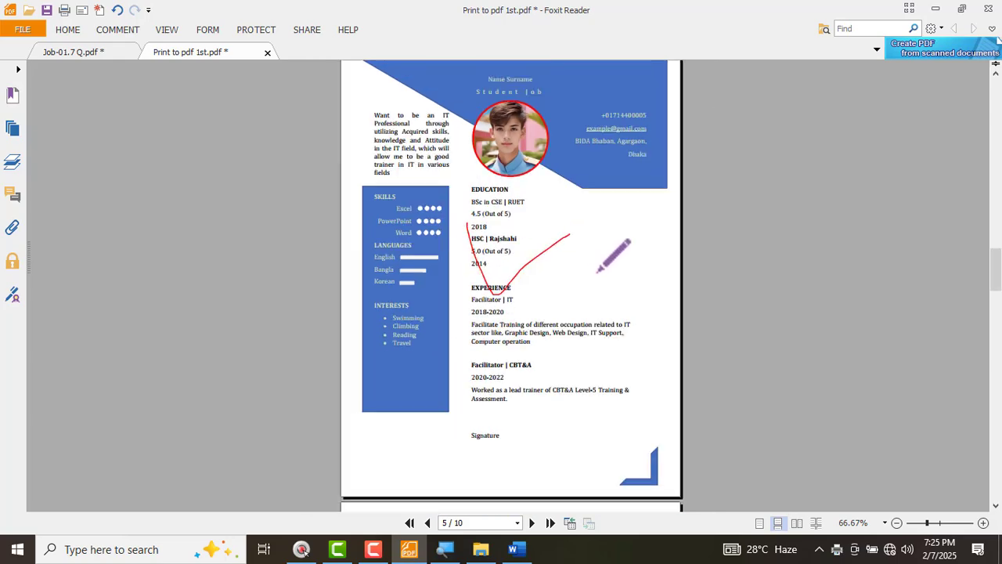
- Examine the recipient details of the letter on page 6 and close "Print to pdf 1st" without saving the markups
{"action": "scroll", "coordinate": [597, 271], "scroll_direction": "down", "scroll_amount": 2}
{"action": "scroll", "coordinate": [487, 368], "scroll_direction": "down", "scroll_amount": 3}
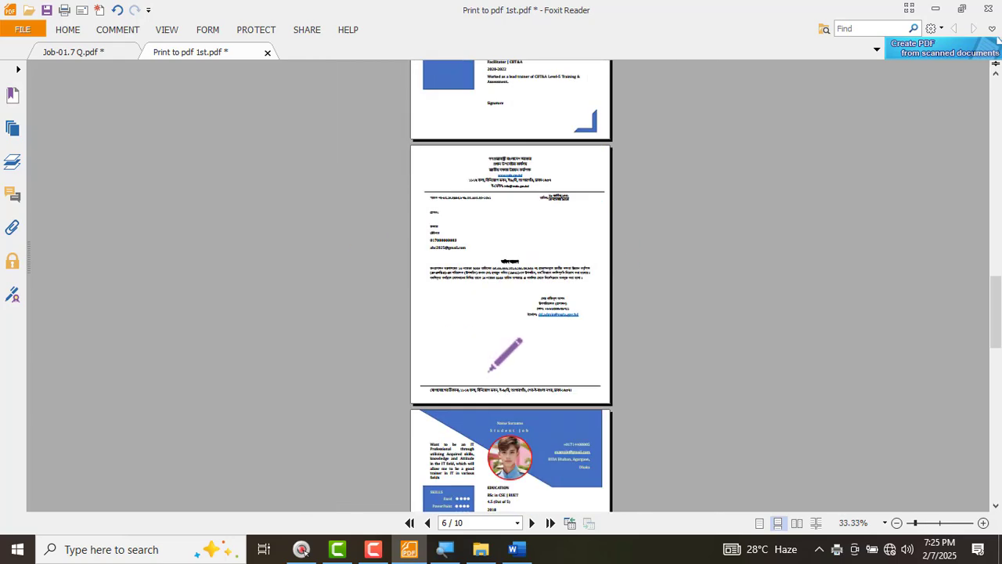
{"action": "scroll", "coordinate": [433, 295], "scroll_direction": "up", "scroll_amount": 3}
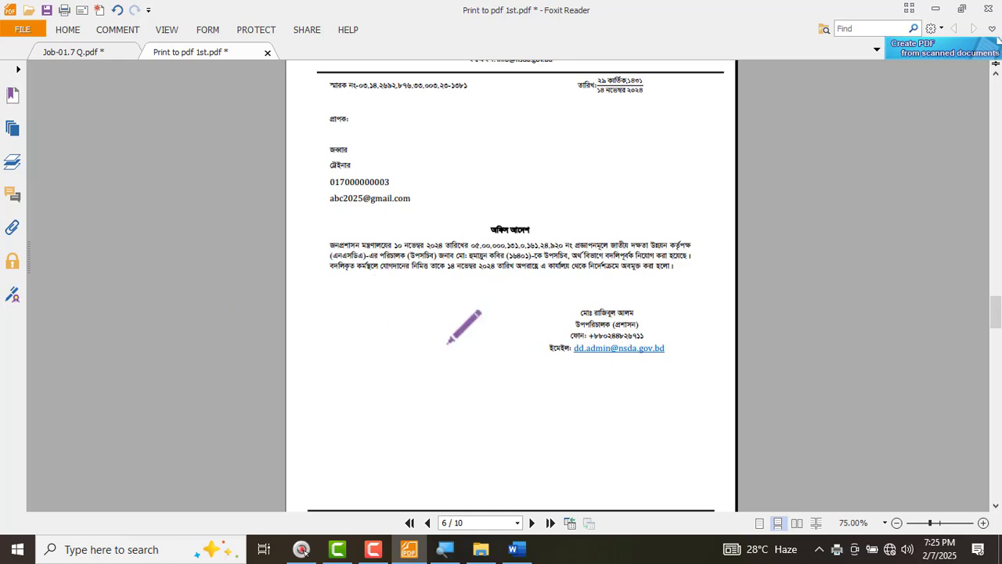
{"action": "left_click", "coordinate": [267, 54]}
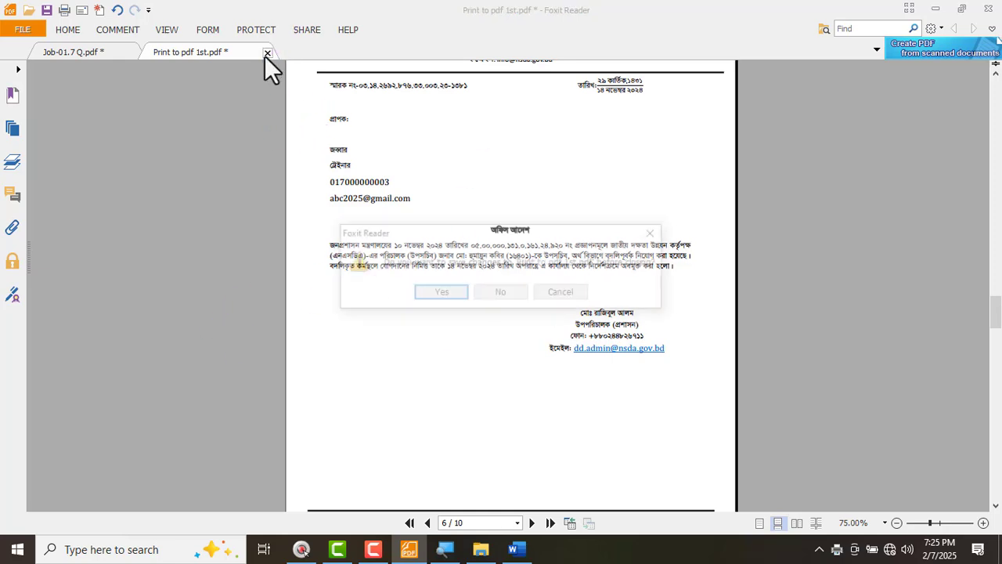
{"action": "left_click", "coordinate": [520, 292]}
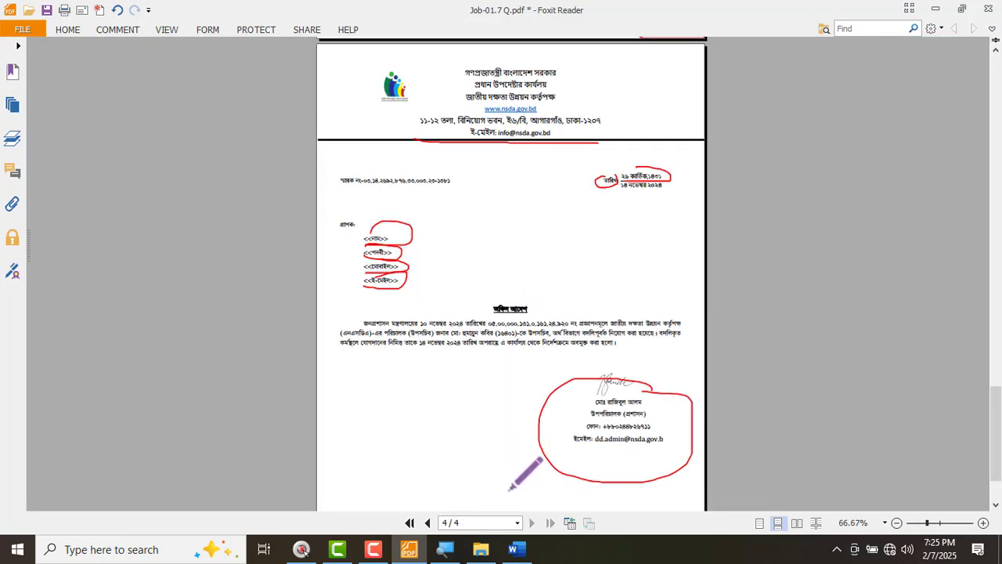
- Switch to job-01 in Word and finish the merge by printing only page 2 of all records with Microsoft Print to PDF
{"action": "left_click", "coordinate": [513, 549]}
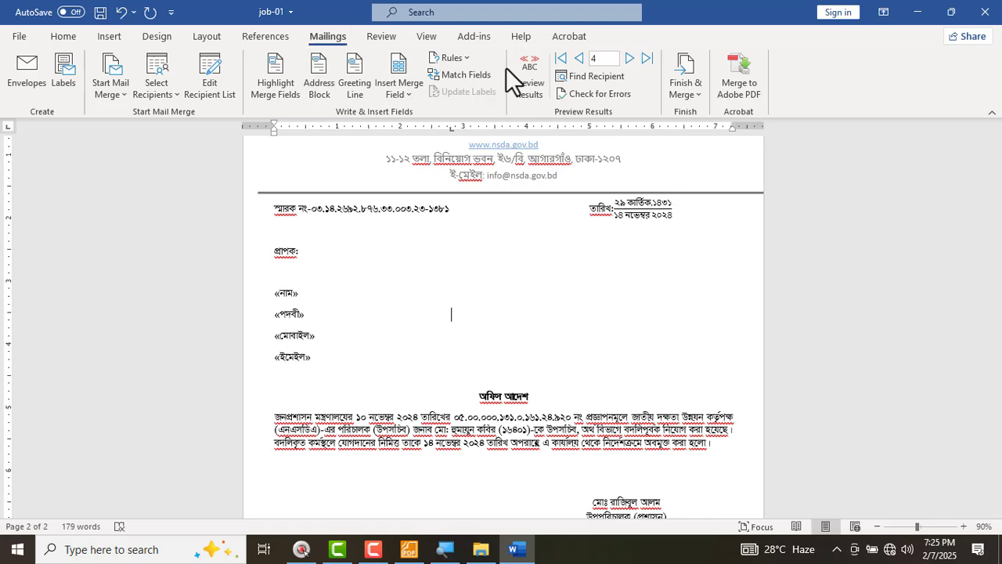
{"action": "left_click", "coordinate": [679, 92]}
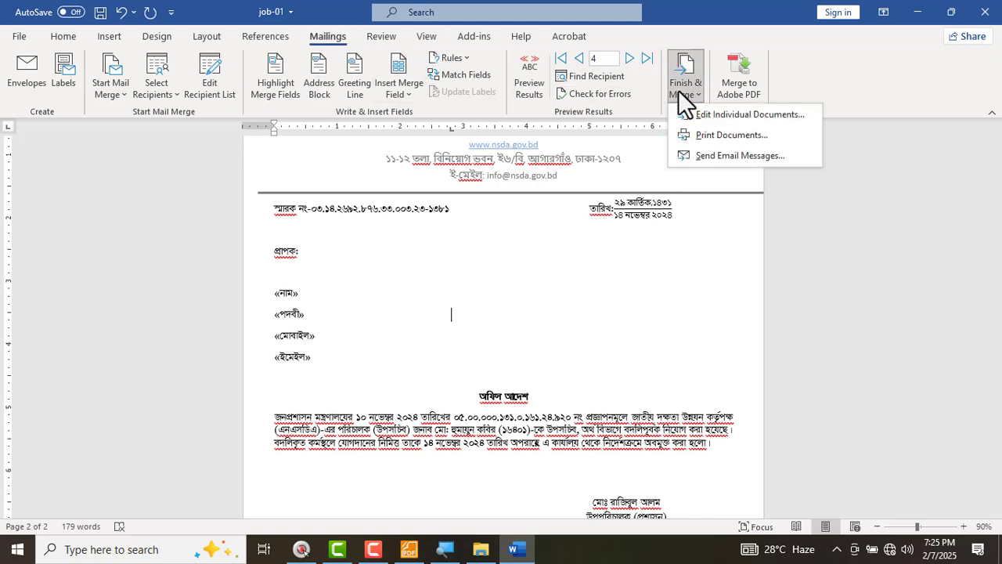
{"action": "left_click", "coordinate": [702, 133]}
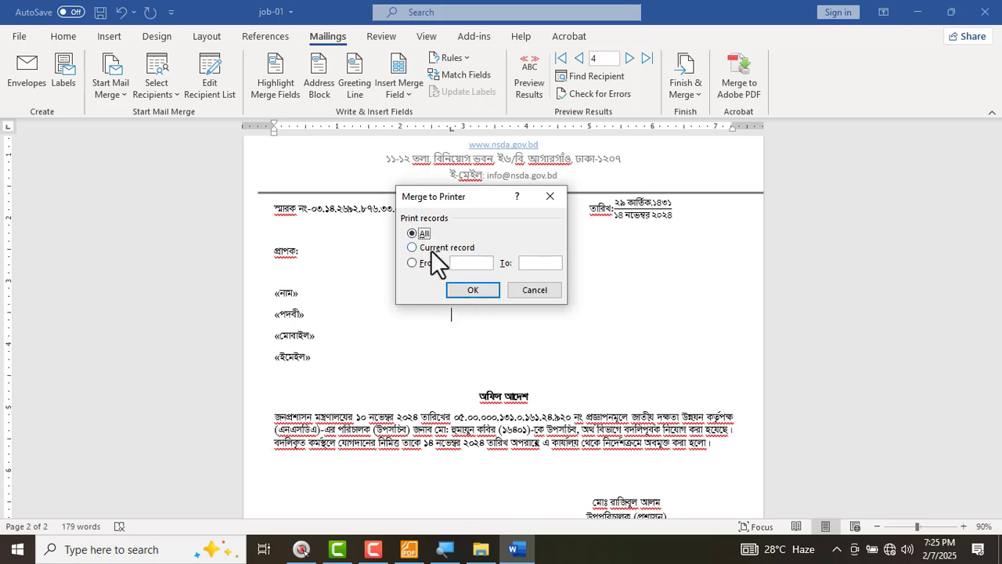
{"action": "left_click", "coordinate": [470, 291]}
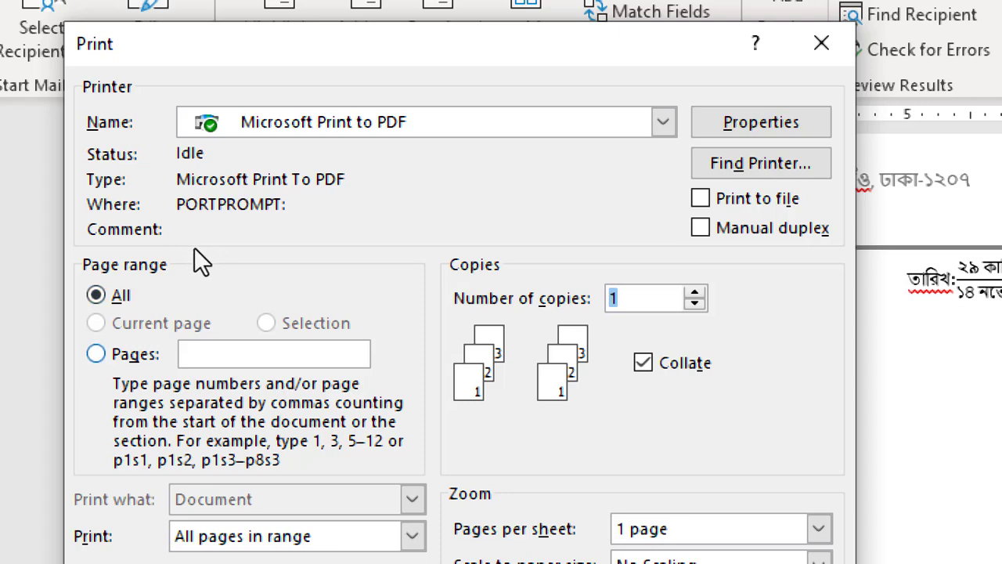
{"action": "left_click", "coordinate": [234, 354]}
{"action": "type", "text": "2"}
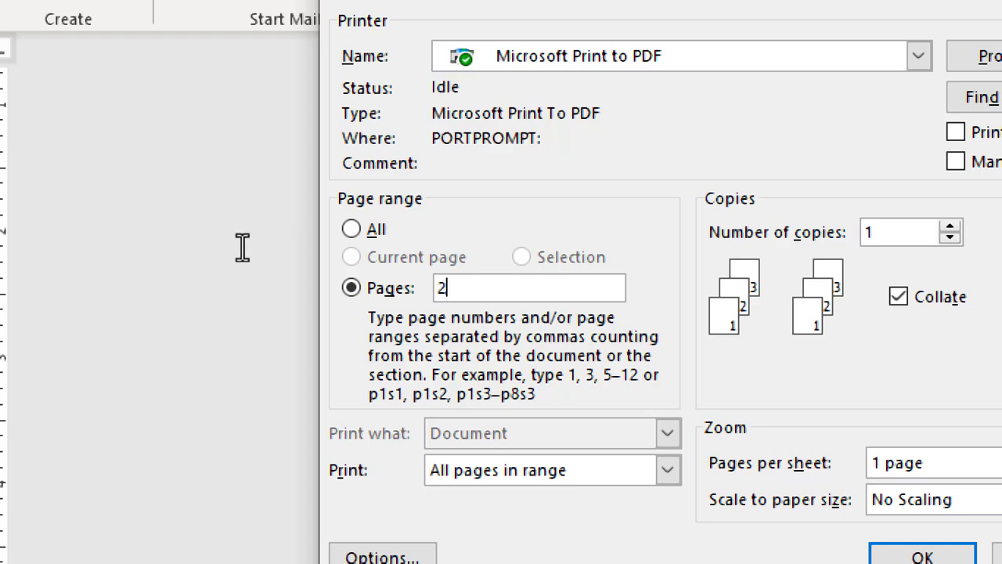
{"action": "key", "text": "alt+g"}
{"action": "type", "text": "2"}
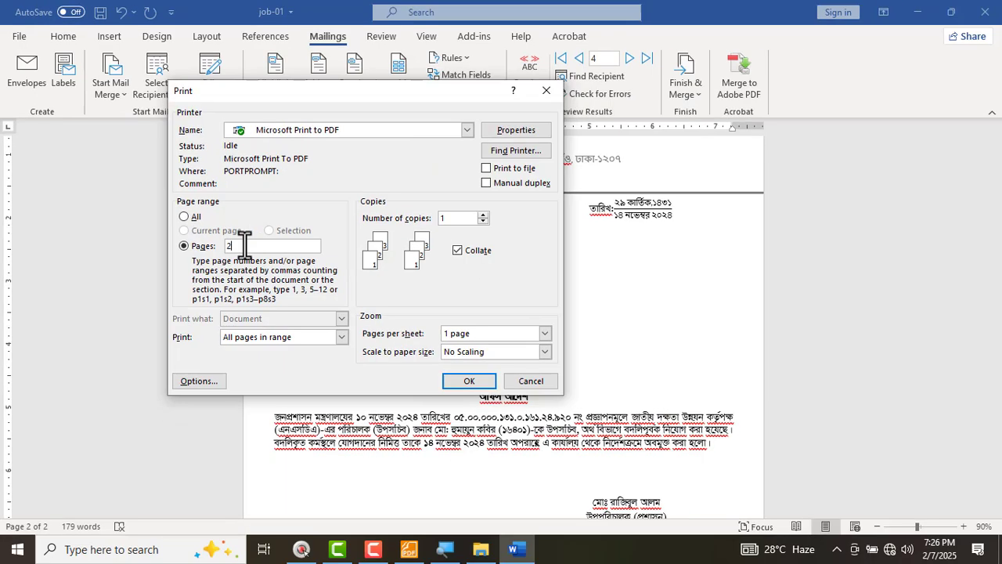
{"action": "left_click", "coordinate": [470, 381]}
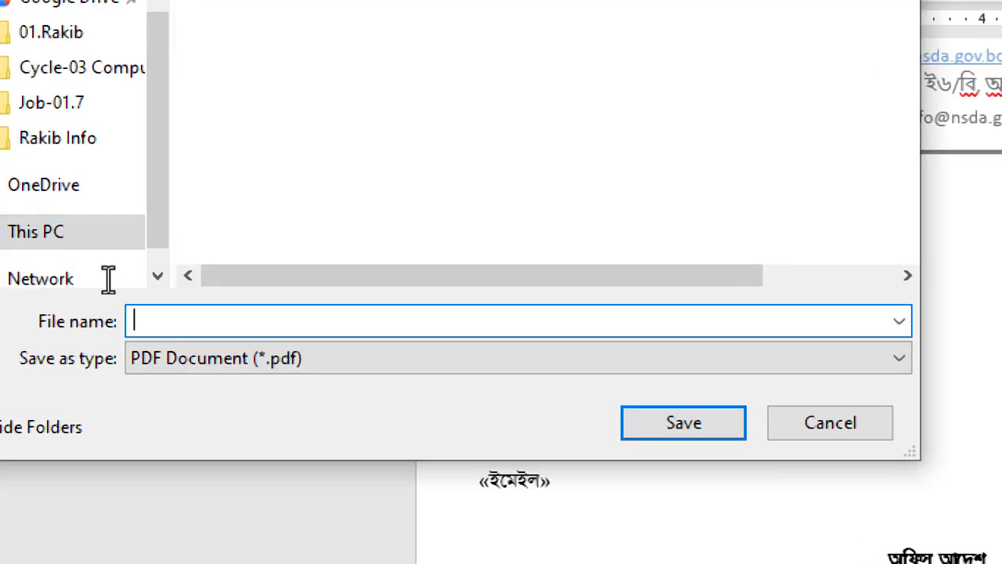
- Save the print output as the PDF "Print to pdf 2nd" in the desktop folder whose name starts with 01
{"action": "type", "text": "P"}
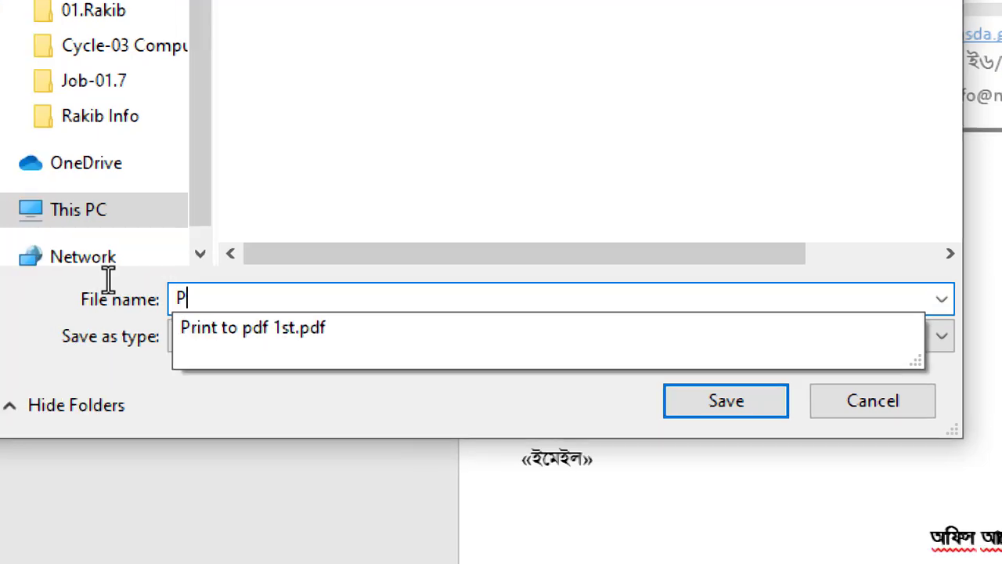
{"action": "key", "text": "Down"}
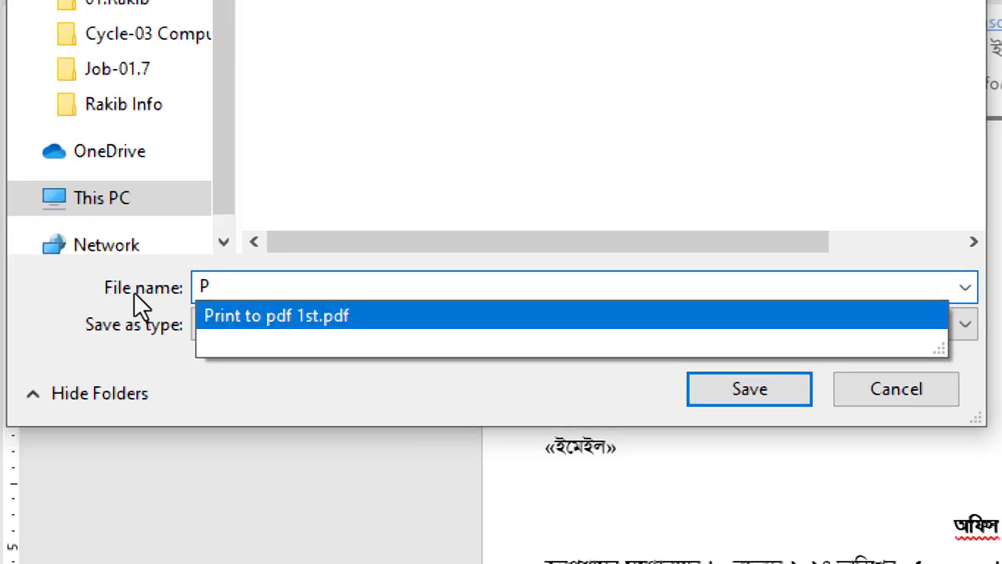
{"action": "key", "text": "Tab"}
{"action": "left_click", "coordinate": [165, 282]}
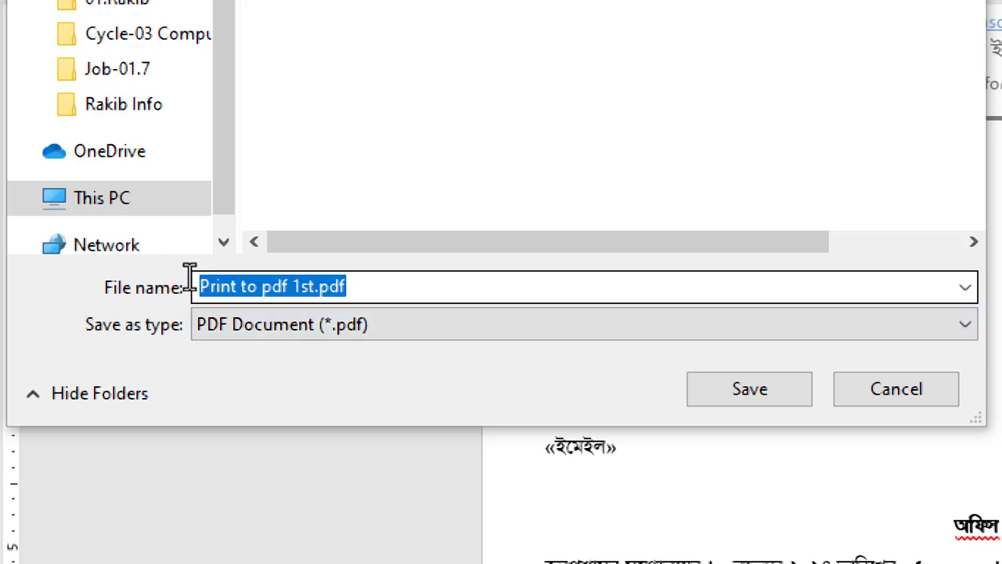
{"action": "left_click_drag", "start_coordinate": [192, 276], "coordinate": [152, 278]}
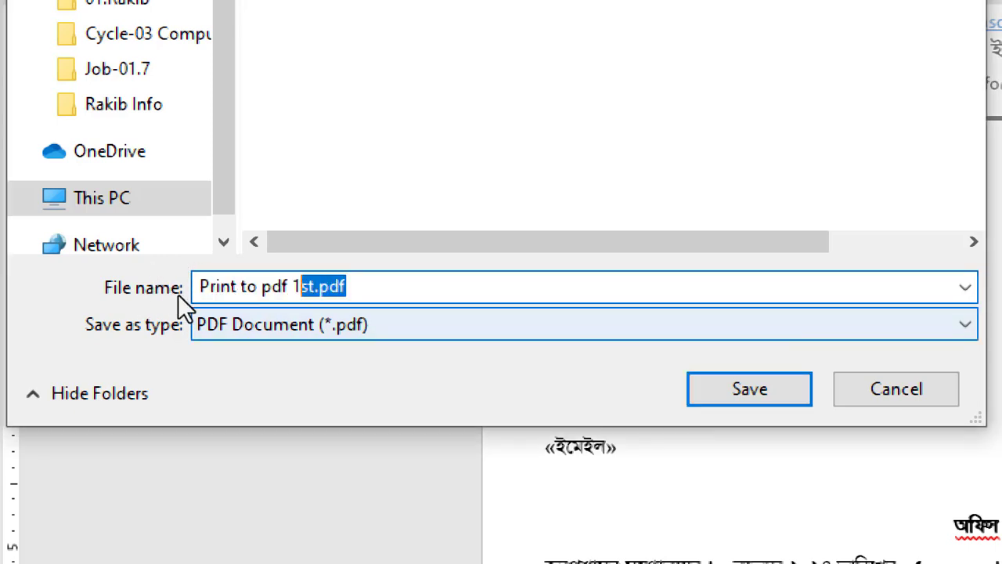
{"action": "key", "text": "BackSpace"}
{"action": "key", "text": "BackSpace"}
{"action": "type", "text": "2nd"}
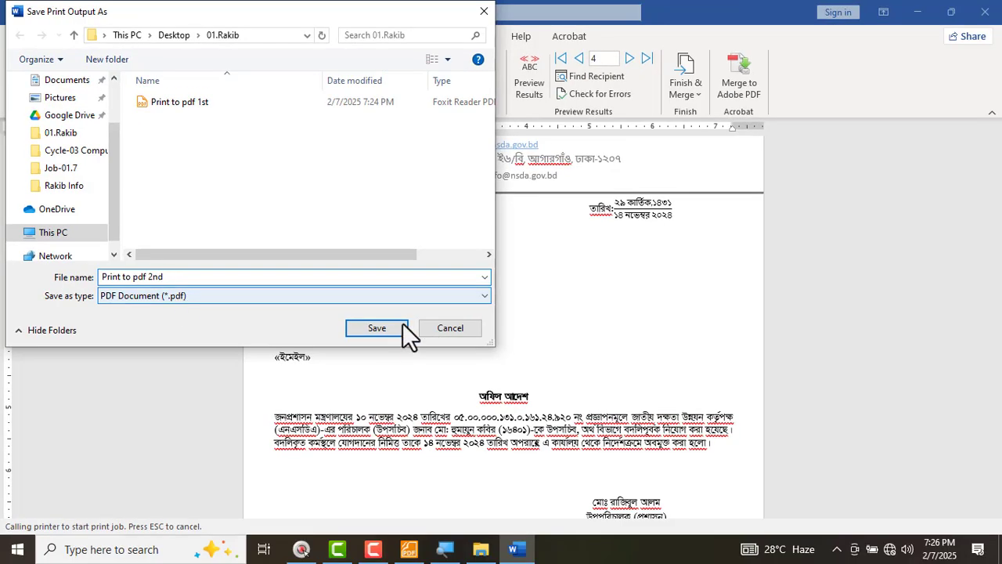
{"action": "left_click", "coordinate": [384, 328]}
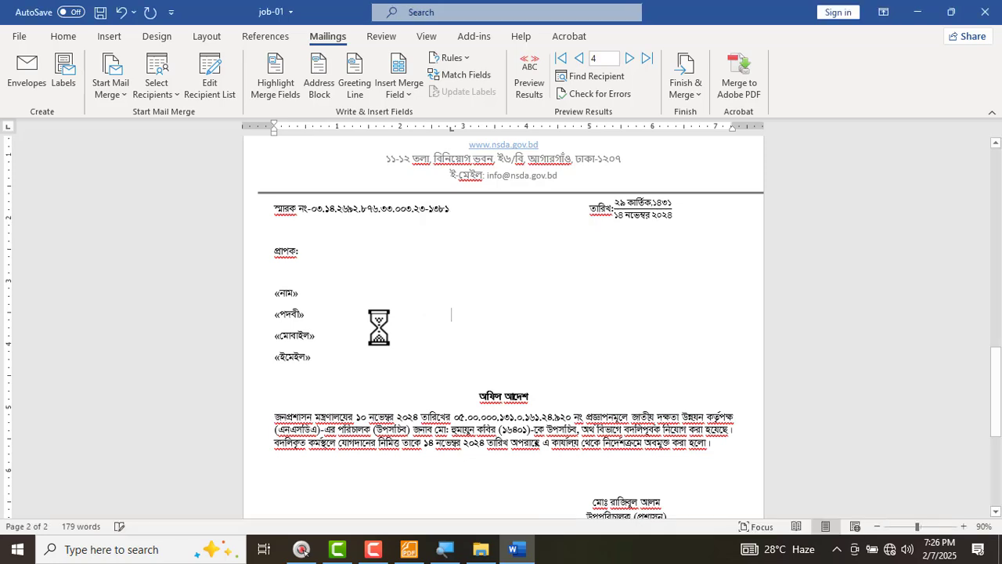
- Return to the desktop folder whose name starts with 01, maximize its window and open "Print to pdf 2nd"
{"action": "left_click", "coordinate": [917, 12]}
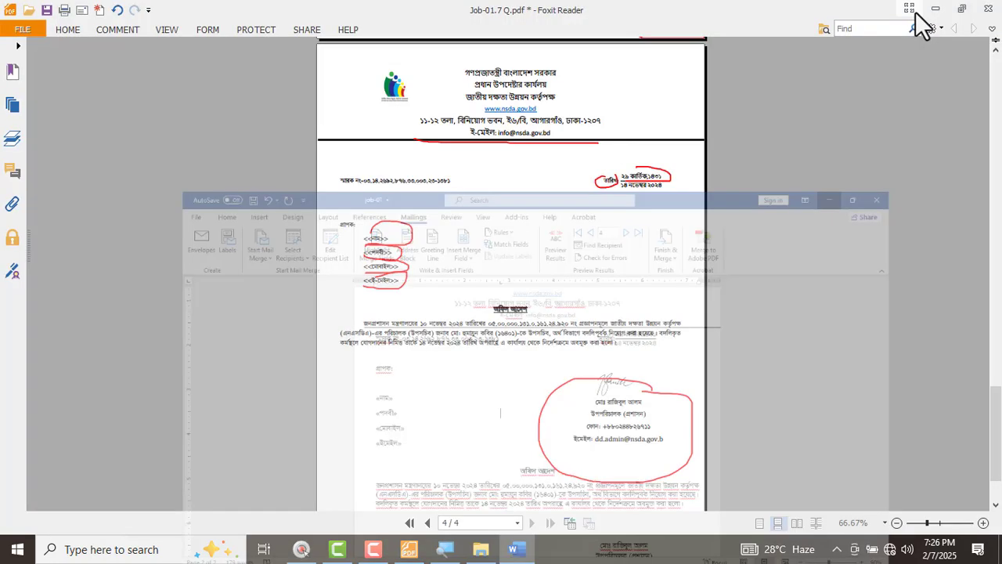
{"action": "left_click", "coordinate": [933, 10]}
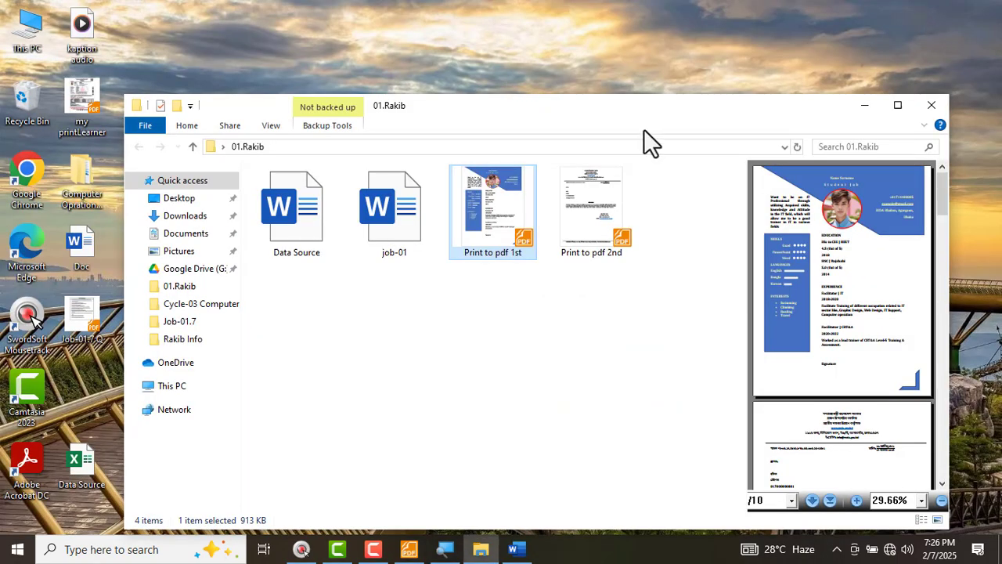
{"action": "double_click", "coordinate": [621, 110]}
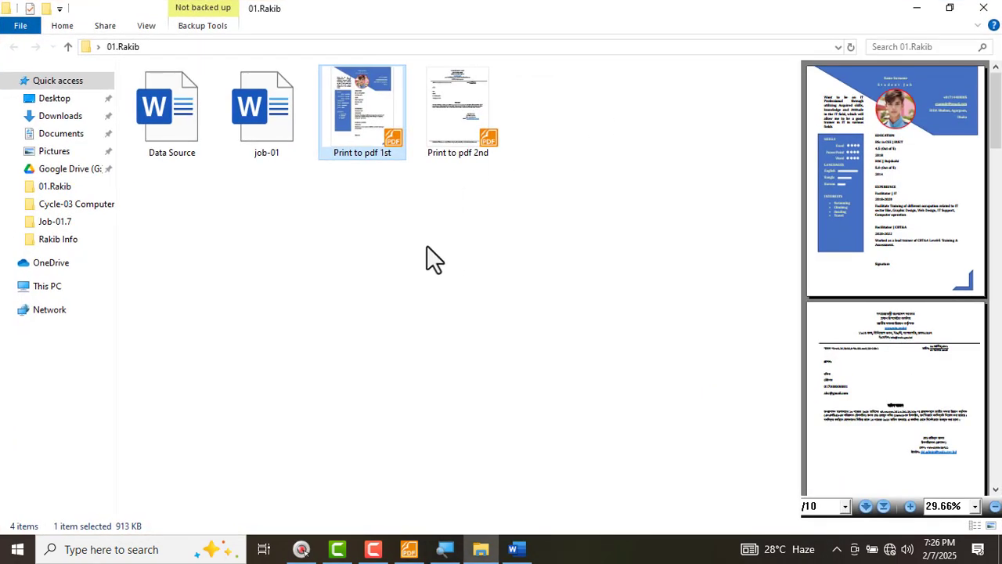
{"action": "double_click", "coordinate": [451, 118]}
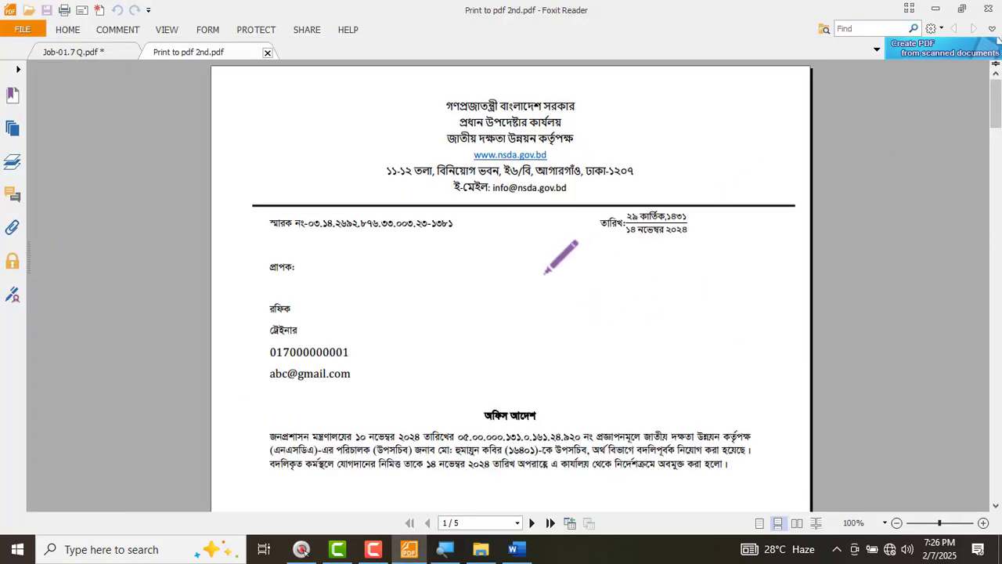
- Check the recipient details of the letters on pages 1 and 2, marking each recipient's name with freehand pencil strokes
{"action": "scroll", "coordinate": [454, 283], "scroll_direction": "down", "scroll_amount": 2}
{"action": "scroll", "coordinate": [321, 250], "scroll_direction": "up", "scroll_amount": 2}
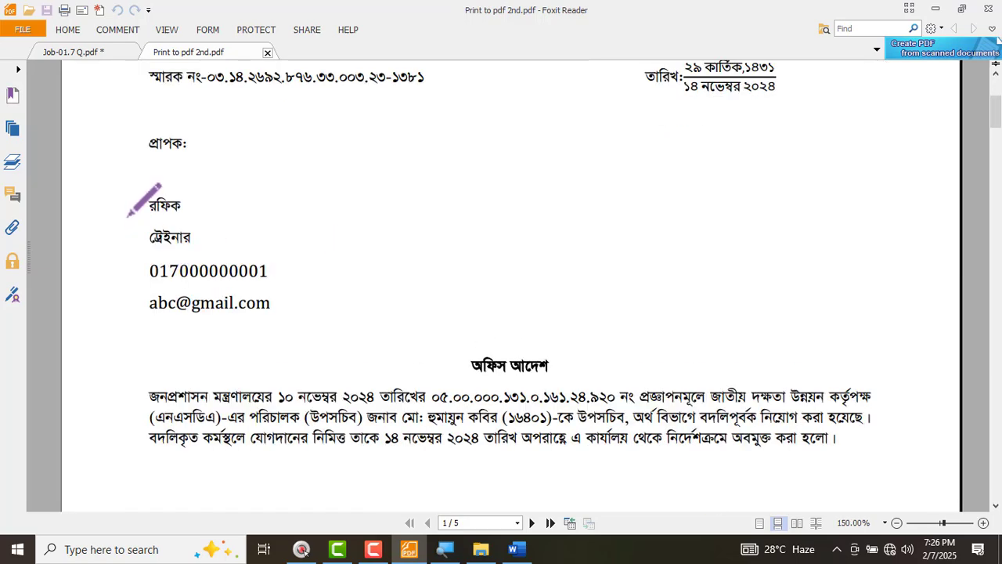
{"action": "left_click_drag", "start_coordinate": [137, 222], "coordinate": [255, 219]}
{"action": "mouse_move", "coordinate": [413, 178]}
{"action": "left_mouse_down"}
{"action": "mouse_move", "coordinate": [683, 223]}
{"action": "mouse_move", "coordinate": [572, 273]}
{"action": "left_mouse_up"}
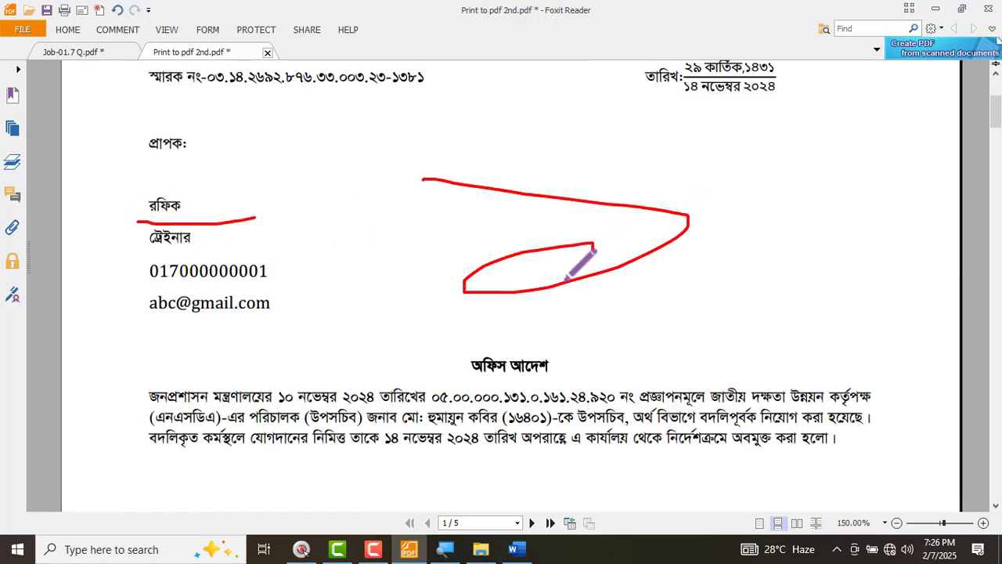
{"action": "scroll", "coordinate": [391, 282], "scroll_direction": "down", "scroll_amount": 8}
{"action": "scroll", "coordinate": [392, 323], "scroll_direction": "down", "scroll_amount": 10}
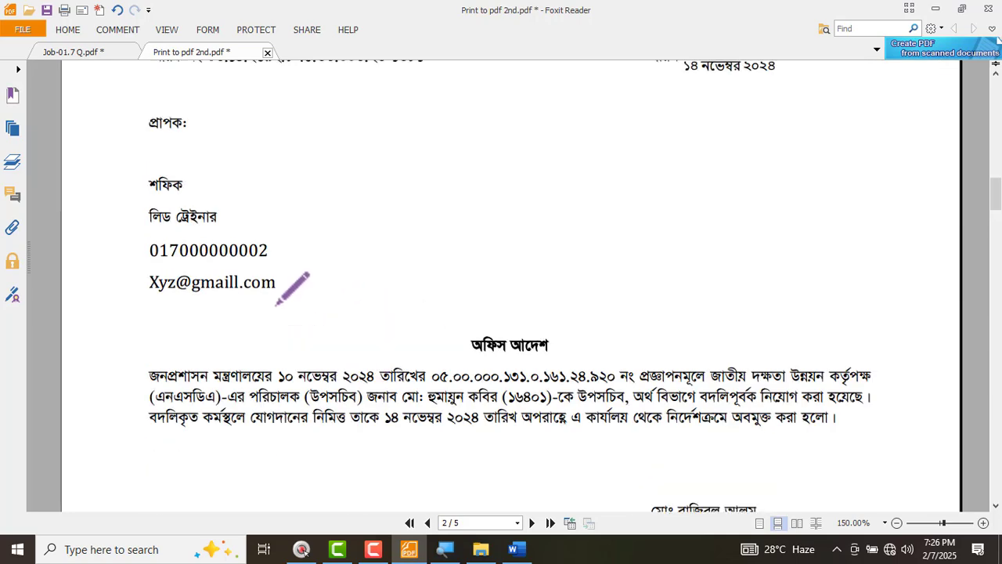
{"action": "mouse_move", "coordinate": [139, 280]}
{"action": "left_mouse_down"}
{"action": "mouse_move", "coordinate": [160, 235]}
{"action": "mouse_move", "coordinate": [130, 290]}
{"action": "left_mouse_up"}
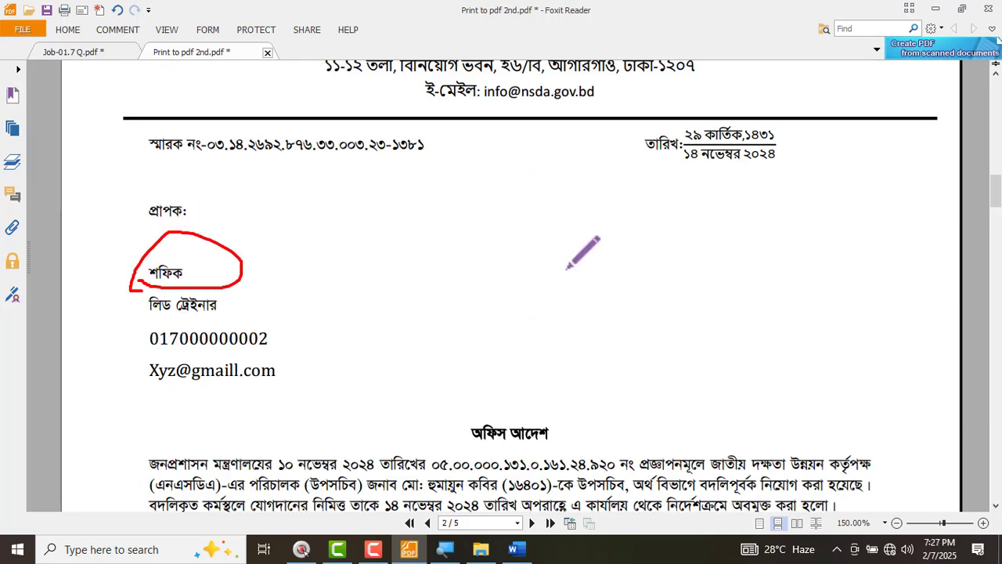
{"action": "left_click_drag", "start_coordinate": [463, 249], "coordinate": [659, 329]}
- Check the letters on pages 3 and 4, marking each recipient's name and the blank area beside it with the pencil
{"action": "scroll", "coordinate": [264, 290], "scroll_direction": "down", "scroll_amount": 15}
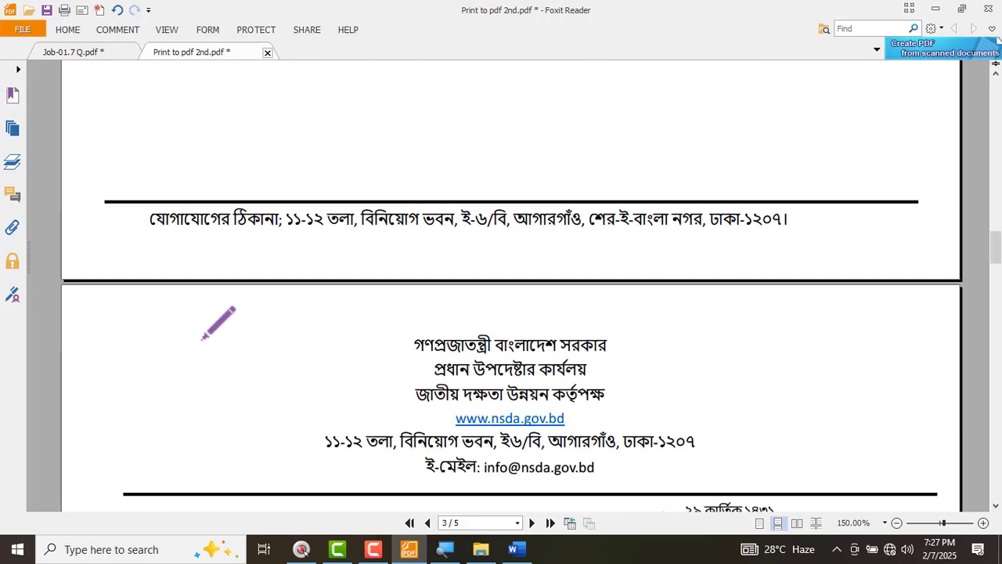
{"action": "mouse_move", "coordinate": [167, 175]}
{"action": "left_mouse_down"}
{"action": "mouse_move", "coordinate": [138, 223]}
{"action": "mouse_move", "coordinate": [213, 185]}
{"action": "left_mouse_up"}
{"action": "left_click_drag", "start_coordinate": [603, 198], "coordinate": [455, 161]}
{"action": "scroll", "coordinate": [470, 284], "scroll_direction": "down", "scroll_amount": 15}
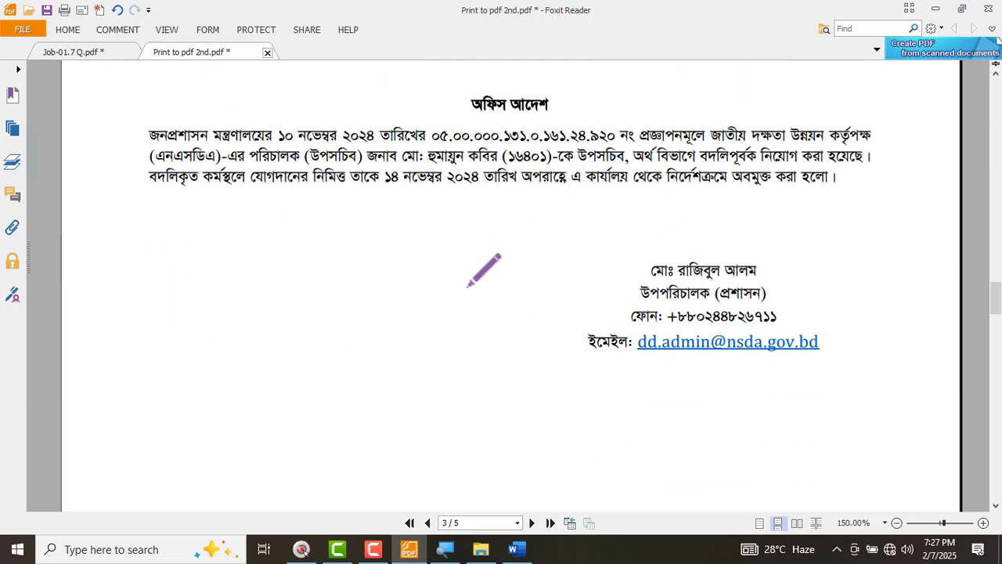
{"action": "mouse_move", "coordinate": [197, 290]}
{"action": "left_mouse_down"}
{"action": "mouse_move", "coordinate": [149, 298]}
{"action": "mouse_move", "coordinate": [205, 286]}
{"action": "left_mouse_up"}
{"action": "left_click_drag", "start_coordinate": [483, 242], "coordinate": [565, 264]}
- Check the letter on page 5, circling the recipient's name and writing a 5 beside it with the pencil
{"action": "scroll", "coordinate": [555, 353], "scroll_direction": "down", "scroll_amount": 10}
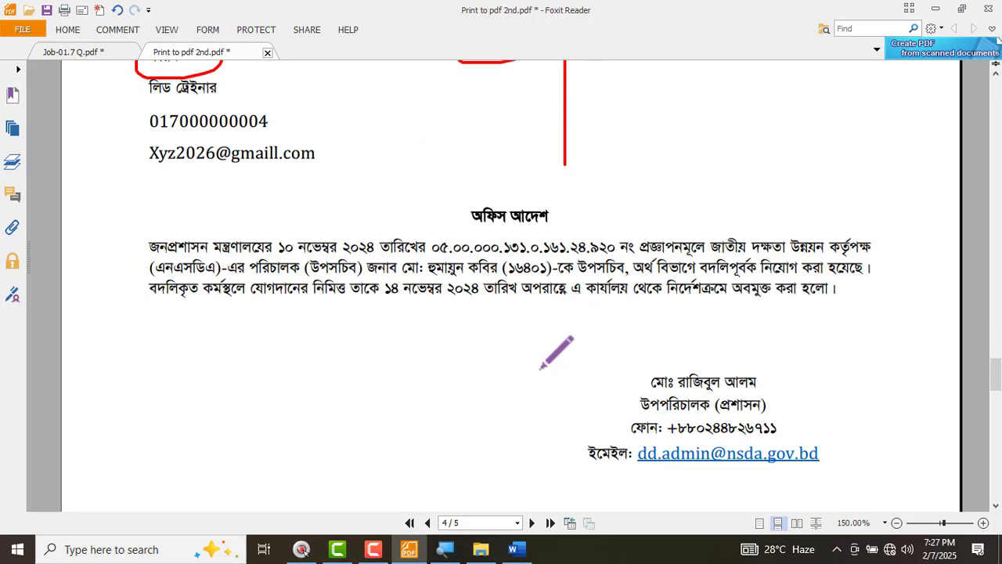
{"action": "scroll", "coordinate": [303, 361], "scroll_direction": "down", "scroll_amount": 5}
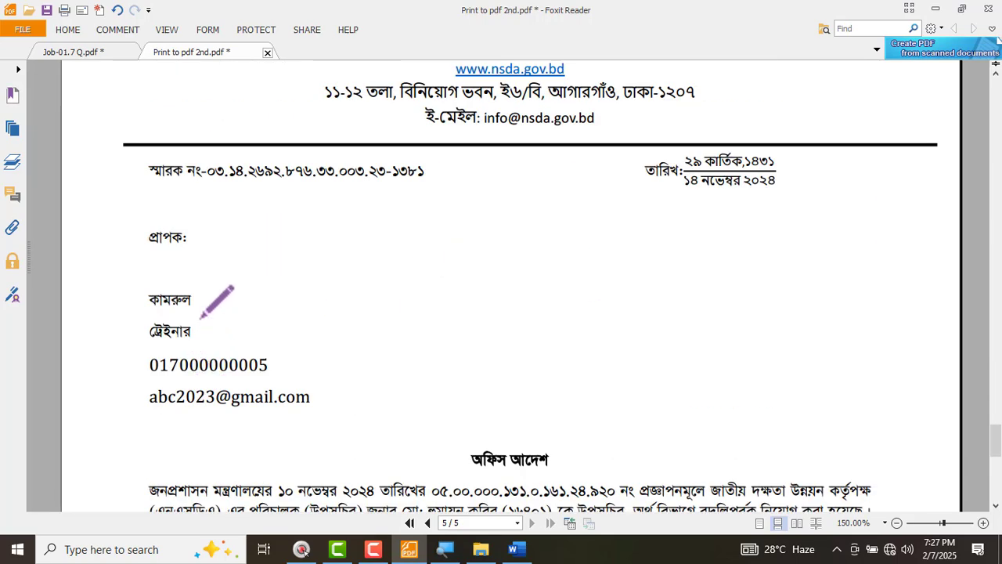
{"action": "mouse_move", "coordinate": [215, 270]}
{"action": "left_mouse_down"}
{"action": "mouse_move", "coordinate": [157, 268]}
{"action": "mouse_move", "coordinate": [209, 279]}
{"action": "left_mouse_up"}
{"action": "mouse_move", "coordinate": [448, 263]}
{"action": "left_mouse_down"}
{"action": "mouse_move", "coordinate": [612, 236]}
{"action": "mouse_move", "coordinate": [462, 308]}
{"action": "mouse_move", "coordinate": [460, 342]}
{"action": "left_mouse_up"}
{"action": "scroll", "coordinate": [451, 360], "scroll_direction": "down", "scroll_amount": 4, "text": "ctrl"}
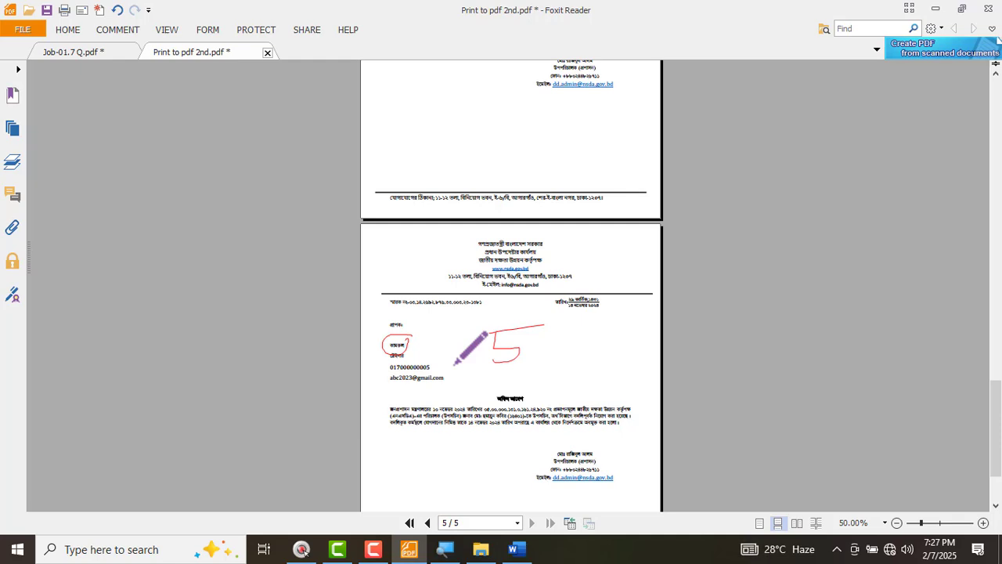
- Close Foxit Reader without saving the pencil markups and switch to job-01 in Word
{"action": "left_click", "coordinate": [988, 7]}
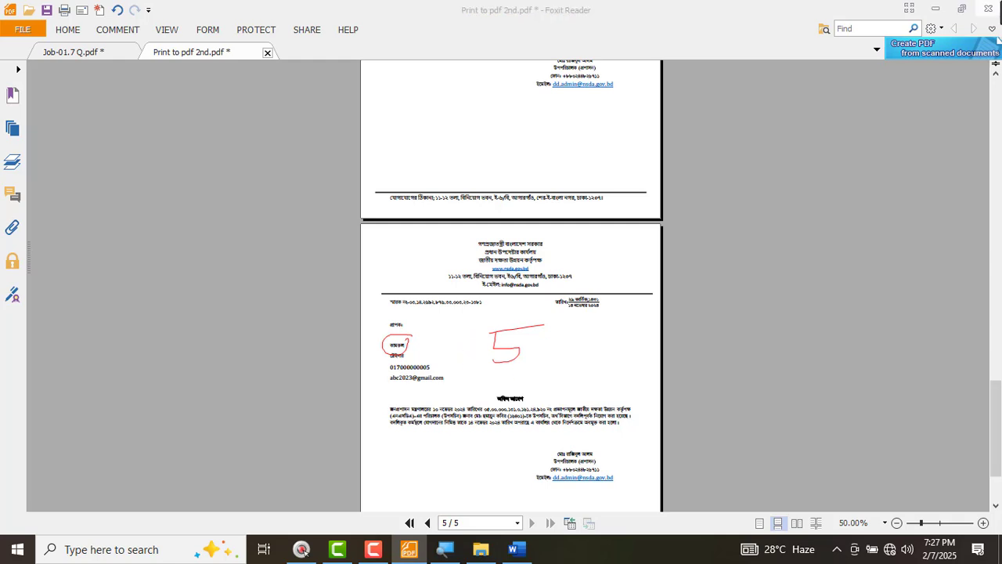
{"action": "left_click", "coordinate": [523, 282]}
{"action": "left_click", "coordinate": [503, 292]}
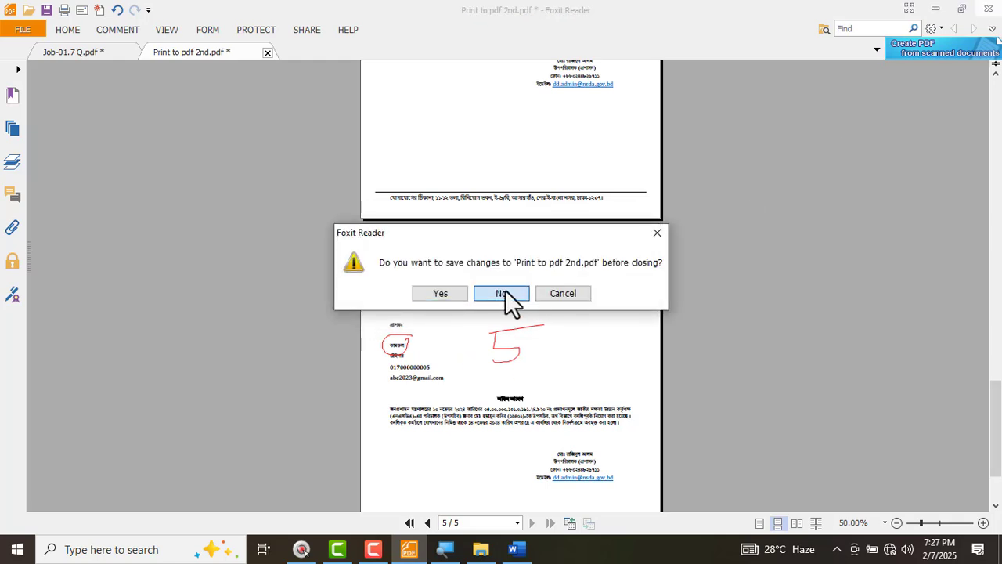
{"action": "left_click", "coordinate": [495, 296]}
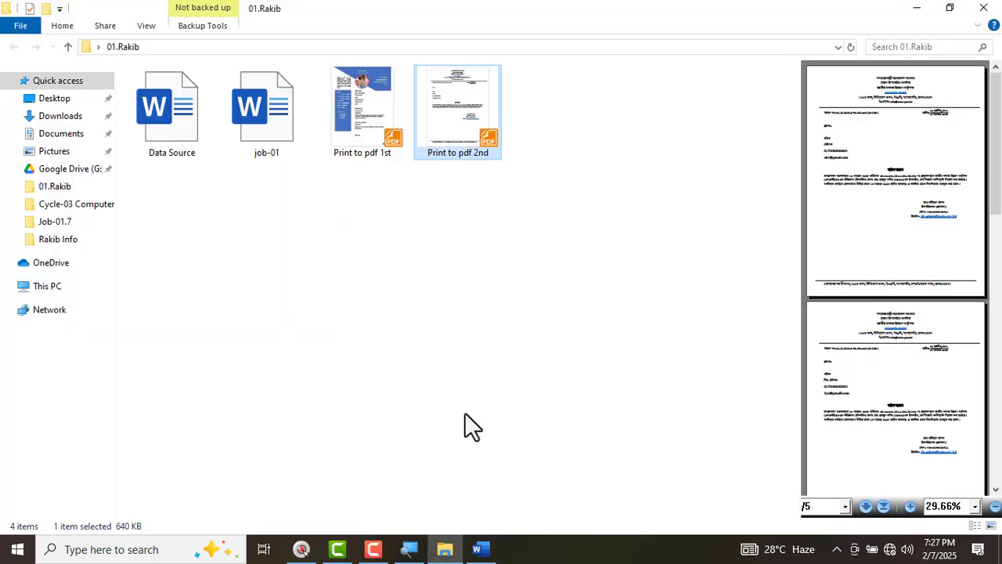
{"action": "left_click", "coordinate": [480, 550]}
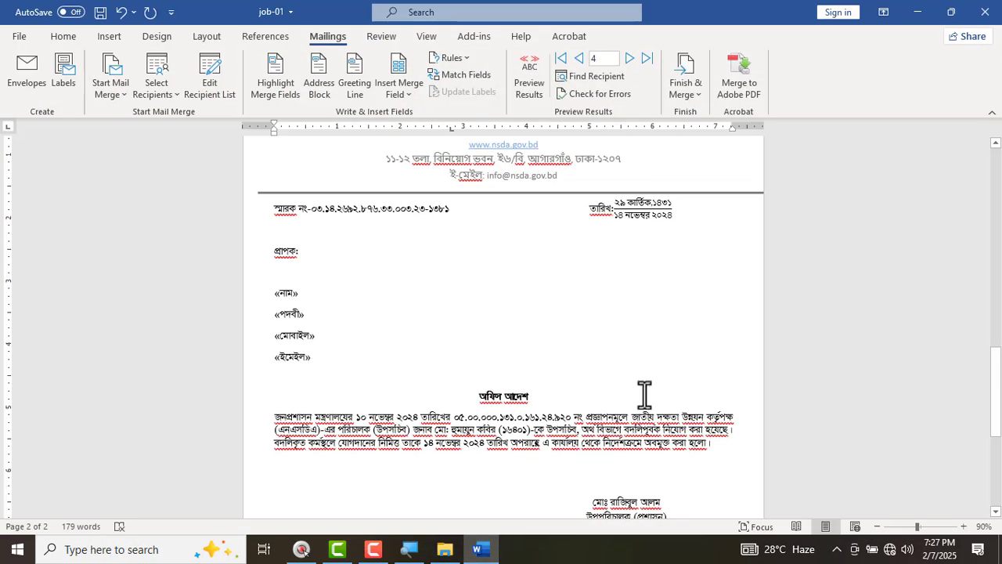